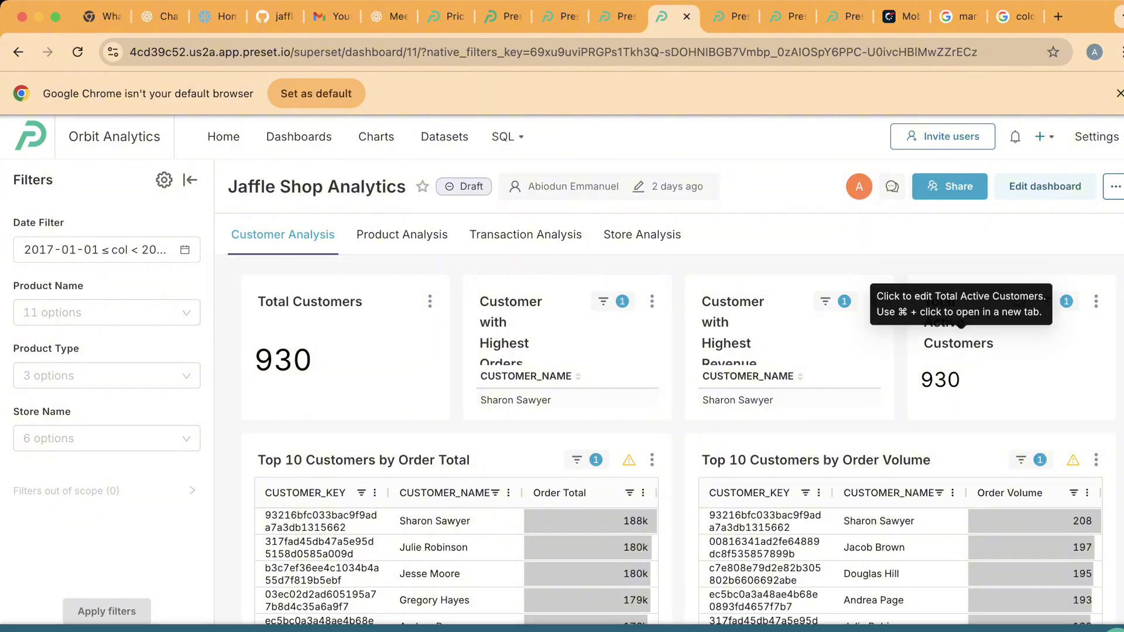
Step: Review the customer summary cards and top 10 customer tables on the dashboard's Customer Analysis page
{"action": "scroll", "coordinate": [814, 442], "scroll_direction": "down", "scroll_amount": 1}
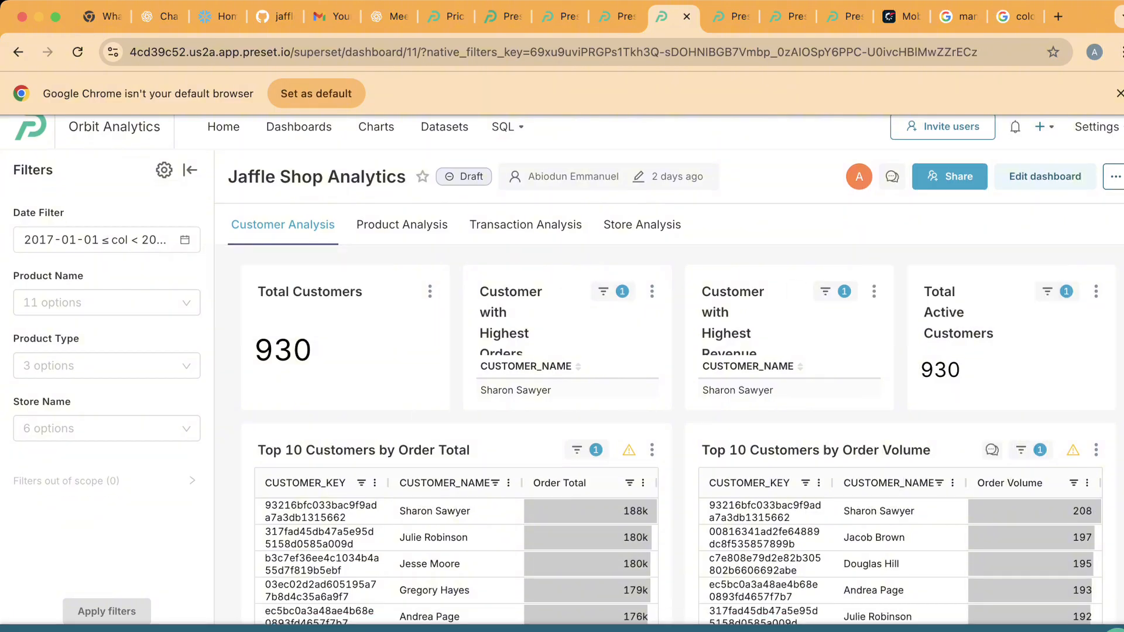
{"action": "scroll", "coordinate": [814, 442], "scroll_direction": "up", "scroll_amount": 1}
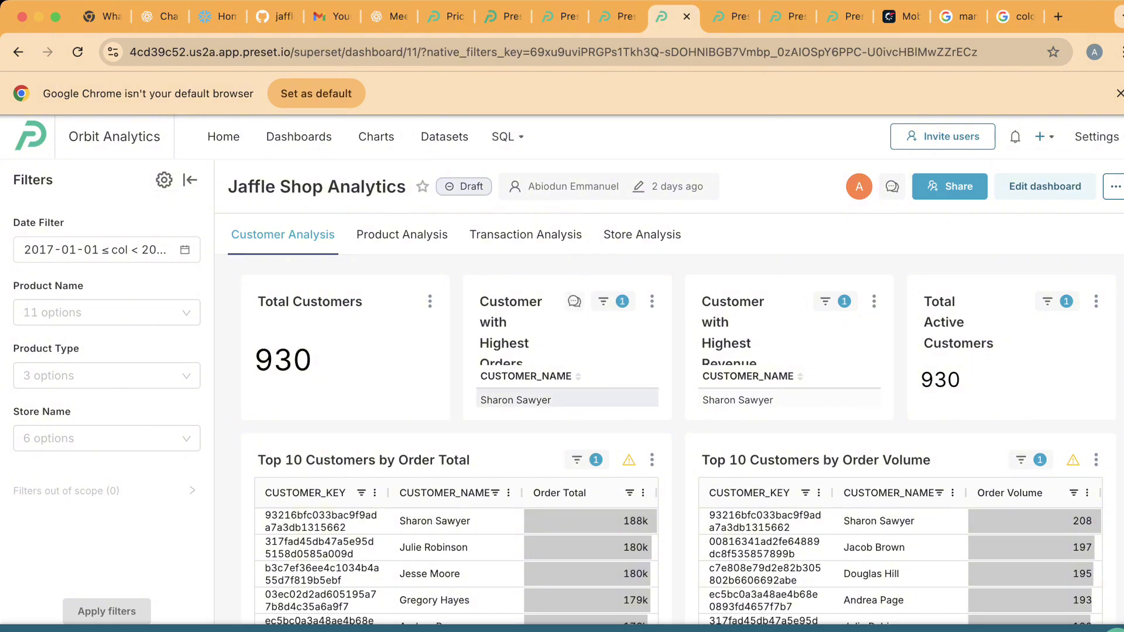
{"action": "scroll", "coordinate": [569, 400], "scroll_direction": "down", "scroll_amount": 2}
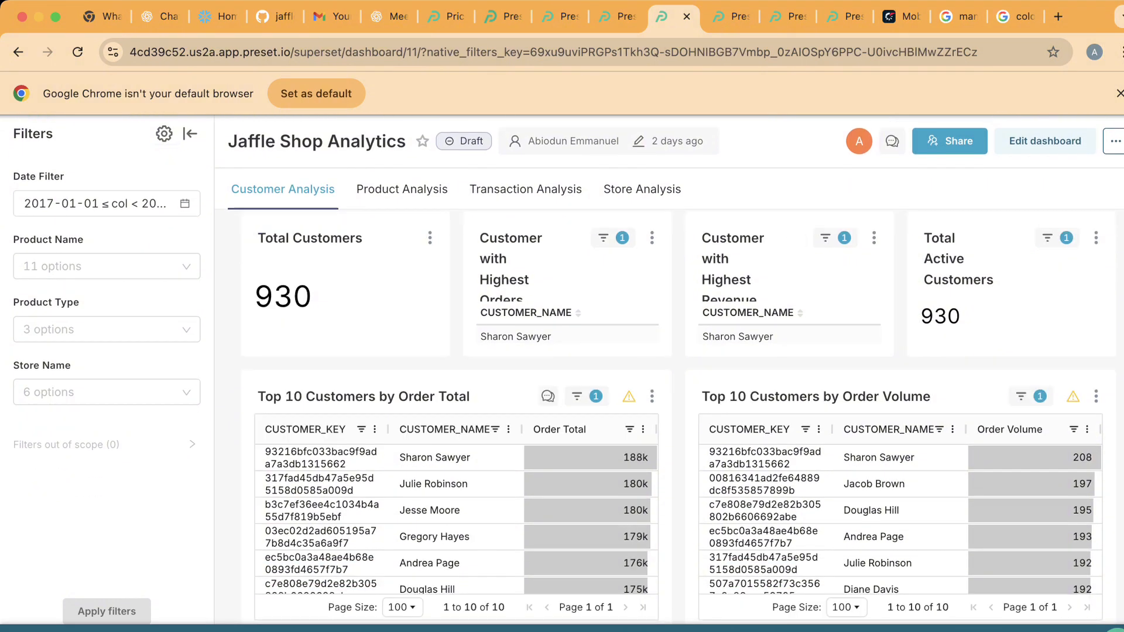
{"action": "scroll", "coordinate": [568, 400], "scroll_direction": "up", "scroll_amount": 2}
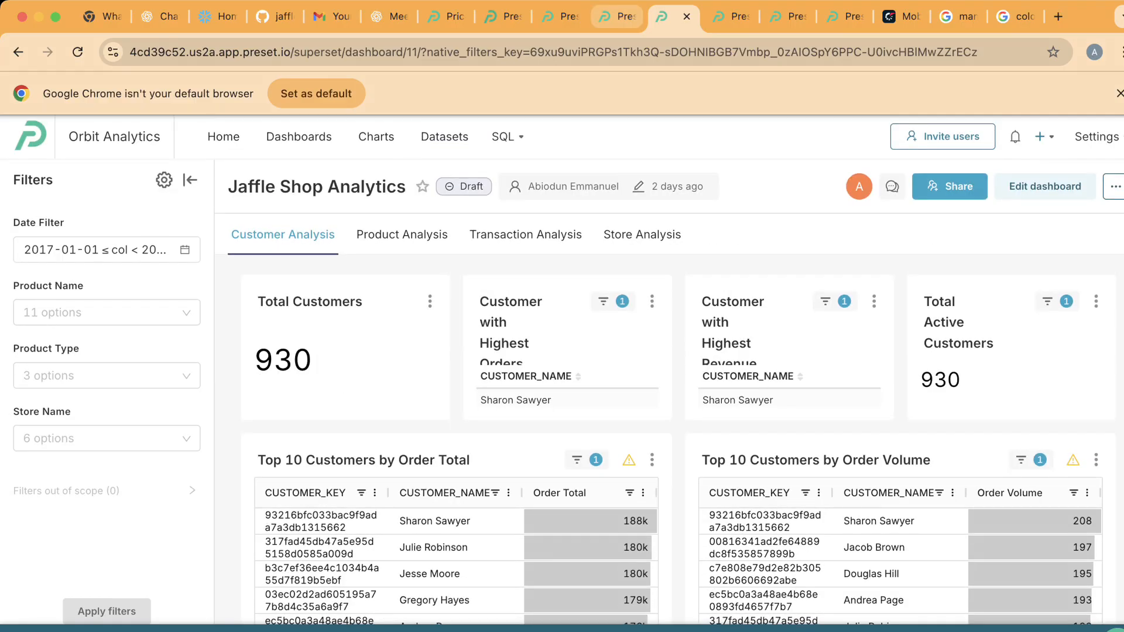
Step: Go to the Datasets list and filter it by the dashboard owner's name
{"action": "left_click", "coordinate": [617, 16]}
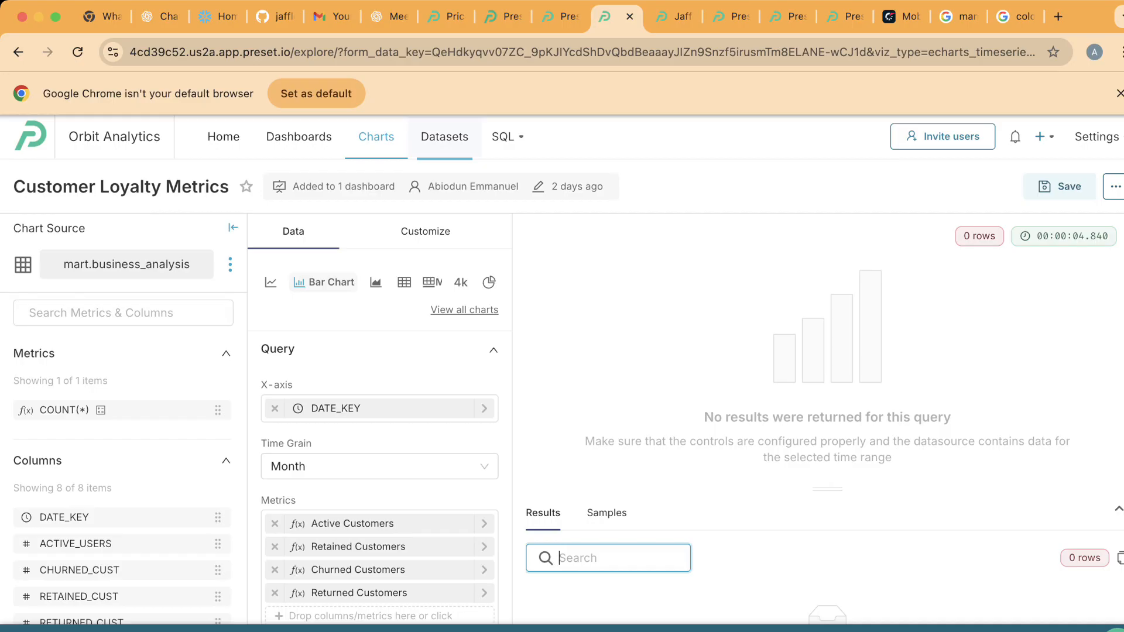
{"action": "left_click", "coordinate": [563, 16]}
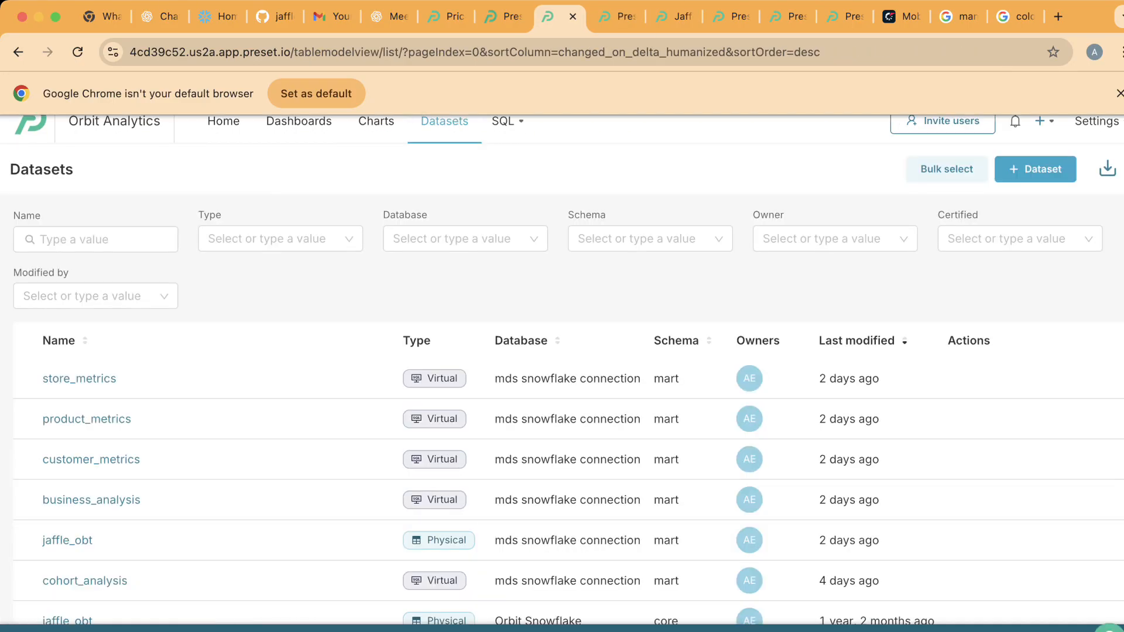
{"action": "left_click", "coordinate": [445, 122]}
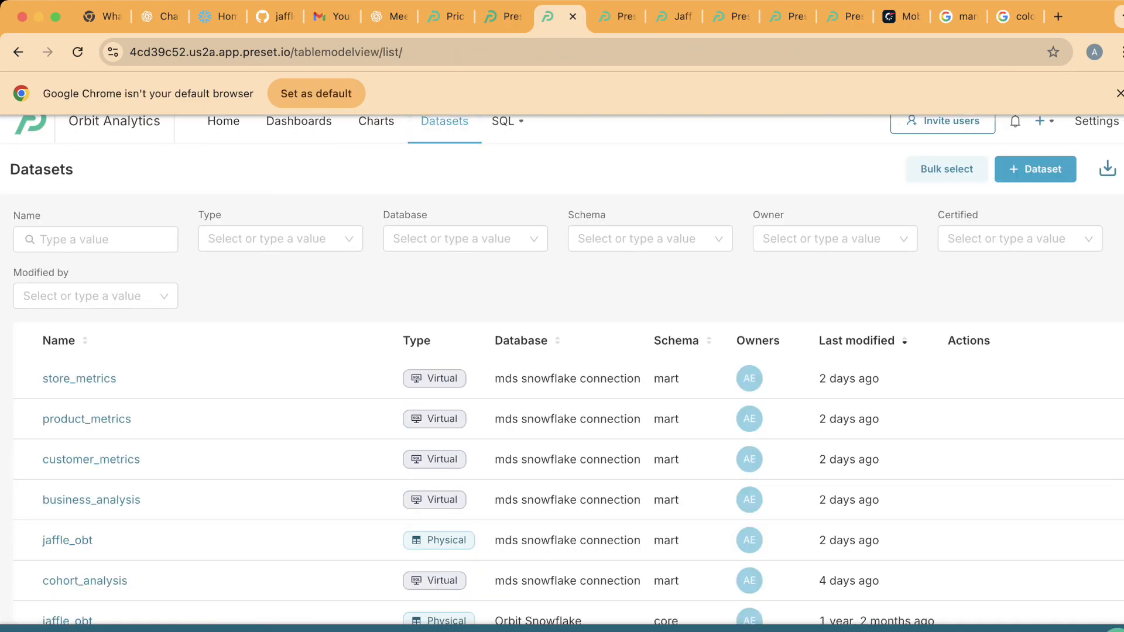
{"action": "scroll", "coordinate": [996, 418], "scroll_direction": "down", "scroll_amount": 2}
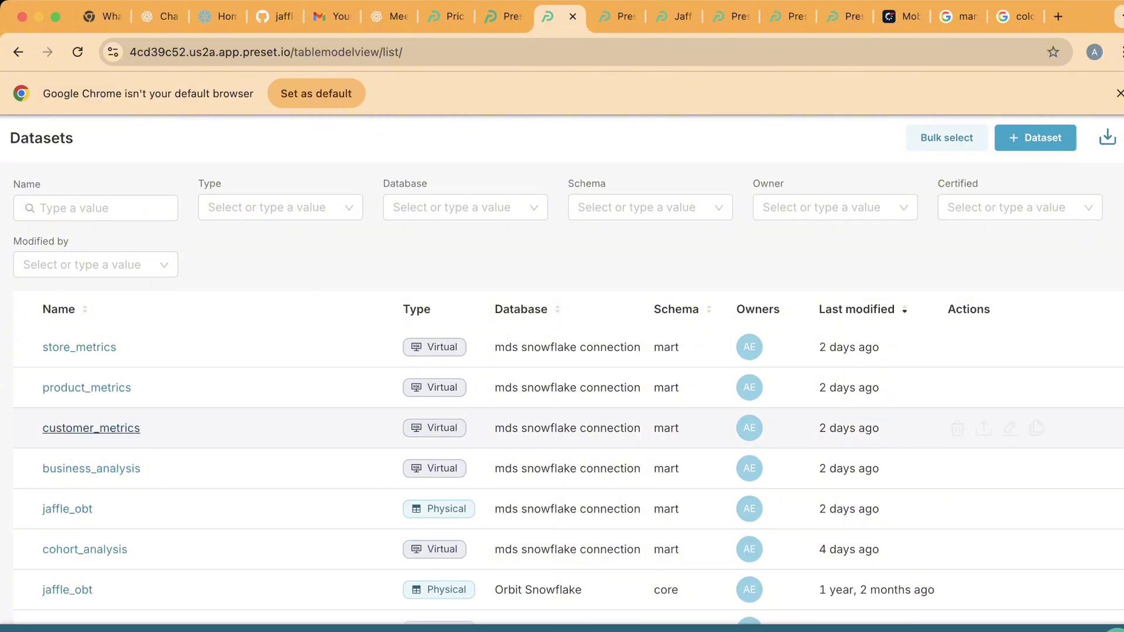
{"action": "scroll", "coordinate": [995, 418], "scroll_direction": "down", "scroll_amount": 1}
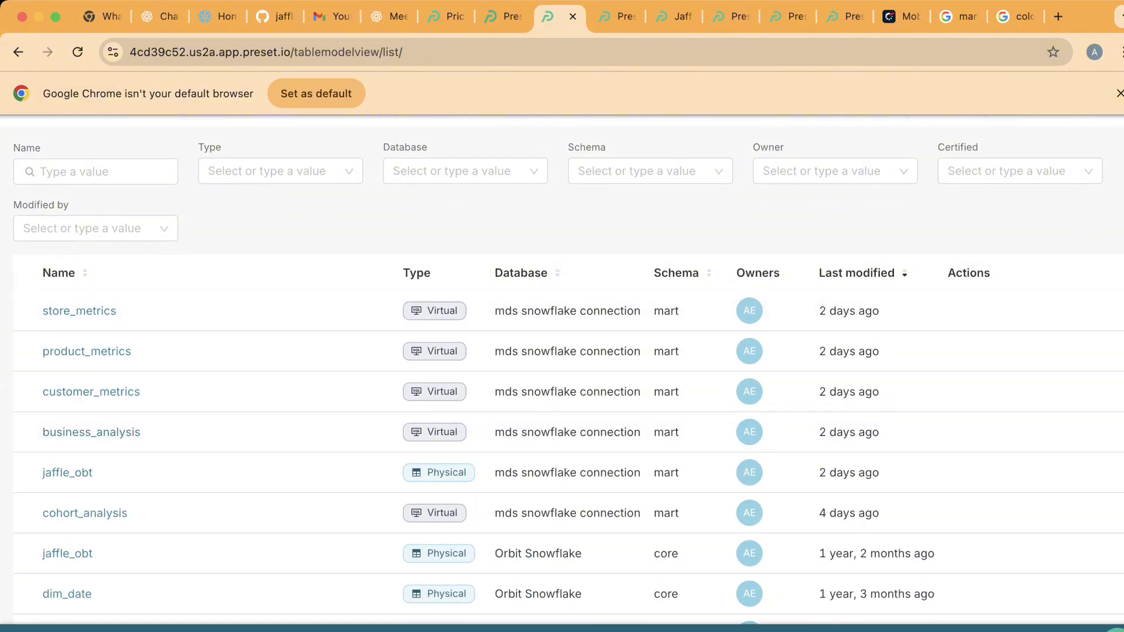
{"action": "left_click", "coordinate": [835, 171]}
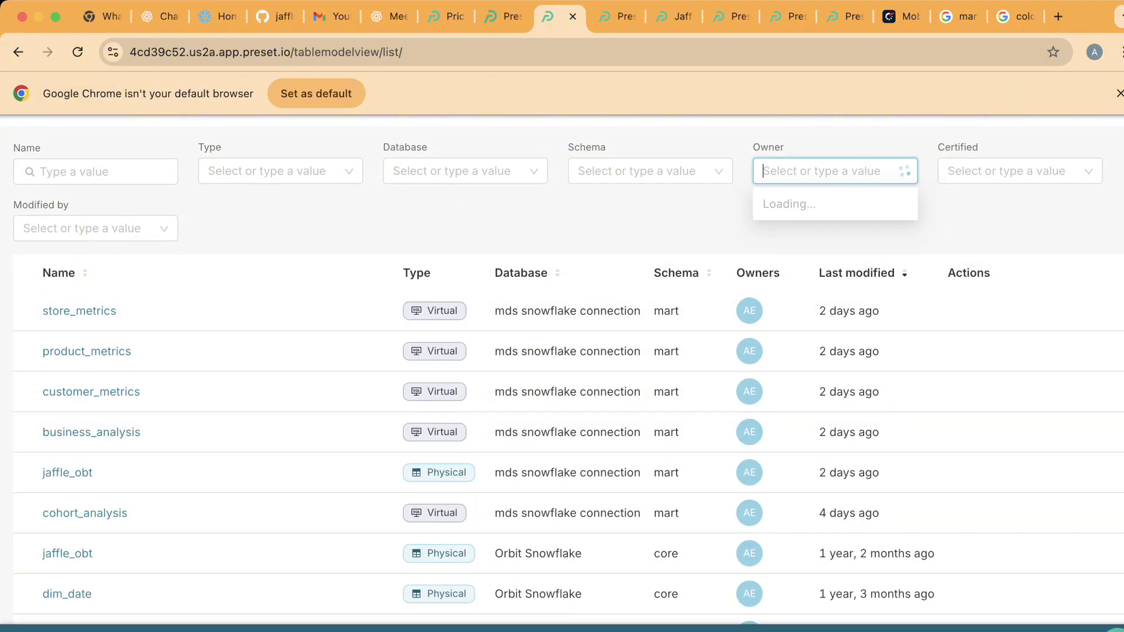
{"action": "left_click", "coordinate": [835, 203]}
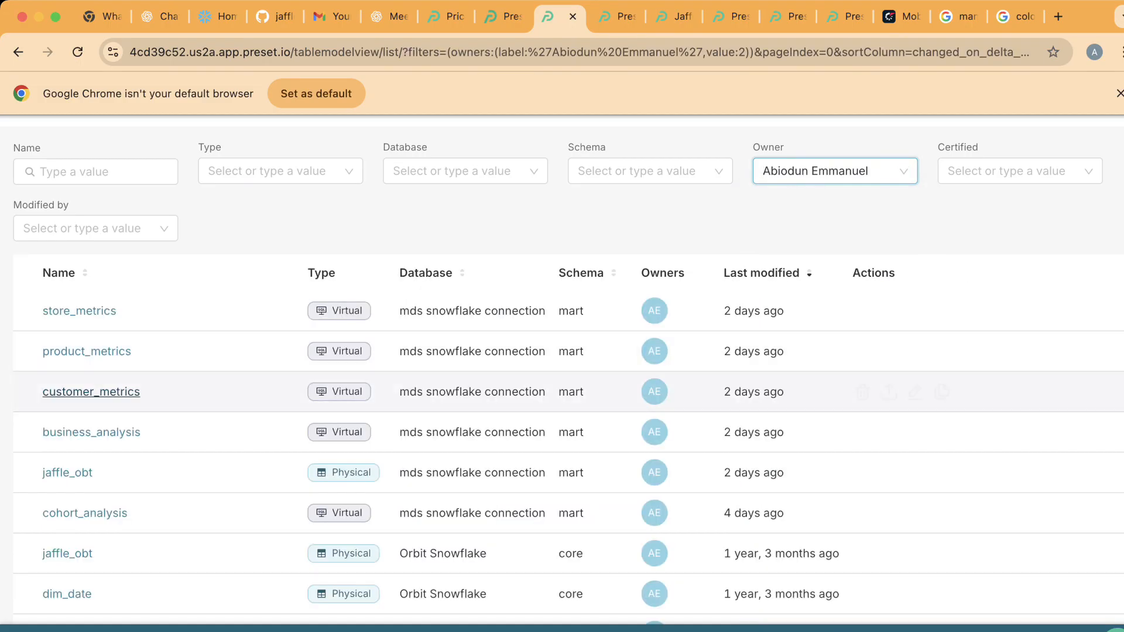
{"action": "scroll", "coordinate": [562, 513], "scroll_direction": "down", "scroll_amount": 1}
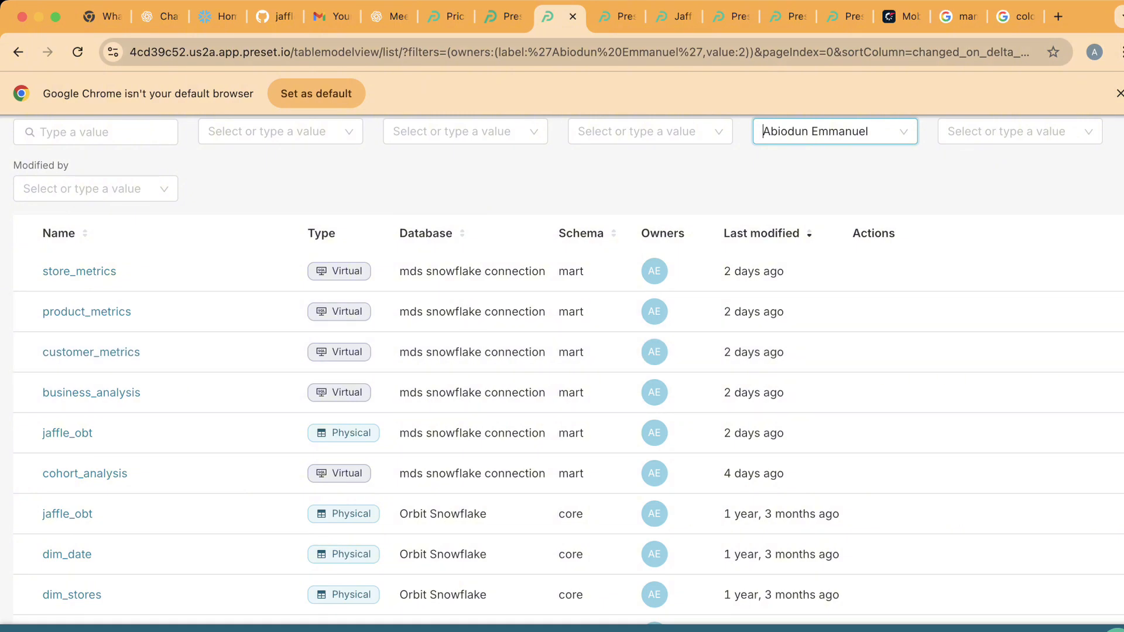
Step: Check the Jaffle Shop Analytics dashboard briefly, return to the dataset list, and open the customer_metrics dataset's SQL for editing
{"action": "left_click", "coordinate": [618, 17]}
{"action": "left_click", "coordinate": [674, 16]}
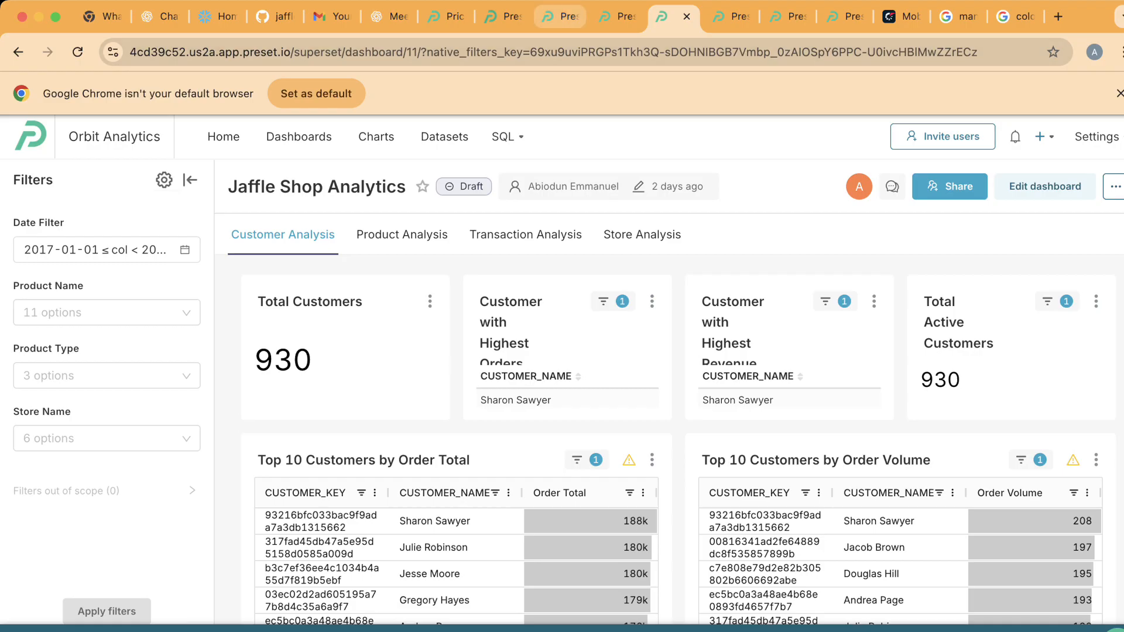
{"action": "left_click", "coordinate": [561, 16]}
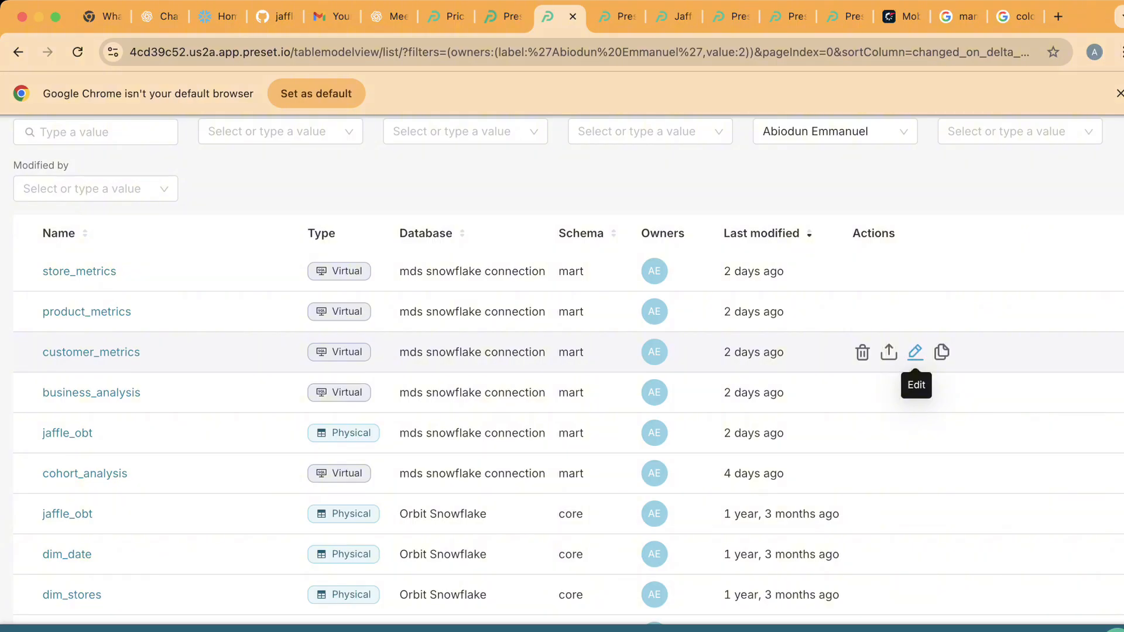
{"action": "left_click", "coordinate": [915, 352]}
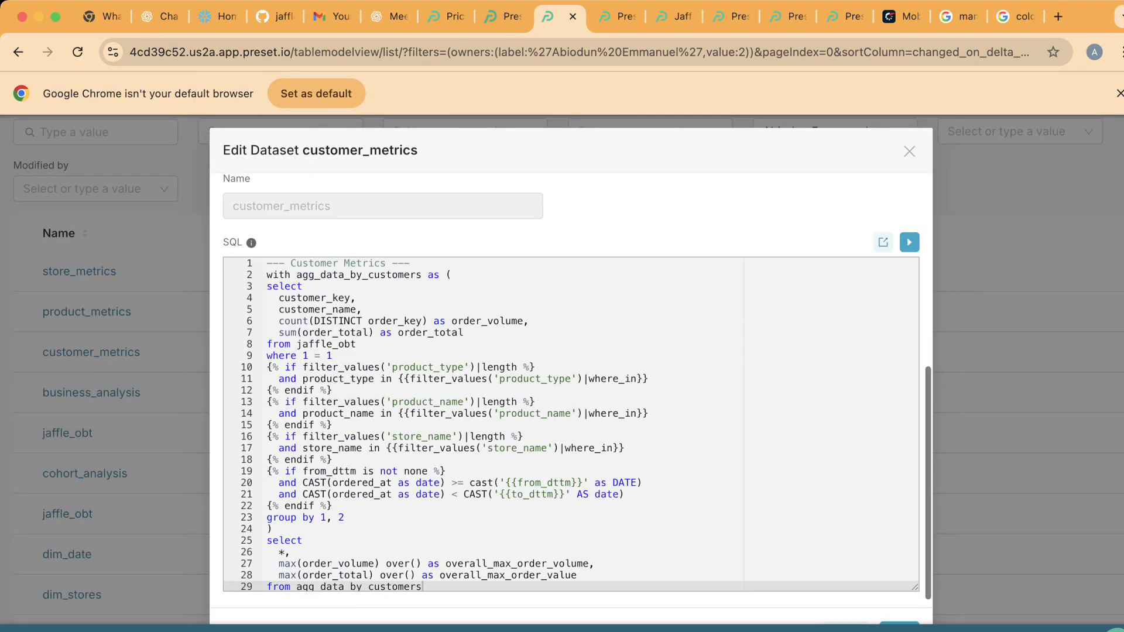
{"action": "scroll", "coordinate": [571, 390], "scroll_direction": "down", "scroll_amount": 1}
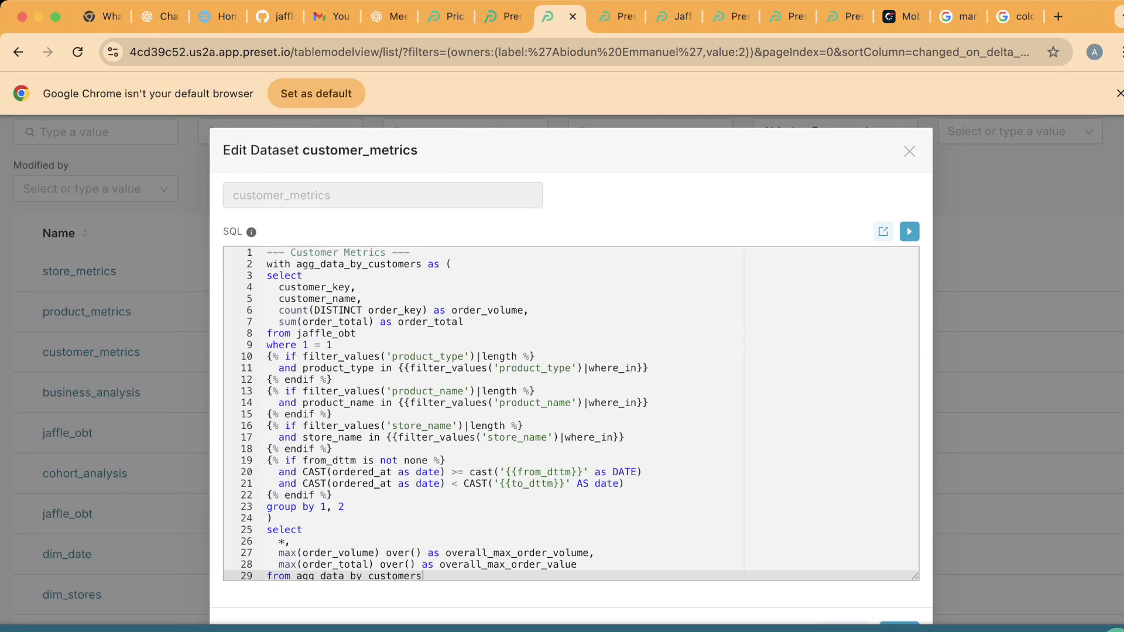
Step: Highlight the customer columns, order_volume and order_total aggregates, and the two overall maximum expressions in the customer_metrics query
{"action": "left_click_drag", "start_coordinate": [279, 288], "coordinate": [363, 299]}
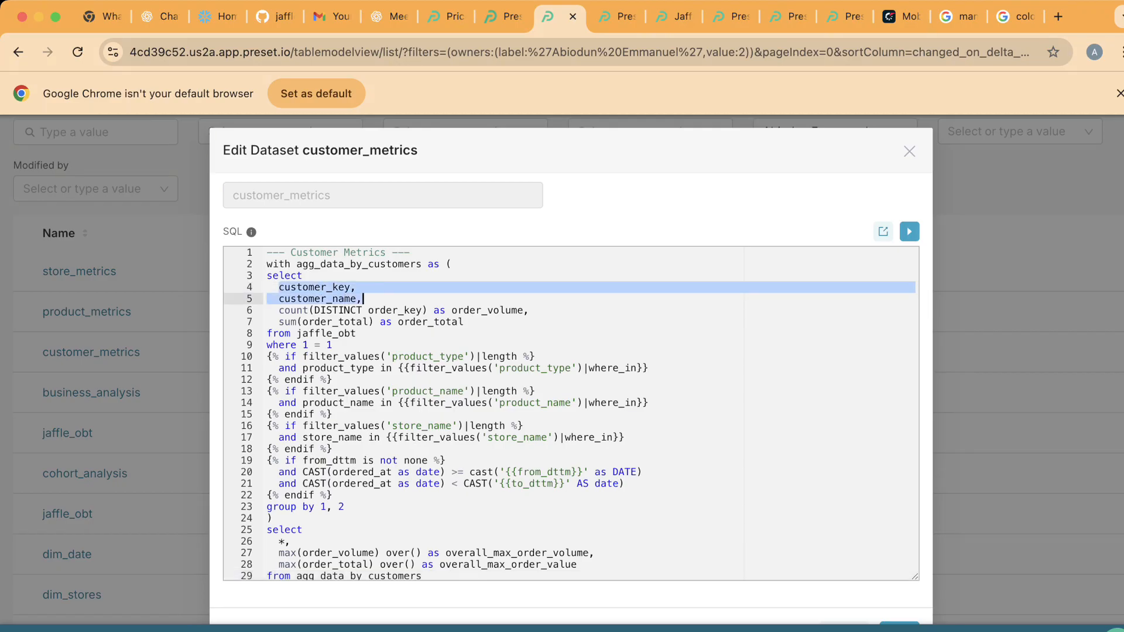
{"action": "left_click_drag", "start_coordinate": [529, 311], "coordinate": [363, 310]}
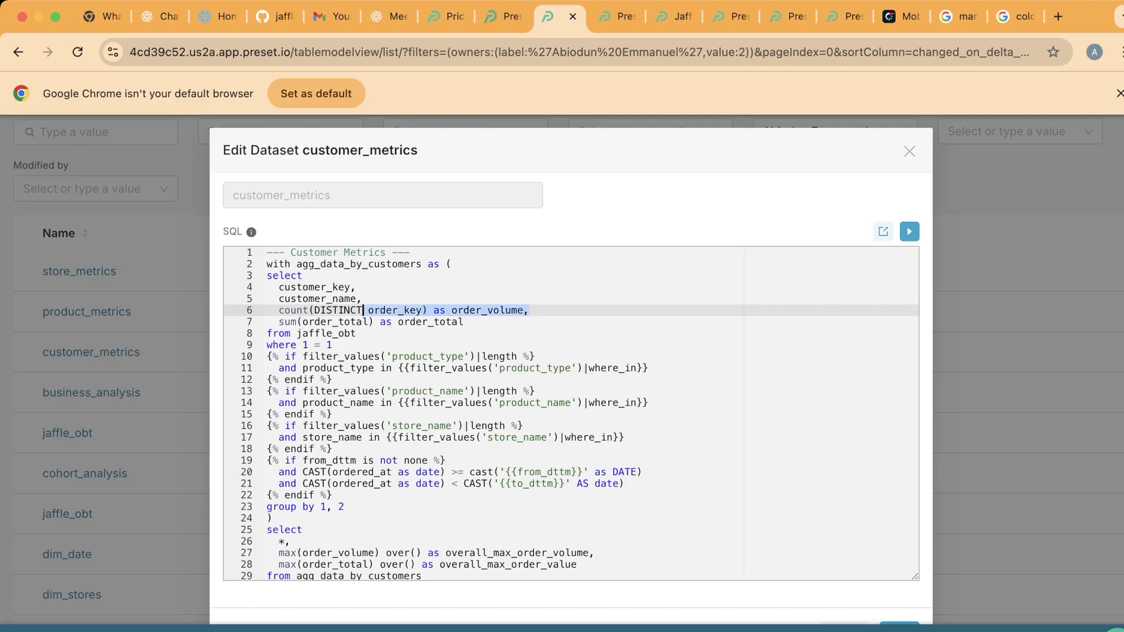
{"action": "left_click_drag", "start_coordinate": [463, 322], "coordinate": [279, 322]}
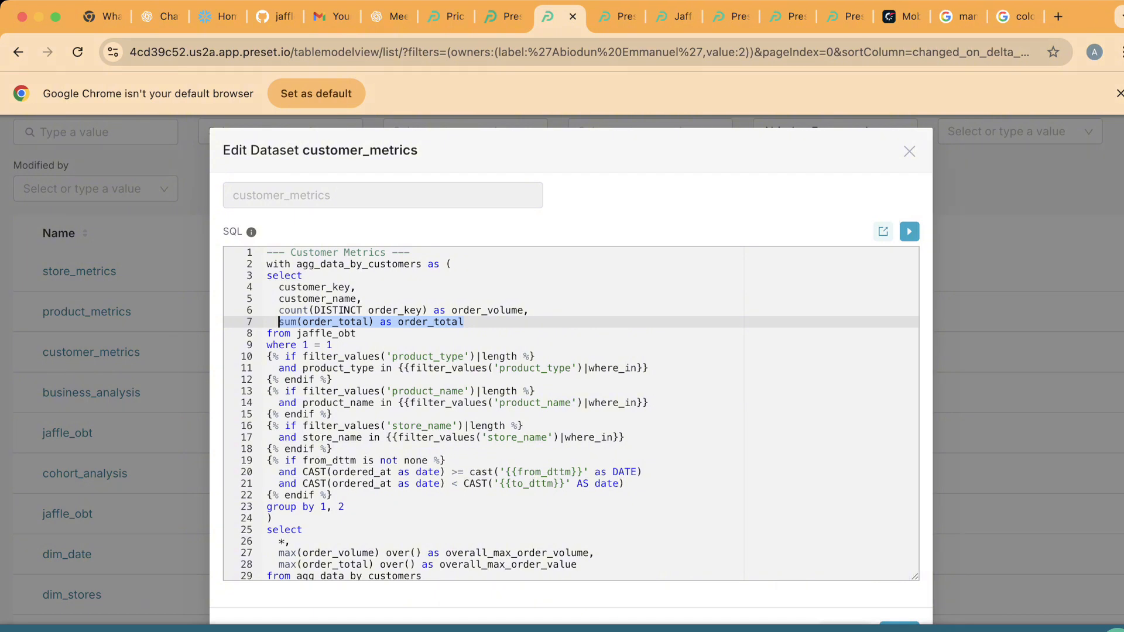
{"action": "left_click", "coordinate": [332, 496]}
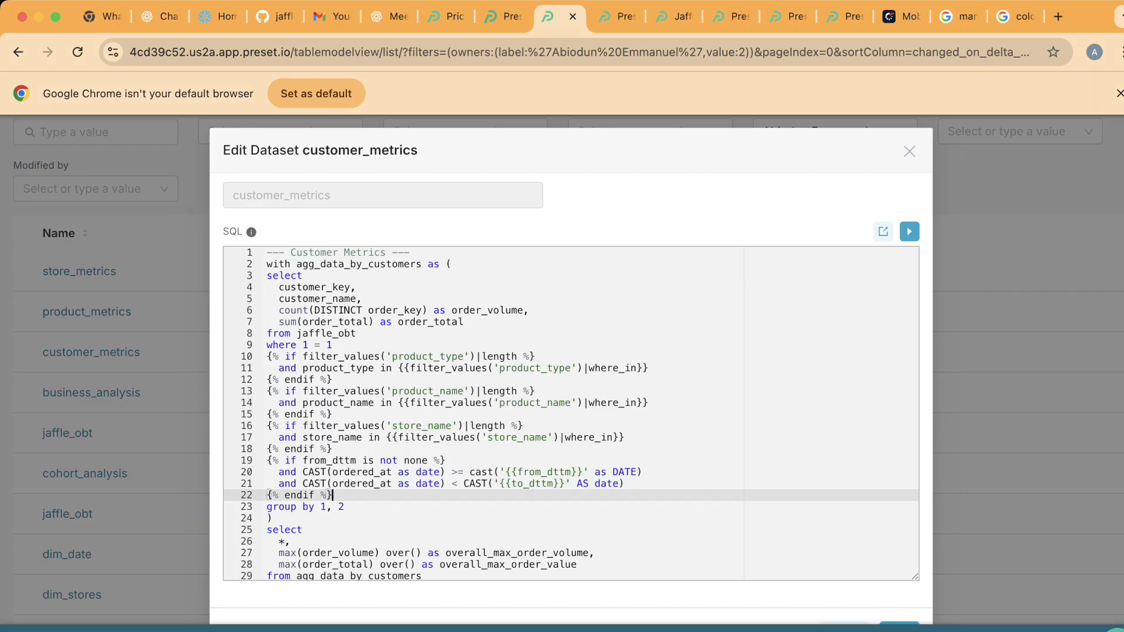
{"action": "left_click_drag", "start_coordinate": [576, 564], "coordinate": [278, 553]}
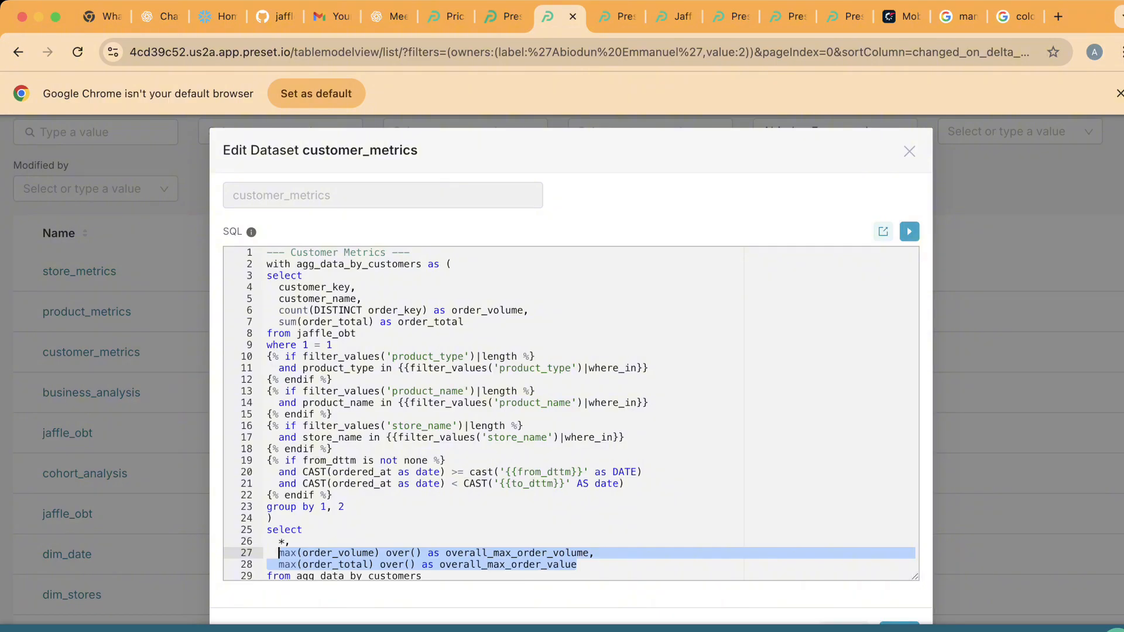
{"action": "left_click", "coordinate": [579, 565]}
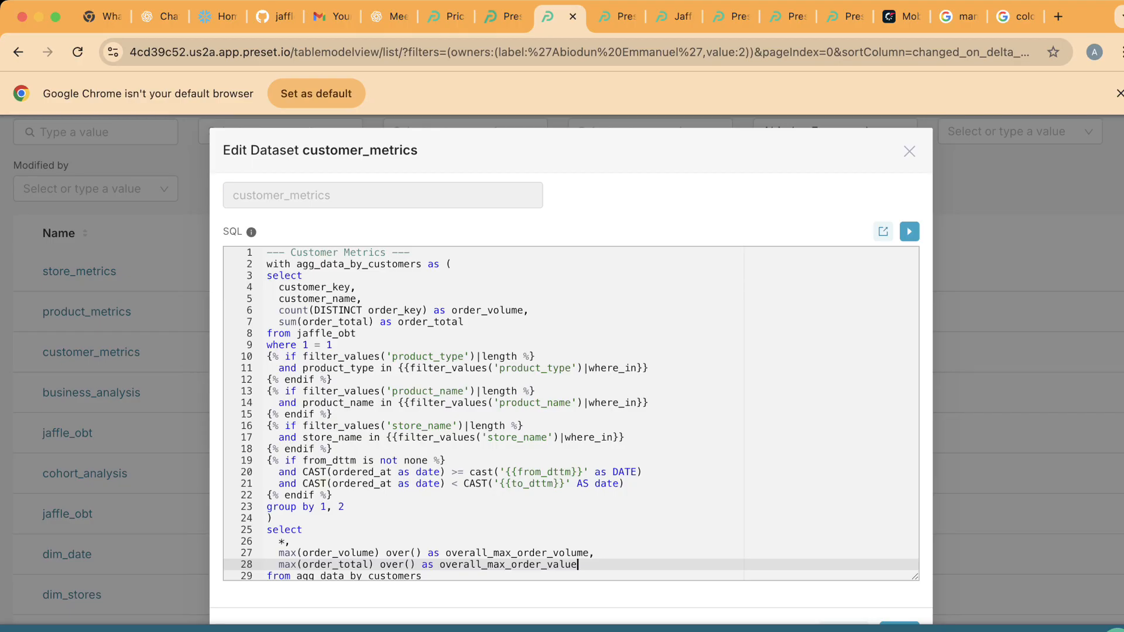
Step: Highlight the Jinja filter blocks for product_type, product_name, store_name and the from_dttm/to_dttm date range in the query
{"action": "left_click_drag", "start_coordinate": [333, 496], "coordinate": [267, 356]}
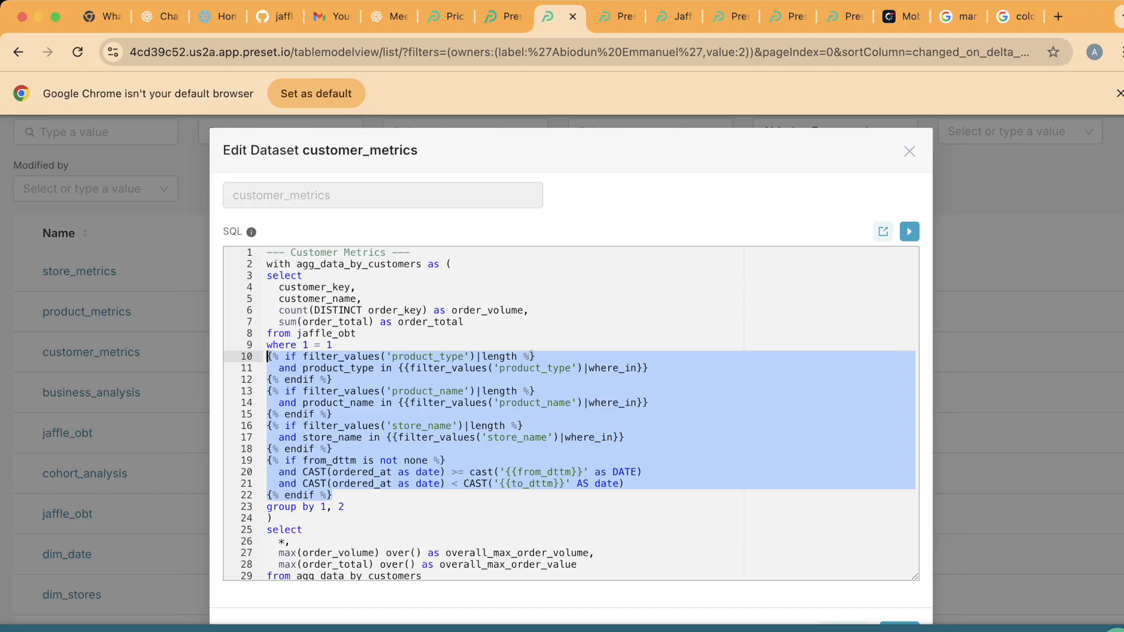
{"action": "scroll", "coordinate": [531, 356], "scroll_direction": "up", "scroll_amount": 1}
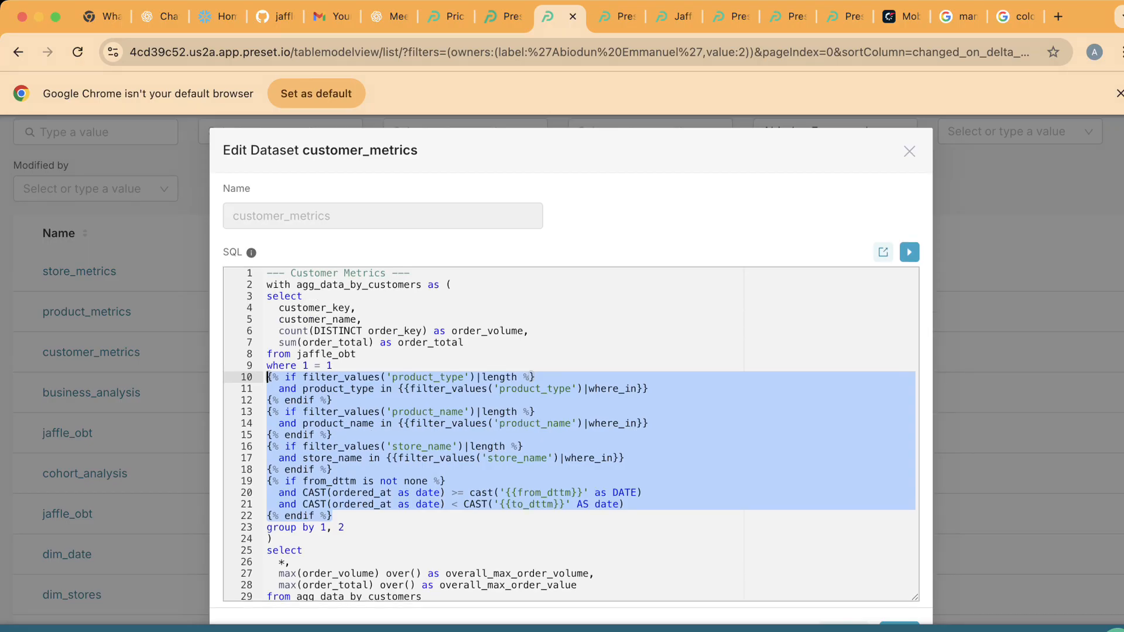
{"action": "scroll", "coordinate": [532, 374], "scroll_direction": "down", "scroll_amount": 1}
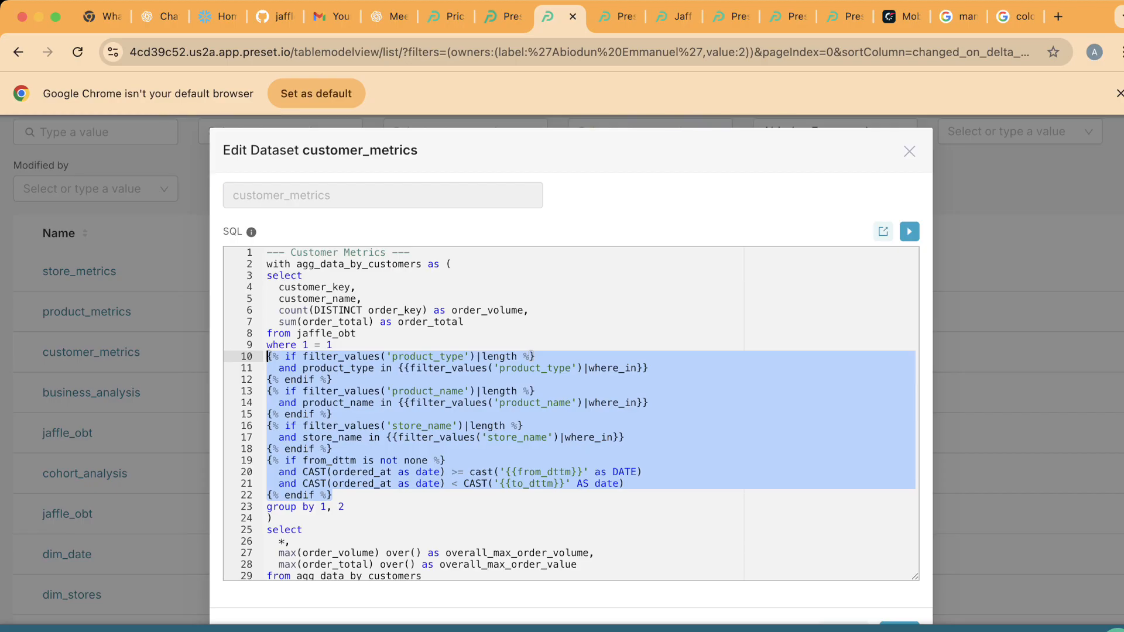
{"action": "left_click", "coordinate": [399, 368]}
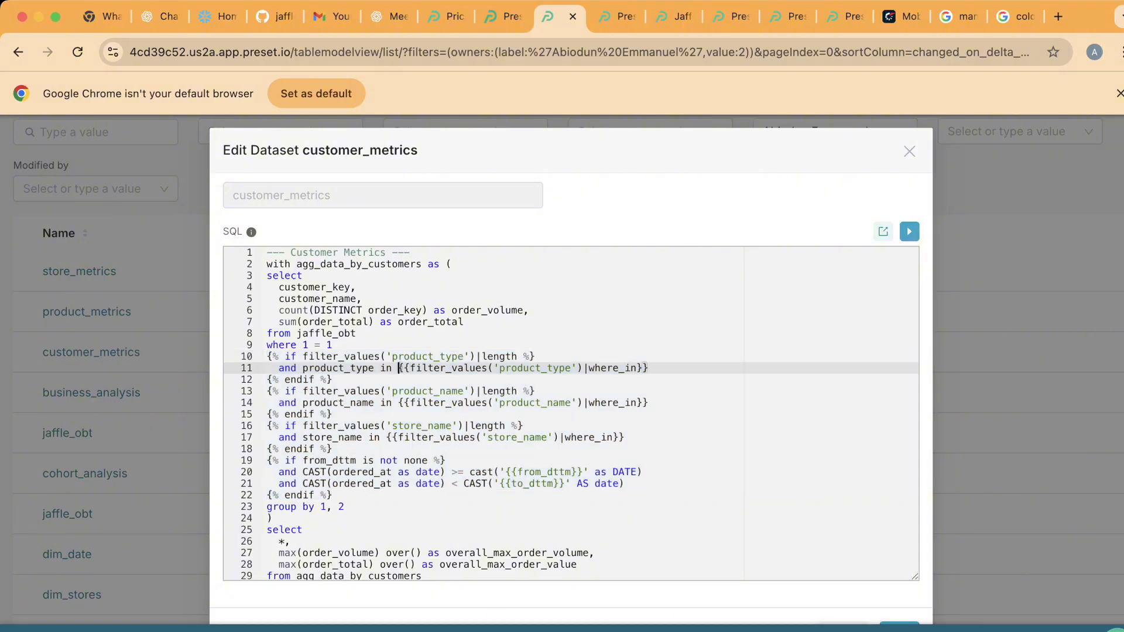
{"action": "left_click_drag", "start_coordinate": [332, 495], "coordinate": [268, 356]}
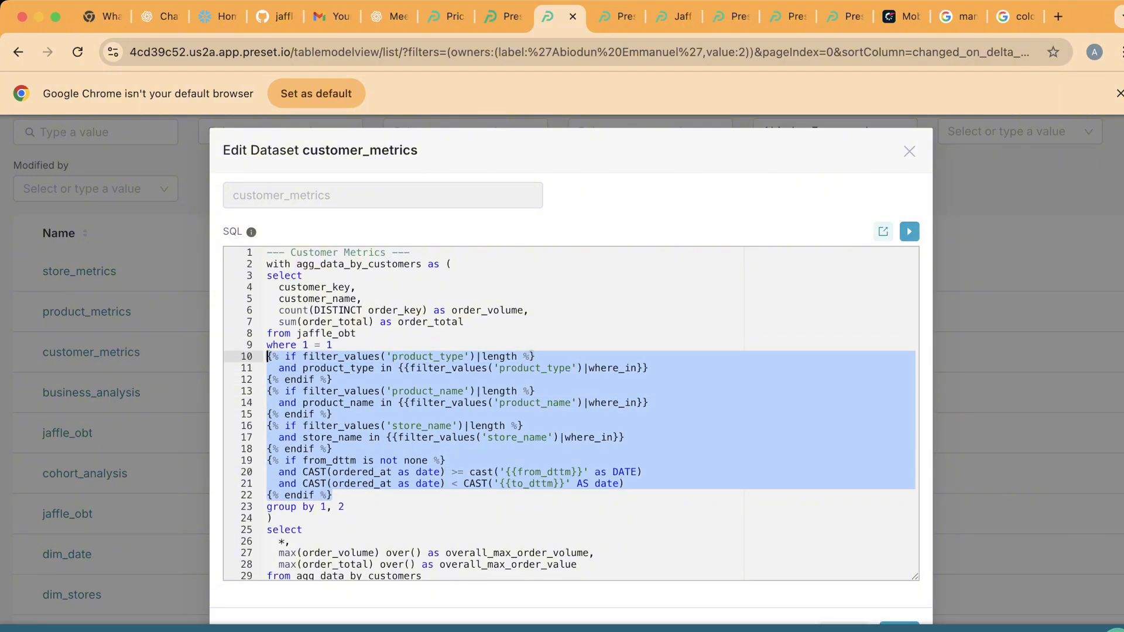
{"action": "left_click", "coordinate": [333, 495]}
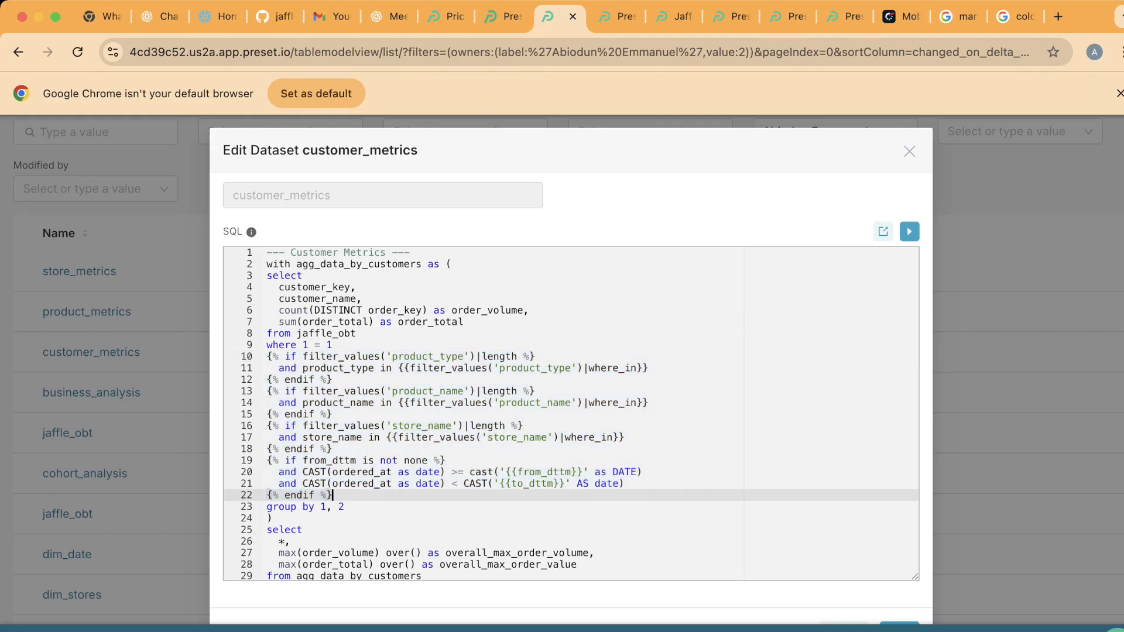
{"action": "left_click_drag", "start_coordinate": [267, 495], "coordinate": [267, 356]}
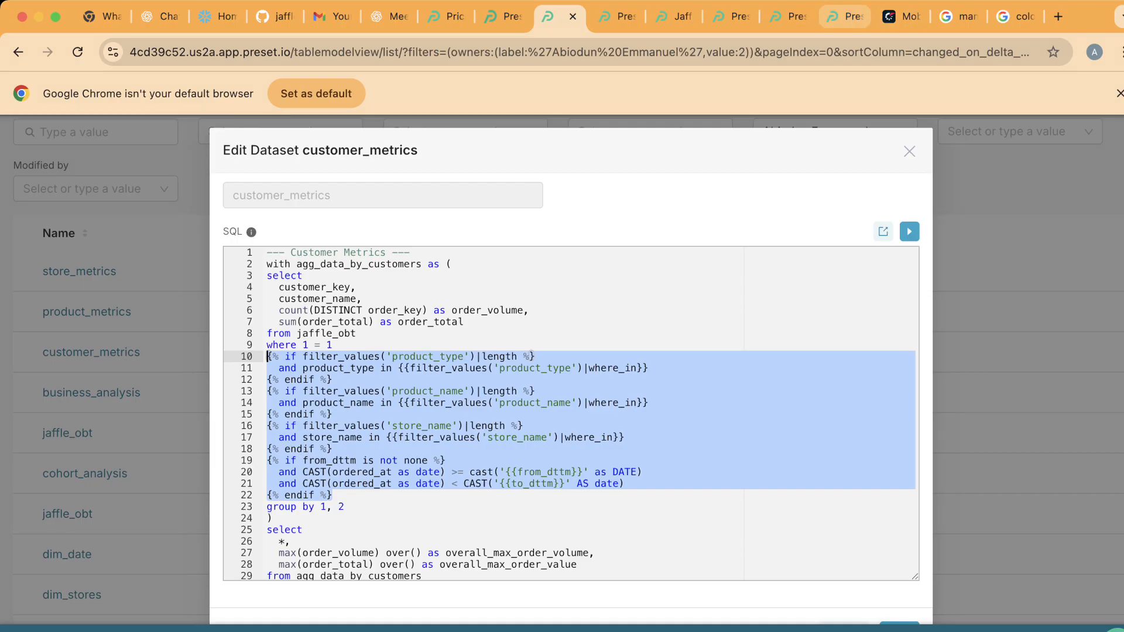
Step: Show the Save dataset option for the open SQL Lab query, and return to the customer_metrics dataset's SQL
{"action": "left_click", "coordinate": [846, 16]}
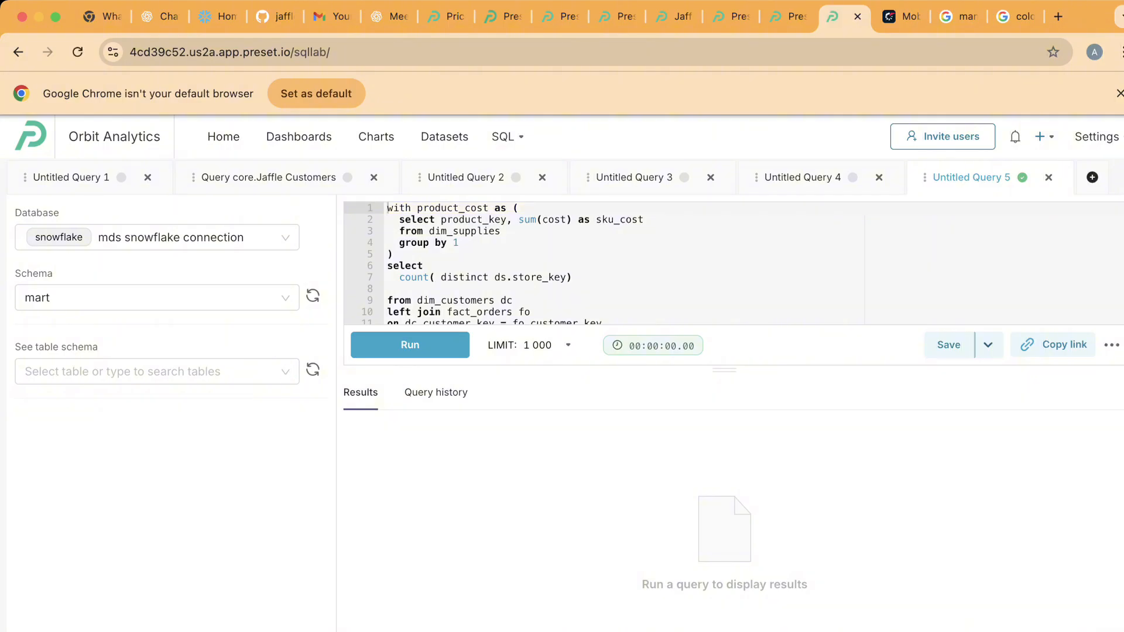
{"action": "left_click", "coordinate": [989, 345]}
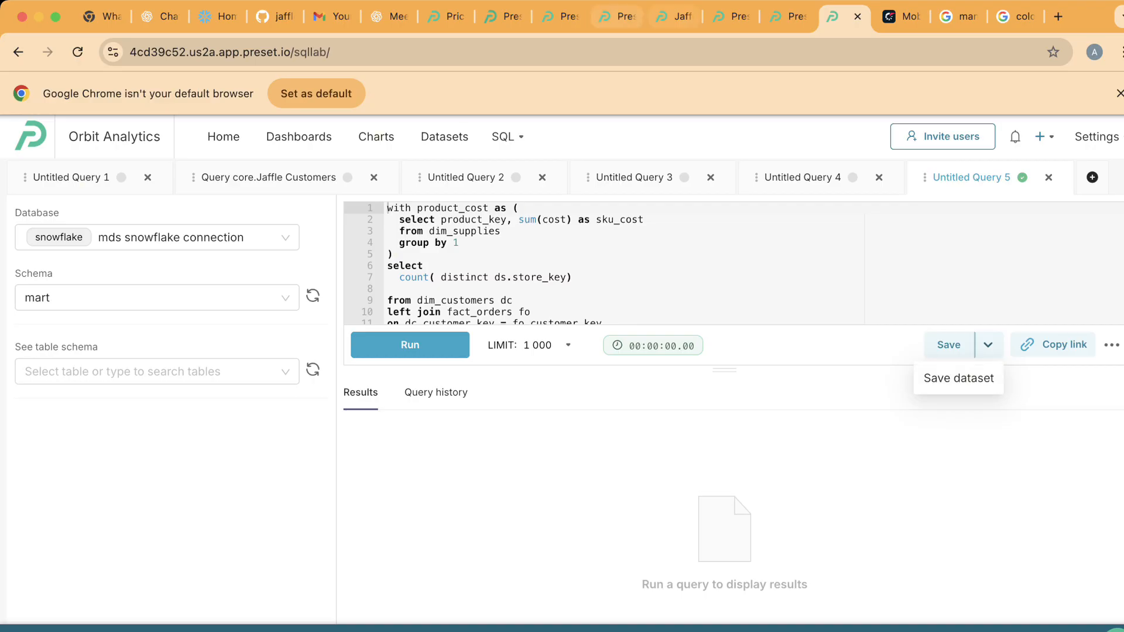
{"action": "left_click", "coordinate": [561, 17]}
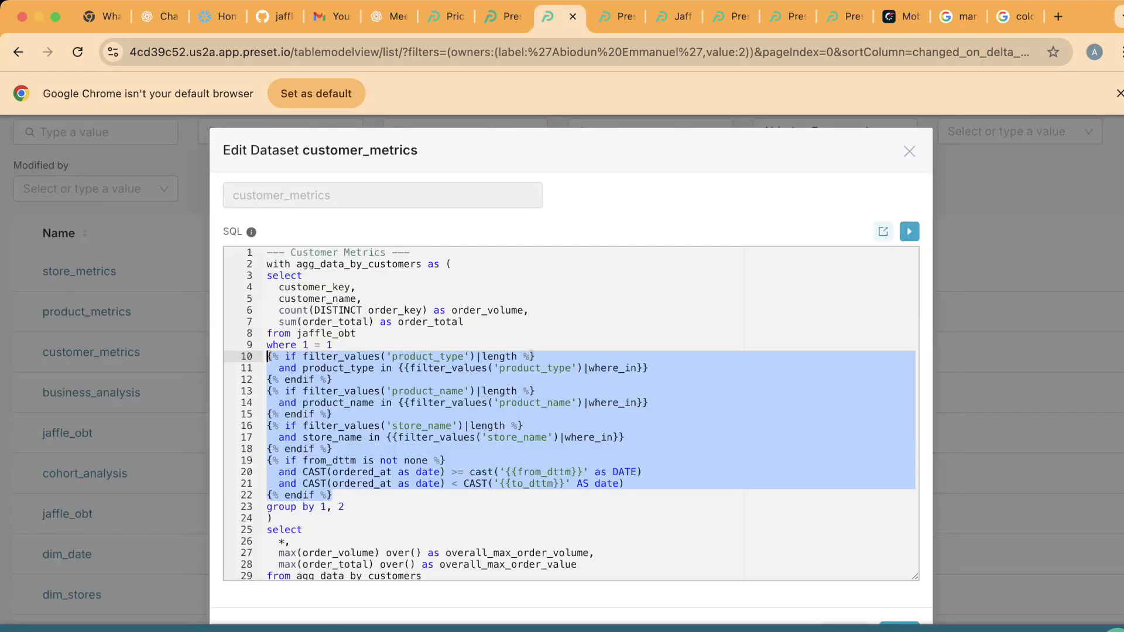
{"action": "scroll", "coordinate": [571, 380], "scroll_direction": "up", "scroll_amount": 2}
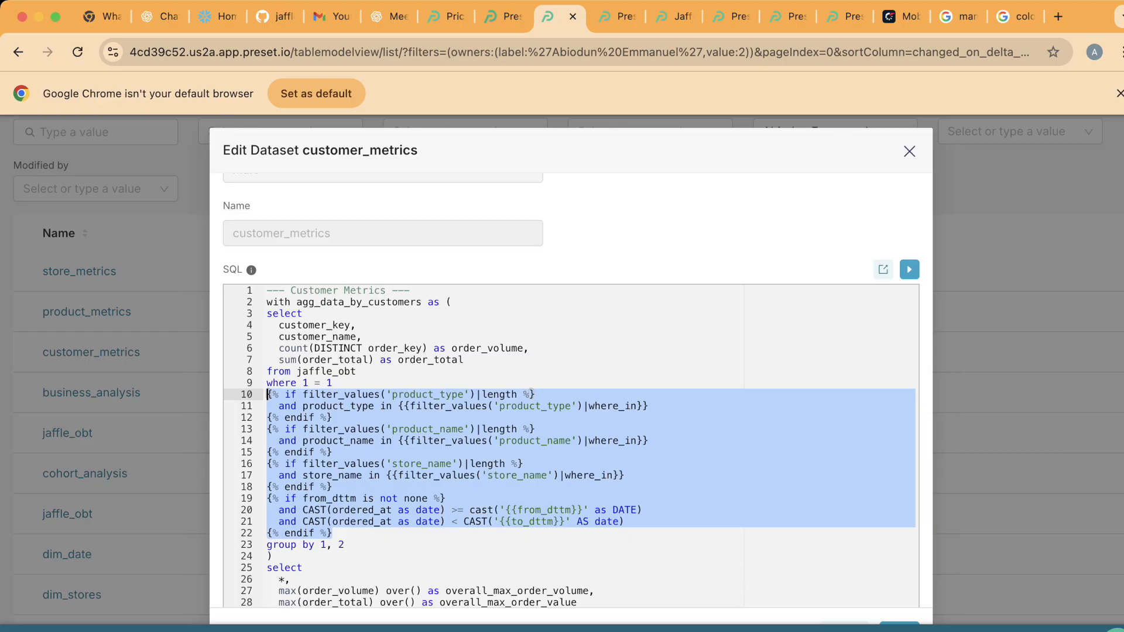
Step: Check the customer charts on the Jaffle Shop Analytics dashboard, and highlight customer_key in the customer_metrics query
{"action": "left_click", "coordinate": [673, 16]}
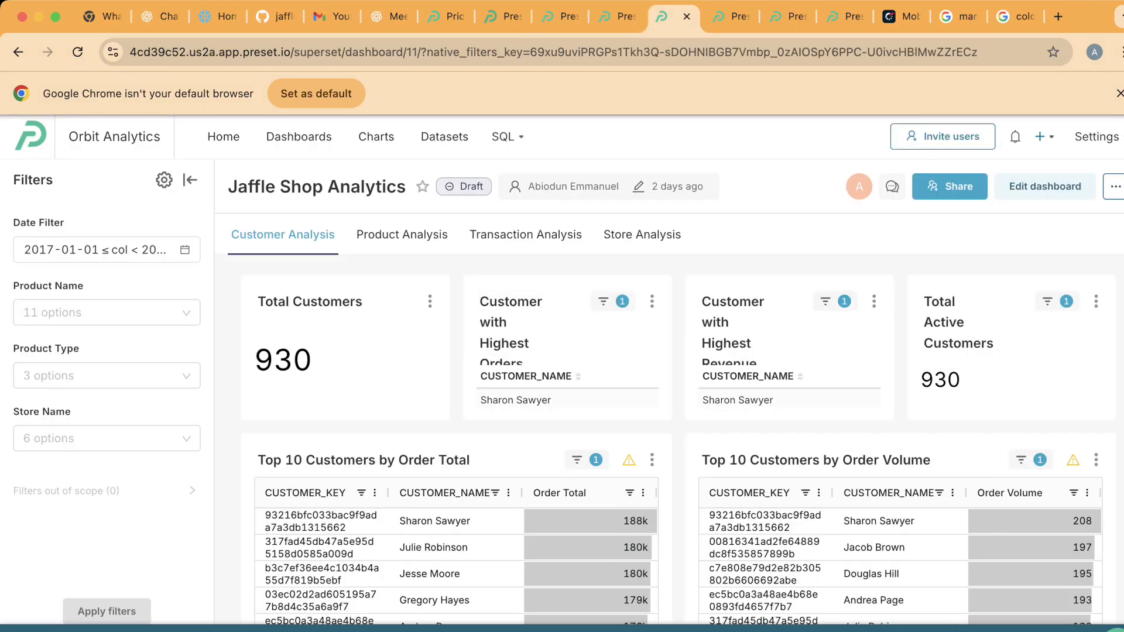
{"action": "scroll", "coordinate": [310, 299], "scroll_direction": "down", "scroll_amount": 1}
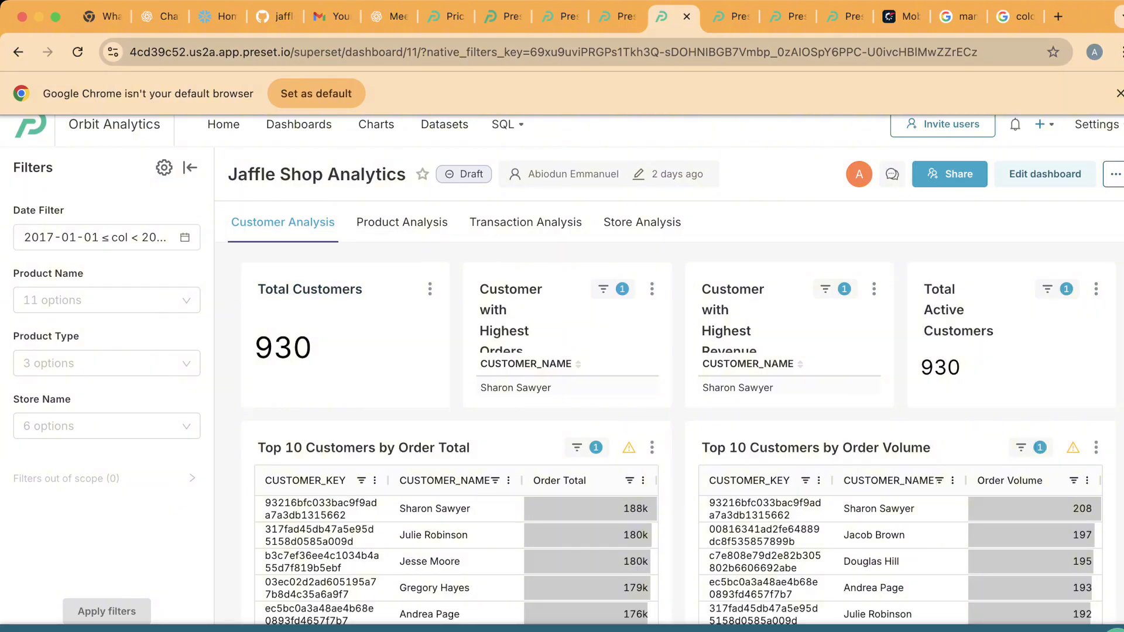
{"action": "left_click", "coordinate": [560, 17]}
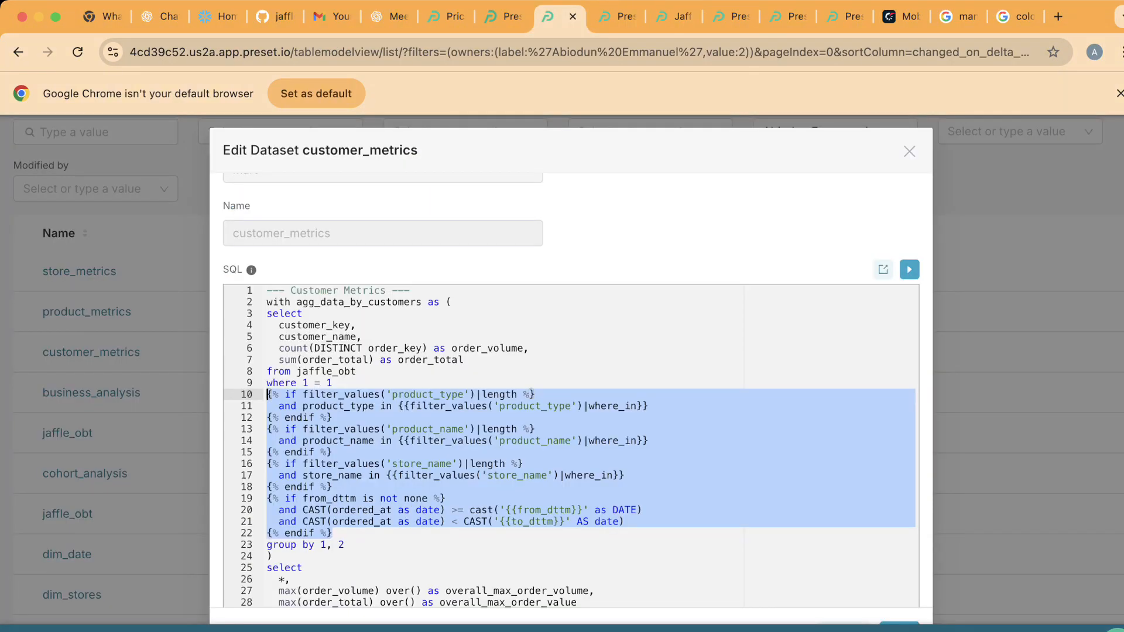
{"action": "left_click", "coordinate": [358, 326]}
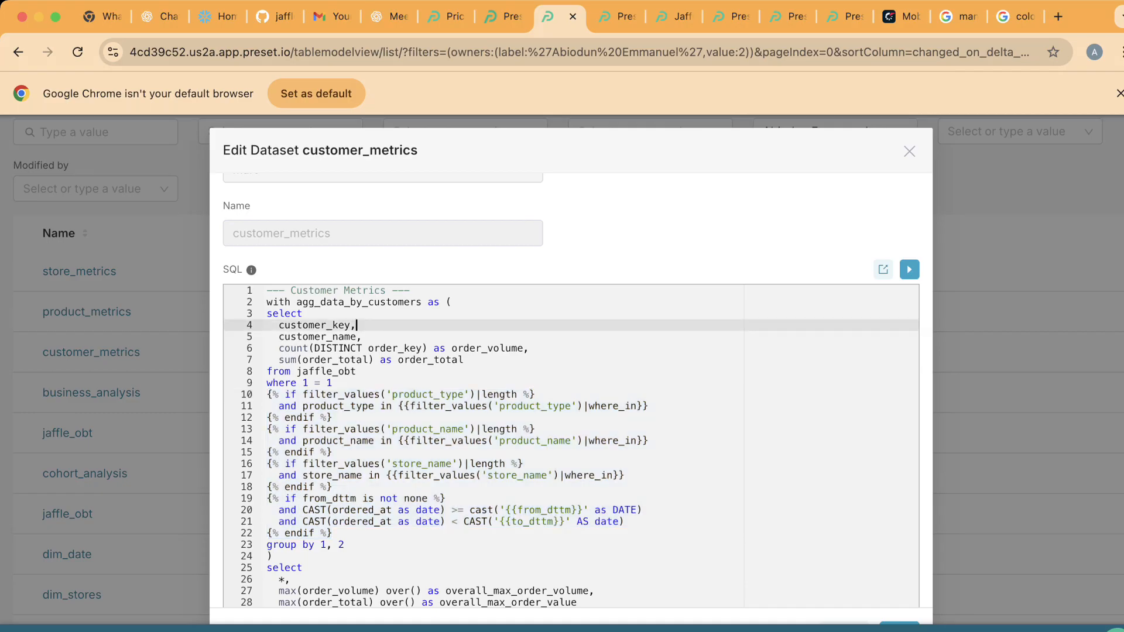
{"action": "left_click_drag", "start_coordinate": [351, 325], "coordinate": [278, 325]}
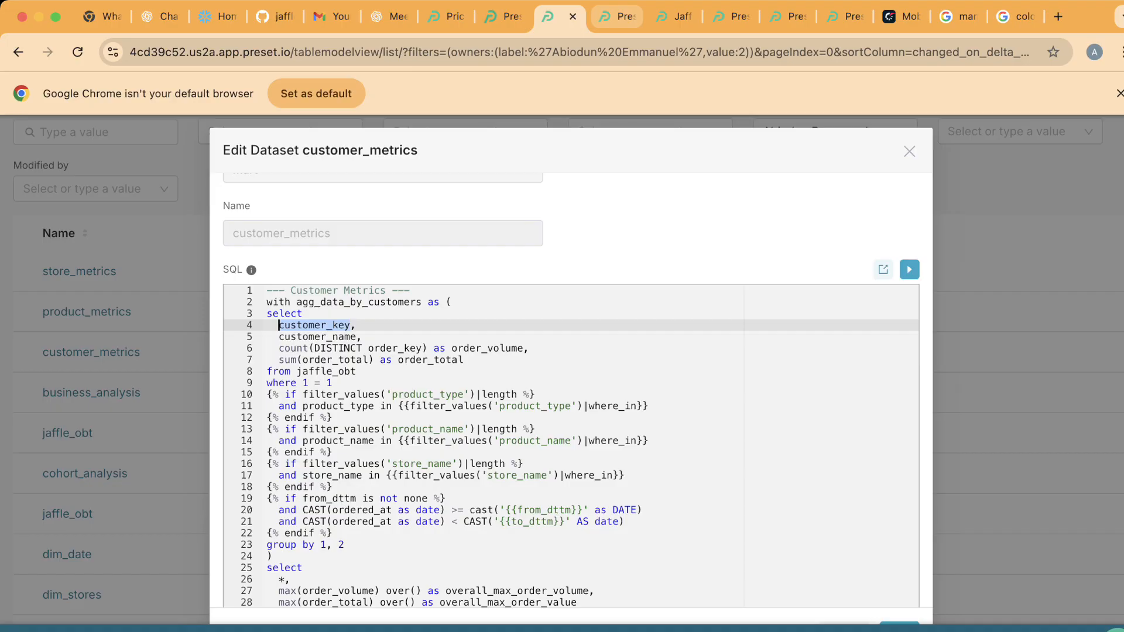
Step: Revisit the dashboard's customer cards, and highlight the order_volume and overall_max_order_volume aliases in the customer_metrics query
{"action": "left_click", "coordinate": [679, 17]}
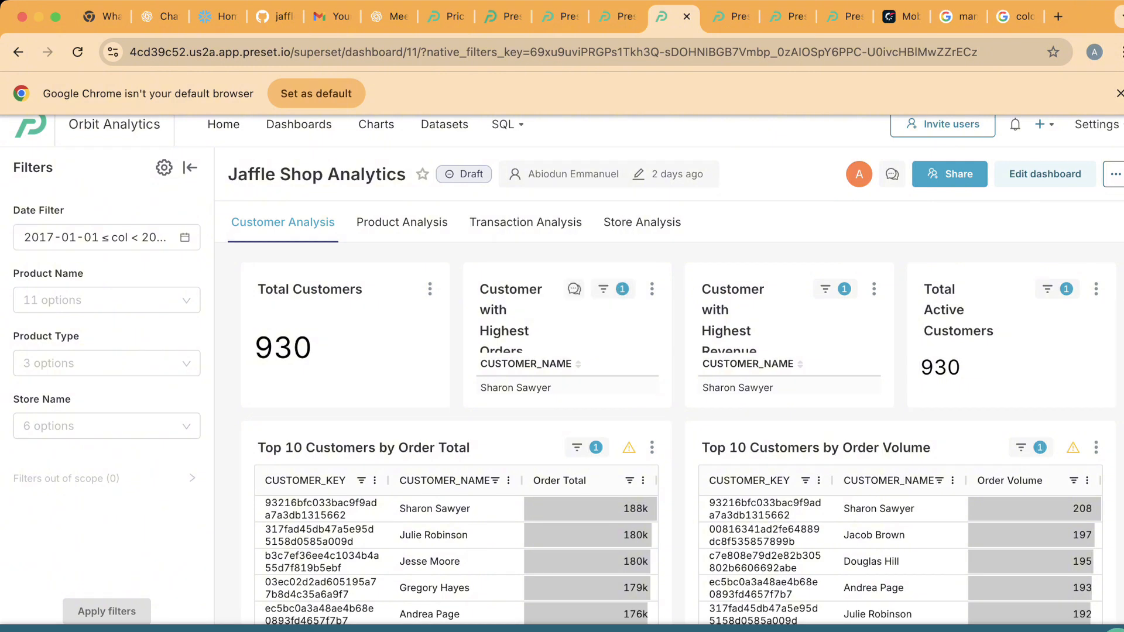
{"action": "left_click", "coordinate": [561, 17]}
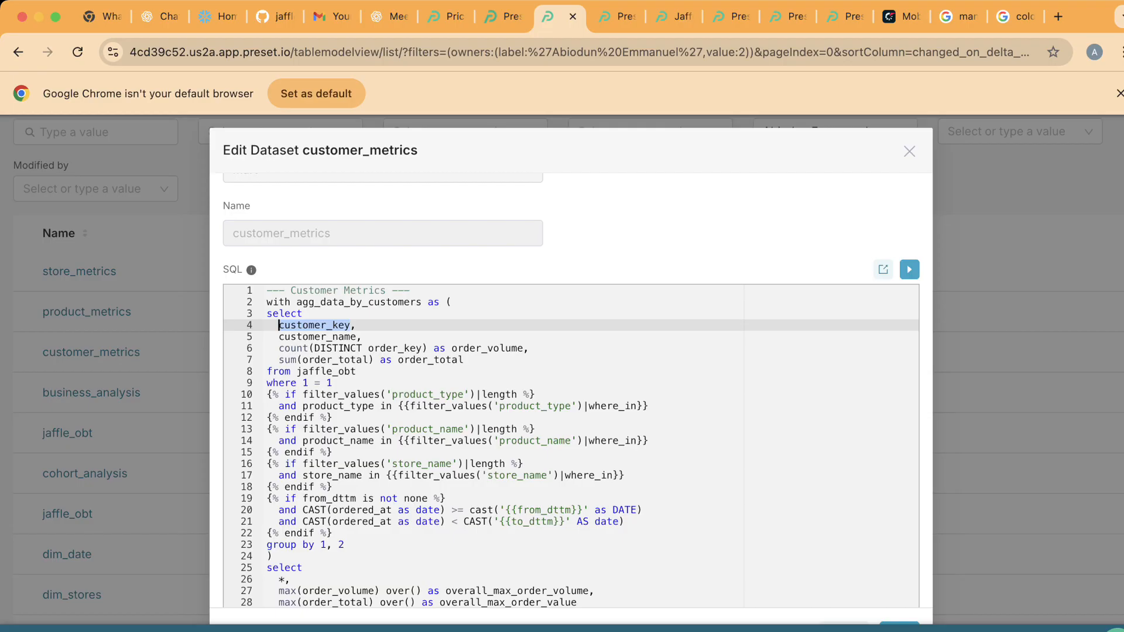
{"action": "left_click_drag", "start_coordinate": [524, 349], "coordinate": [452, 349]}
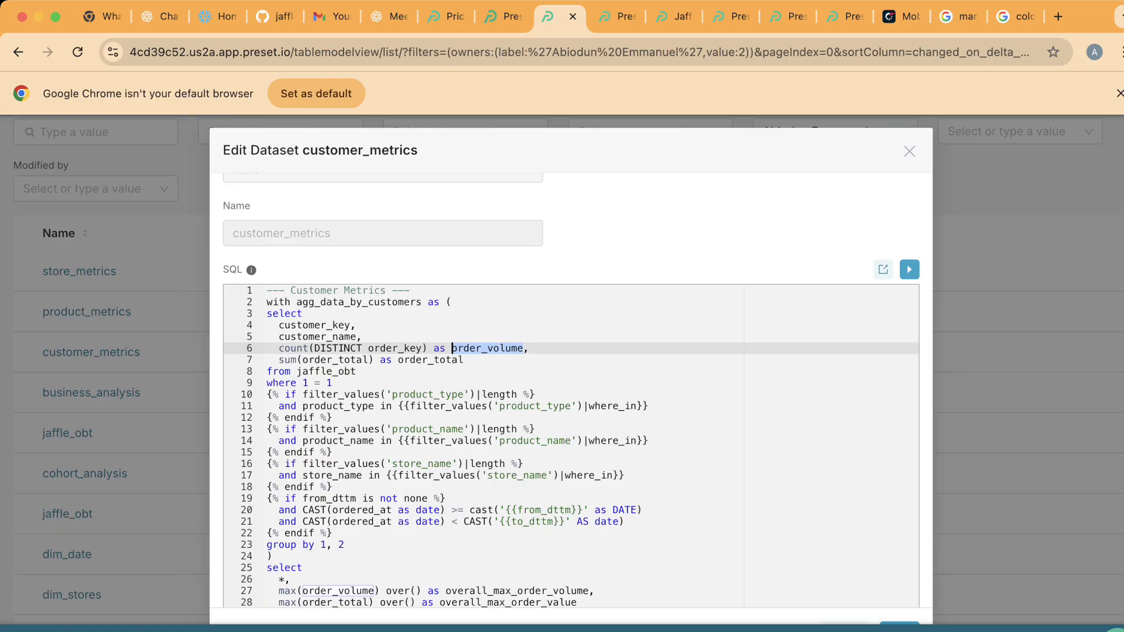
{"action": "left_click_drag", "start_coordinate": [588, 591], "coordinate": [446, 591]}
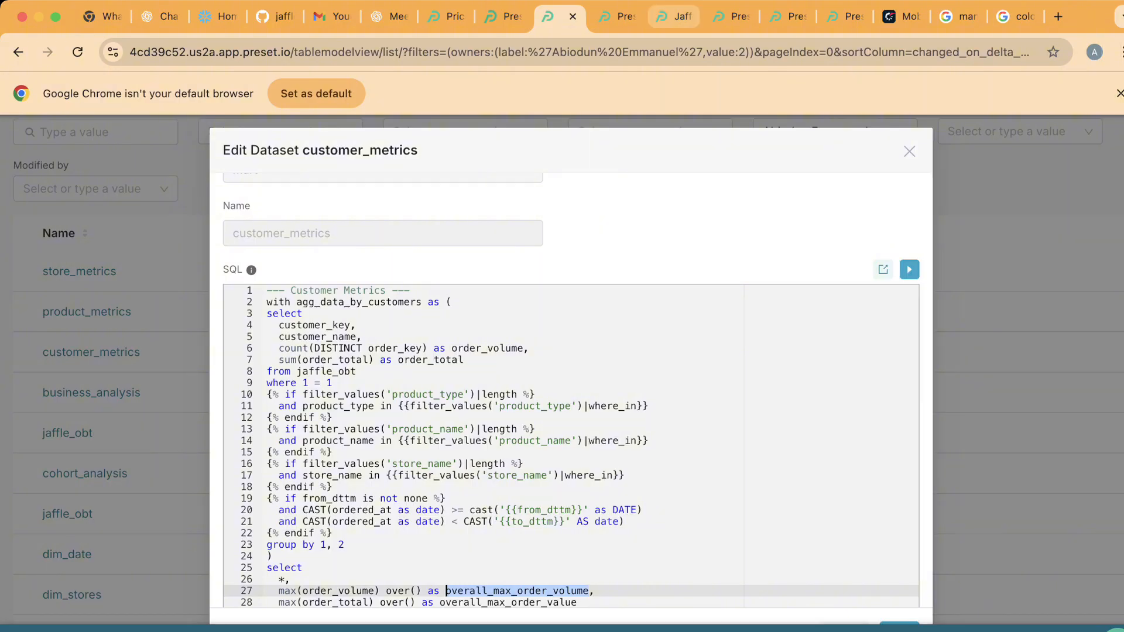
Step: Switch from the dashboard to the charts list and examine which dataset feeds each chart
{"action": "left_click", "coordinate": [679, 16]}
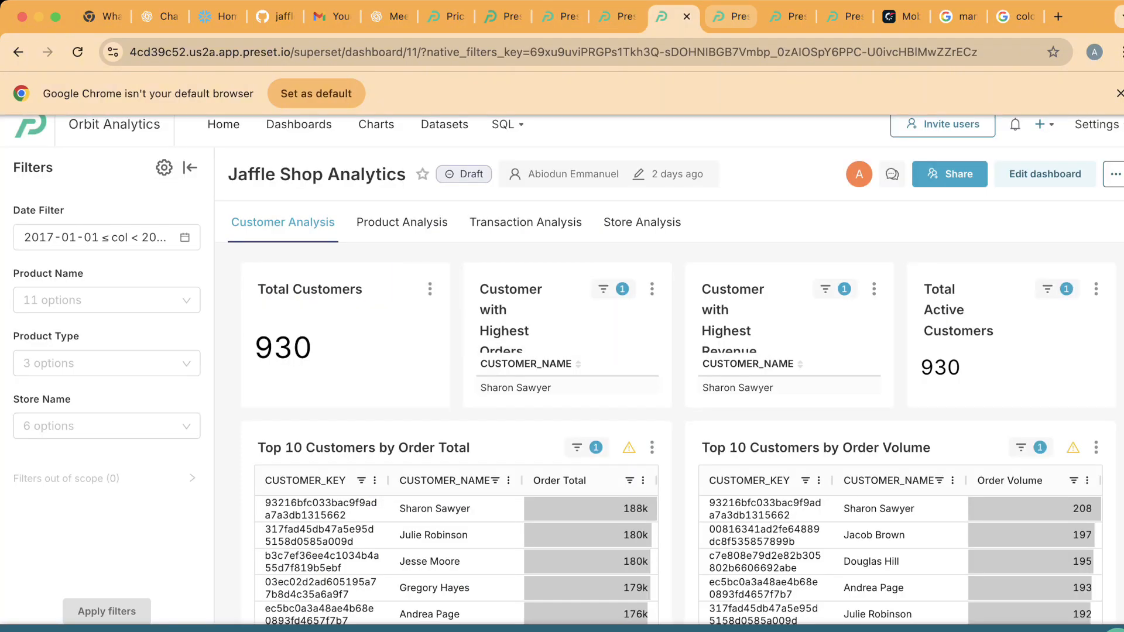
{"action": "left_click", "coordinate": [732, 16]}
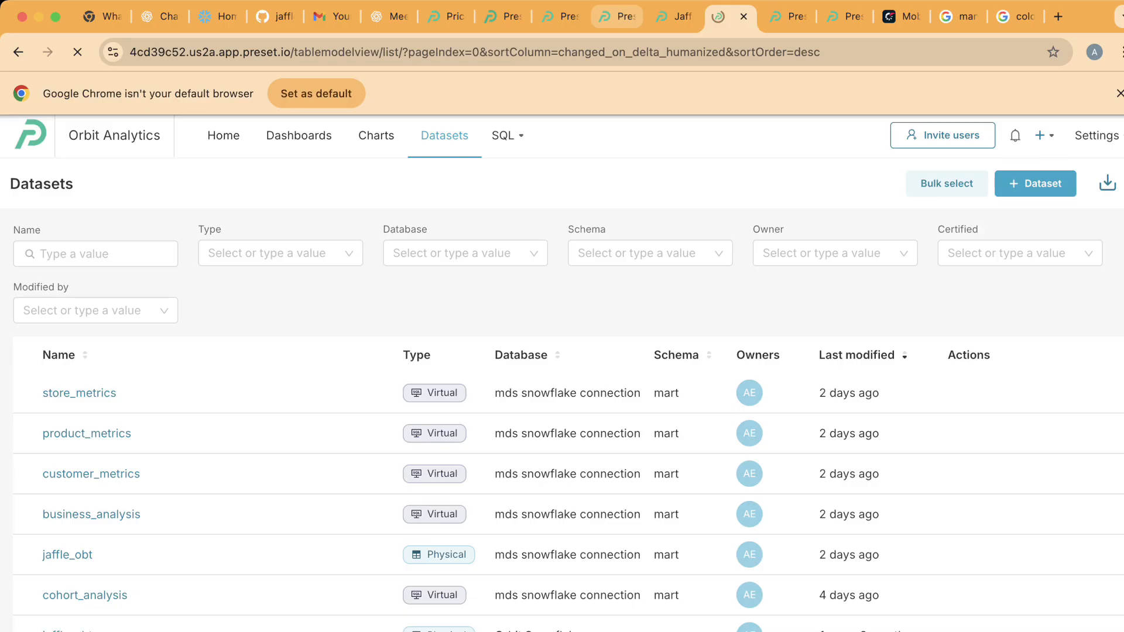
{"action": "left_click", "coordinate": [618, 17]}
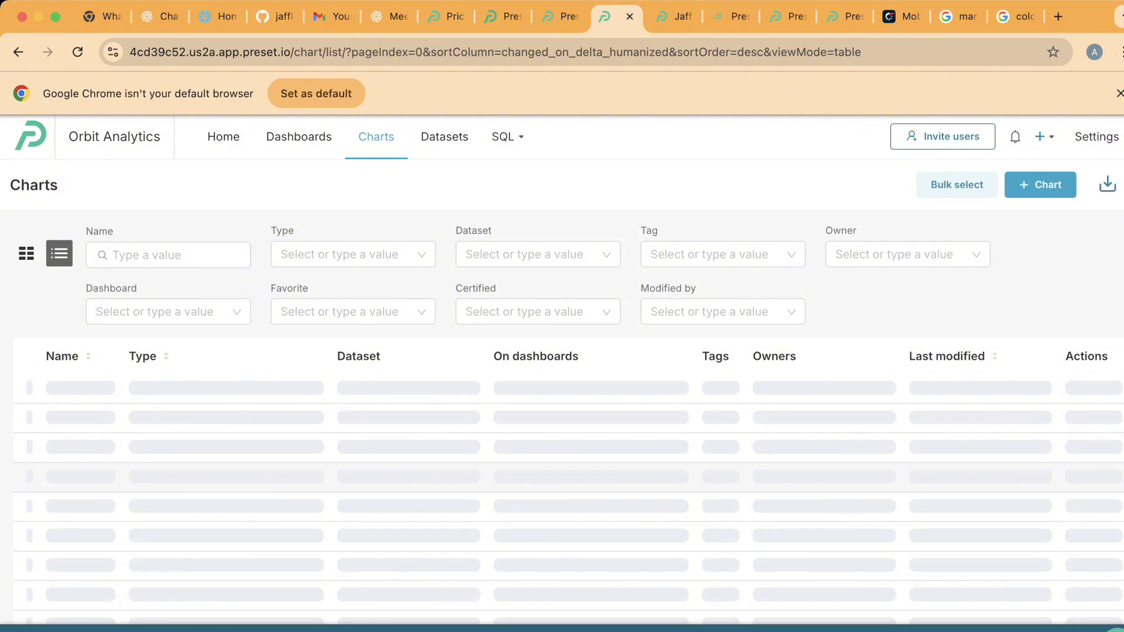
{"action": "scroll", "coordinate": [562, 378], "scroll_direction": "down", "scroll_amount": 10}
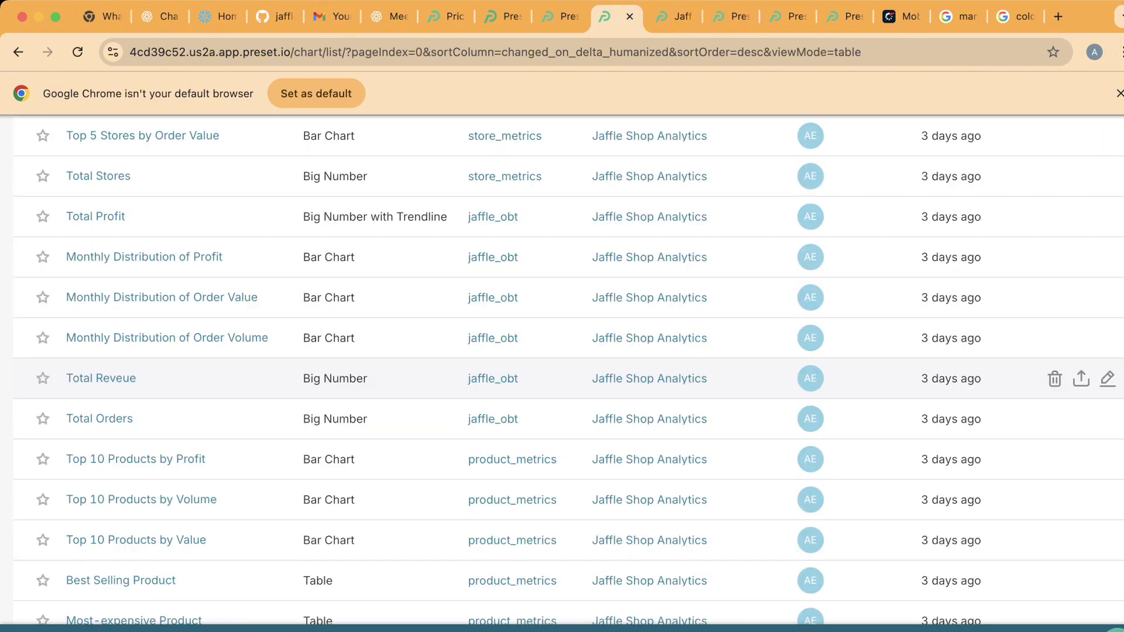
{"action": "scroll", "coordinate": [562, 387], "scroll_direction": "down", "scroll_amount": 5}
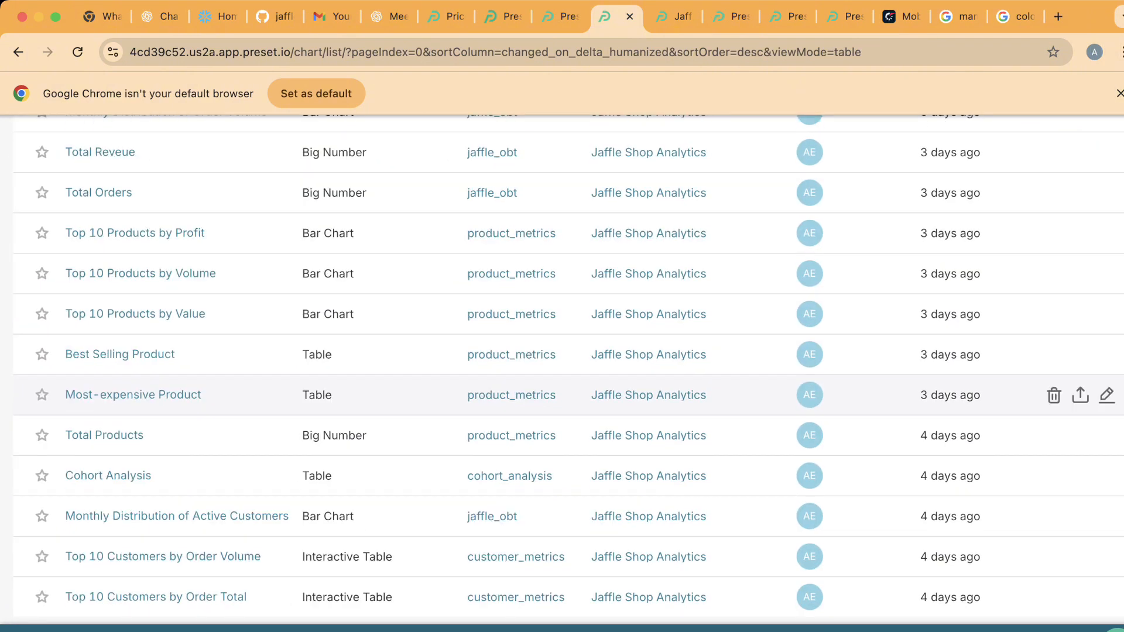
{"action": "scroll", "coordinate": [562, 369], "scroll_direction": "up", "scroll_amount": 1}
{"action": "scroll", "coordinate": [562, 369], "scroll_direction": "down", "scroll_amount": 1}
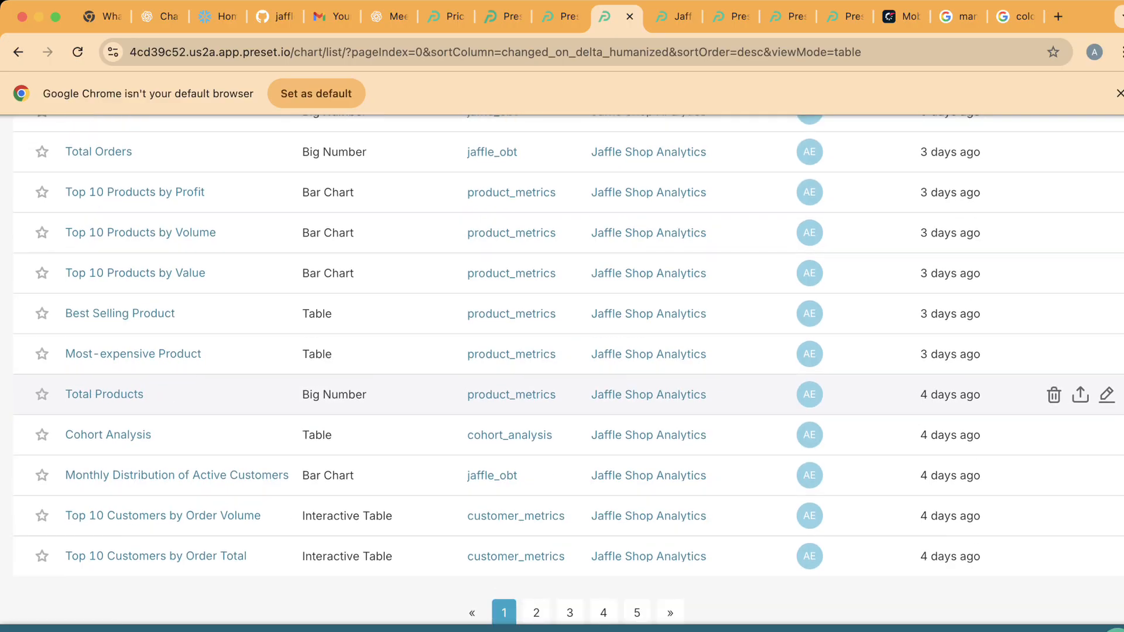
{"action": "scroll", "coordinate": [563, 369], "scroll_direction": "up", "scroll_amount": 3}
{"action": "scroll", "coordinate": [562, 520], "scroll_direction": "up", "scroll_amount": 10}
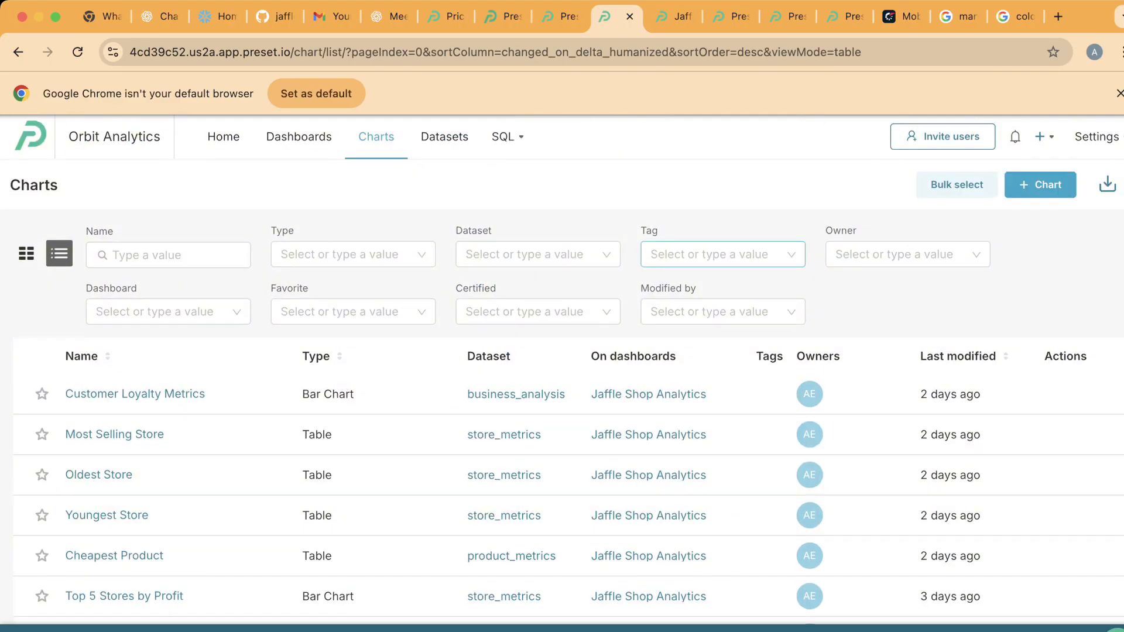
Step: Filter the charts list by the dashboard owner and the customer_metrics dataset
{"action": "left_click", "coordinate": [907, 255]}
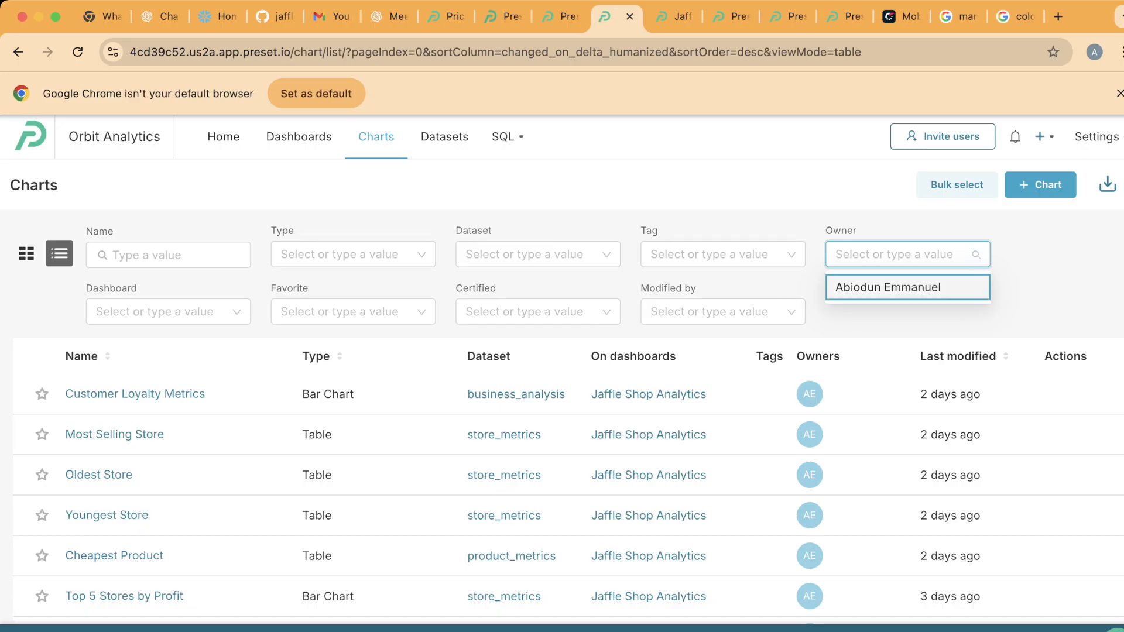
{"action": "left_click", "coordinate": [907, 287]}
{"action": "scroll", "coordinate": [562, 375], "scroll_direction": "down", "scroll_amount": 4}
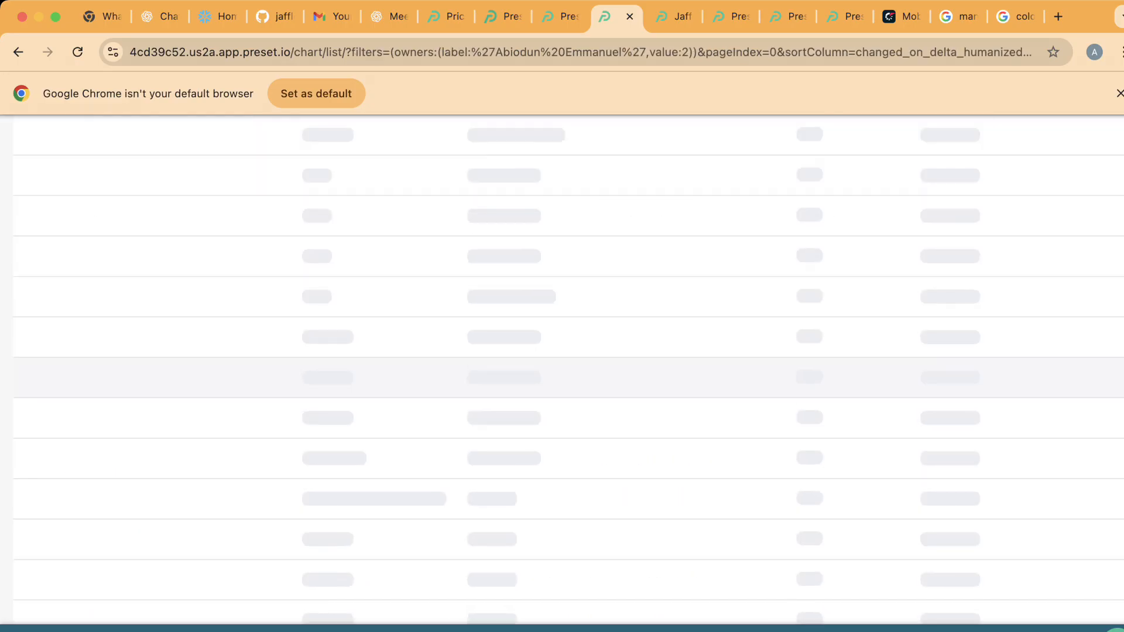
{"action": "scroll", "coordinate": [562, 375], "scroll_direction": "up", "scroll_amount": 2}
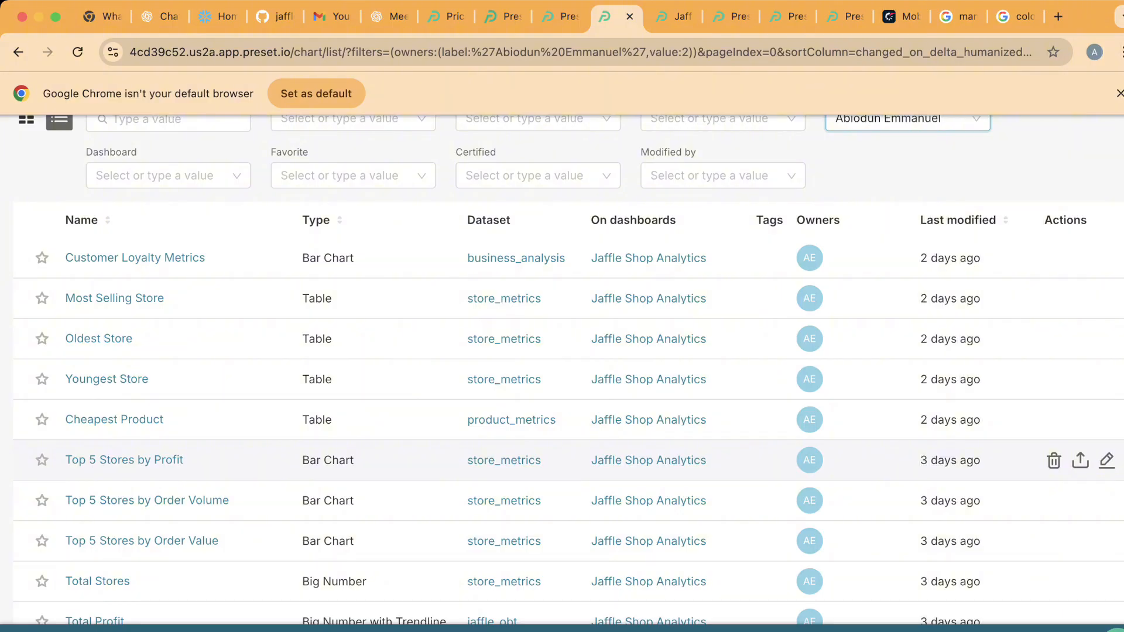
{"action": "scroll", "coordinate": [563, 374], "scroll_direction": "up", "scroll_amount": 2}
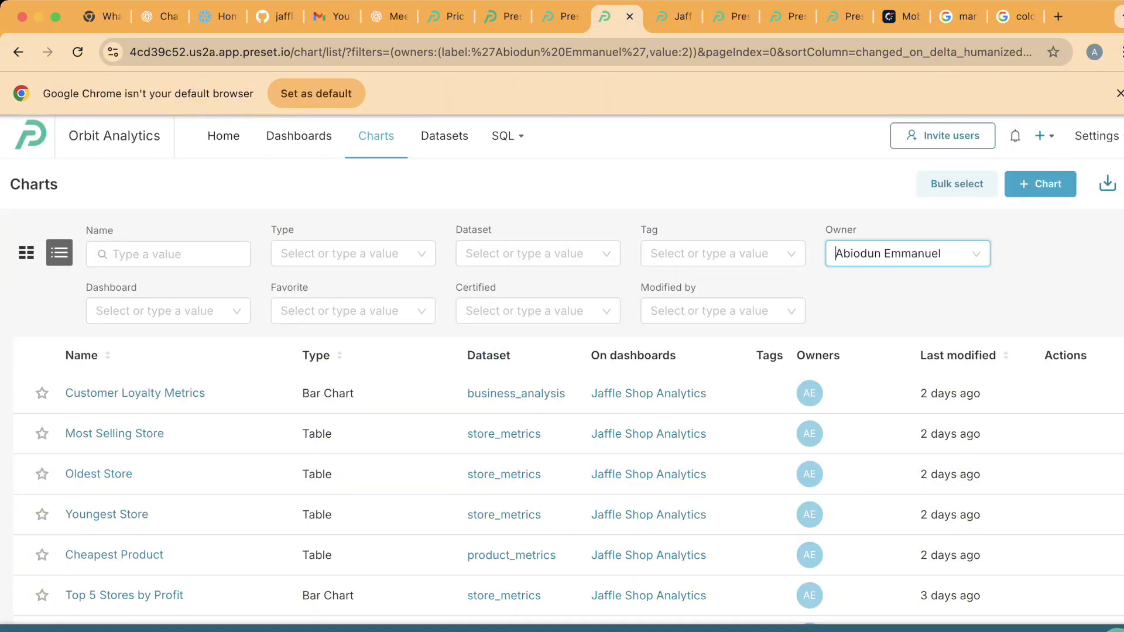
{"action": "left_click", "coordinate": [538, 254]}
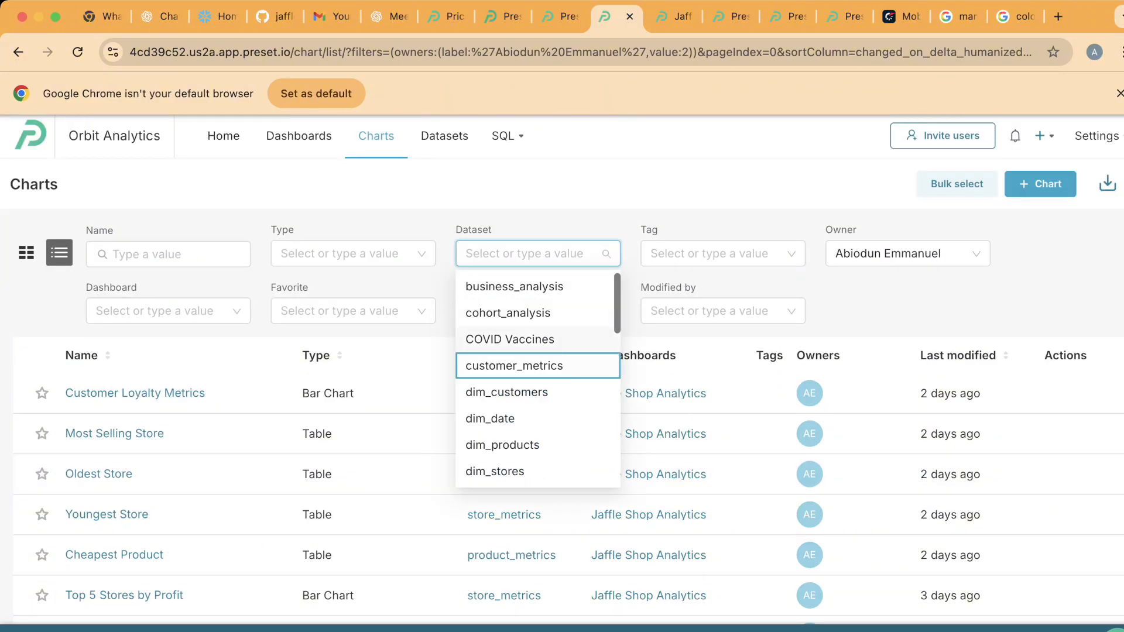
{"action": "left_click", "coordinate": [515, 366]}
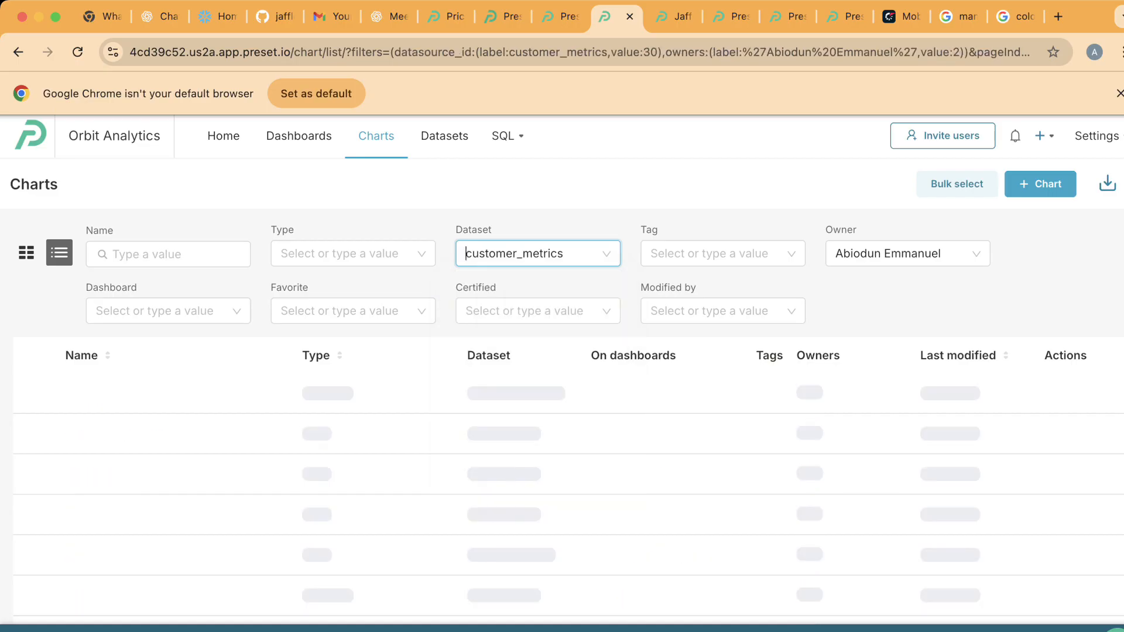
{"action": "scroll", "coordinate": [562, 410], "scroll_direction": "down", "scroll_amount": 1}
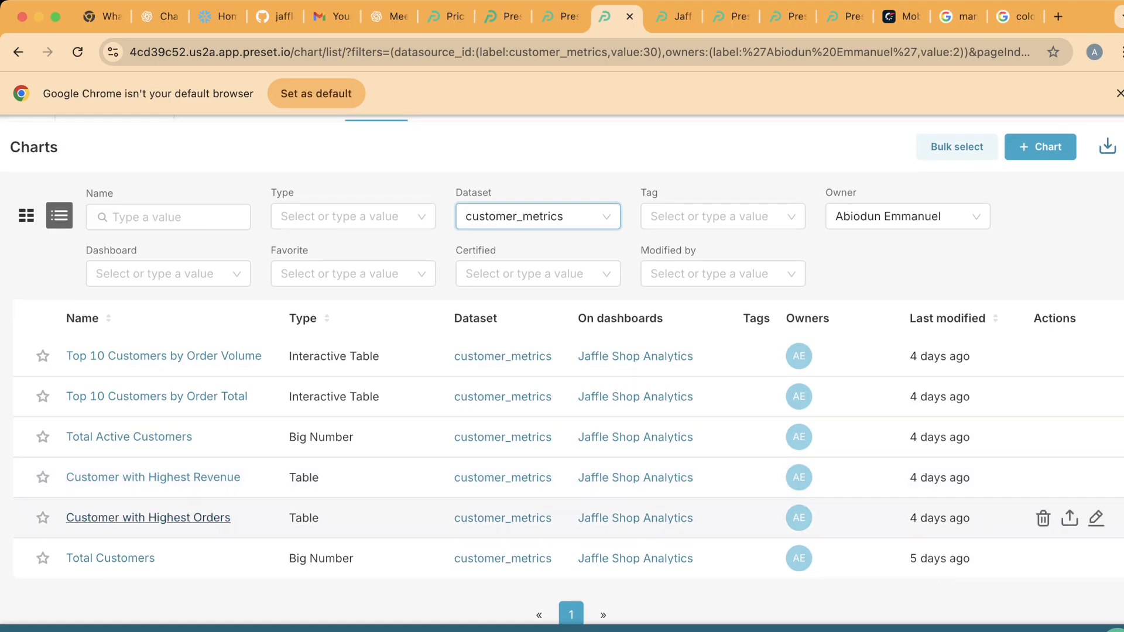
Step: Open the Customer with Highest Orders chart and examine its custom SQL filter comparing OVERALL_MAX_ORDER_VOLUME with ORDER_VOLUME
{"action": "left_click", "coordinate": [148, 517]}
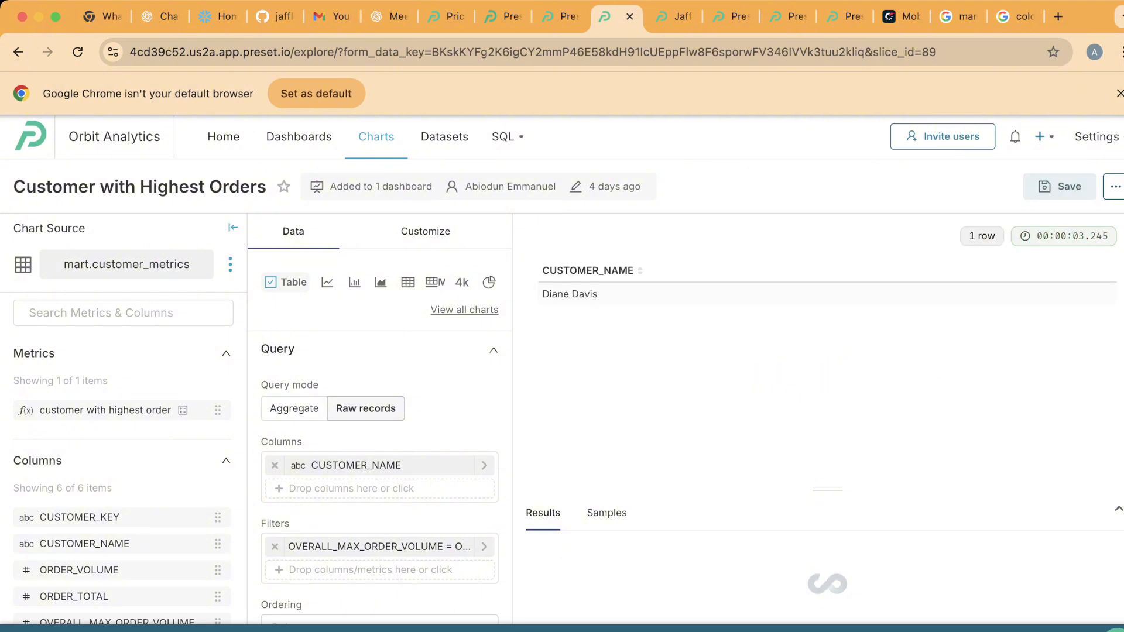
{"action": "scroll", "coordinate": [379, 416], "scroll_direction": "down", "scroll_amount": 1}
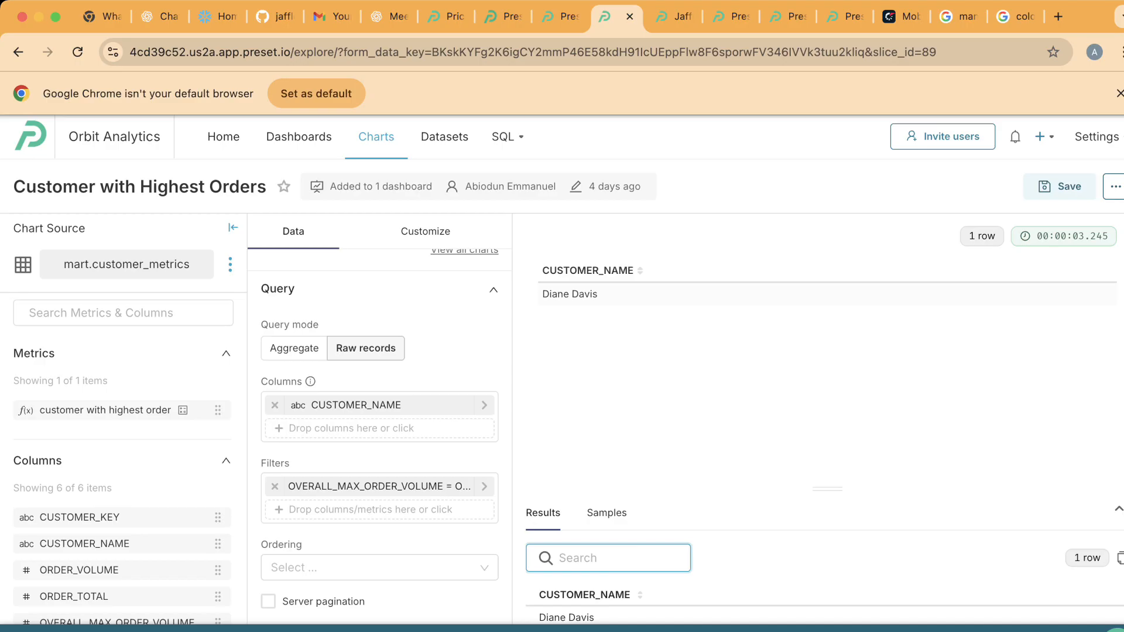
{"action": "scroll", "coordinate": [381, 426], "scroll_direction": "down", "scroll_amount": 1}
{"action": "left_click", "coordinate": [381, 425]}
{"action": "left_click", "coordinate": [380, 425]}
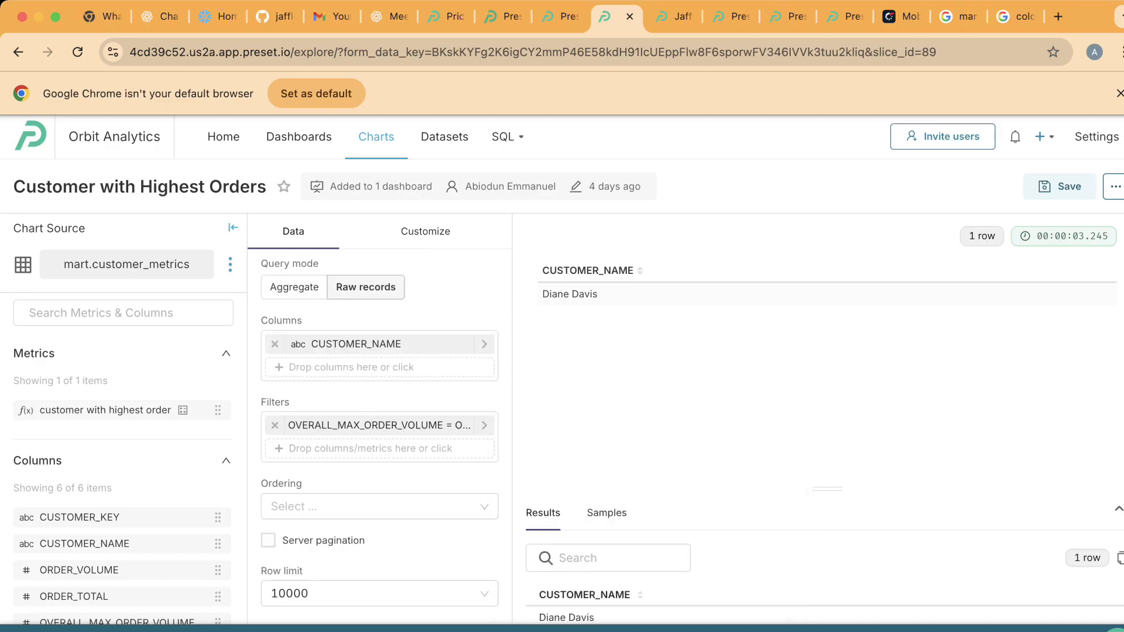
{"action": "left_click", "coordinate": [380, 425]}
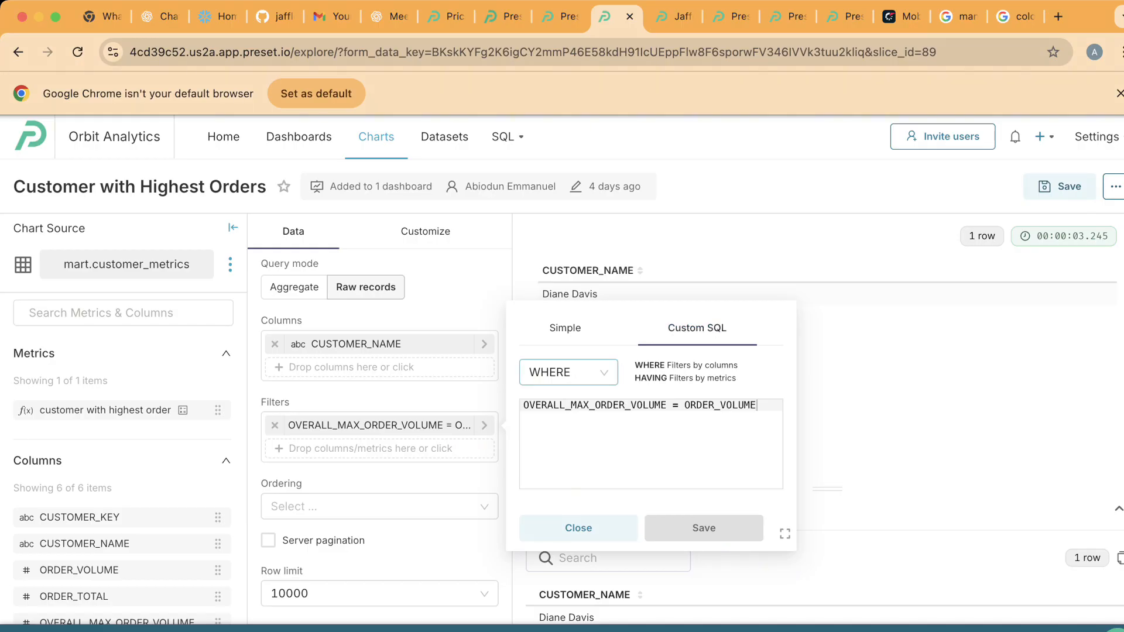
{"action": "double_click", "coordinate": [586, 405]}
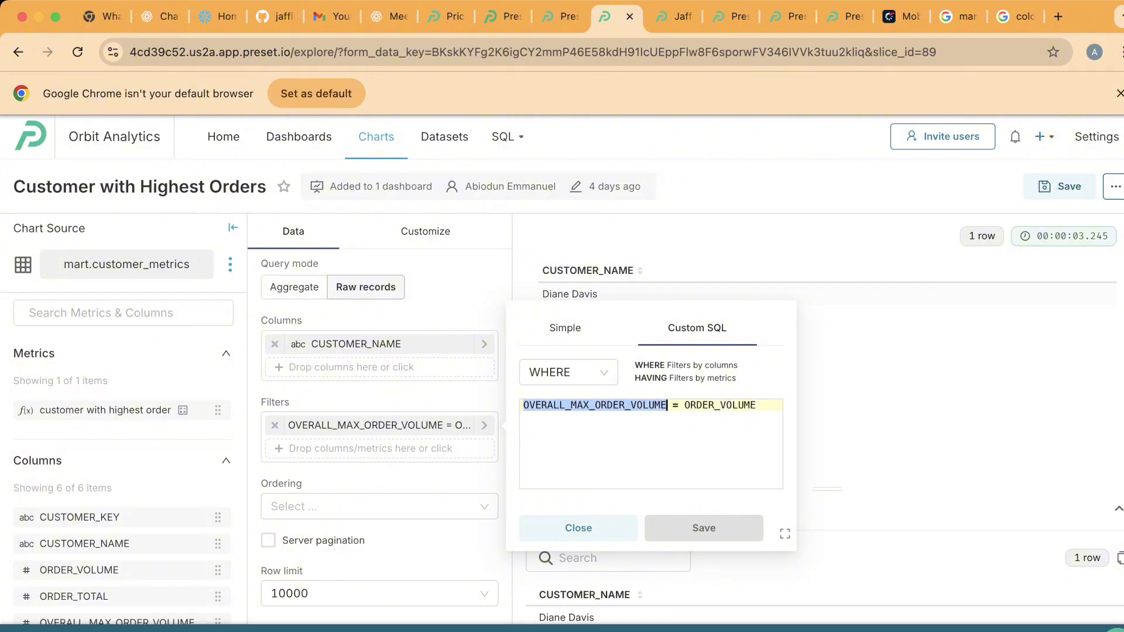
{"action": "left_click", "coordinate": [715, 406]}
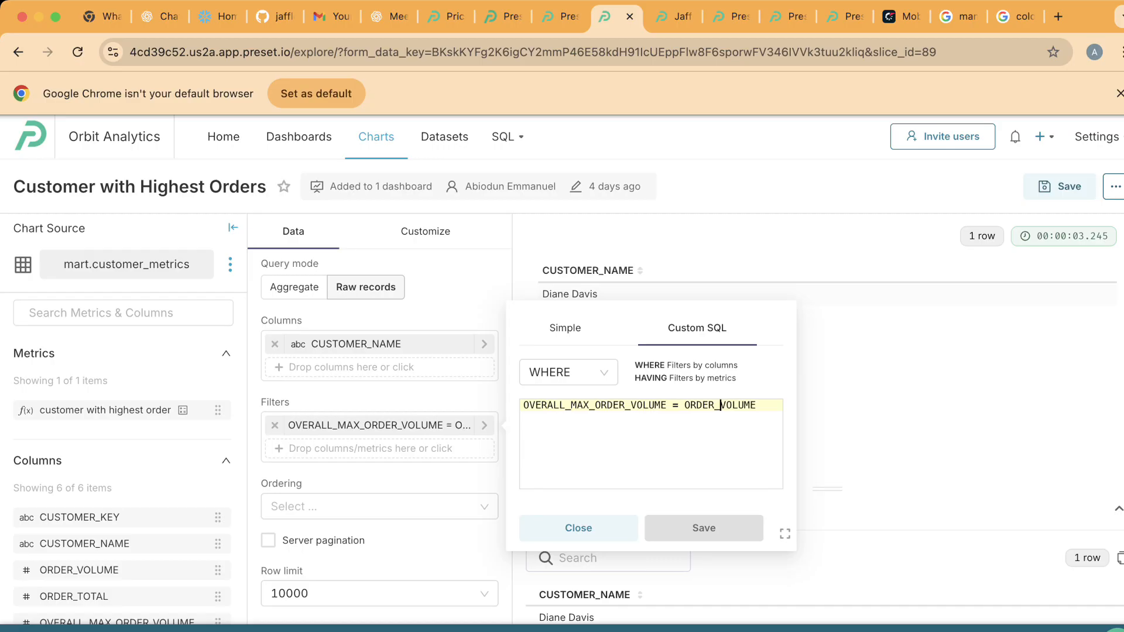
Step: Check the highest-orders and highest-revenue cards on the dashboard, and return to the customer_metrics dataset's SQL
{"action": "key", "text": "ctrl+Tab"}
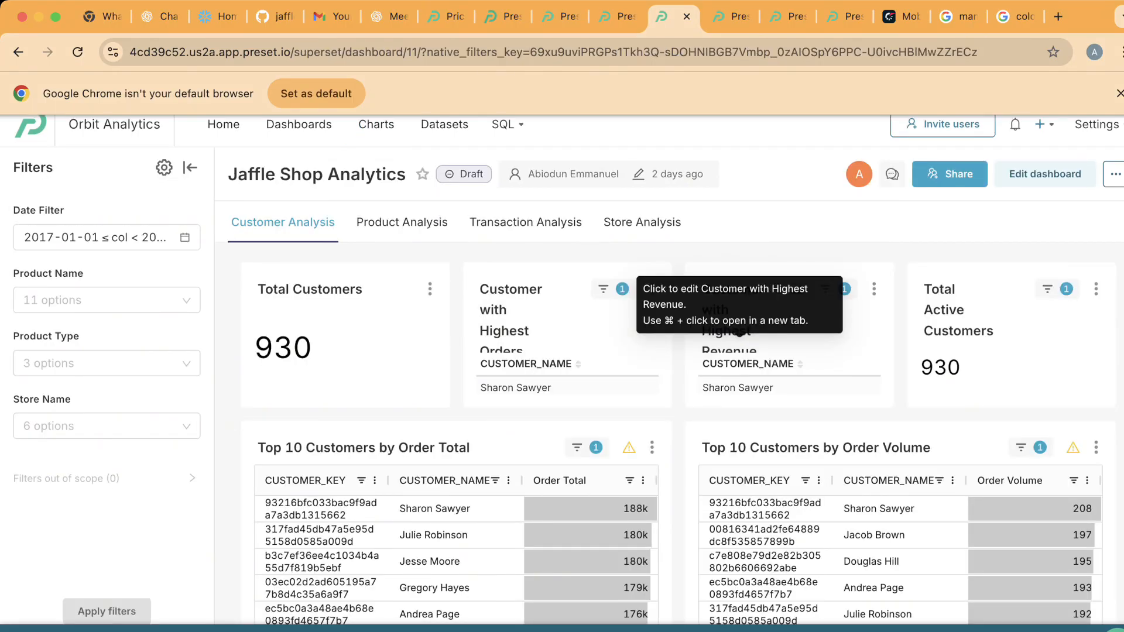
{"action": "key", "text": "ctrl+shift+Tab"}
{"action": "key", "text": "ctrl+shift+Tab"}
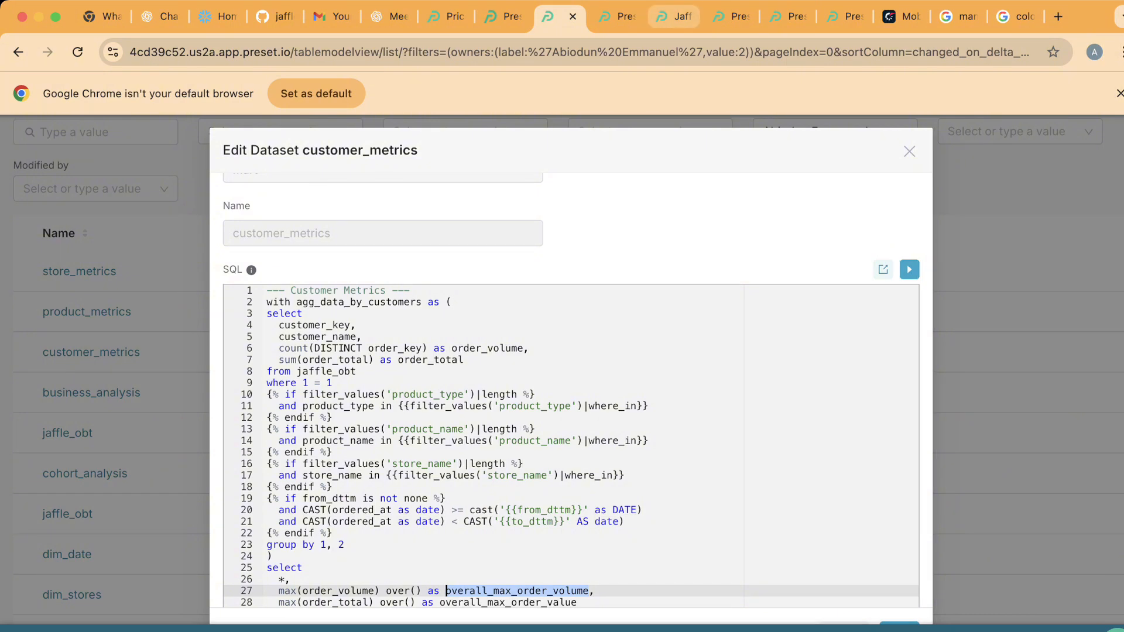
Step: Examine the Top 10 Customers by Order Total and by Order Volume tables on the dashboard's Customer Analysis page
{"action": "left_click", "coordinate": [674, 16]}
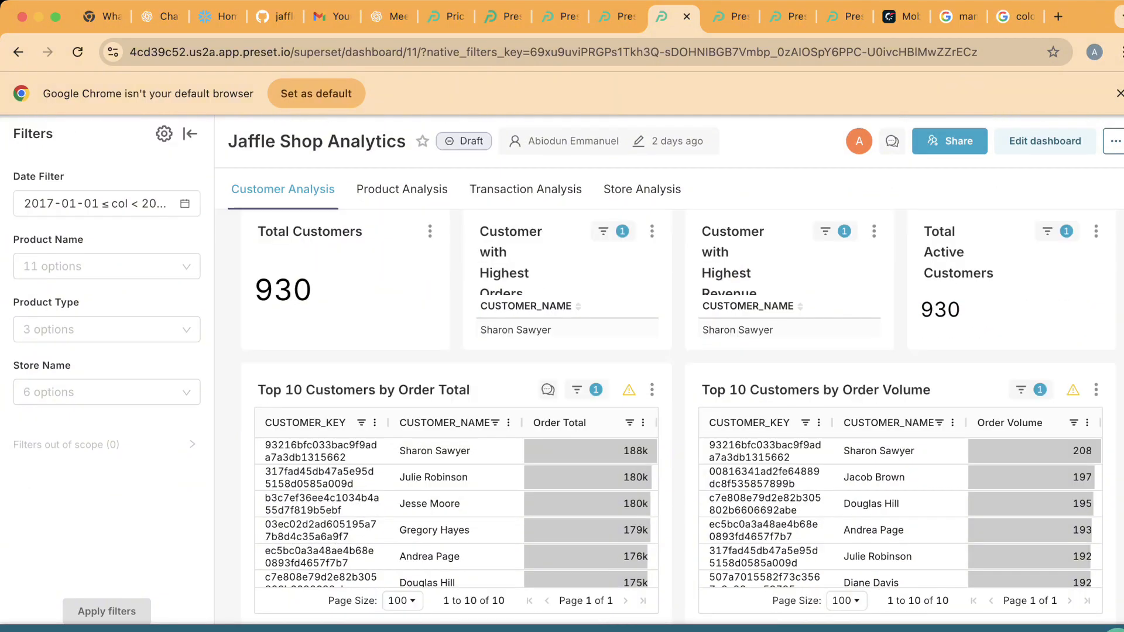
{"action": "scroll", "coordinate": [457, 515], "scroll_direction": "down", "scroll_amount": 2}
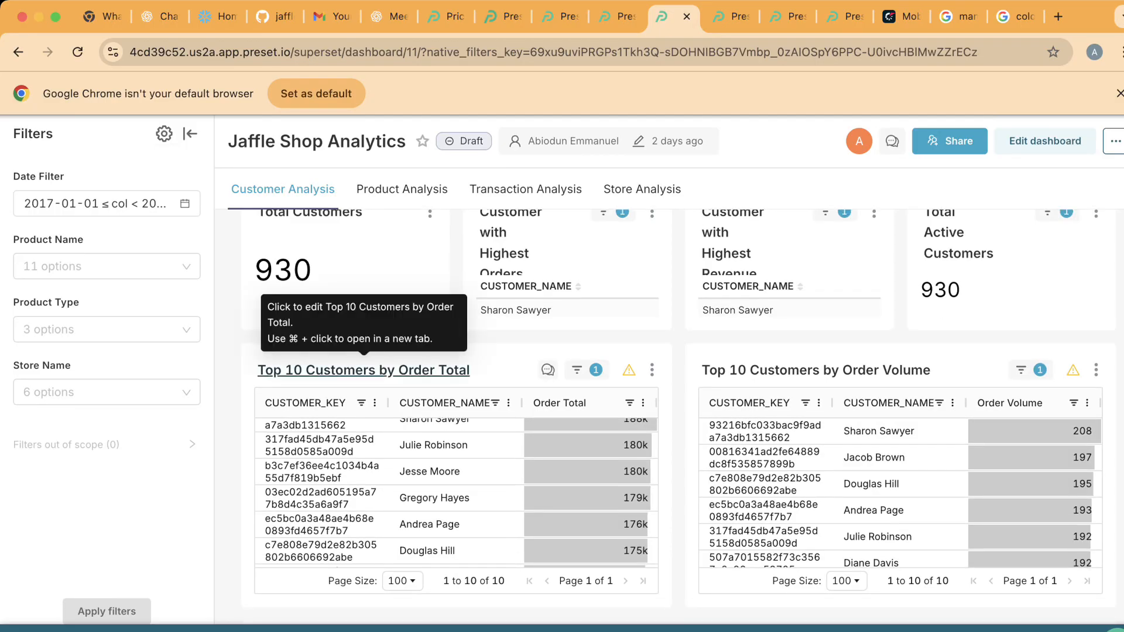
{"action": "scroll", "coordinate": [457, 459], "scroll_direction": "up", "scroll_amount": 1}
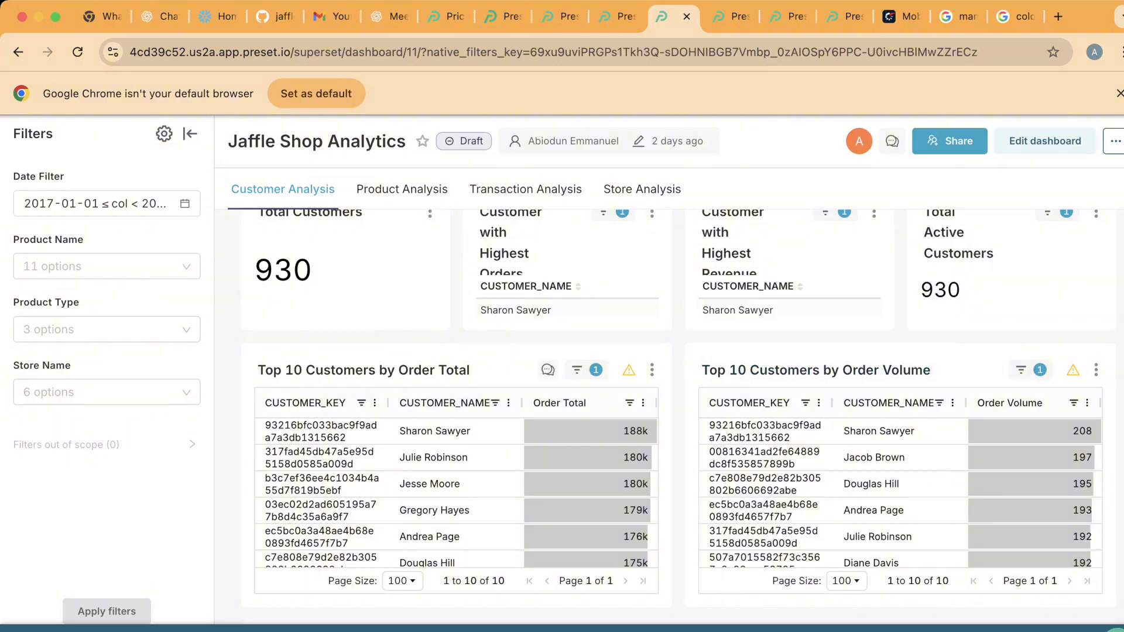
{"action": "scroll", "coordinate": [457, 457], "scroll_direction": "down", "scroll_amount": 2}
{"action": "scroll", "coordinate": [457, 368], "scroll_direction": "down", "scroll_amount": 1}
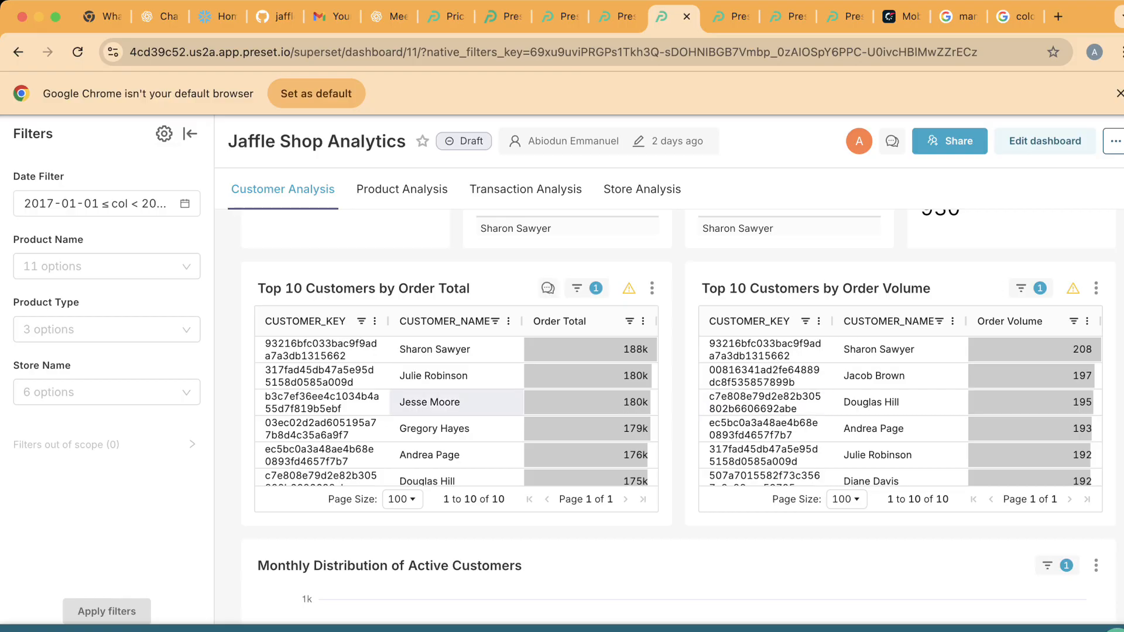
Step: Review the remaining rows of the Top 10 Customers by Order Total table on the dashboard
{"action": "scroll", "coordinate": [457, 404], "scroll_direction": "up", "scroll_amount": 1}
{"action": "scroll", "coordinate": [445, 448], "scroll_direction": "down", "scroll_amount": 3}
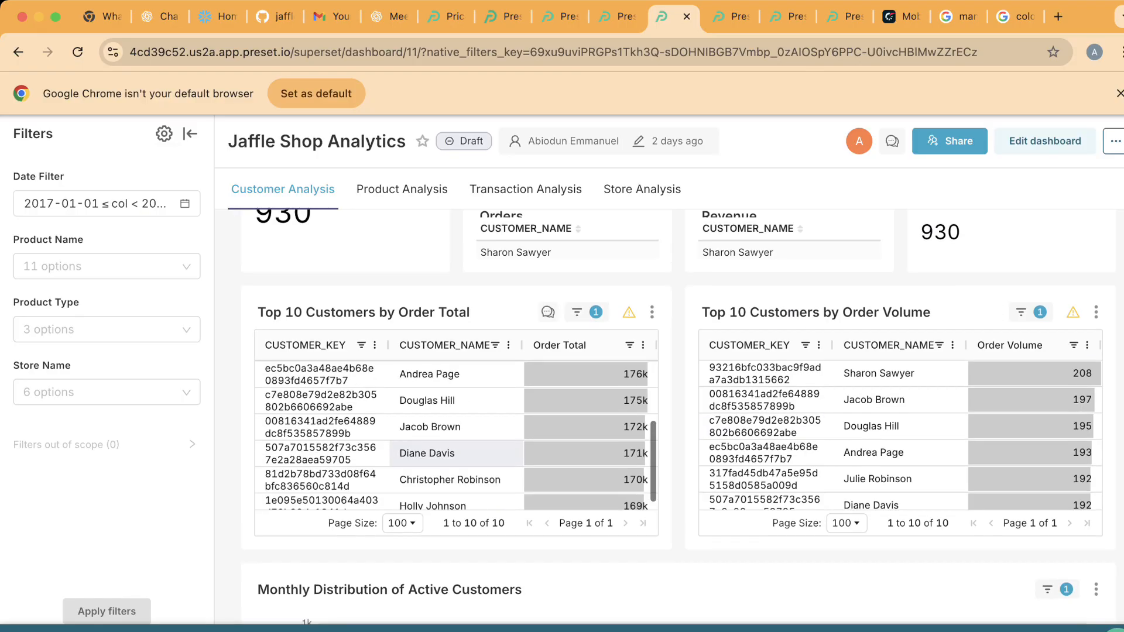
{"action": "scroll", "coordinate": [445, 439], "scroll_direction": "up", "scroll_amount": 3}
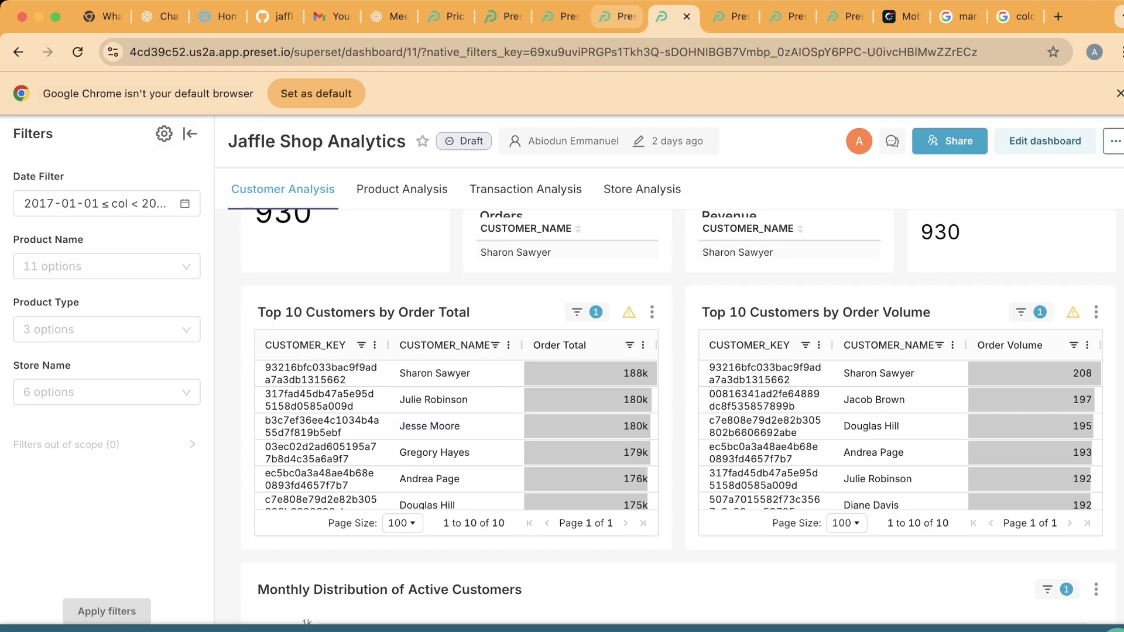
Step: Open the Top 10 Customers by Order Total chart from the charts list and examine its query mode, dimensions and metric
{"action": "left_click", "coordinate": [618, 17]}
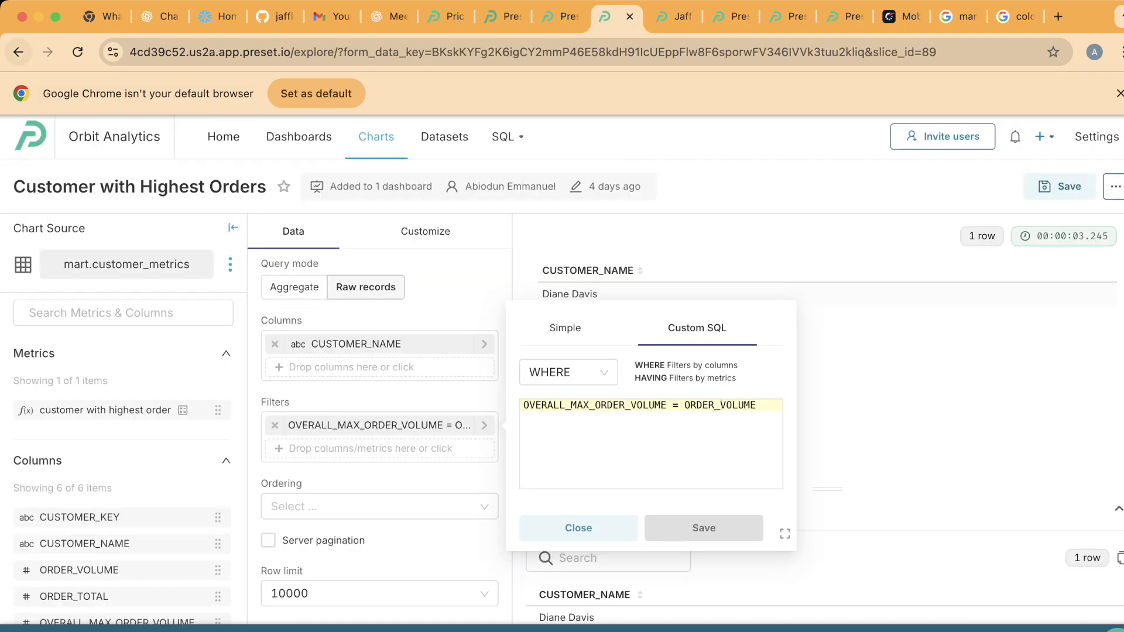
{"action": "left_click", "coordinate": [18, 52]}
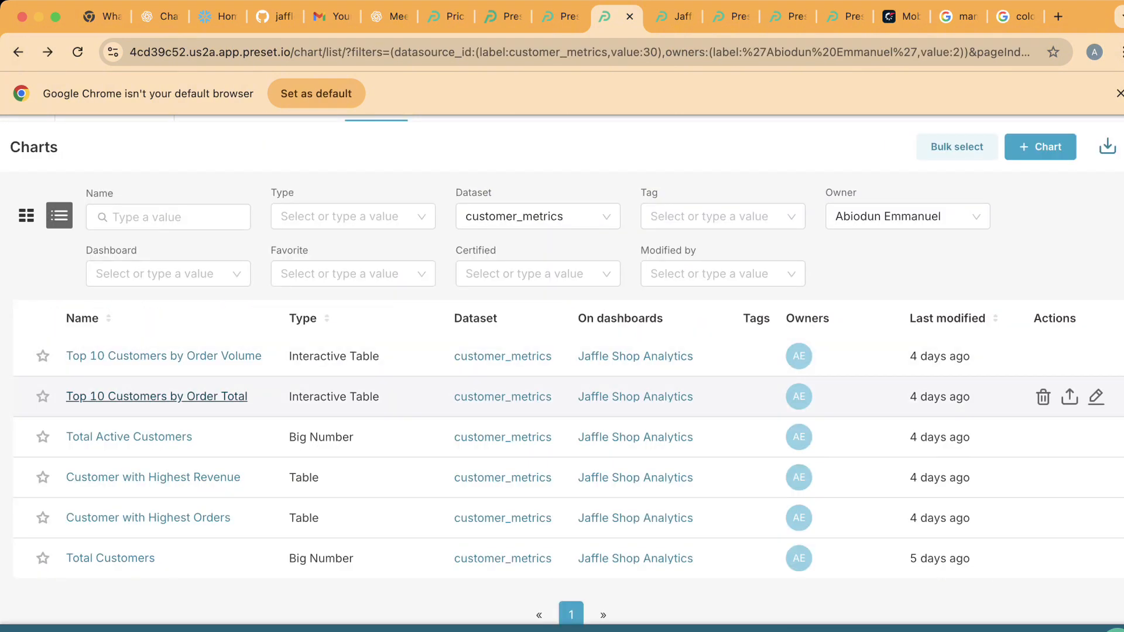
{"action": "left_click", "coordinate": [157, 396]}
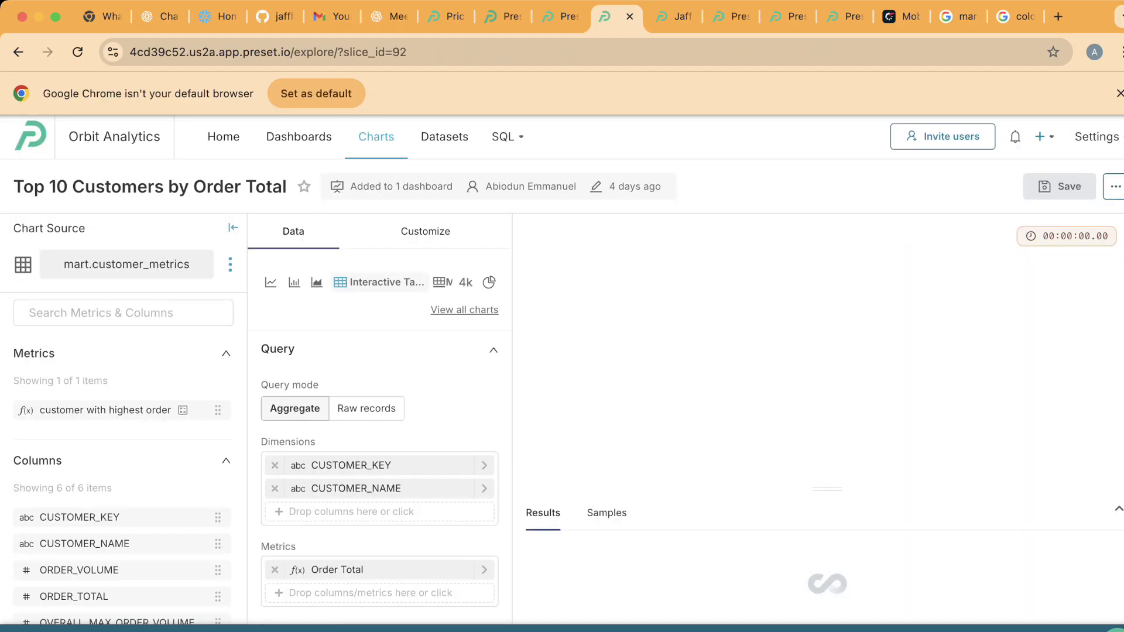
{"action": "scroll", "coordinate": [379, 422], "scroll_direction": "down", "scroll_amount": 2}
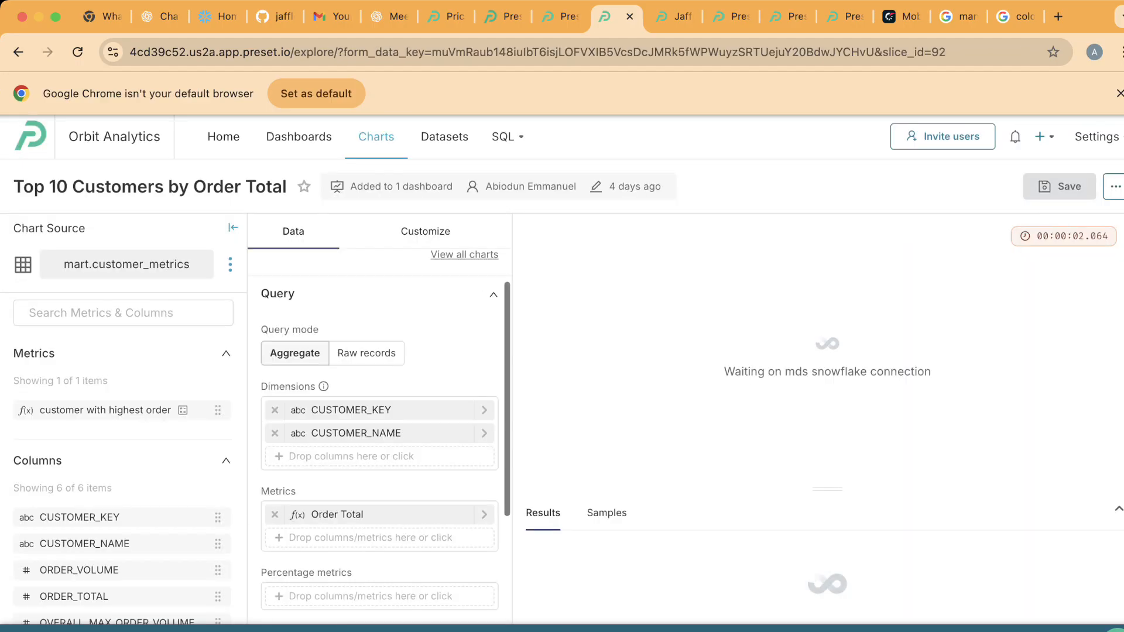
{"action": "scroll", "coordinate": [380, 422], "scroll_direction": "down", "scroll_amount": 1}
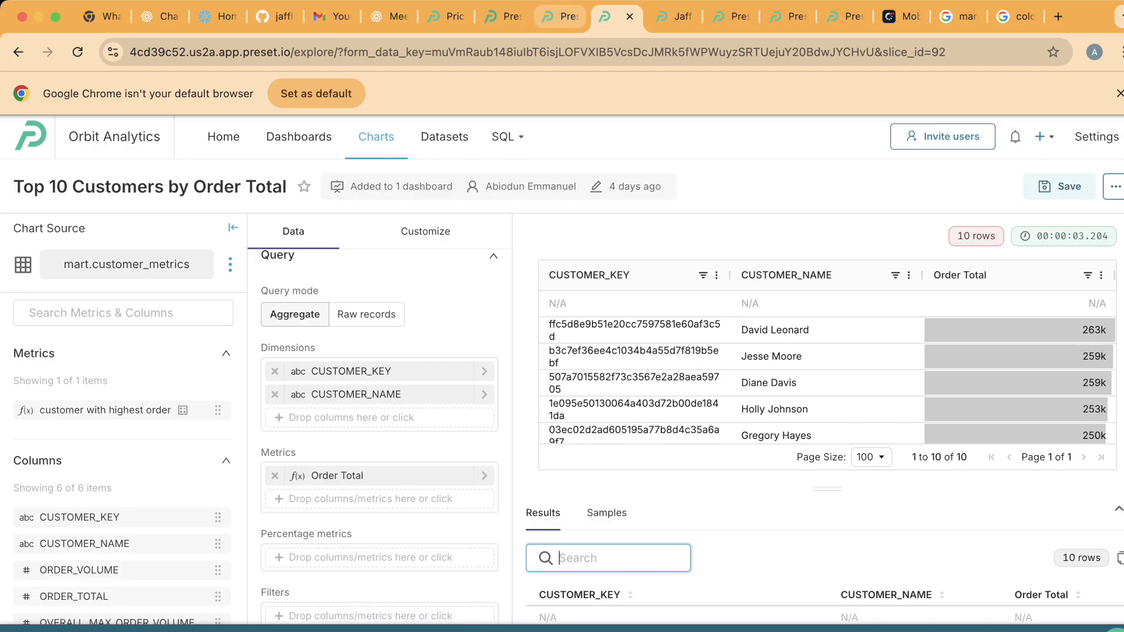
Step: Check the customer_metrics SQL and the dashboard's top-10 tables, and examine the Order Total chart's filter, row limit and sorting settings
{"action": "left_click", "coordinate": [503, 16]}
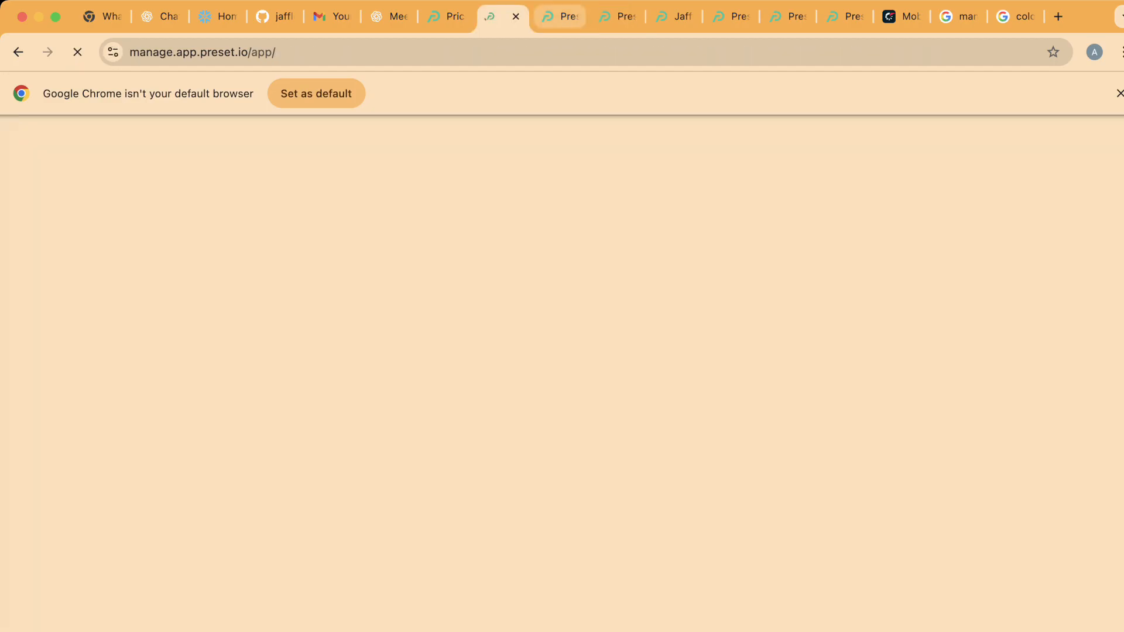
{"action": "left_click", "coordinate": [559, 16]}
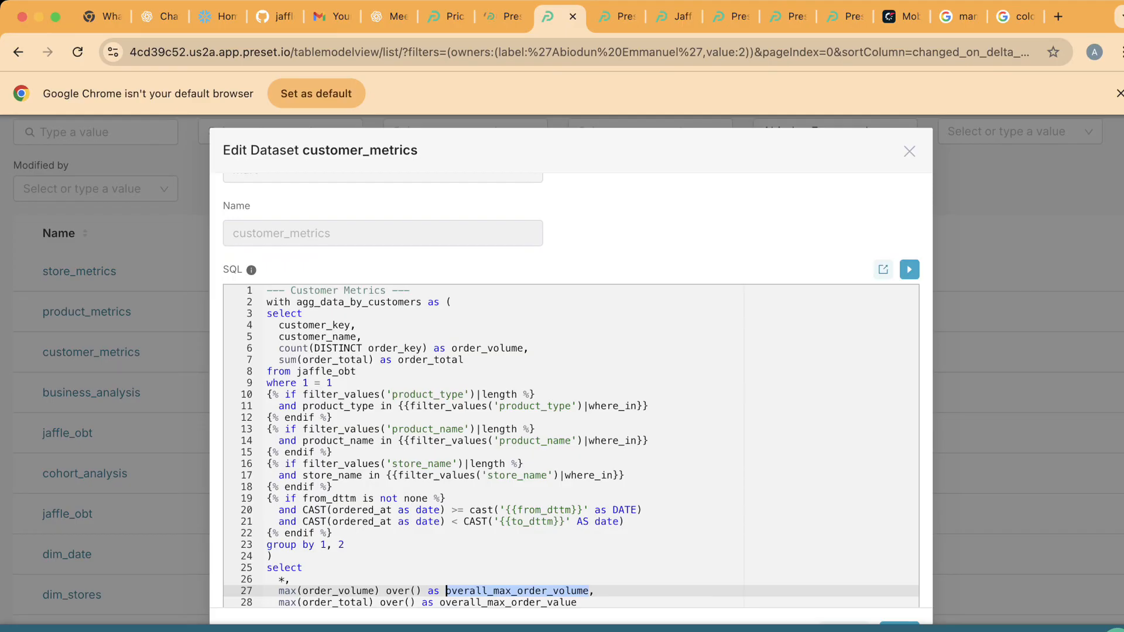
{"action": "left_click", "coordinate": [675, 16]}
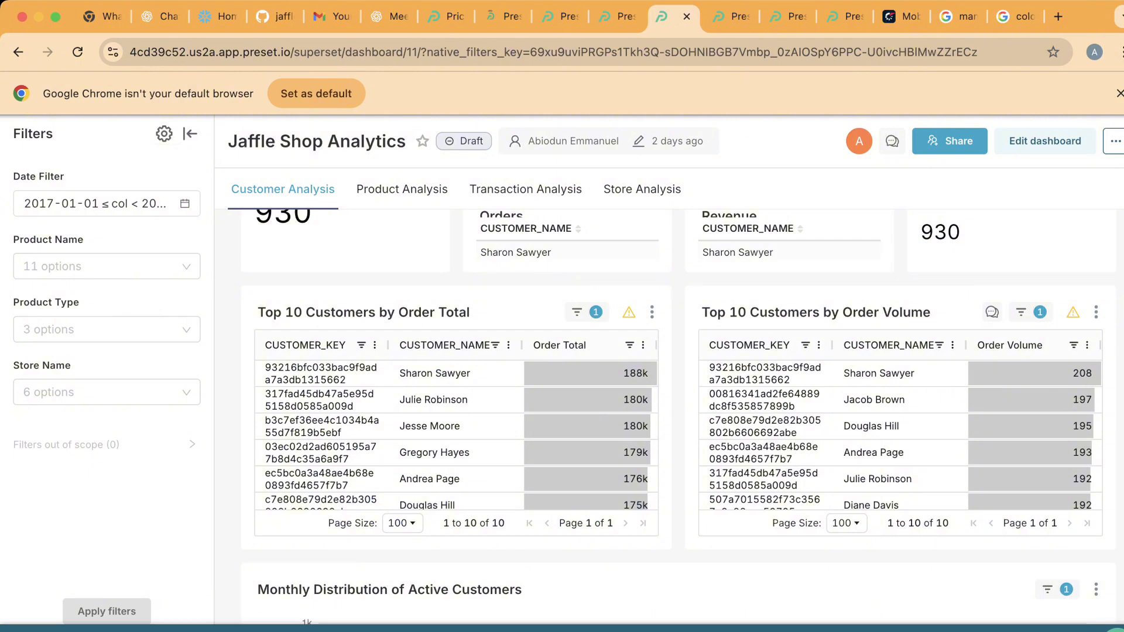
{"action": "left_click", "coordinate": [618, 16]}
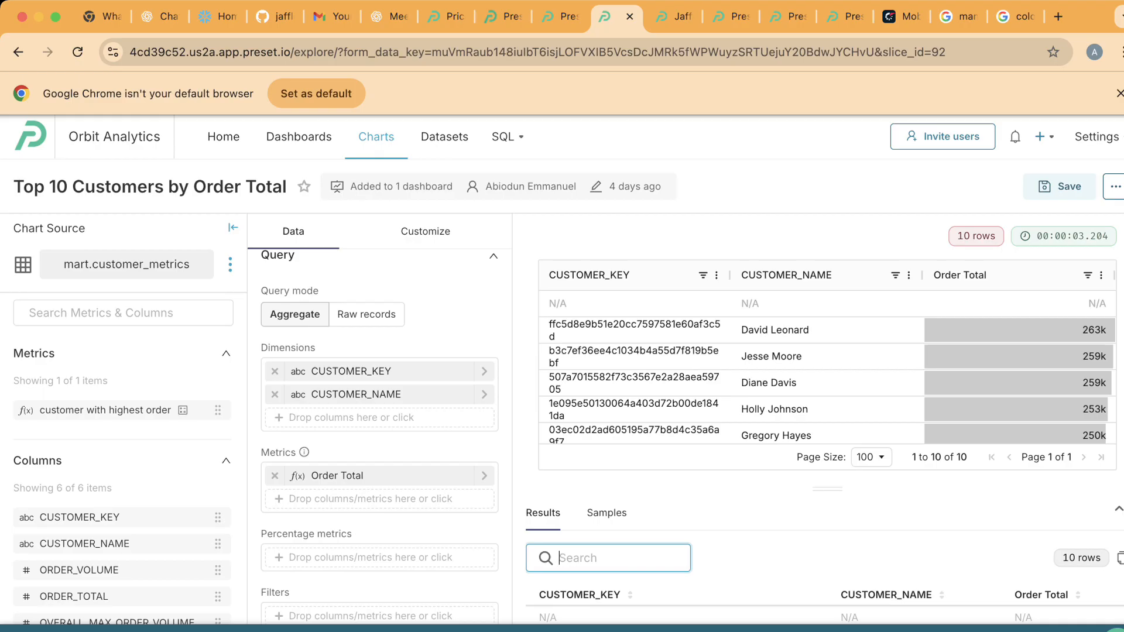
{"action": "scroll", "coordinate": [379, 433], "scroll_direction": "down", "scroll_amount": 4}
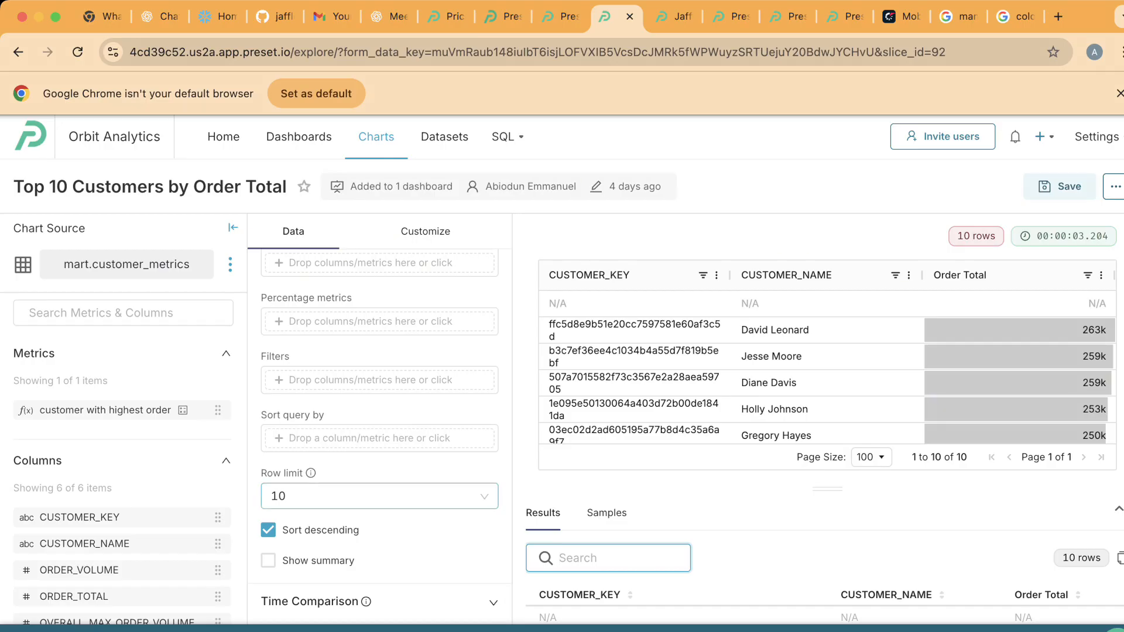
{"action": "scroll", "coordinate": [380, 410], "scroll_direction": "up", "scroll_amount": 4}
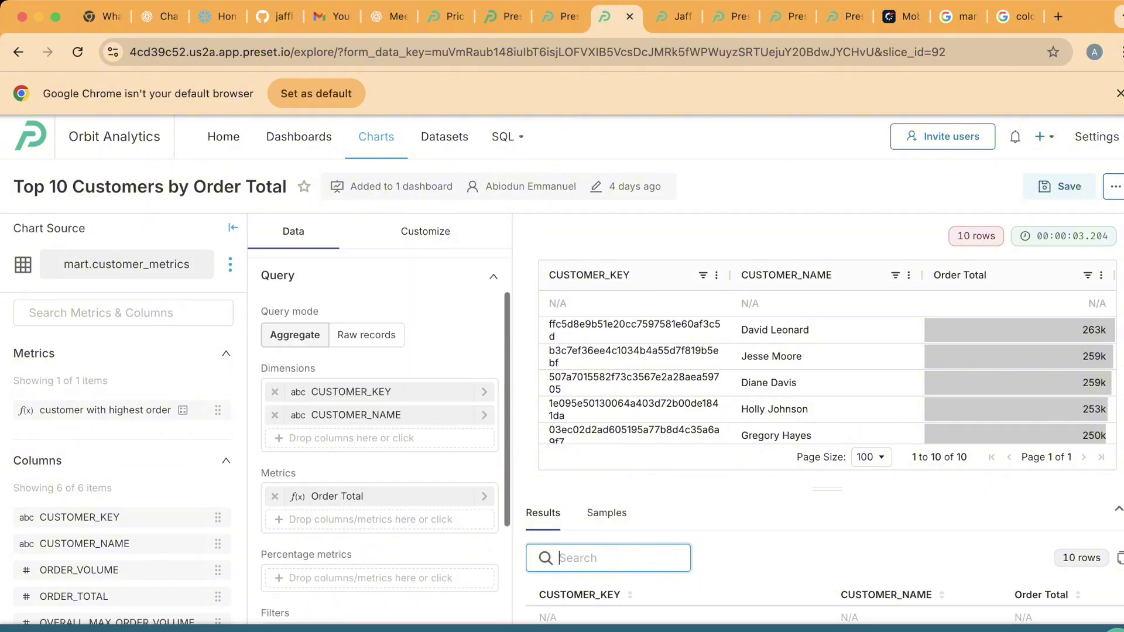
Step: Examine the Monthly Distribution of Active Customers bar chart on the dashboard and compare it with the customer_metrics dataset's SQL
{"action": "left_click", "coordinate": [674, 16]}
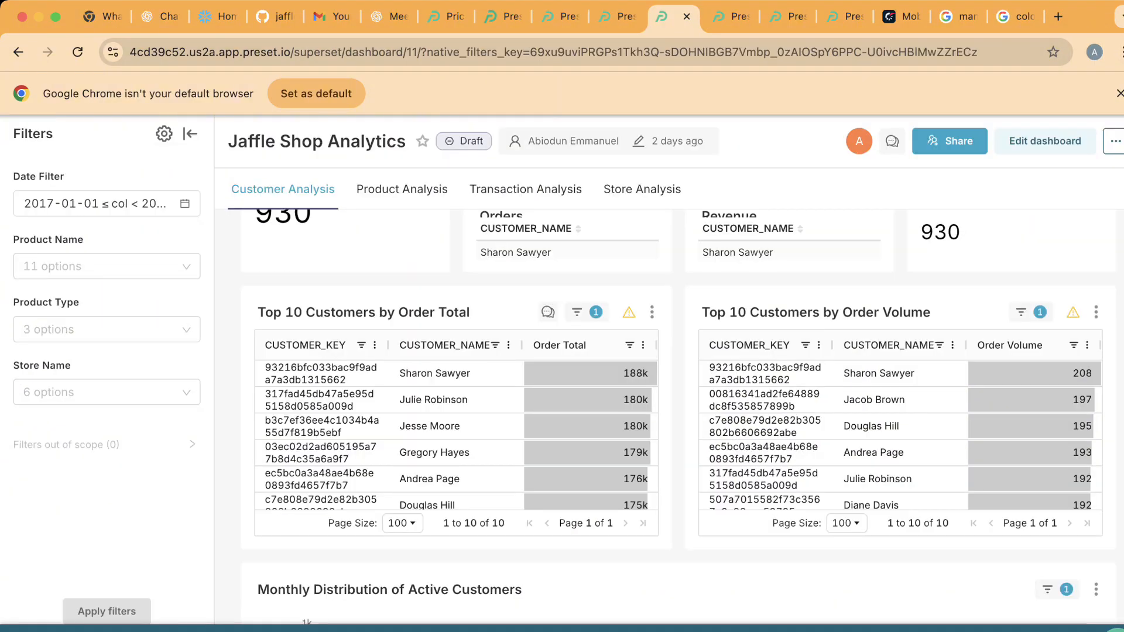
{"action": "scroll", "coordinate": [547, 457], "scroll_direction": "down", "scroll_amount": 6}
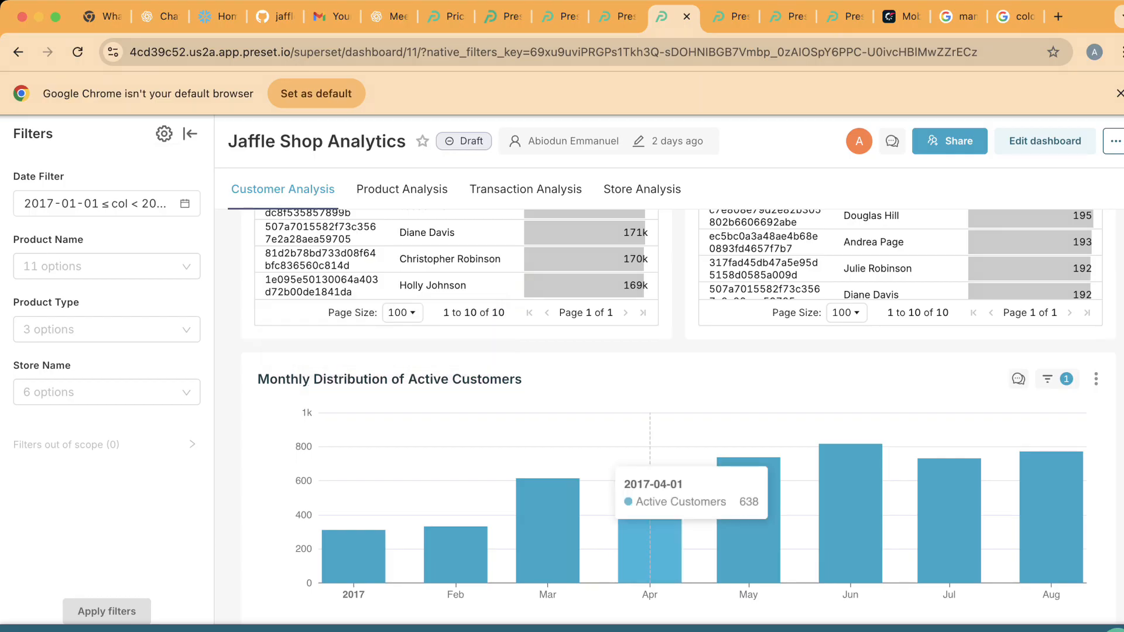
{"action": "scroll", "coordinate": [586, 468], "scroll_direction": "down", "scroll_amount": 1}
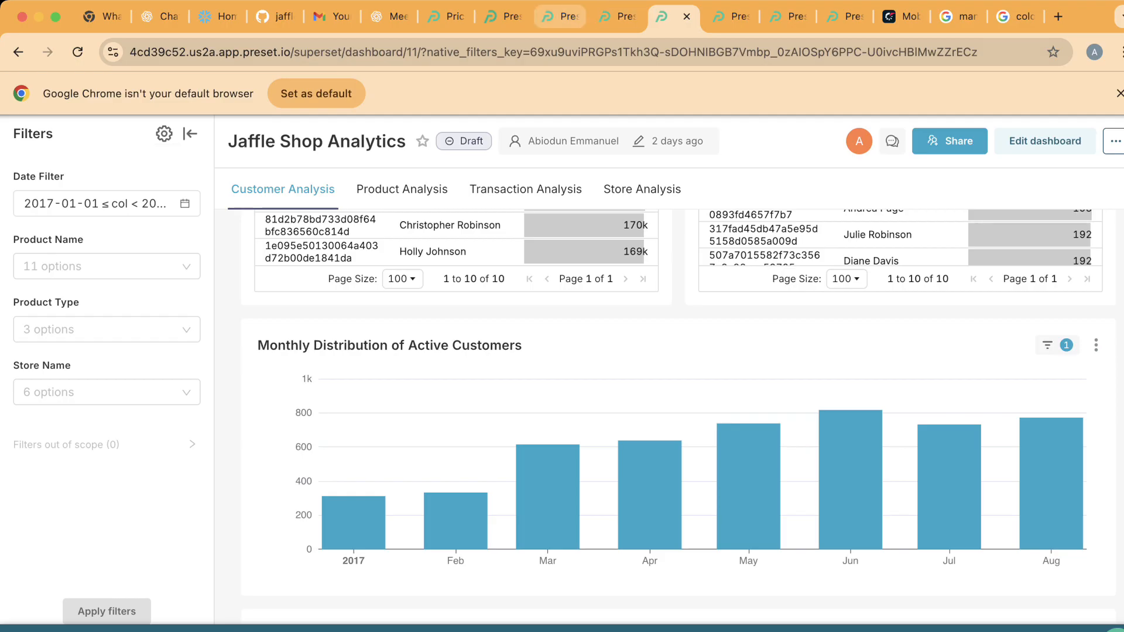
{"action": "left_click", "coordinate": [560, 17]}
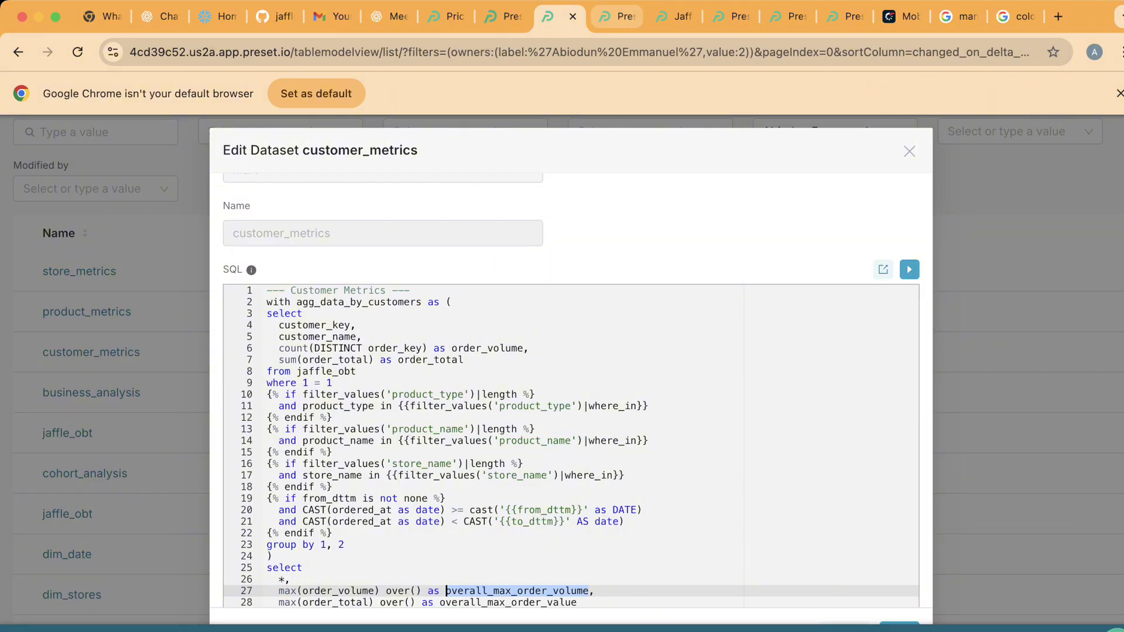
{"action": "left_click", "coordinate": [617, 16]}
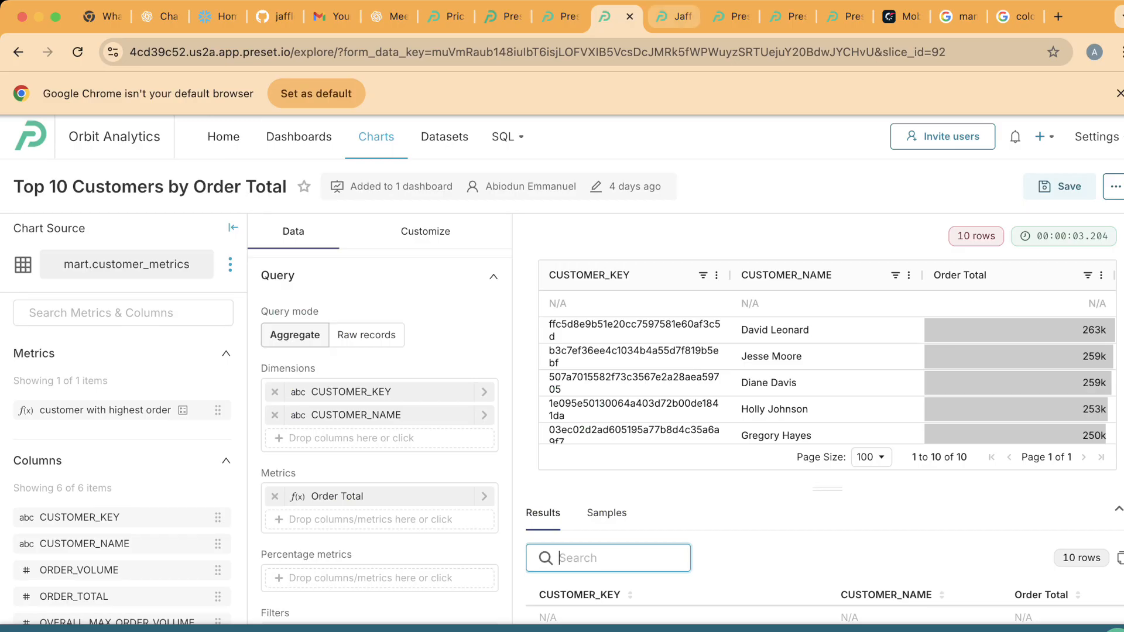
{"action": "left_click", "coordinate": [673, 17]}
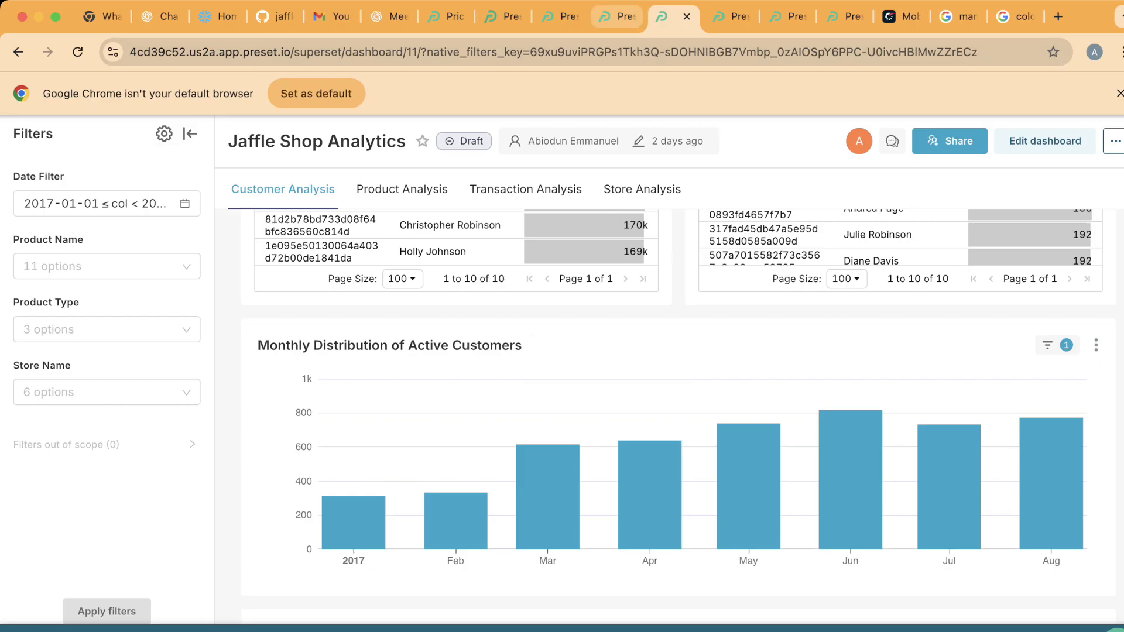
Step: Return to the charts list and change its dataset filter to jaffle_obt
{"action": "left_click", "coordinate": [618, 16]}
{"action": "left_click", "coordinate": [18, 52]}
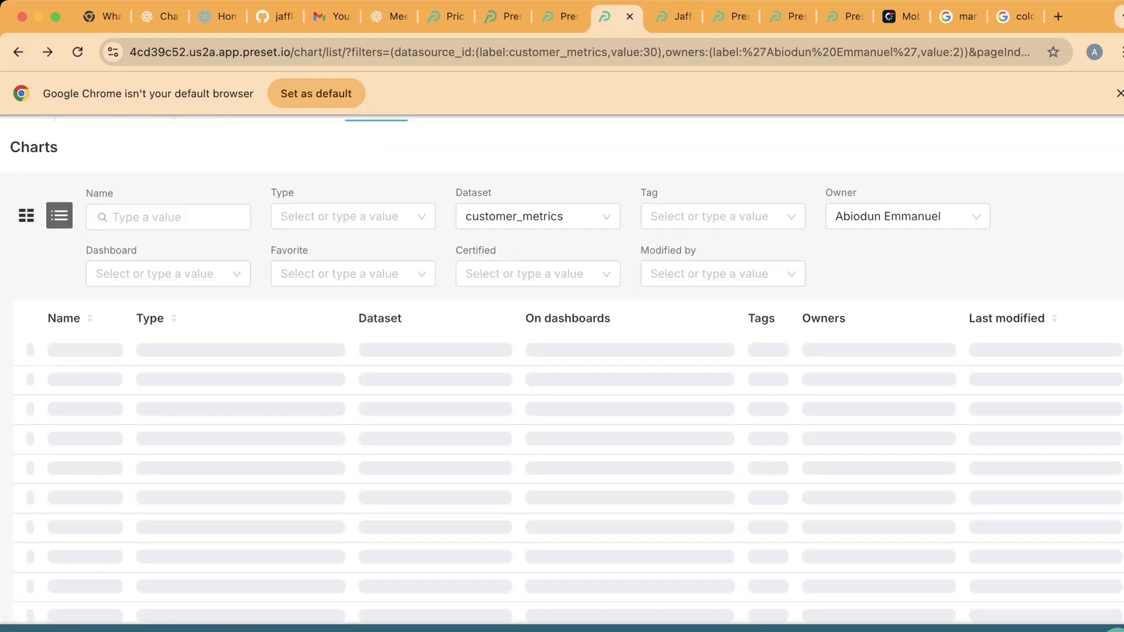
{"action": "left_click", "coordinate": [537, 217]}
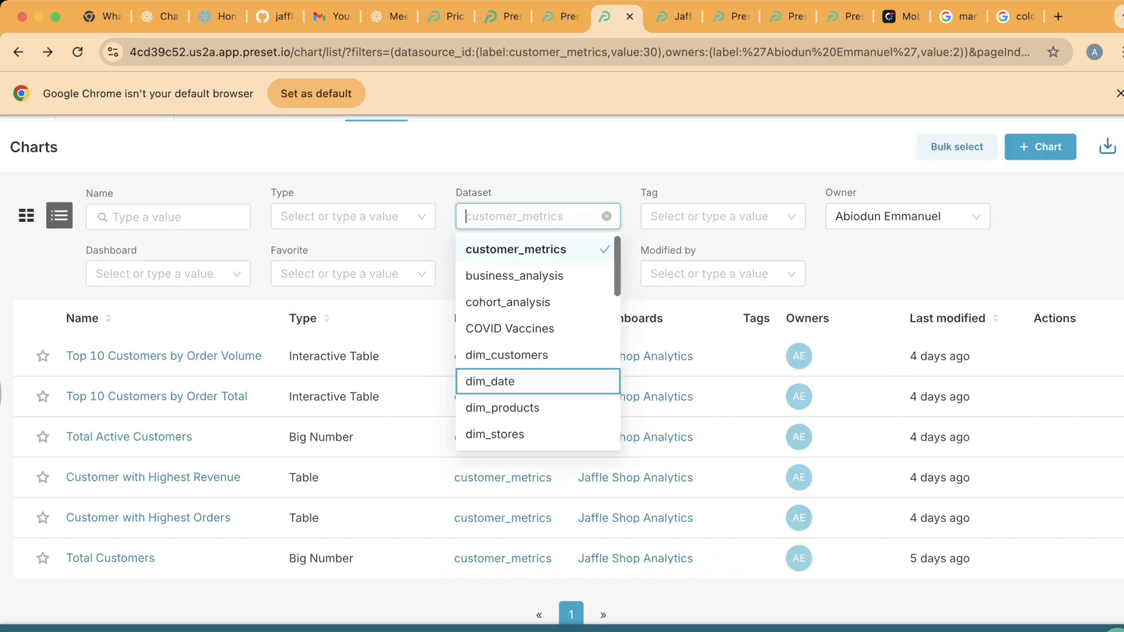
{"action": "scroll", "coordinate": [538, 351], "scroll_direction": "down", "scroll_amount": 5}
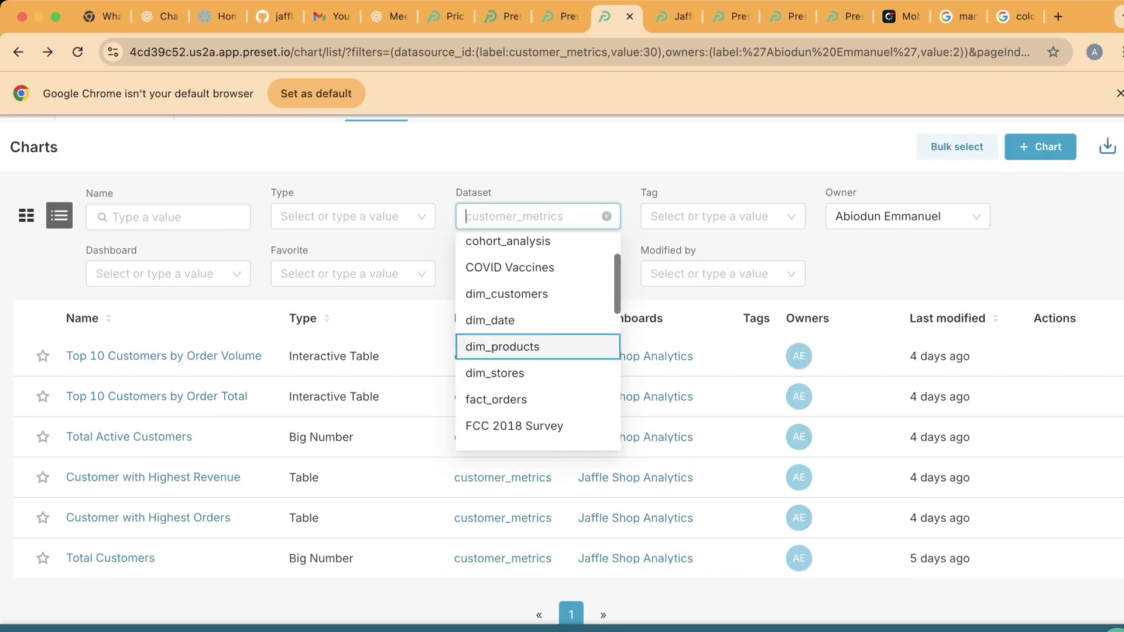
{"action": "scroll", "coordinate": [537, 351], "scroll_direction": "down", "scroll_amount": 1}
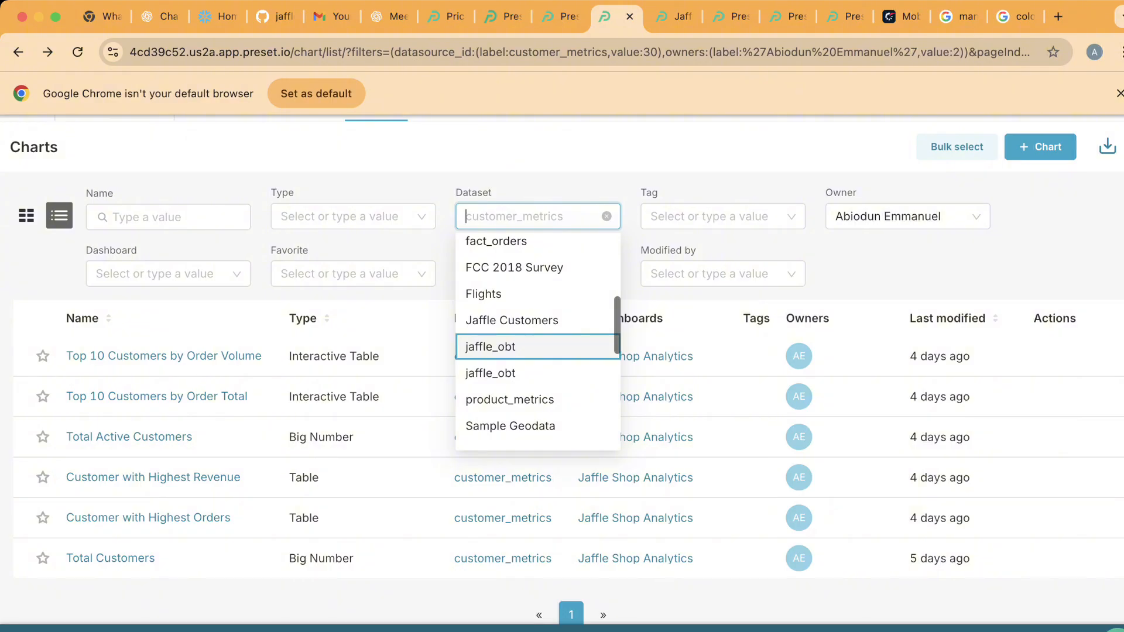
{"action": "scroll", "coordinate": [537, 351], "scroll_direction": "down", "scroll_amount": 1}
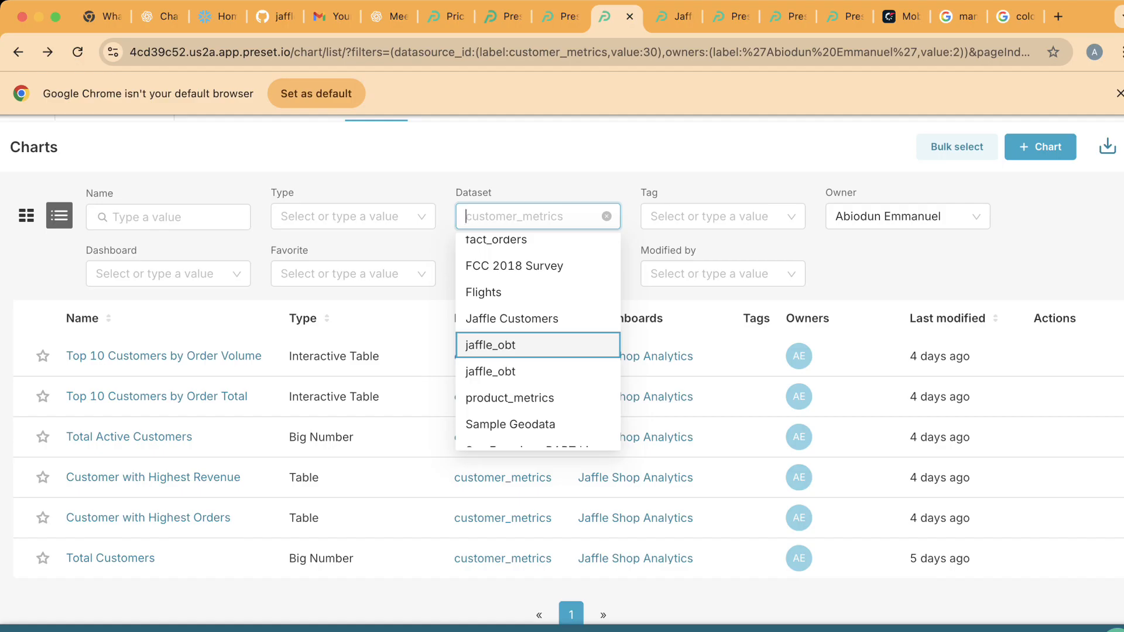
{"action": "key", "text": "Return"}
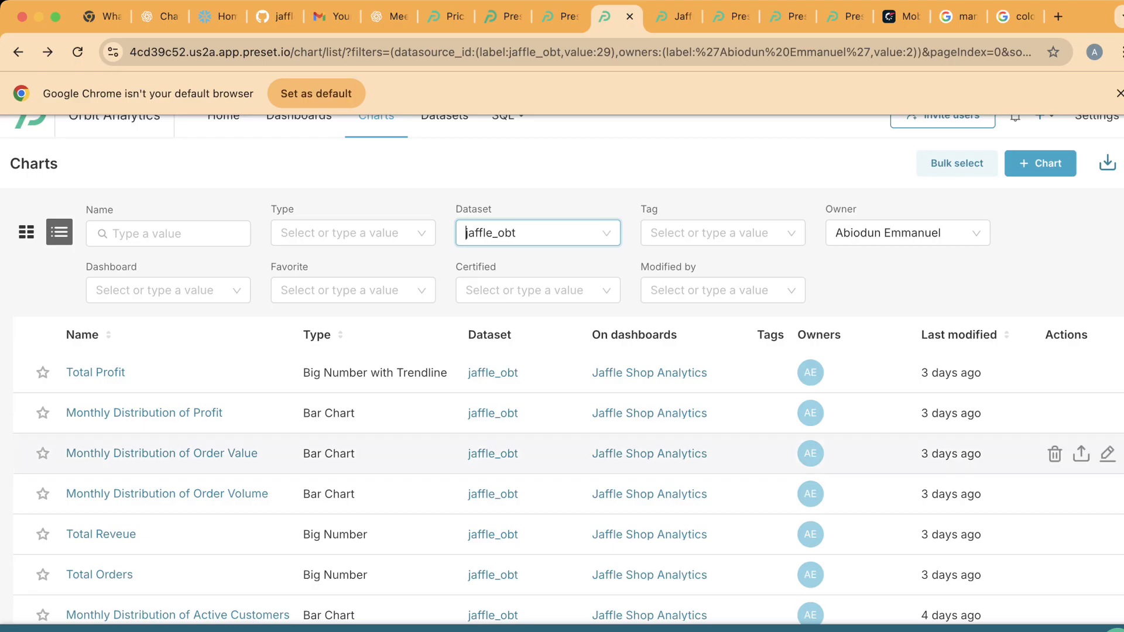
Step: Open the Monthly Distribution of Active Customers chart and examine its X-axis, time grain and metric settings
{"action": "scroll", "coordinate": [176, 493], "scroll_direction": "down", "scroll_amount": 1}
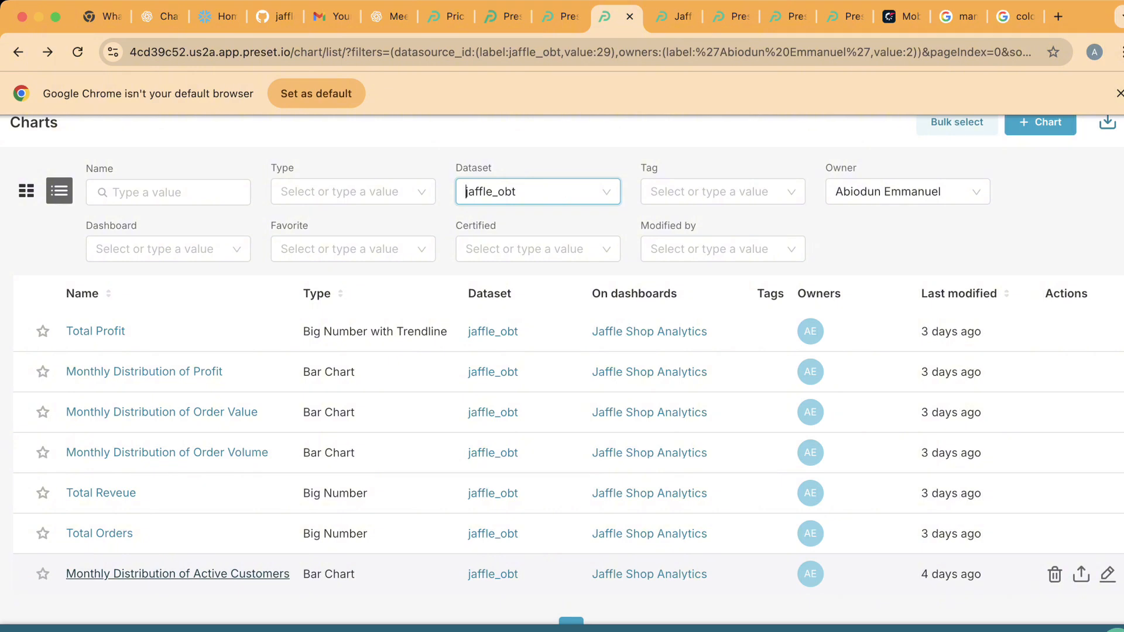
{"action": "scroll", "coordinate": [563, 574], "scroll_direction": "right", "scroll_amount": 1}
{"action": "left_click", "coordinate": [174, 574]}
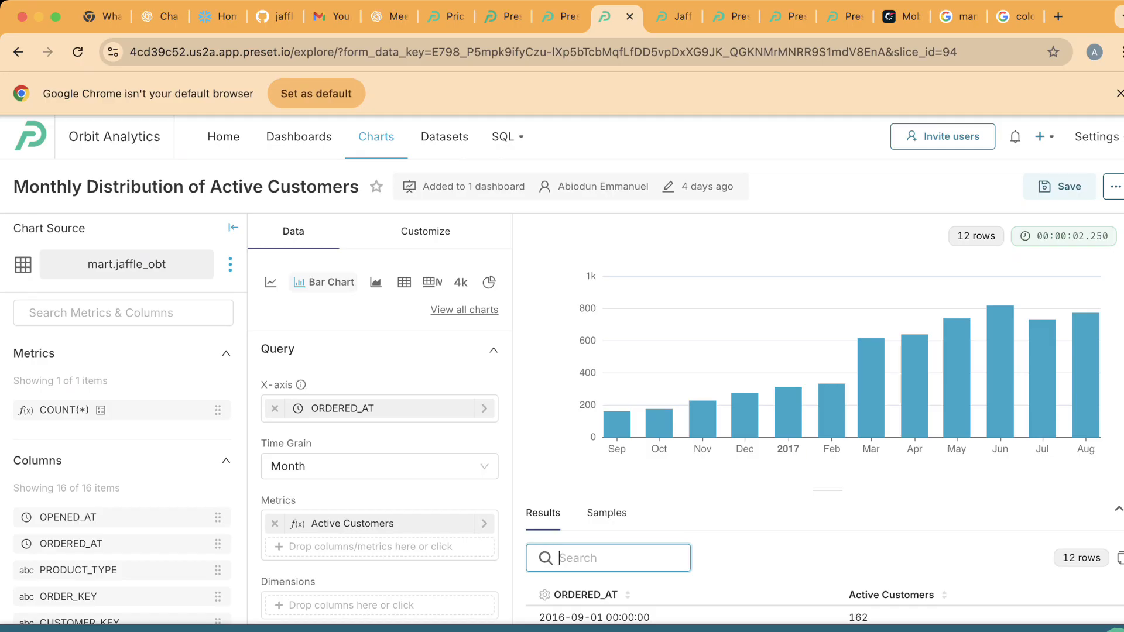
{"action": "scroll", "coordinate": [302, 398], "scroll_direction": "down", "scroll_amount": 3}
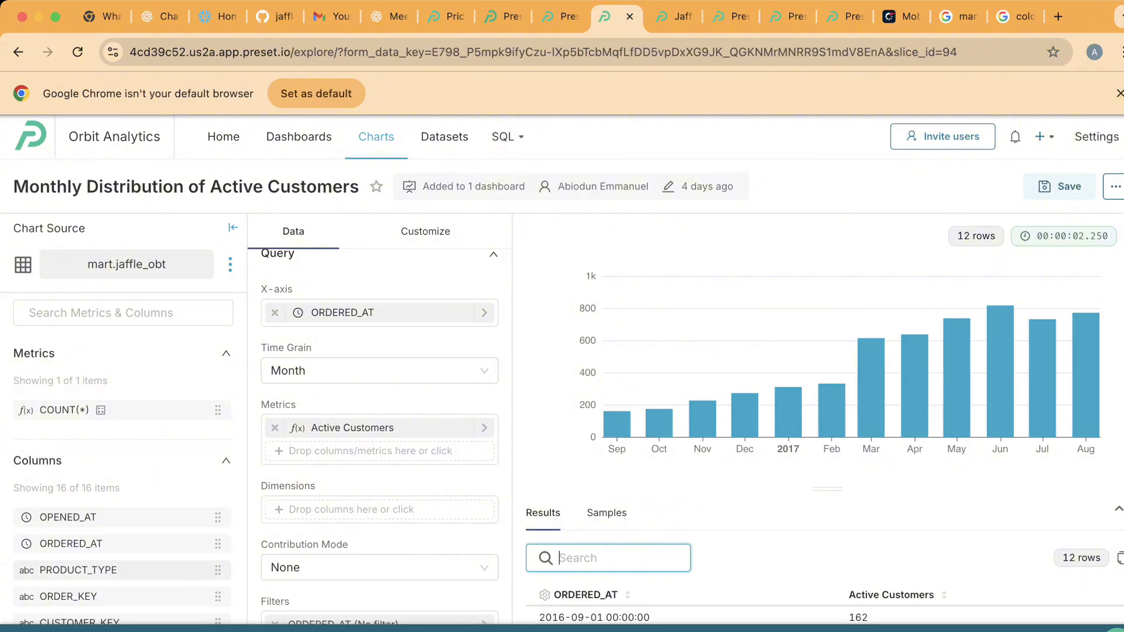
{"action": "scroll", "coordinate": [129, 482], "scroll_direction": "down", "scroll_amount": 1}
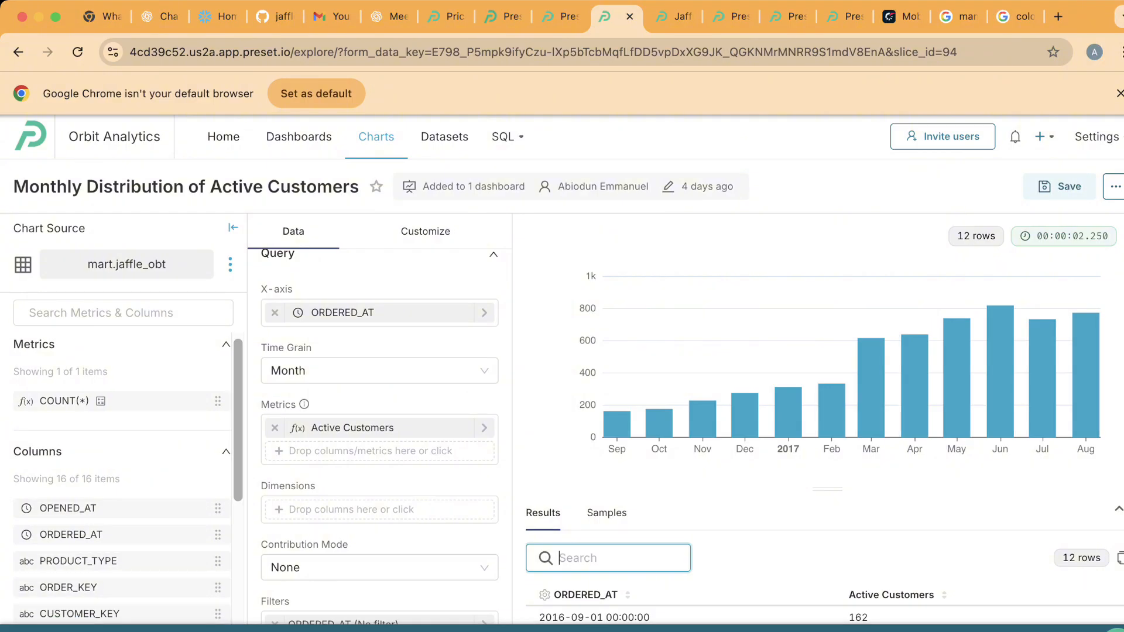
Step: Inspect the Active Customers metric's column and aggregate, and review the chart's filters, row limit and remaining query options
{"action": "left_click", "coordinate": [369, 428]}
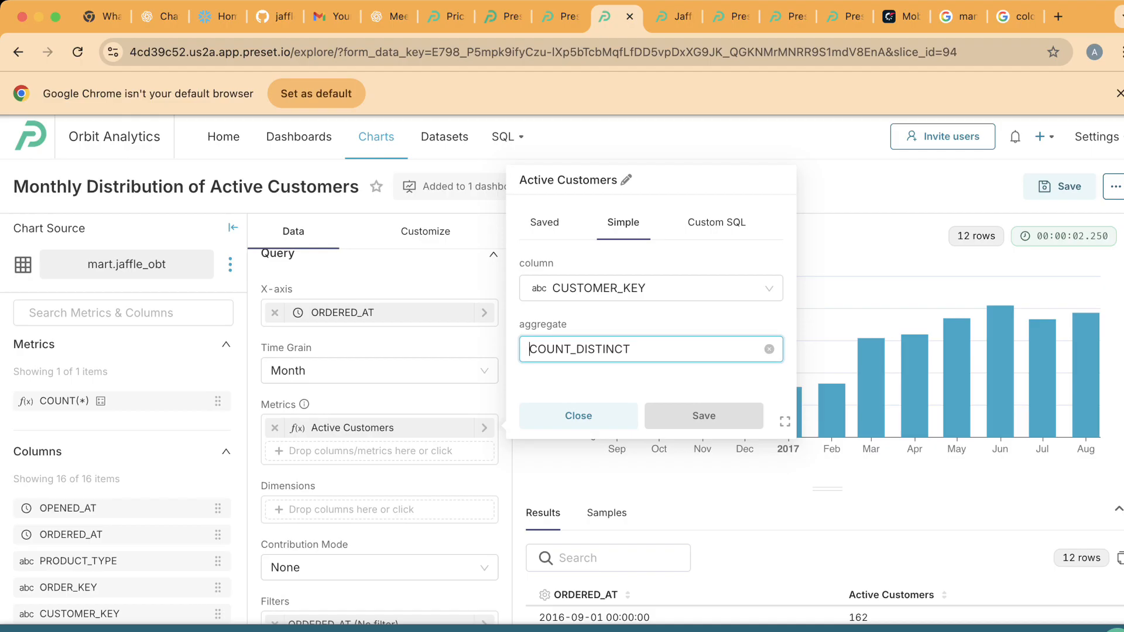
{"action": "left_click", "coordinate": [579, 416]}
{"action": "scroll", "coordinate": [380, 437], "scroll_direction": "down", "scroll_amount": 5}
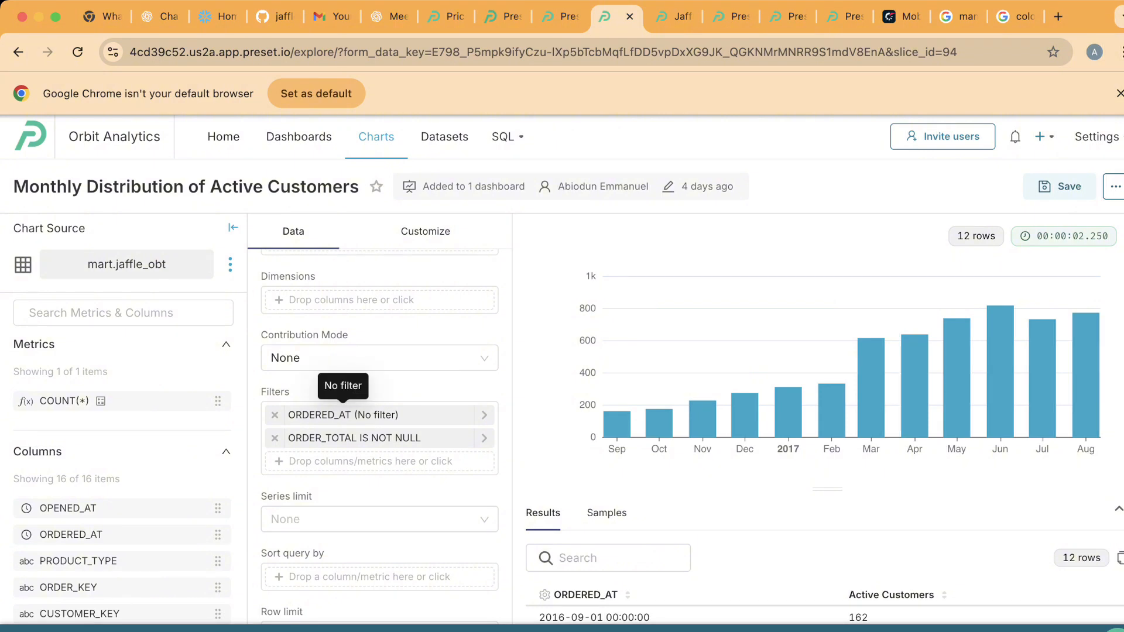
{"action": "scroll", "coordinate": [342, 413], "scroll_direction": "down", "scroll_amount": 5}
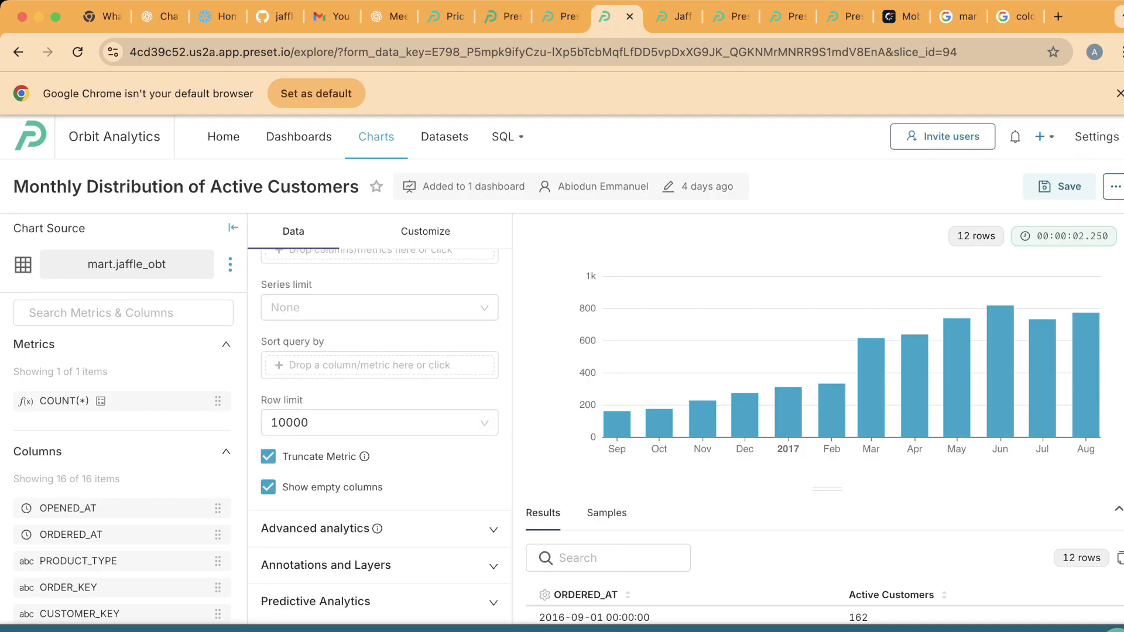
{"action": "scroll", "coordinate": [379, 421], "scroll_direction": "up", "scroll_amount": 5}
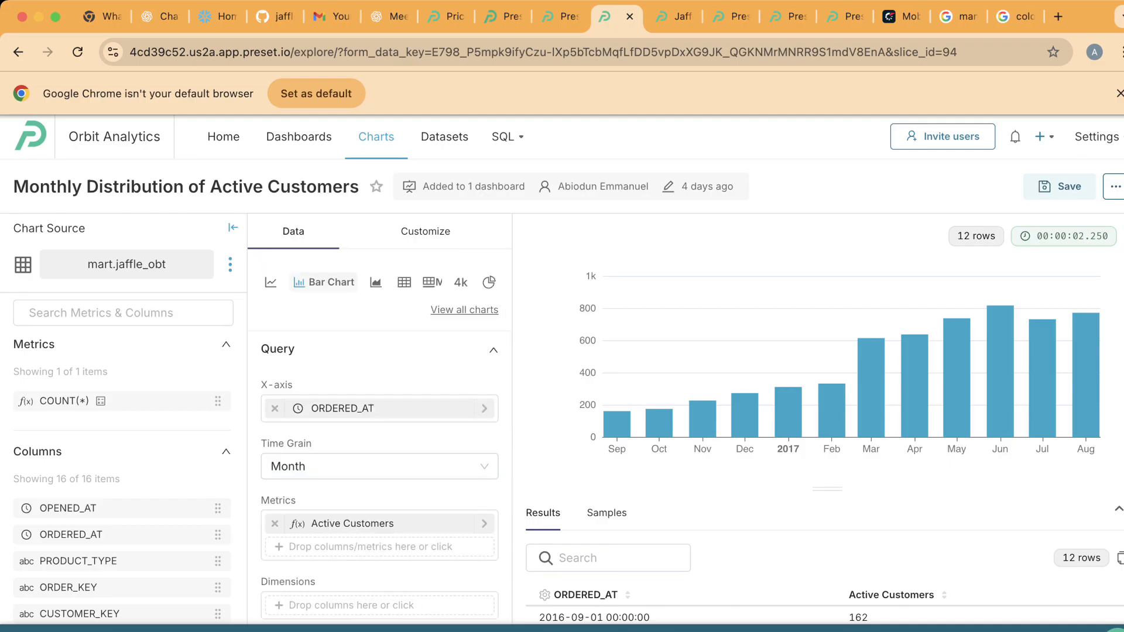
Step: Review the Monthly Distribution of Active Customers chart's customization options, including orientation, axis titles, color scheme, stacked style and legend
{"action": "left_click", "coordinate": [425, 232]}
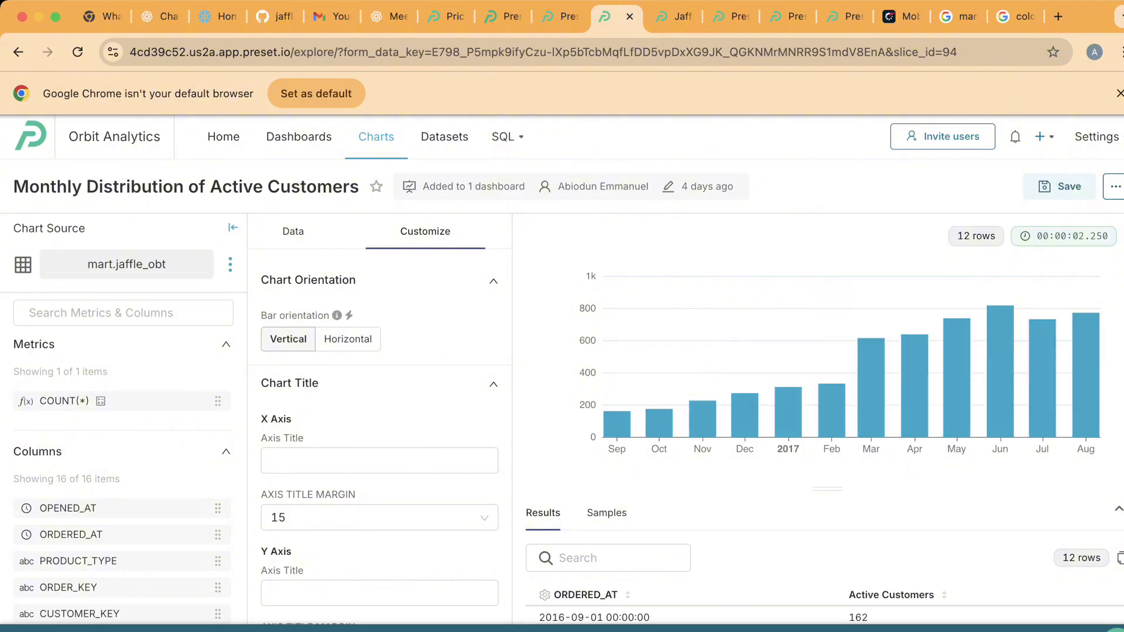
{"action": "scroll", "coordinate": [380, 433], "scroll_direction": "down", "scroll_amount": 3}
{"action": "scroll", "coordinate": [380, 433], "scroll_direction": "down", "scroll_amount": 5}
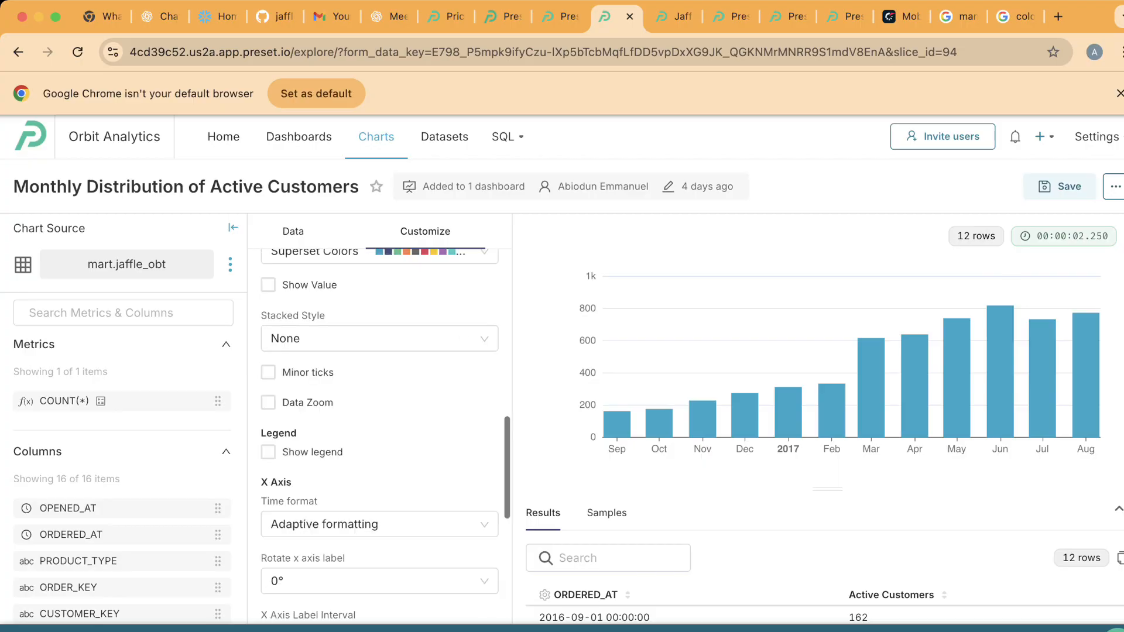
{"action": "scroll", "coordinate": [379, 433], "scroll_direction": "up", "scroll_amount": 4}
{"action": "scroll", "coordinate": [379, 434], "scroll_direction": "up", "scroll_amount": 1}
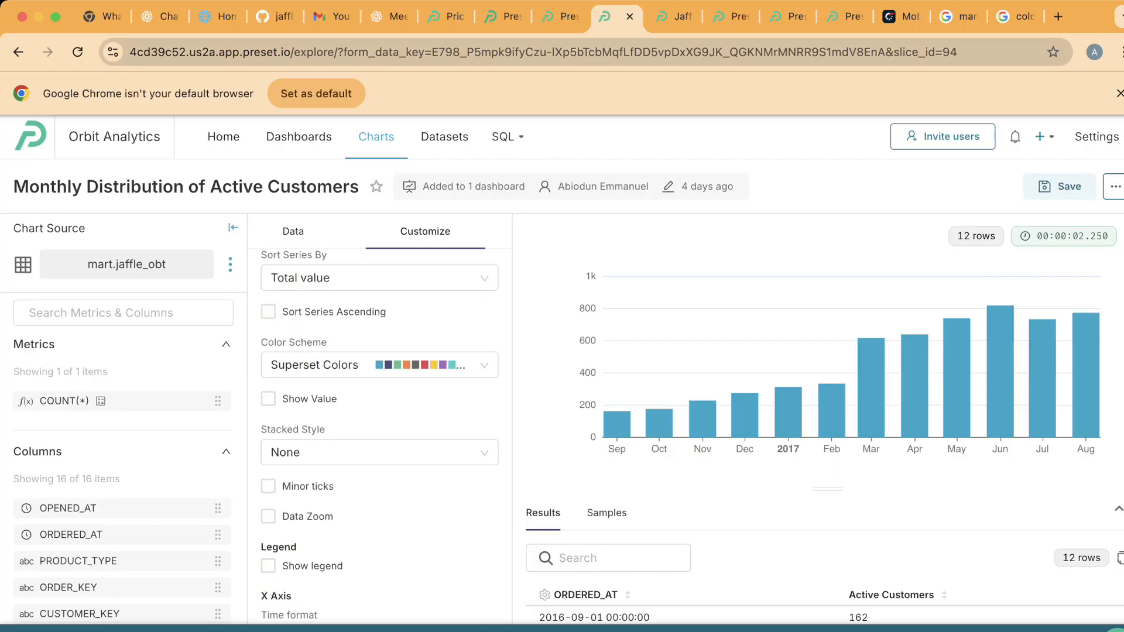
Step: Return to the Jaffle Shop Analytics dashboard and examine the Customer Loyalty Metrics chart
{"action": "left_click", "coordinate": [676, 17]}
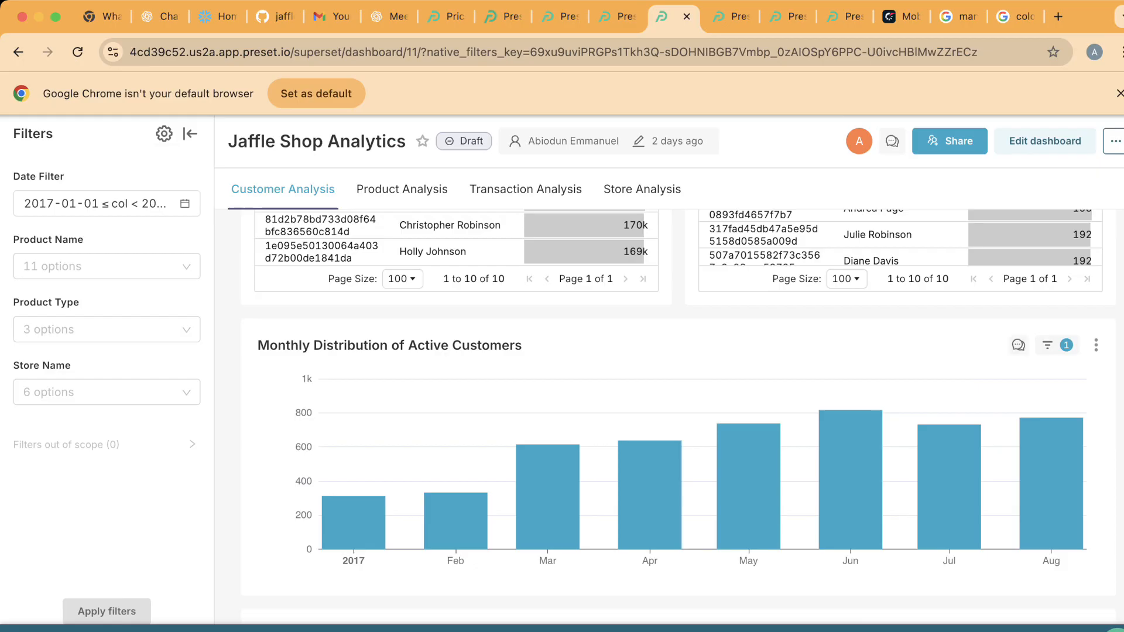
{"action": "scroll", "coordinate": [545, 410], "scroll_direction": "down", "scroll_amount": 5}
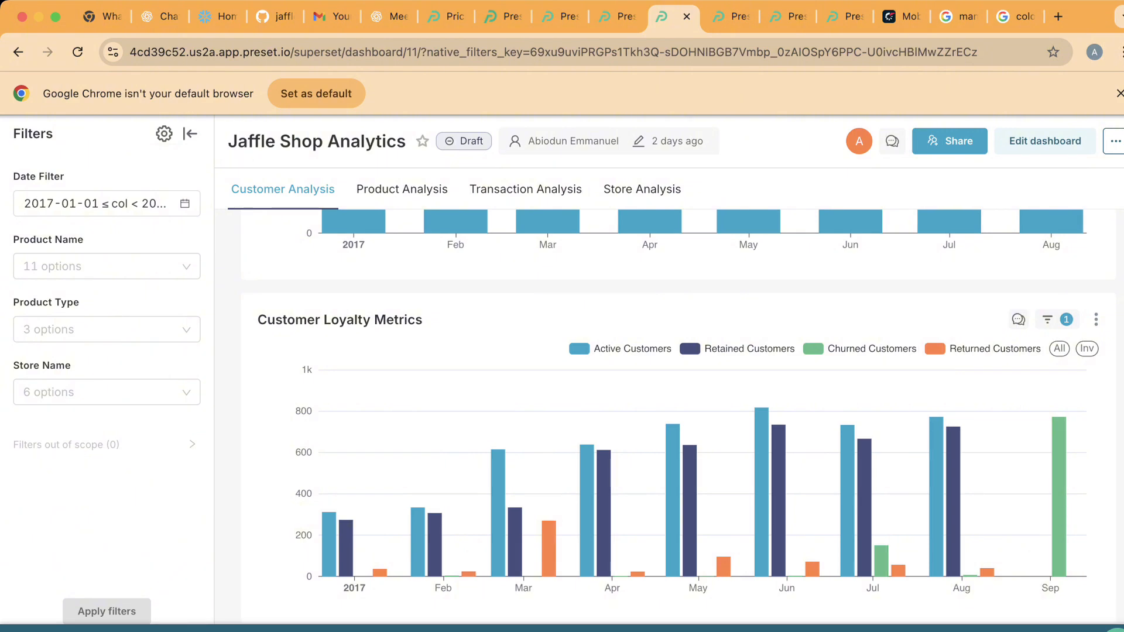
{"action": "mouse_move", "coordinate": [499, 519]}
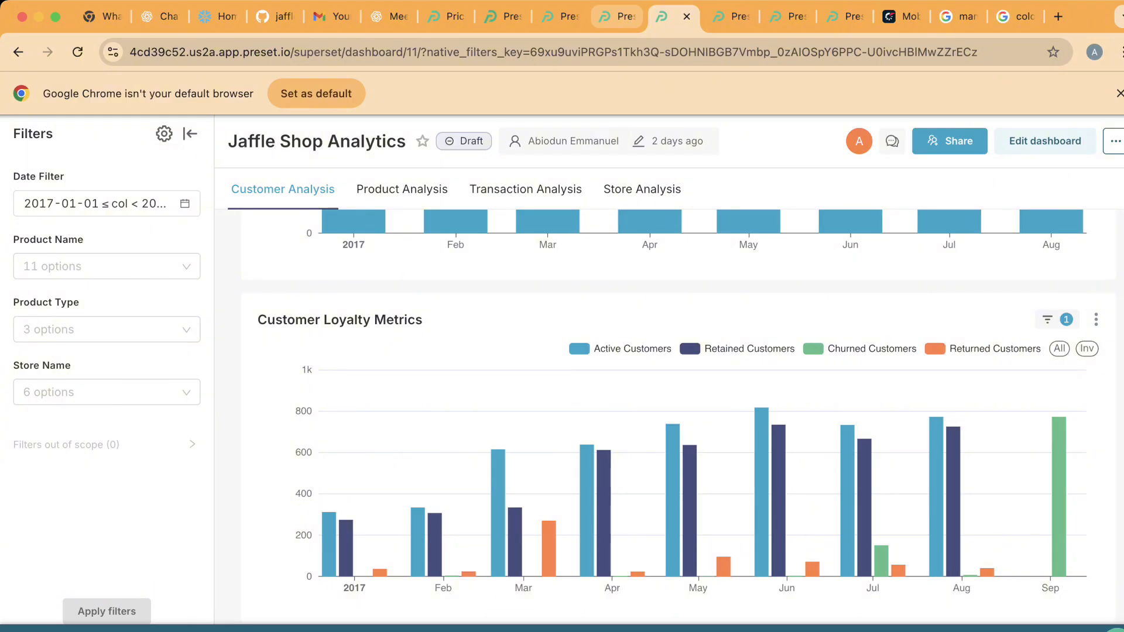
Step: Close the customer_metrics dataset in the datasets list and open the business_analysis dataset to view its SQL
{"action": "left_click", "coordinate": [616, 16]}
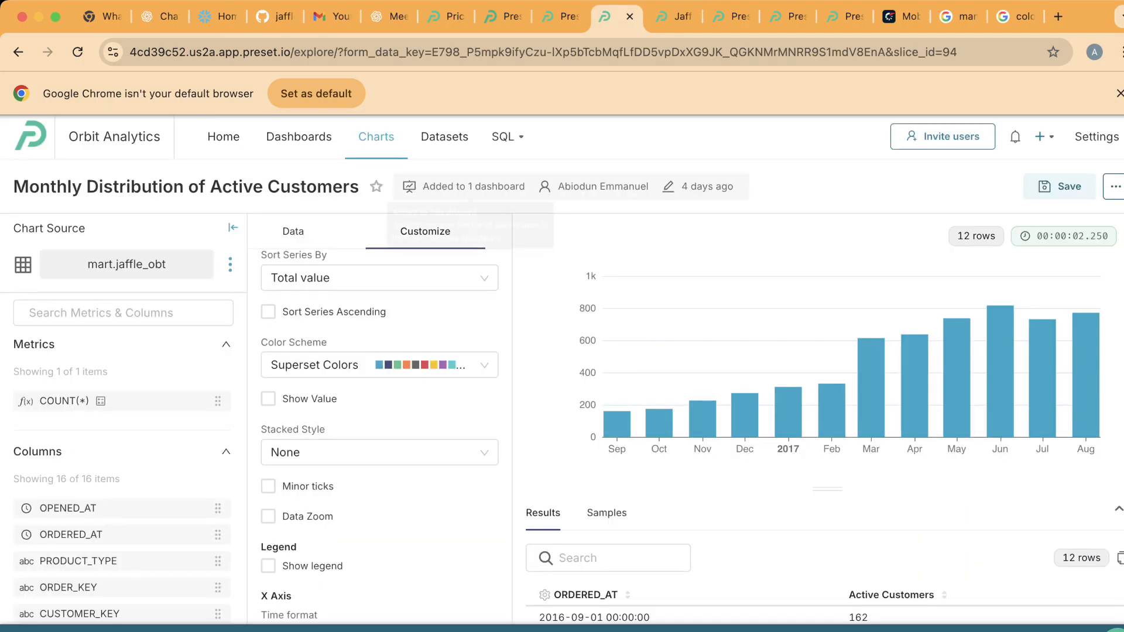
{"action": "left_click", "coordinate": [561, 17]}
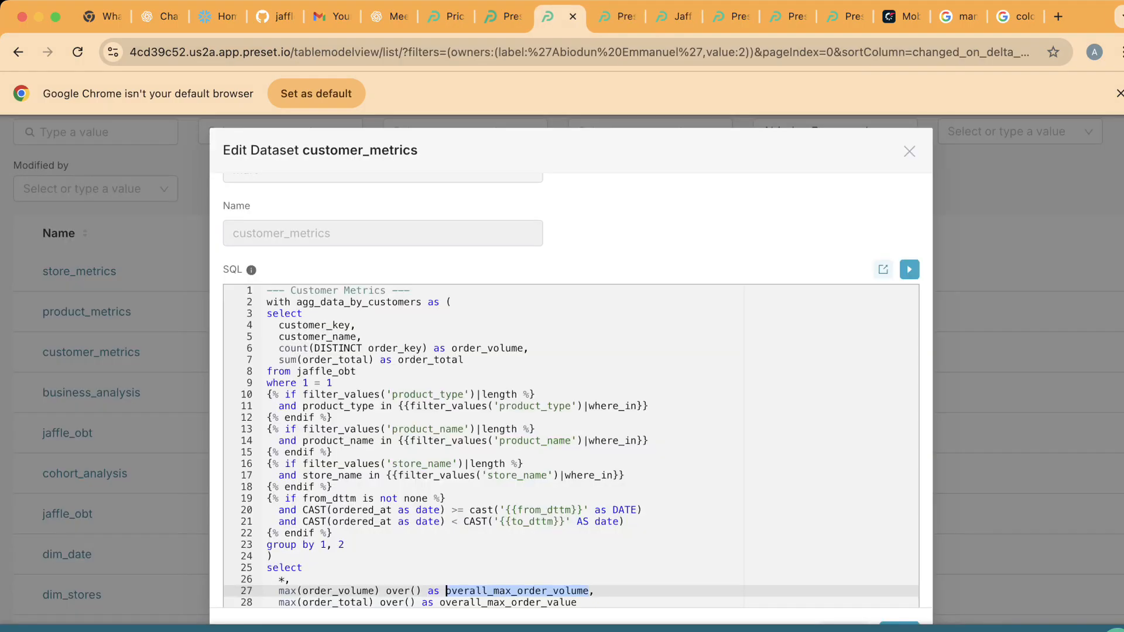
{"action": "left_click", "coordinate": [909, 151]}
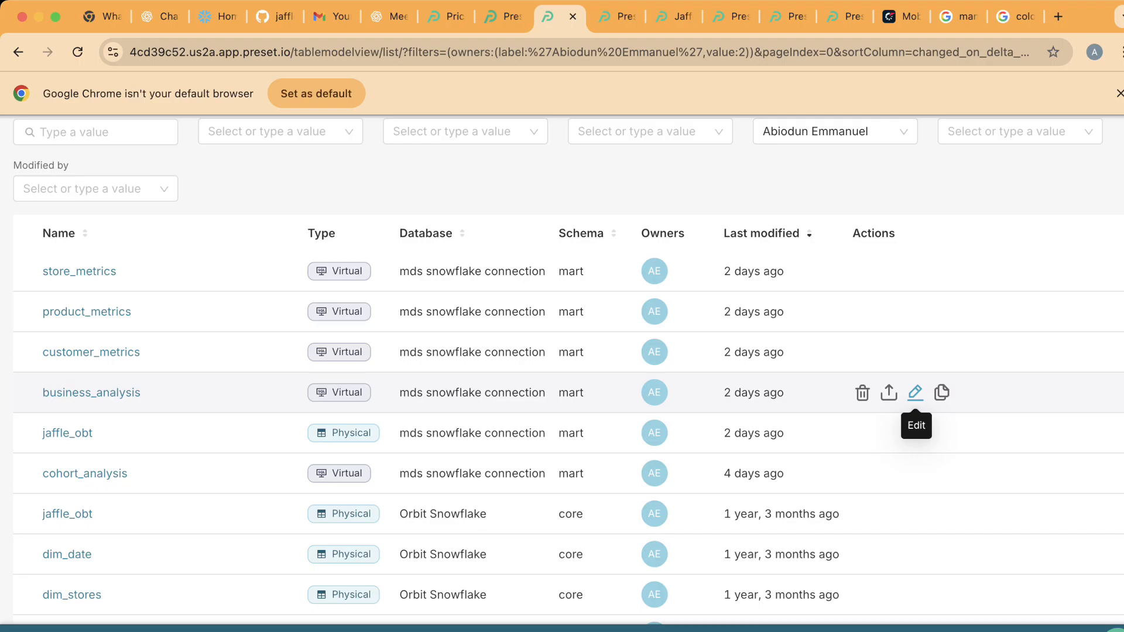
{"action": "left_click", "coordinate": [915, 393]}
{"action": "scroll", "coordinate": [915, 392], "scroll_direction": "down", "scroll_amount": 2}
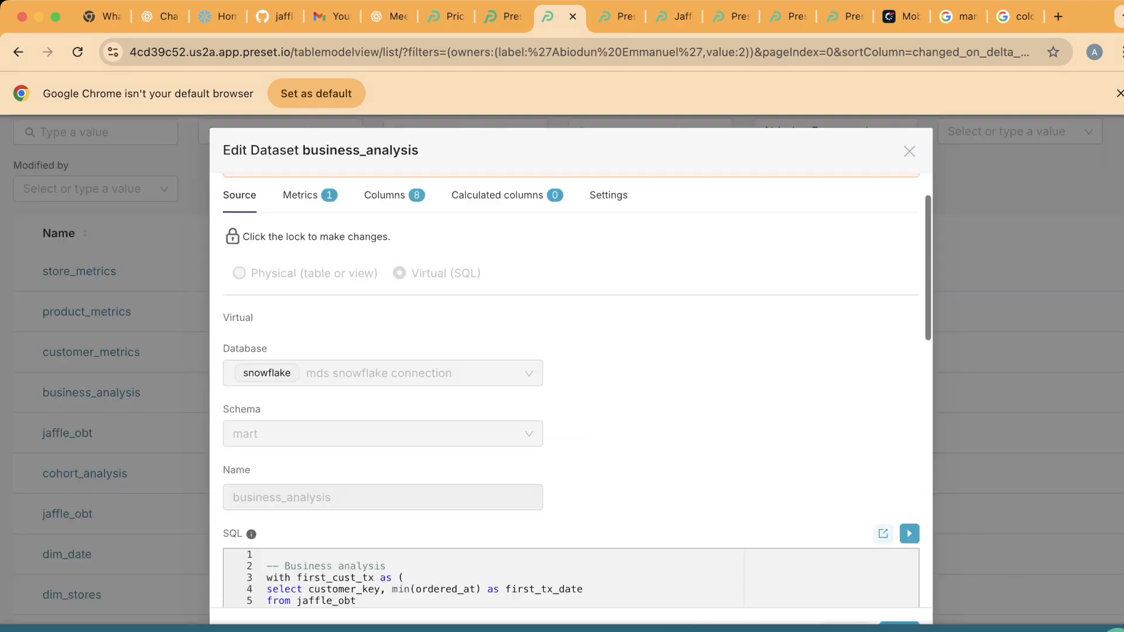
{"action": "scroll", "coordinate": [577, 390], "scroll_direction": "down", "scroll_amount": 5}
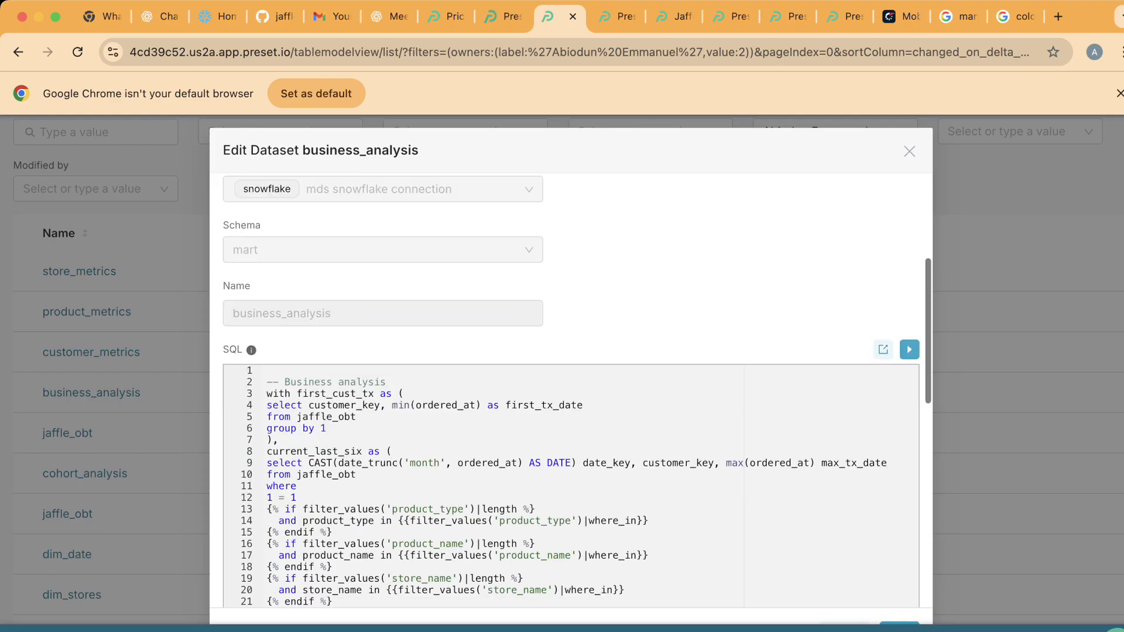
{"action": "scroll", "coordinate": [576, 390], "scroll_direction": "down", "scroll_amount": 2}
{"action": "scroll", "coordinate": [576, 390], "scroll_direction": "down", "scroll_amount": 2}
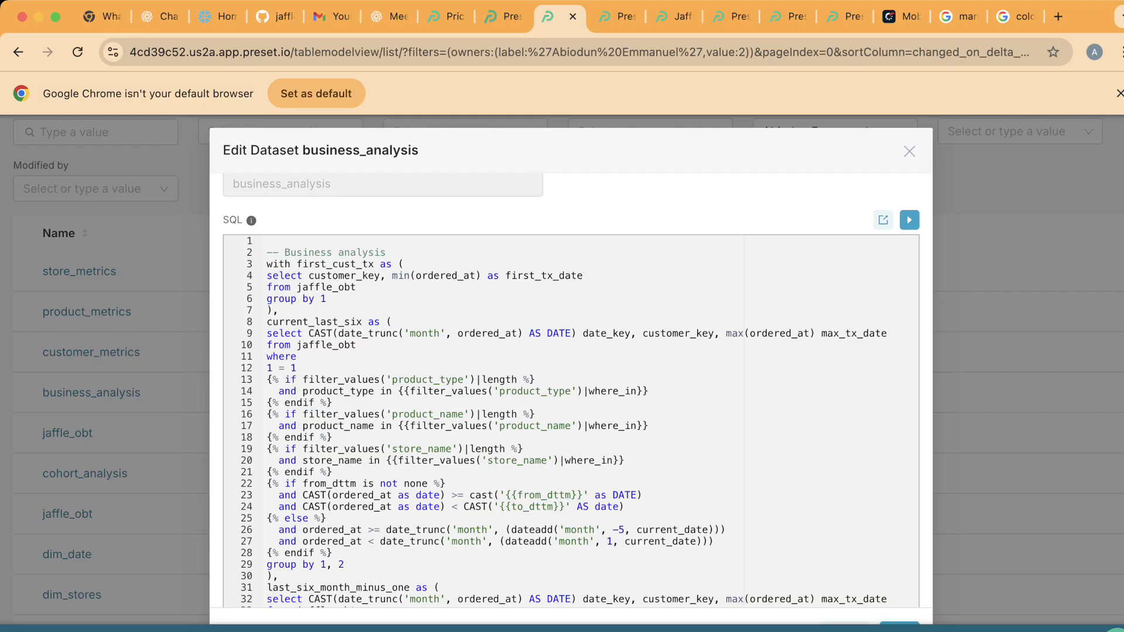
Step: Highlight the first_cust_tx query and the current_last_six and last_six_month_minus_one names in the business_analysis SQL
{"action": "left_click_drag", "start_coordinate": [363, 287], "coordinate": [267, 264]}
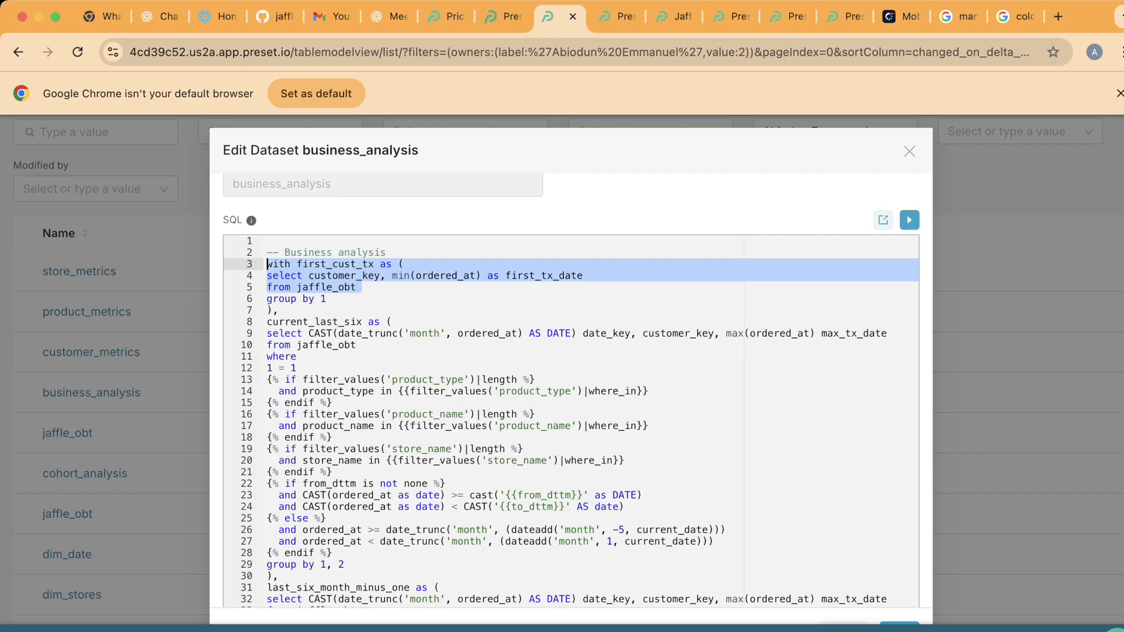
{"action": "left_click_drag", "start_coordinate": [351, 322], "coordinate": [292, 322]}
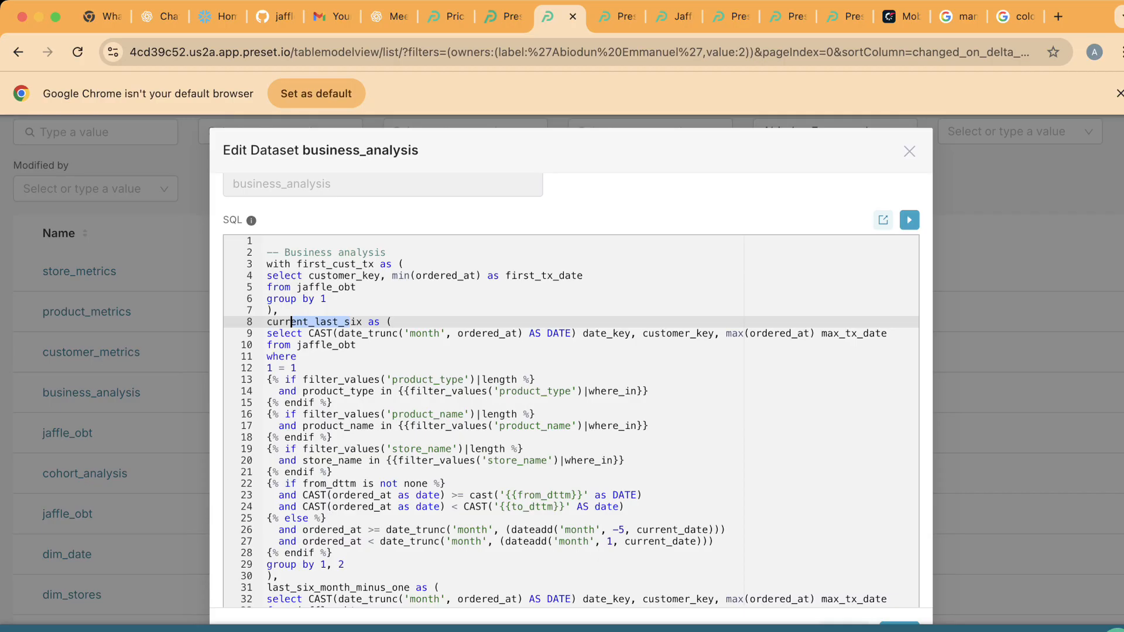
{"action": "left_click", "coordinate": [363, 322]}
{"action": "left_click_drag", "start_coordinate": [363, 322], "coordinate": [267, 322]}
{"action": "scroll", "coordinate": [571, 390], "scroll_direction": "down", "scroll_amount": 2}
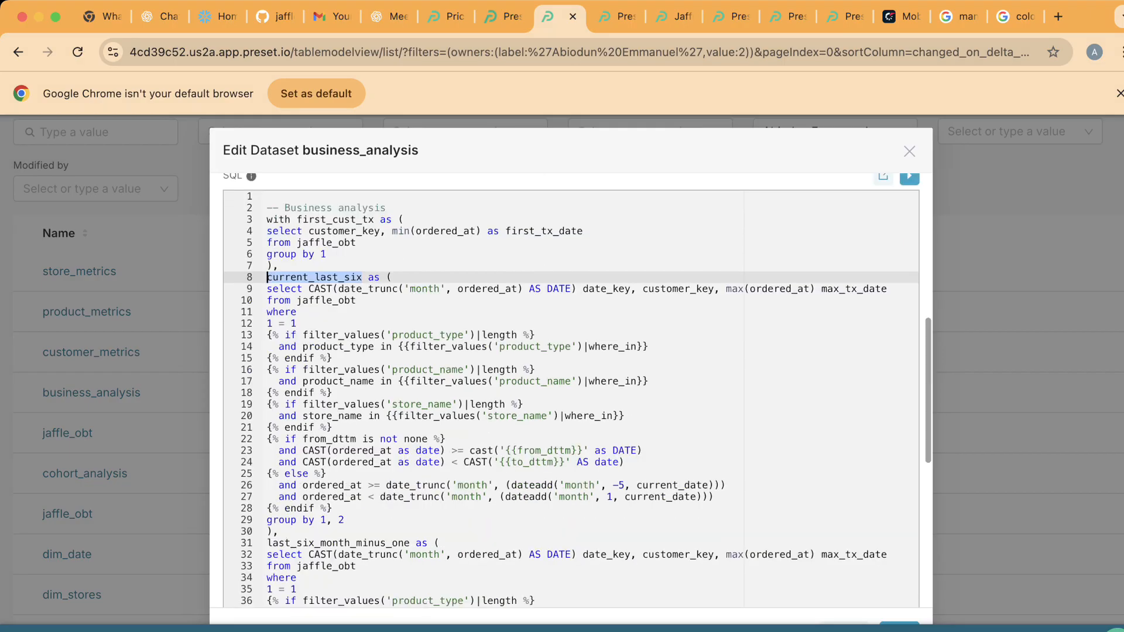
{"action": "left_click_drag", "start_coordinate": [411, 543], "coordinate": [267, 544]}
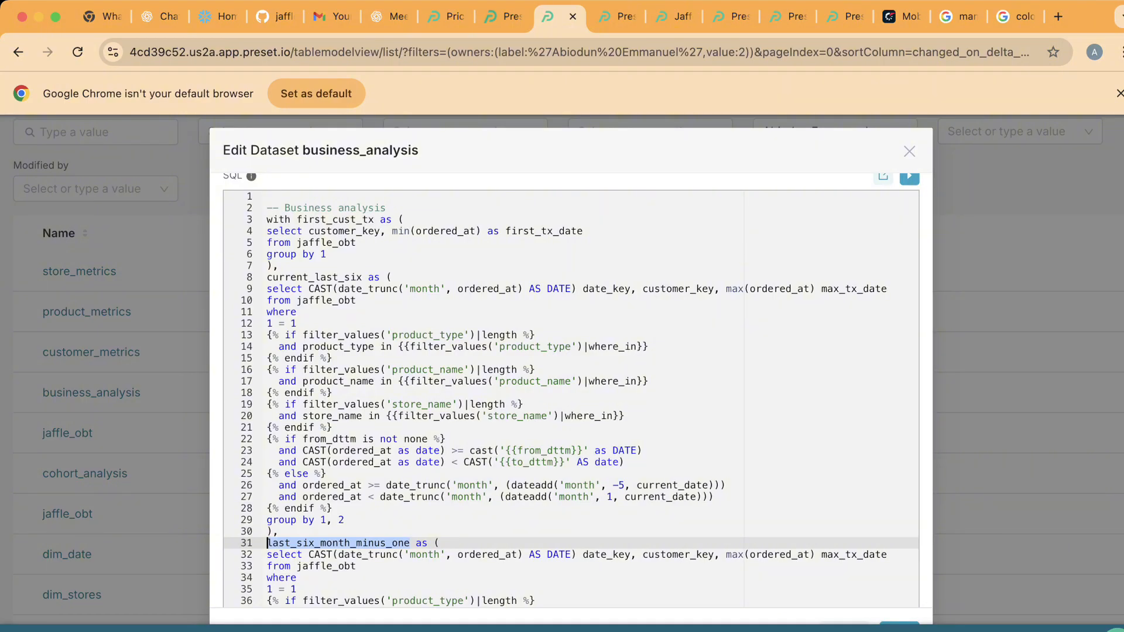
Step: Inspect the customer_key and max_tx_date columns in current_last_six, and highlight the opening lines of last_six_month_minus_one
{"action": "double_click", "coordinate": [664, 289]}
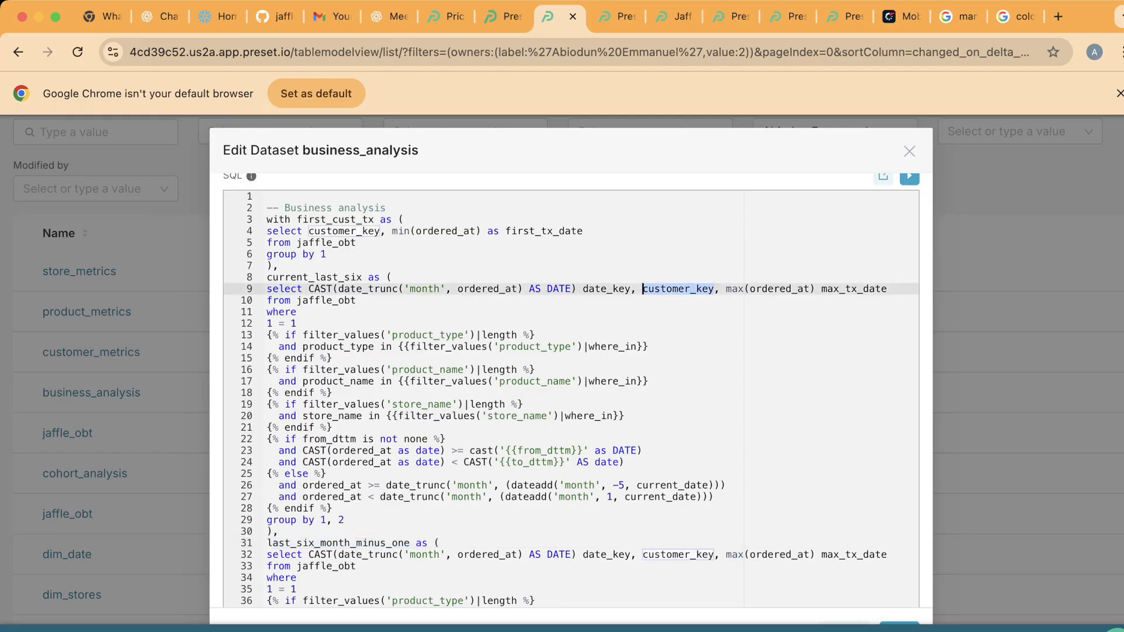
{"action": "double_click", "coordinate": [854, 290]}
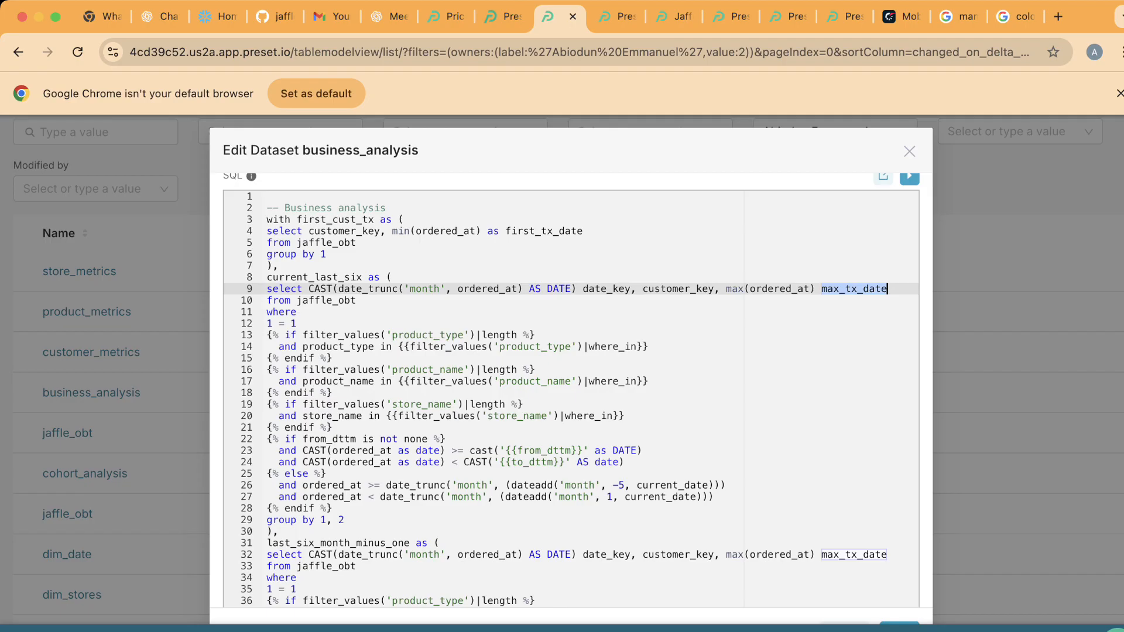
{"action": "scroll", "coordinate": [571, 390], "scroll_direction": "down", "scroll_amount": 5}
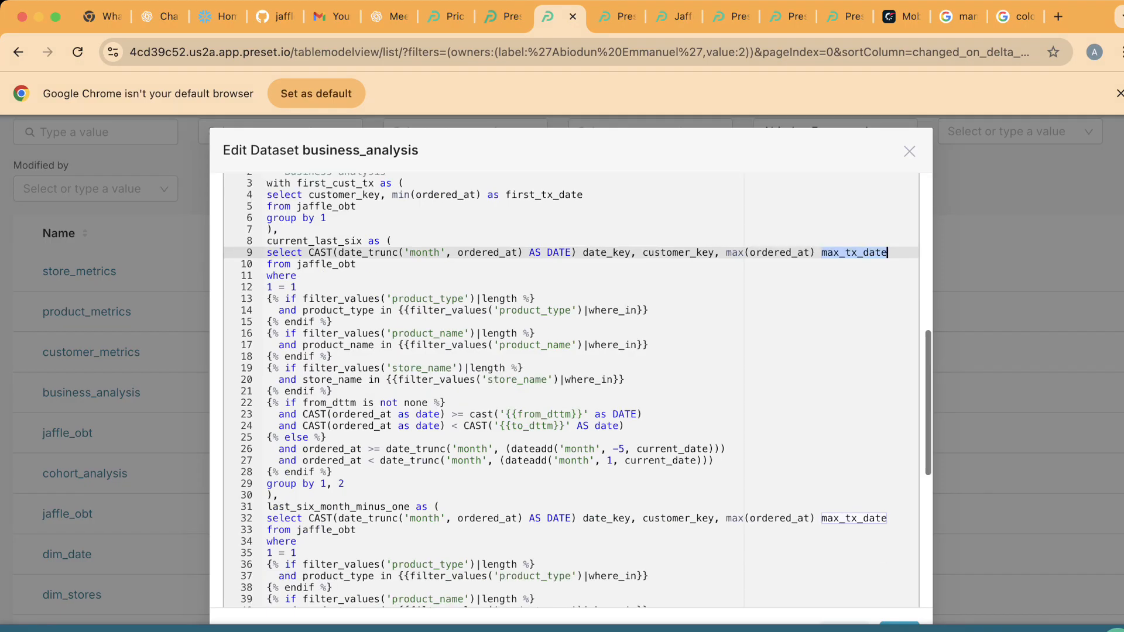
{"action": "scroll", "coordinate": [571, 390], "scroll_direction": "down", "scroll_amount": 1}
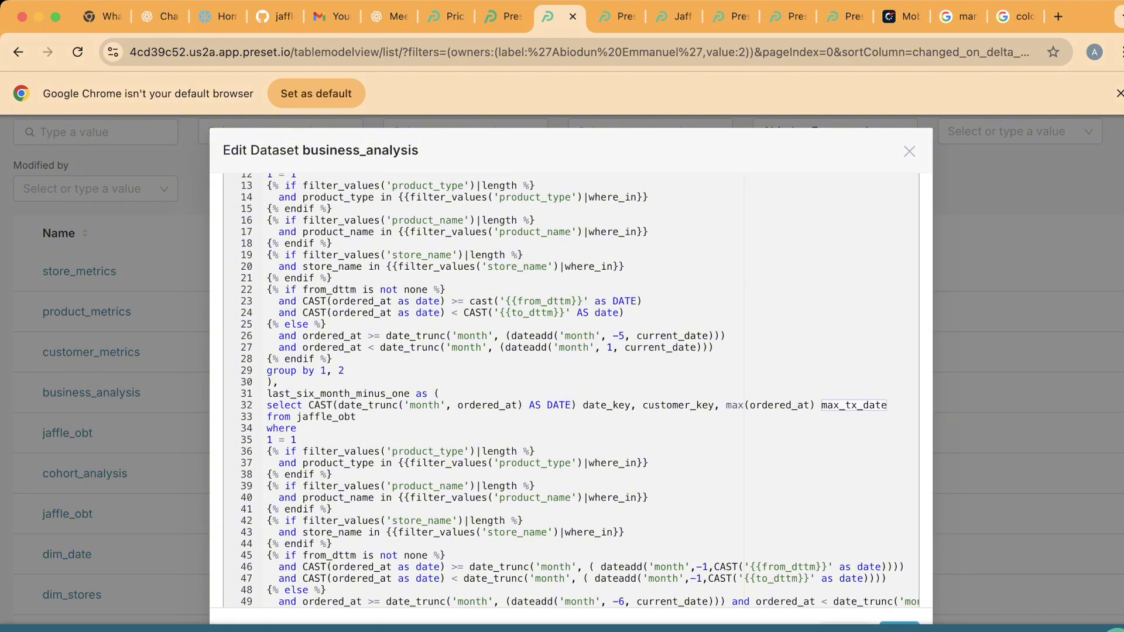
{"action": "left_click_drag", "start_coordinate": [267, 393], "coordinate": [375, 451]}
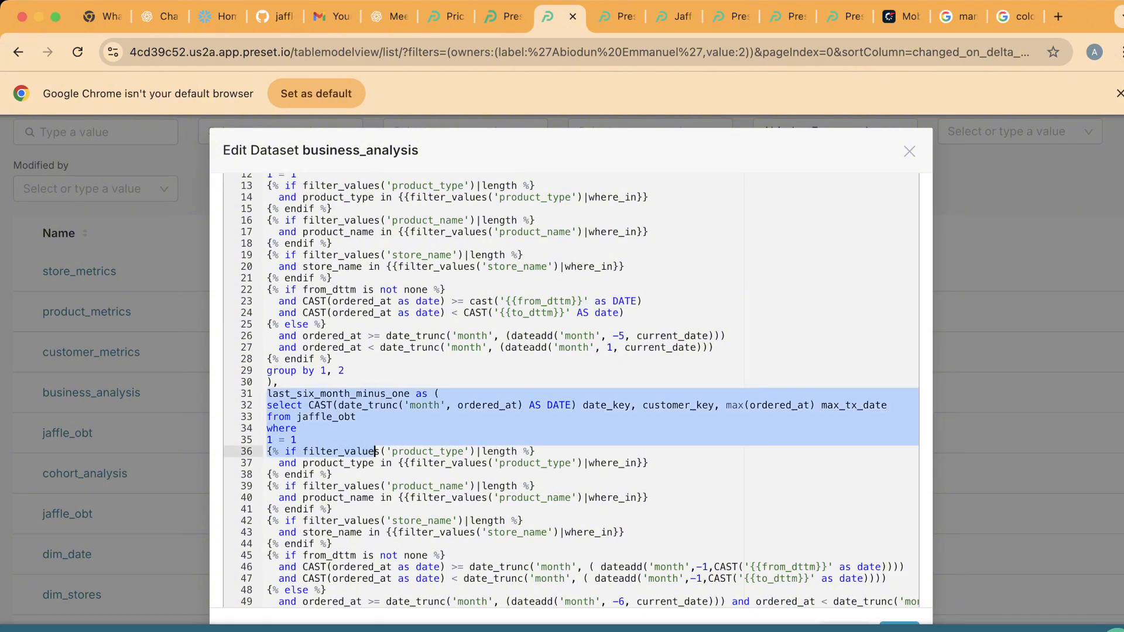
Step: Go over the whole SQL once more, highlighting the names of the first_cust_tx, current_last_six and last_six_month_minus_one subqueries
{"action": "scroll", "coordinate": [571, 390], "scroll_direction": "down", "scroll_amount": 10}
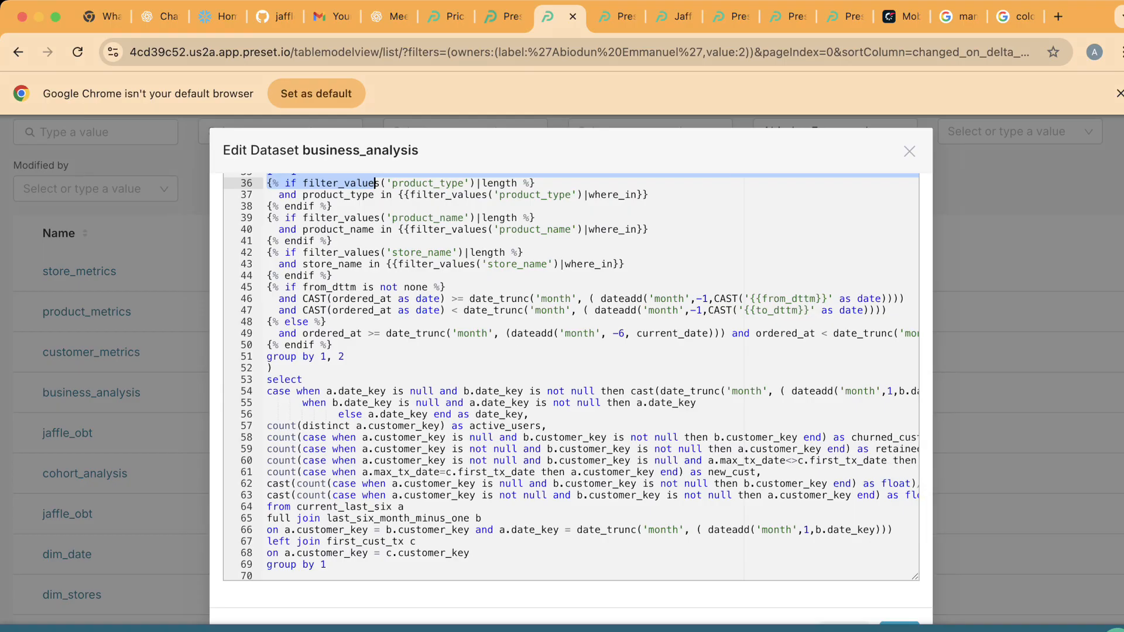
{"action": "scroll", "coordinate": [571, 390], "scroll_direction": "up", "scroll_amount": 12}
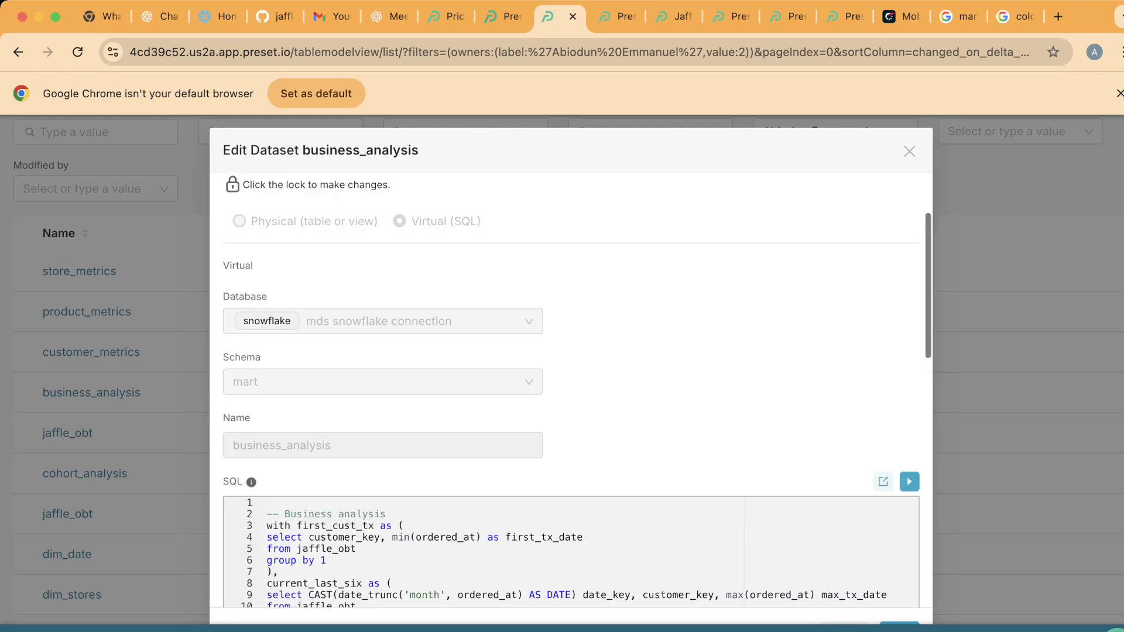
{"action": "scroll", "coordinate": [571, 390], "scroll_direction": "down", "scroll_amount": 3}
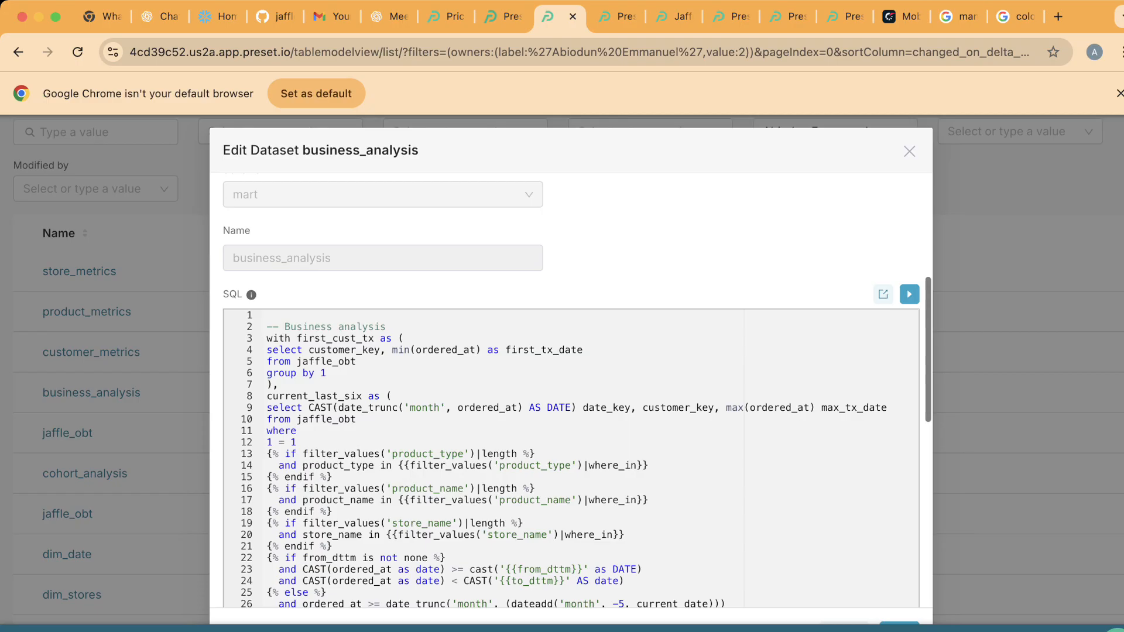
{"action": "double_click", "coordinate": [335, 339]}
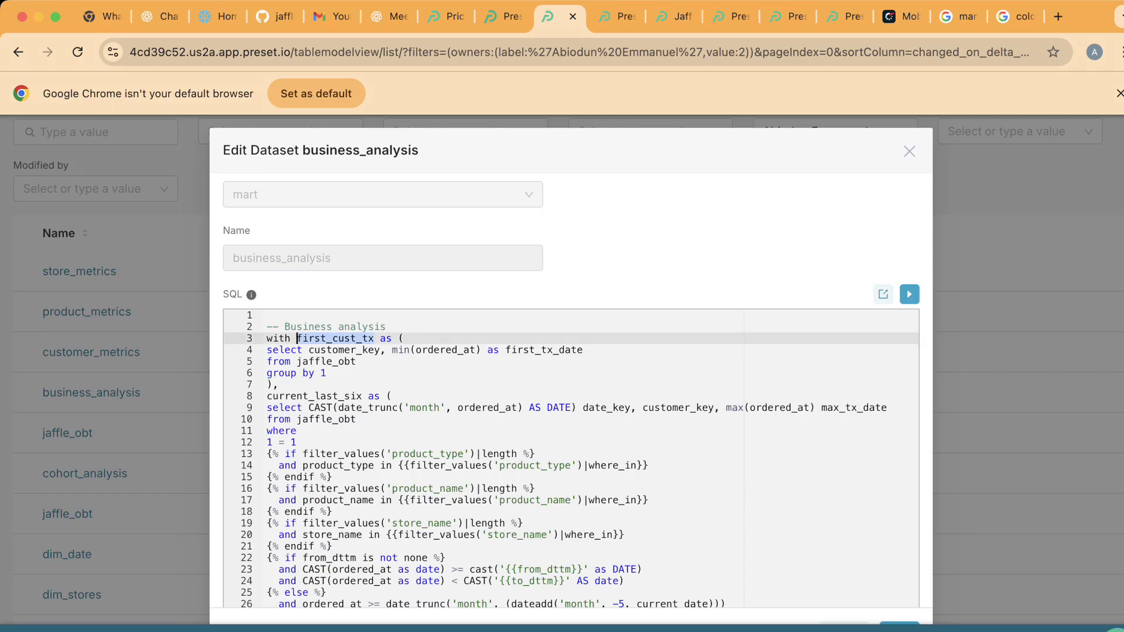
{"action": "scroll", "coordinate": [571, 390], "scroll_direction": "down", "scroll_amount": 10}
{"action": "scroll", "coordinate": [571, 390], "scroll_direction": "up", "scroll_amount": 5}
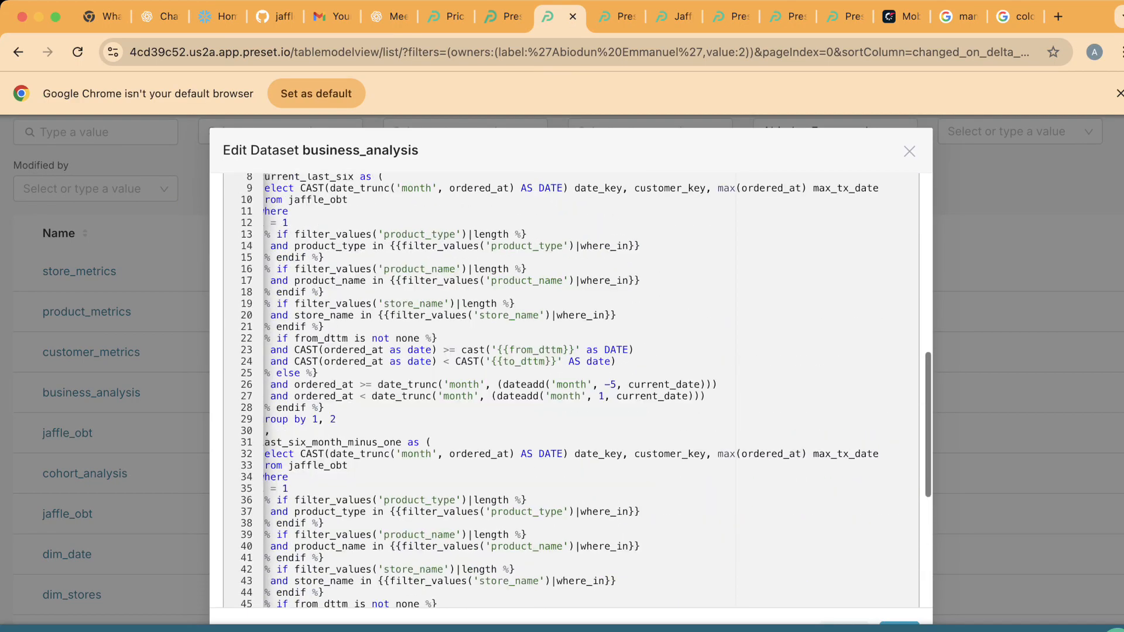
{"action": "scroll", "coordinate": [571, 390], "scroll_direction": "up", "scroll_amount": 1}
{"action": "scroll", "coordinate": [571, 390], "scroll_direction": "right", "scroll_amount": 1}
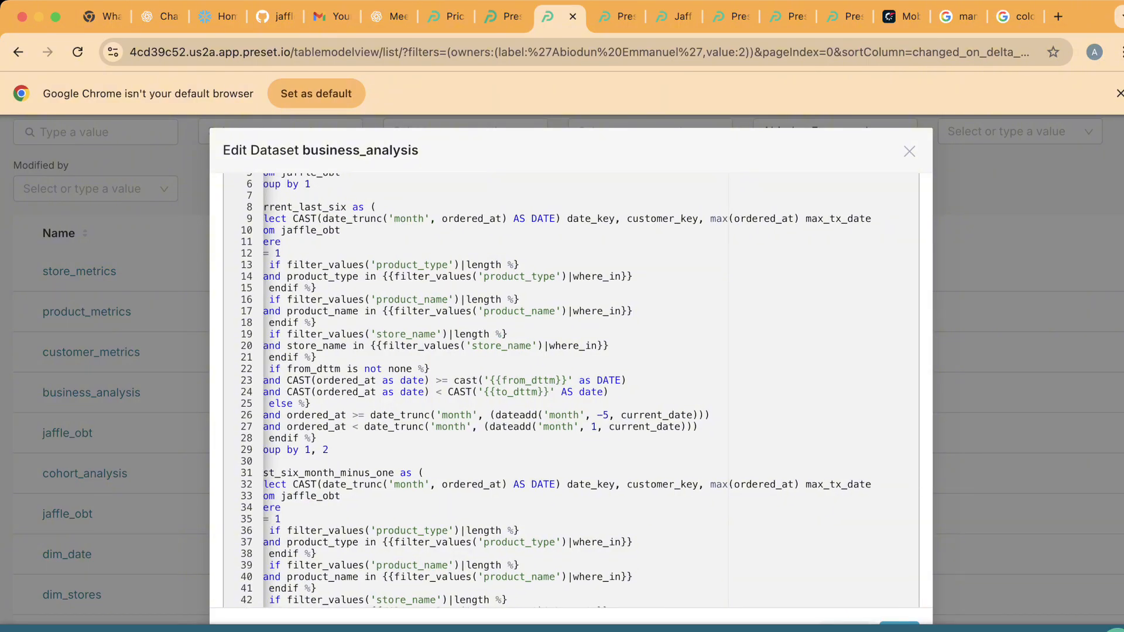
{"action": "double_click", "coordinate": [307, 208]}
{"action": "double_click", "coordinate": [323, 473]}
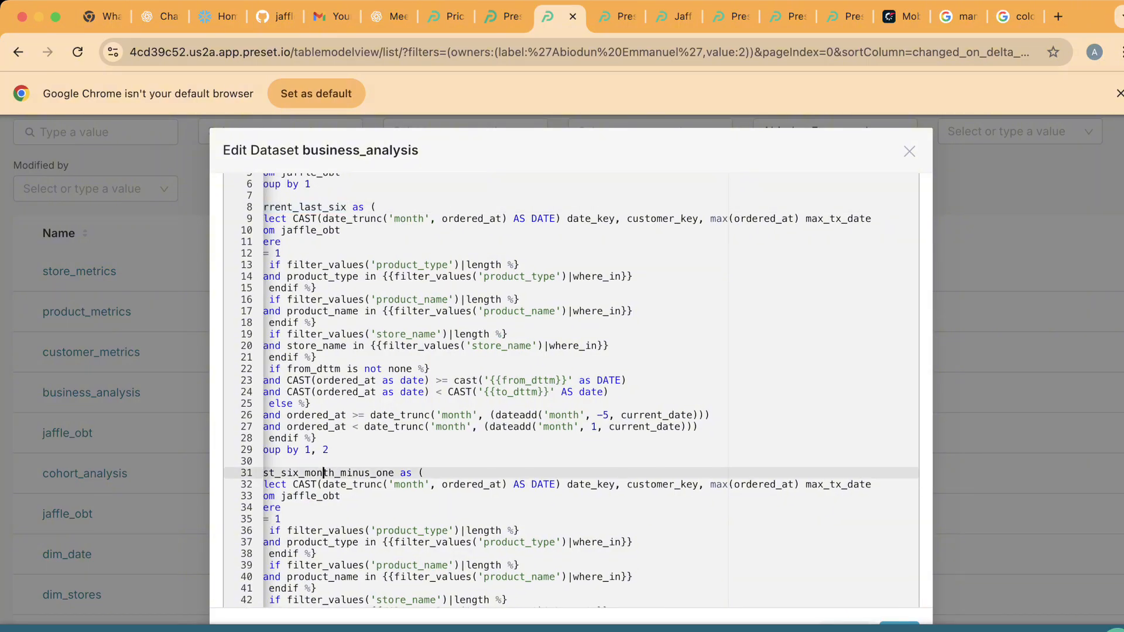
{"action": "scroll", "coordinate": [324, 474], "scroll_direction": "right", "scroll_amount": 1}
{"action": "scroll", "coordinate": [571, 390], "scroll_direction": "left", "scroll_amount": 2}
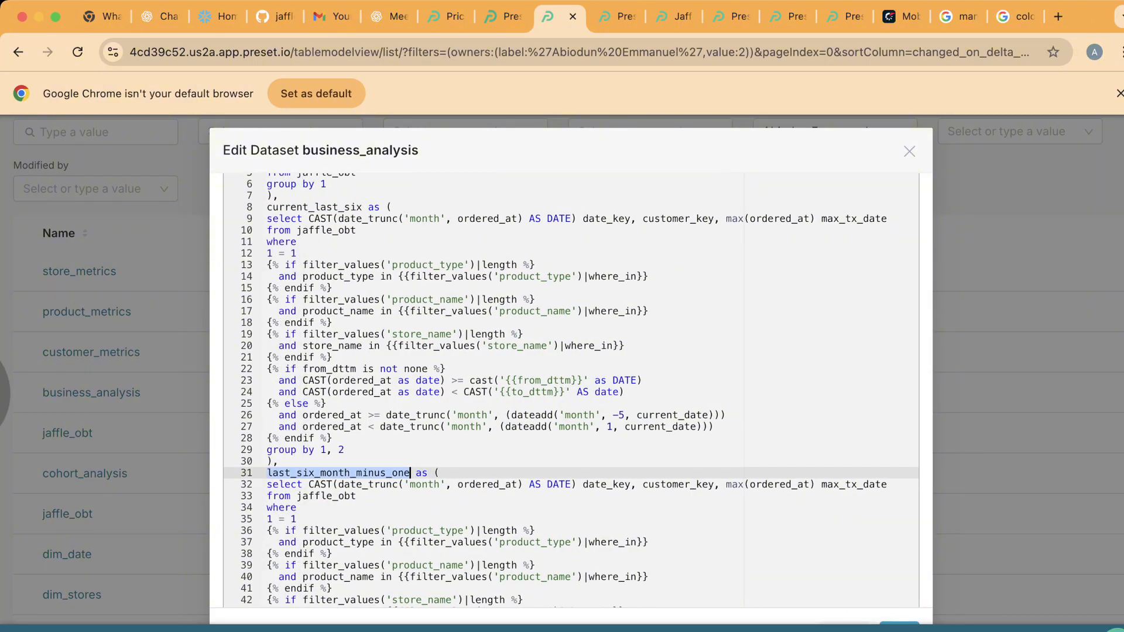
Step: Review the business_analysis SQL from its opening first_cust_tx subquery down to the final select statement
{"action": "scroll", "coordinate": [571, 390], "scroll_direction": "up", "scroll_amount": 1}
{"action": "scroll", "coordinate": [570, 390], "scroll_direction": "up", "scroll_amount": 3}
{"action": "scroll", "coordinate": [571, 390], "scroll_direction": "right", "scroll_amount": 1}
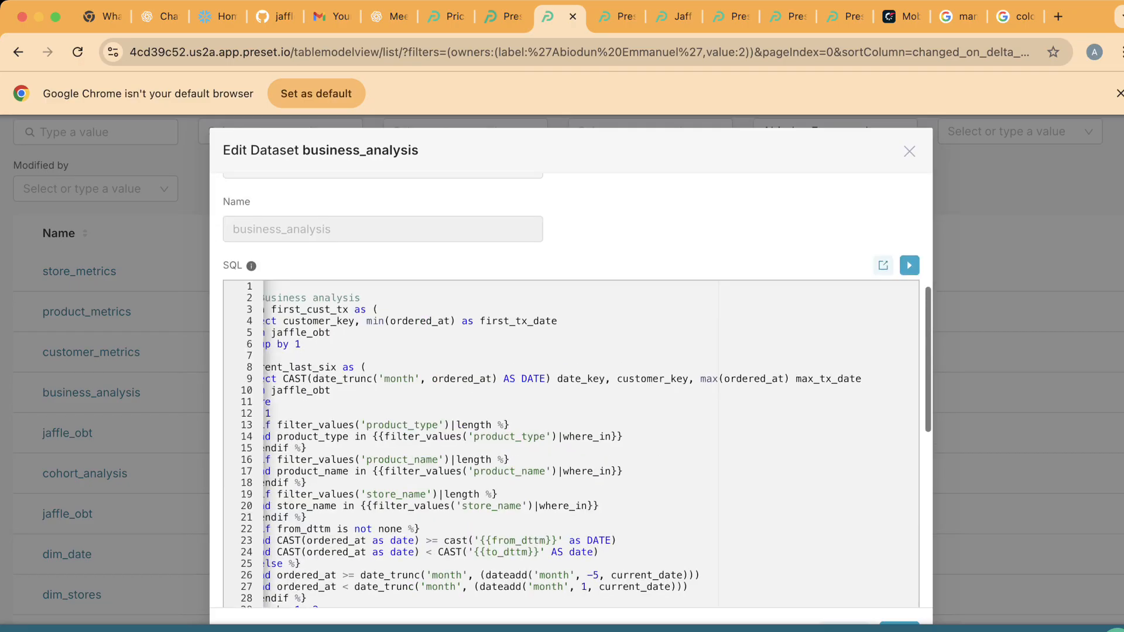
{"action": "scroll", "coordinate": [573, 448], "scroll_direction": "left", "scroll_amount": 1}
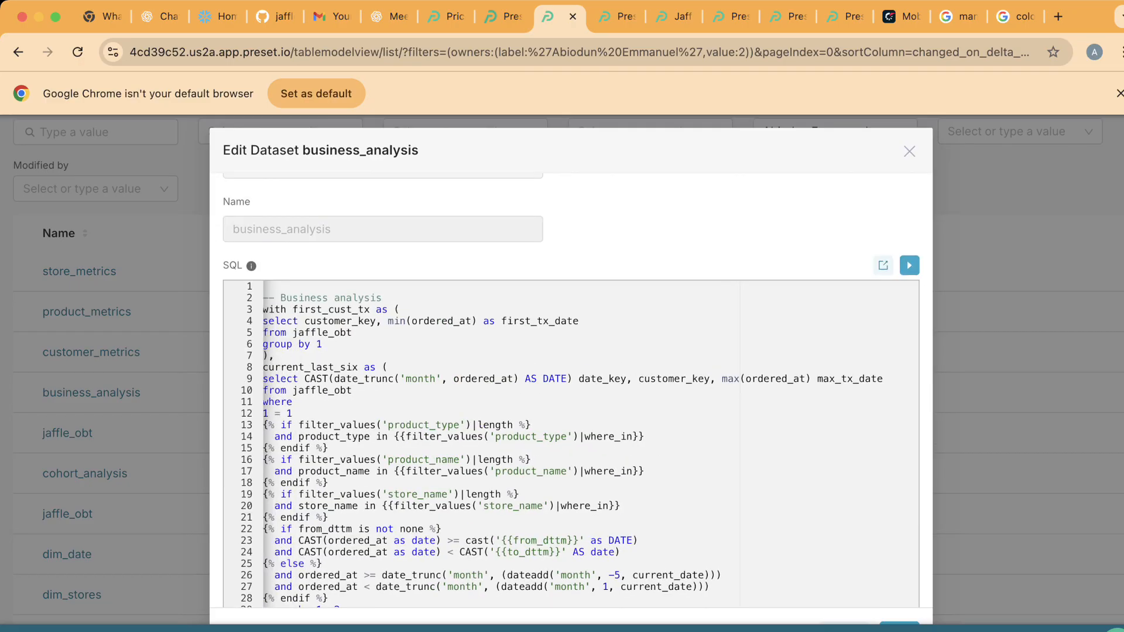
{"action": "scroll", "coordinate": [571, 445], "scroll_direction": "left", "scroll_amount": 1}
{"action": "scroll", "coordinate": [571, 390], "scroll_direction": "down", "scroll_amount": 10}
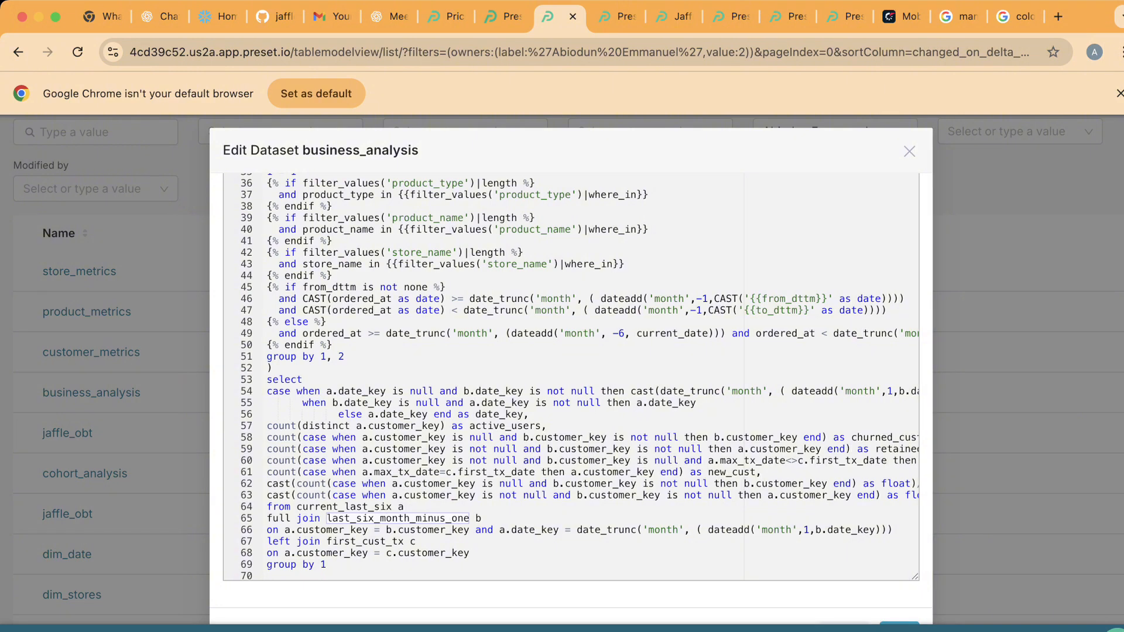
Step: Inspect the customer count columns in the final select and highlight the churned_cust and retained_cust aliases
{"action": "scroll", "coordinate": [571, 374], "scroll_direction": "right", "scroll_amount": 5}
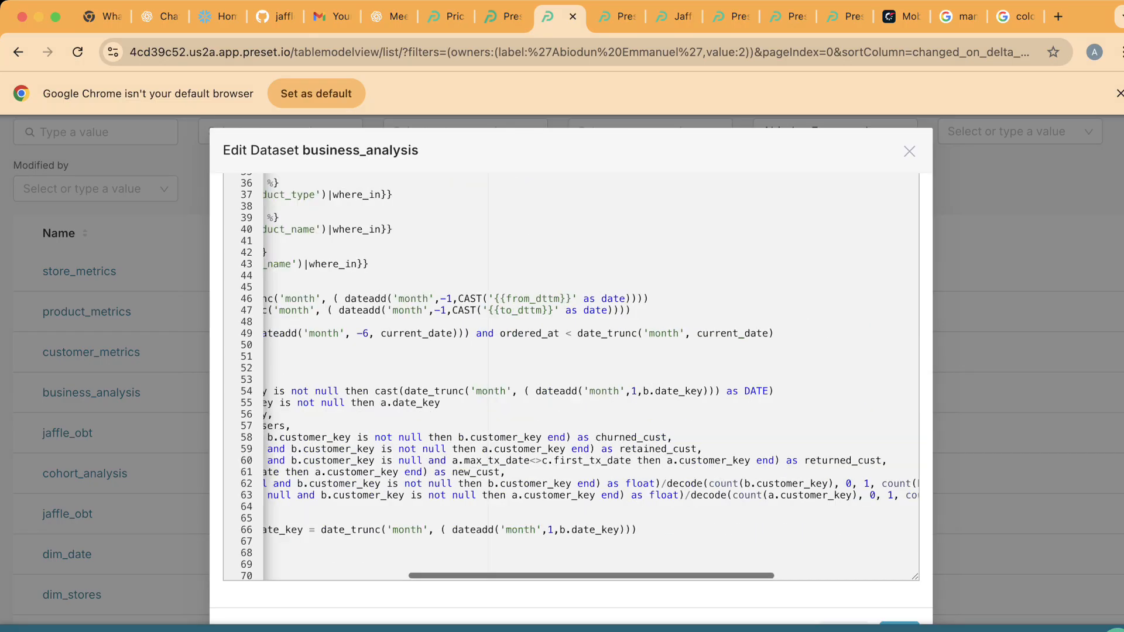
{"action": "scroll", "coordinate": [571, 375], "scroll_direction": "right", "scroll_amount": 1}
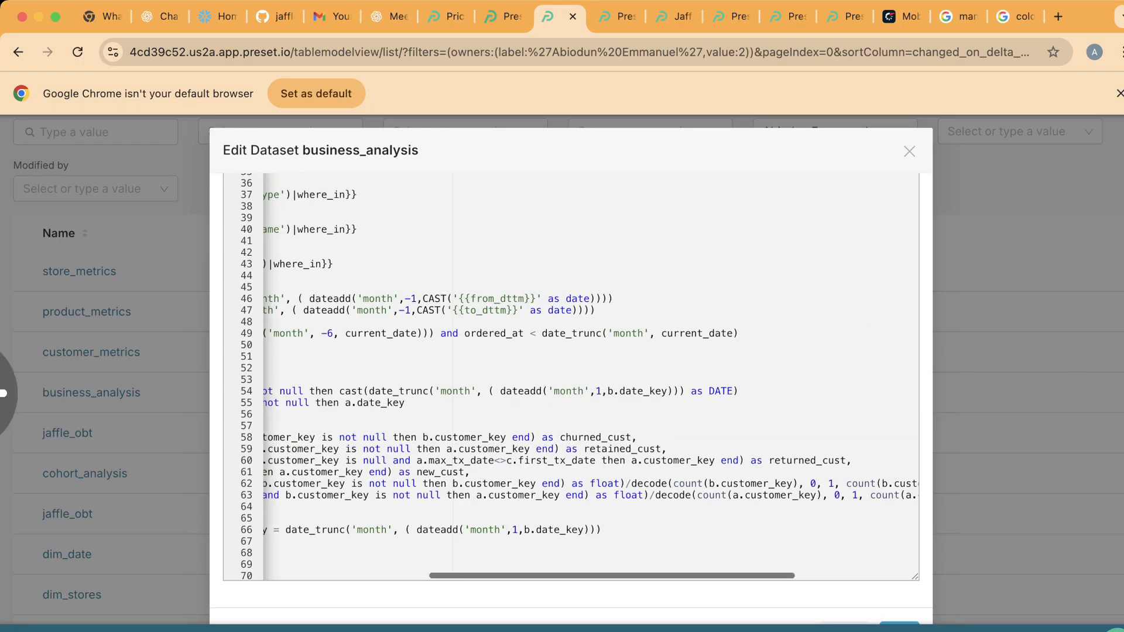
{"action": "scroll", "coordinate": [590, 375], "scroll_direction": "right", "scroll_amount": 1}
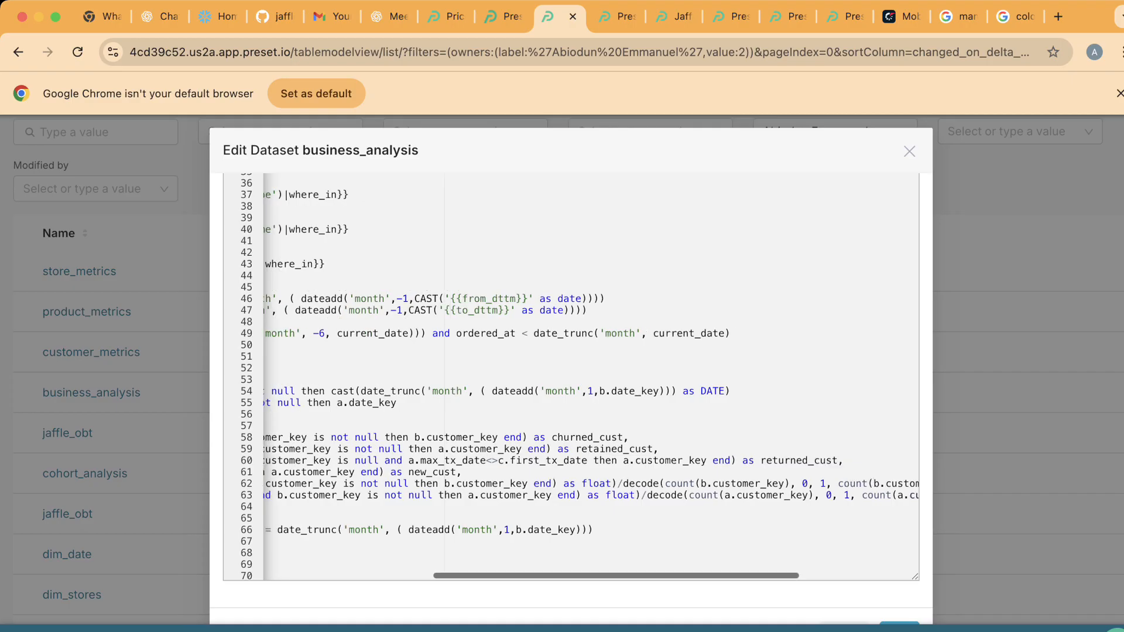
{"action": "scroll", "coordinate": [590, 374], "scroll_direction": "left", "scroll_amount": 2}
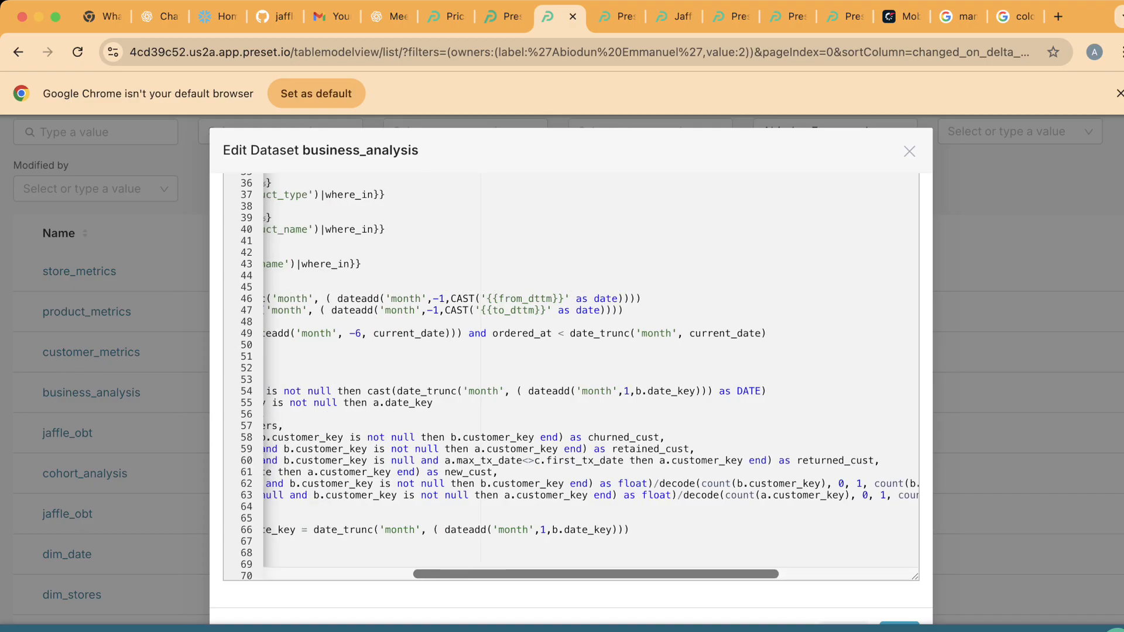
{"action": "double_click", "coordinate": [623, 438]}
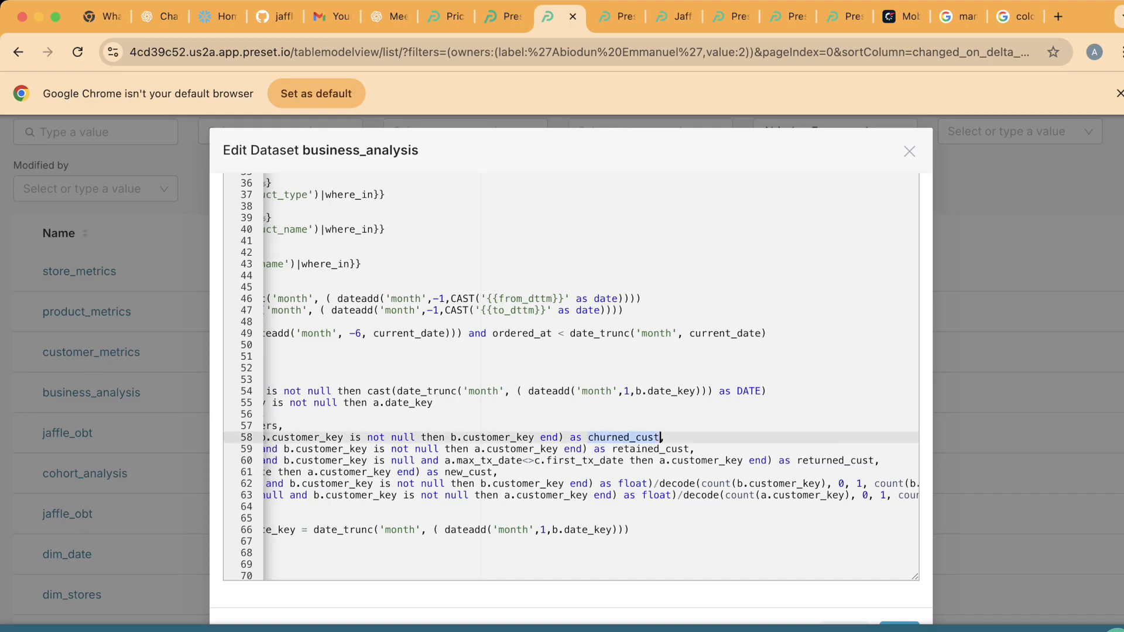
{"action": "double_click", "coordinate": [613, 449]}
{"action": "left_click", "coordinate": [276, 541]}
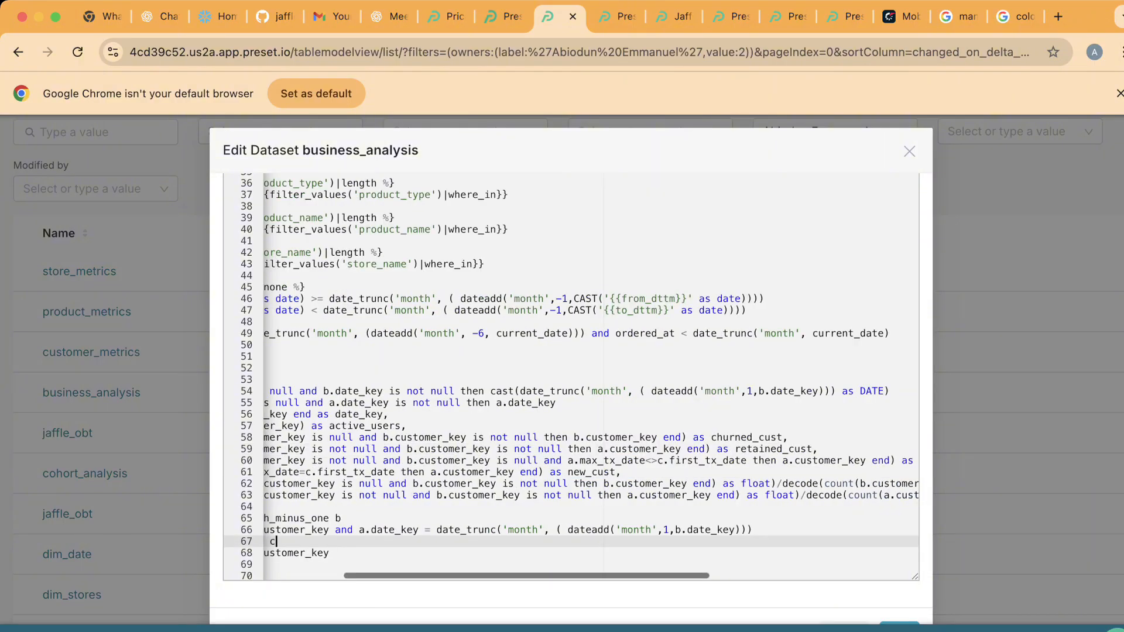
Step: Highlight the active_users alias and examine the far ends of the percentage calculations on lines 62 and 63
{"action": "scroll", "coordinate": [571, 375], "scroll_direction": "left", "scroll_amount": 2}
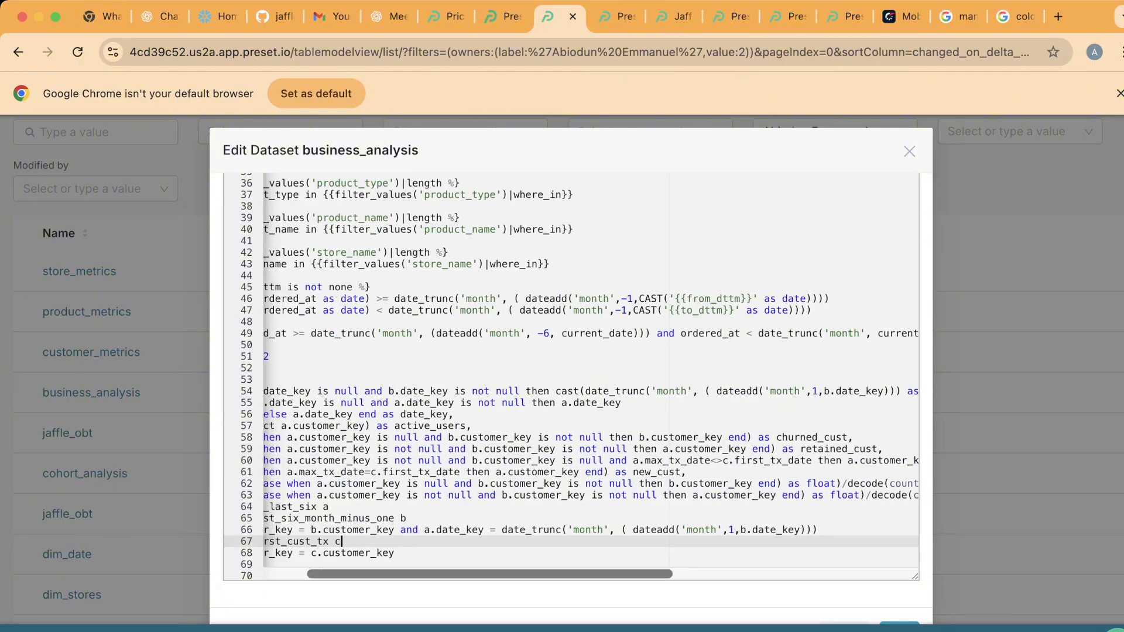
{"action": "double_click", "coordinate": [394, 426]}
{"action": "left_click", "coordinate": [478, 565]}
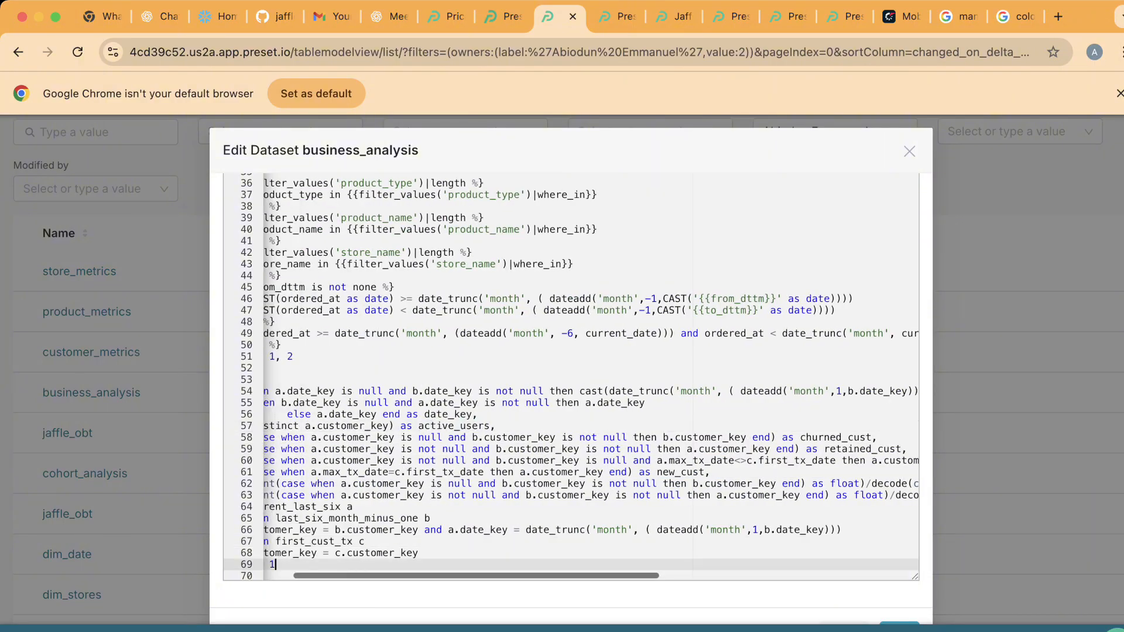
{"action": "left_click_drag", "start_coordinate": [478, 574], "coordinate": [684, 575]}
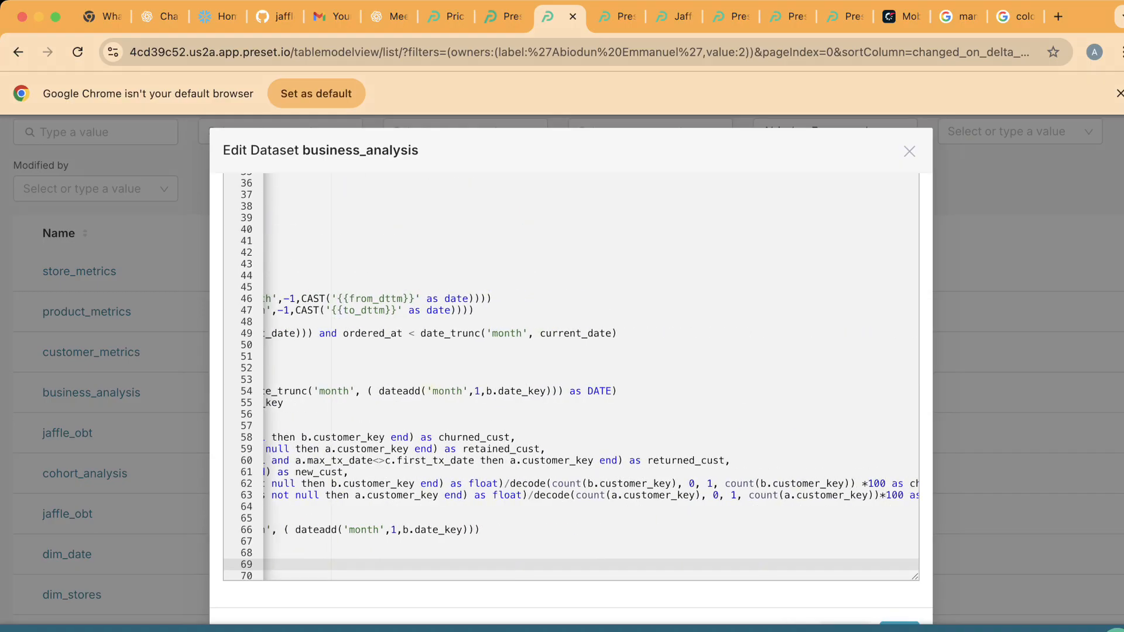
{"action": "left_click", "coordinate": [673, 542]}
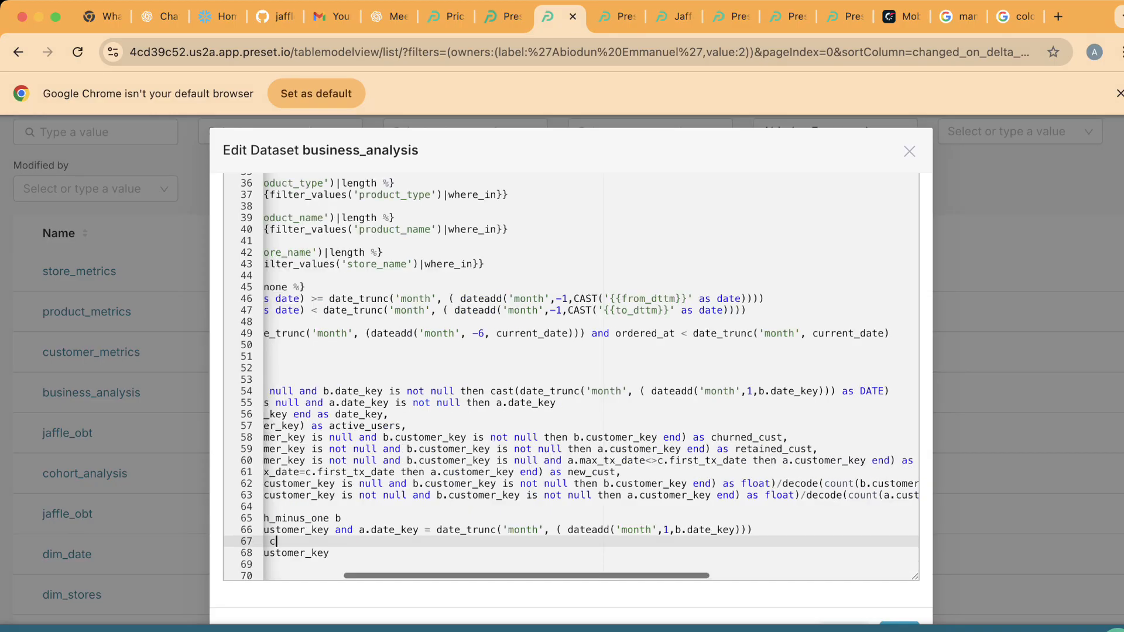
Step: Highlight the new_cust alias and inspect the first_tx_date comparisons in the new and returned customer counts
{"action": "double_click", "coordinate": [569, 472]}
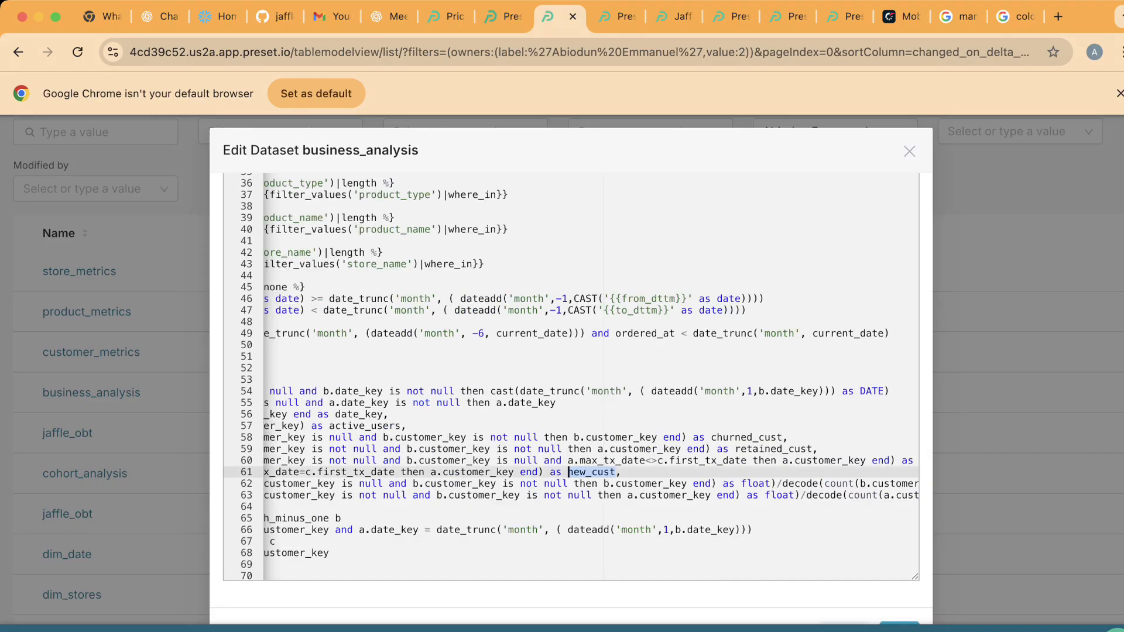
{"action": "left_click", "coordinate": [526, 495]}
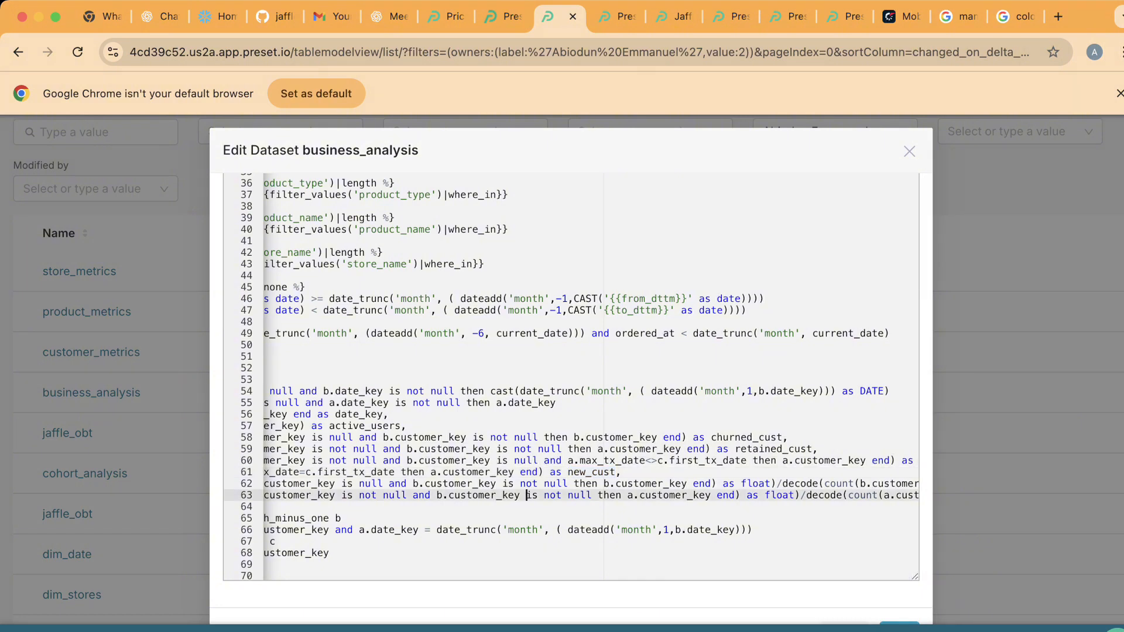
{"action": "double_click", "coordinate": [581, 461]}
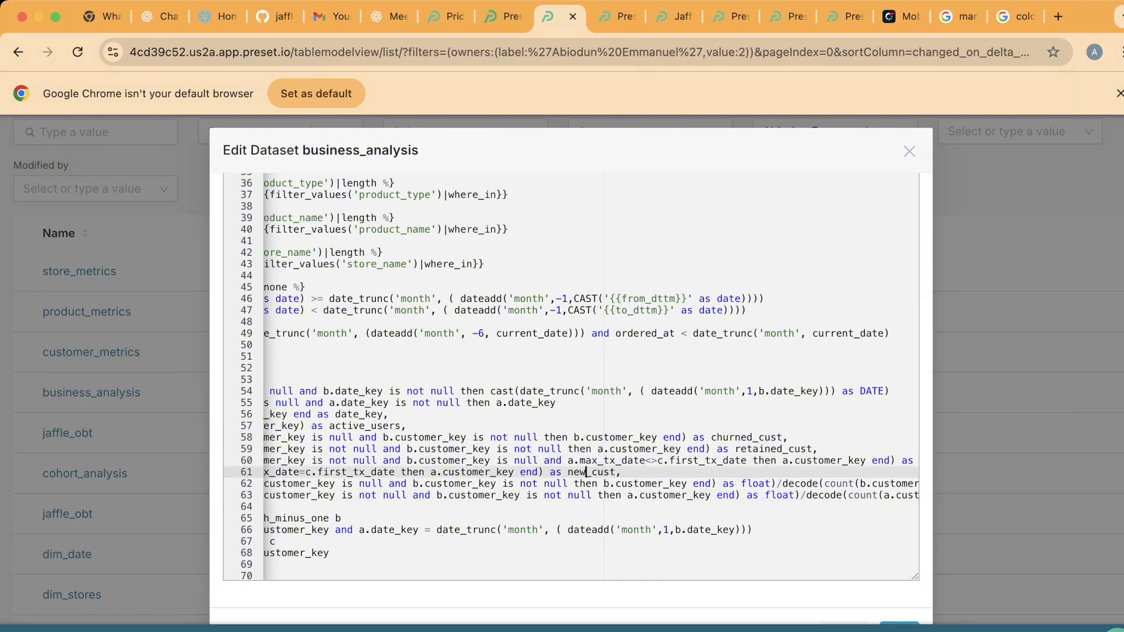
{"action": "double_click", "coordinate": [569, 472]}
{"action": "left_click", "coordinate": [276, 542]}
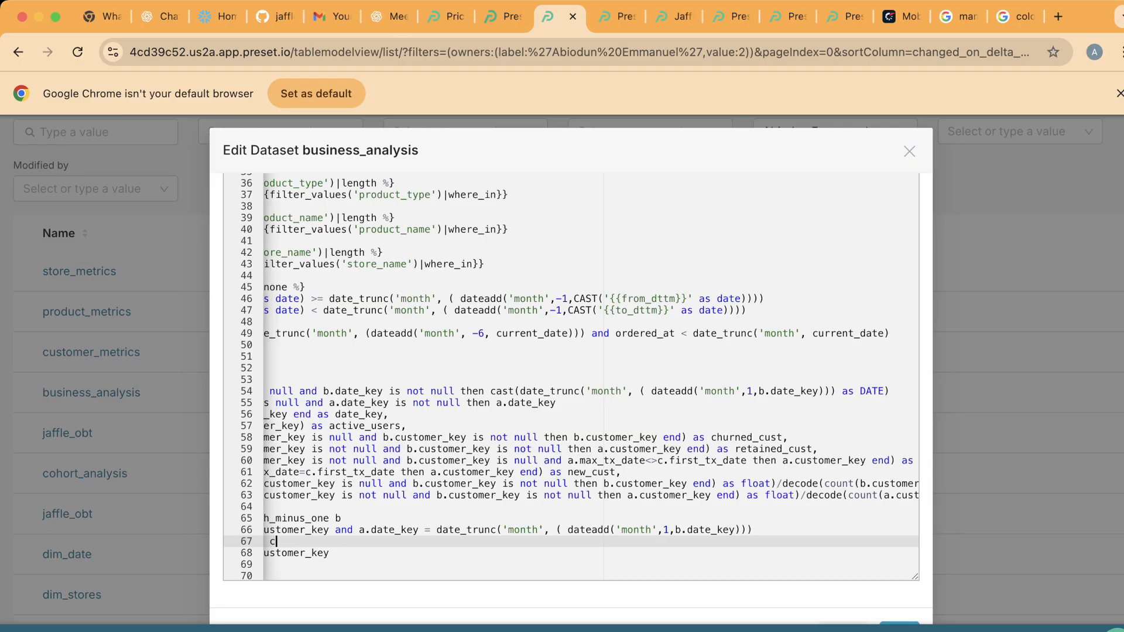
Step: Inspect the date_key case expression on lines 54 to 56, highlighting date_key, then and cast
{"action": "left_click", "coordinate": [562, 403]}
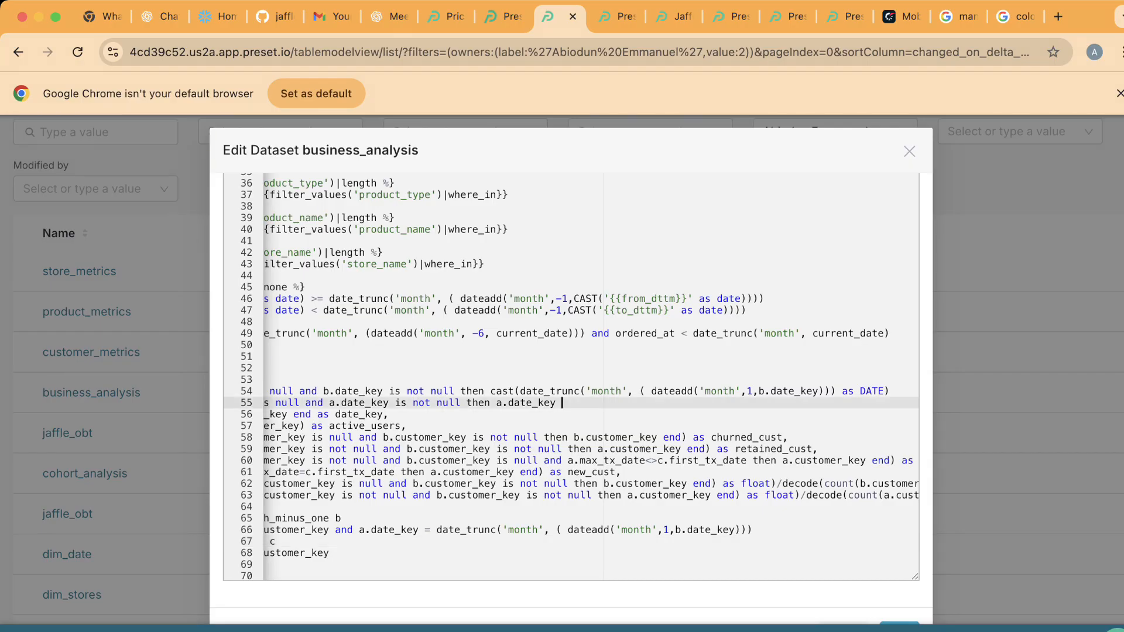
{"action": "key", "text": "BackSpace"}
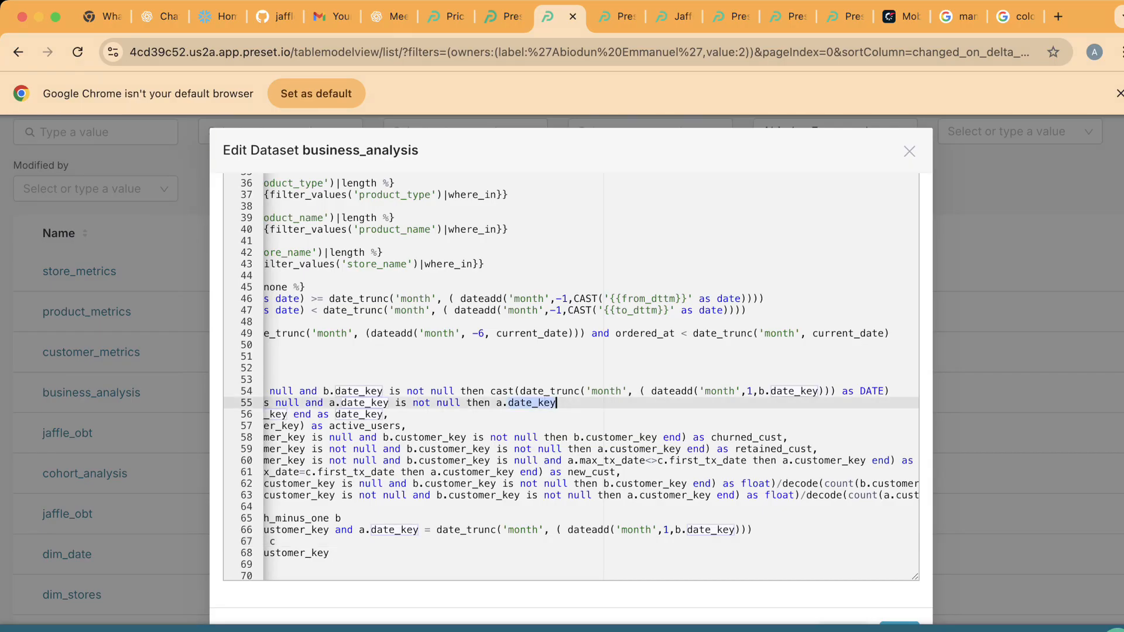
{"action": "left_click", "coordinate": [390, 414]}
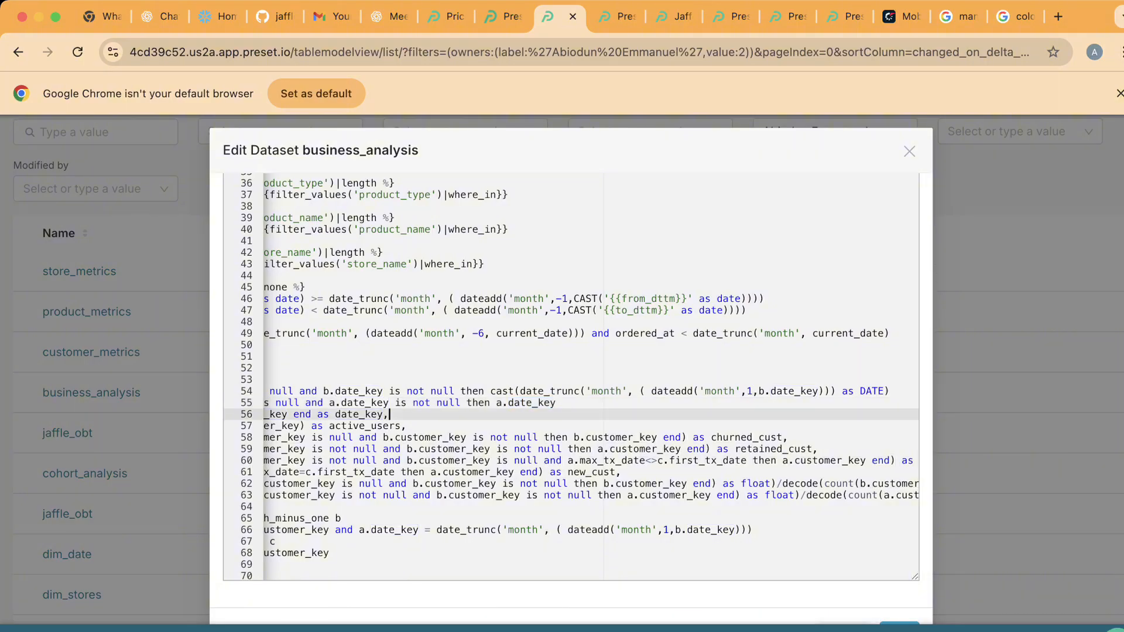
{"action": "double_click", "coordinate": [473, 391]}
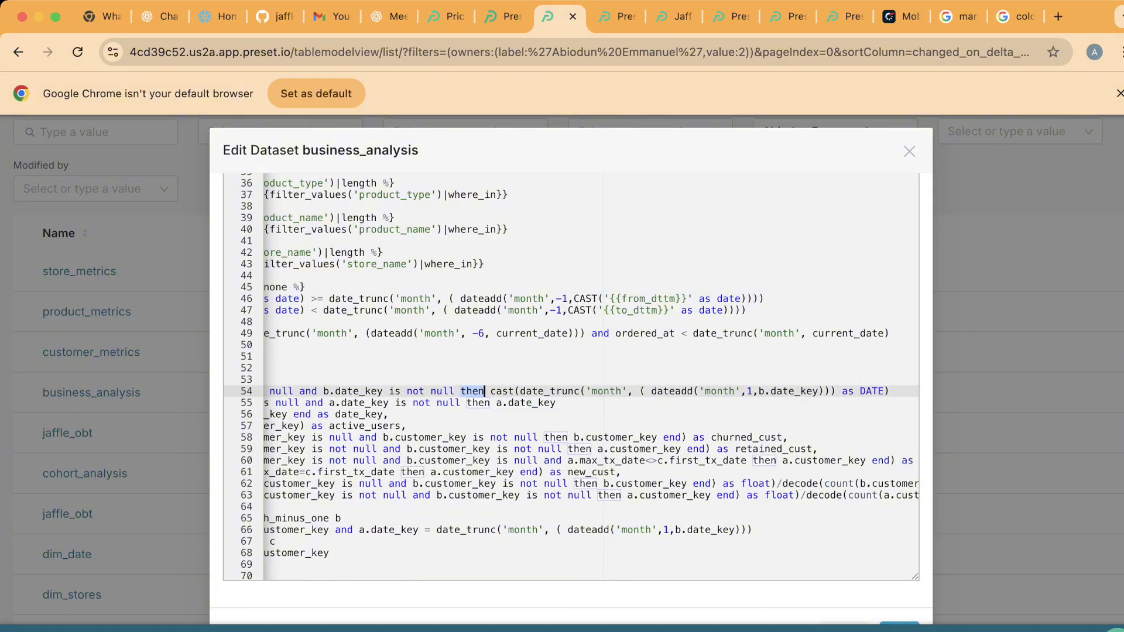
{"action": "double_click", "coordinate": [503, 391]}
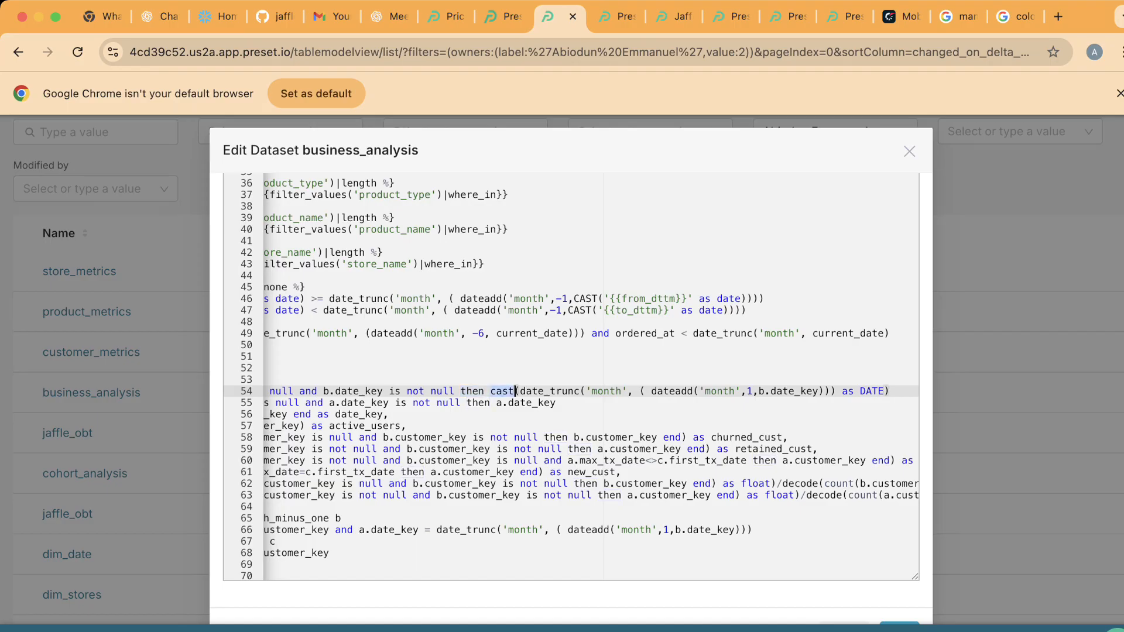
{"action": "left_click", "coordinate": [485, 472]}
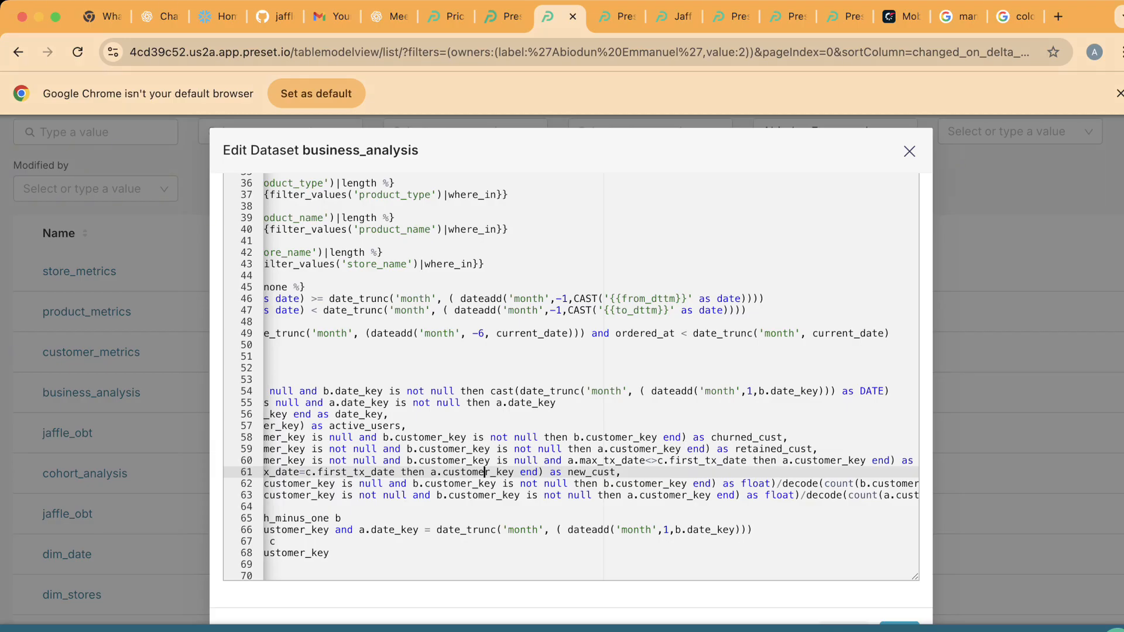
Step: Close the business_analysis dataset and return to the Jaffle Shop Analytics dashboard
{"action": "left_click", "coordinate": [910, 151]}
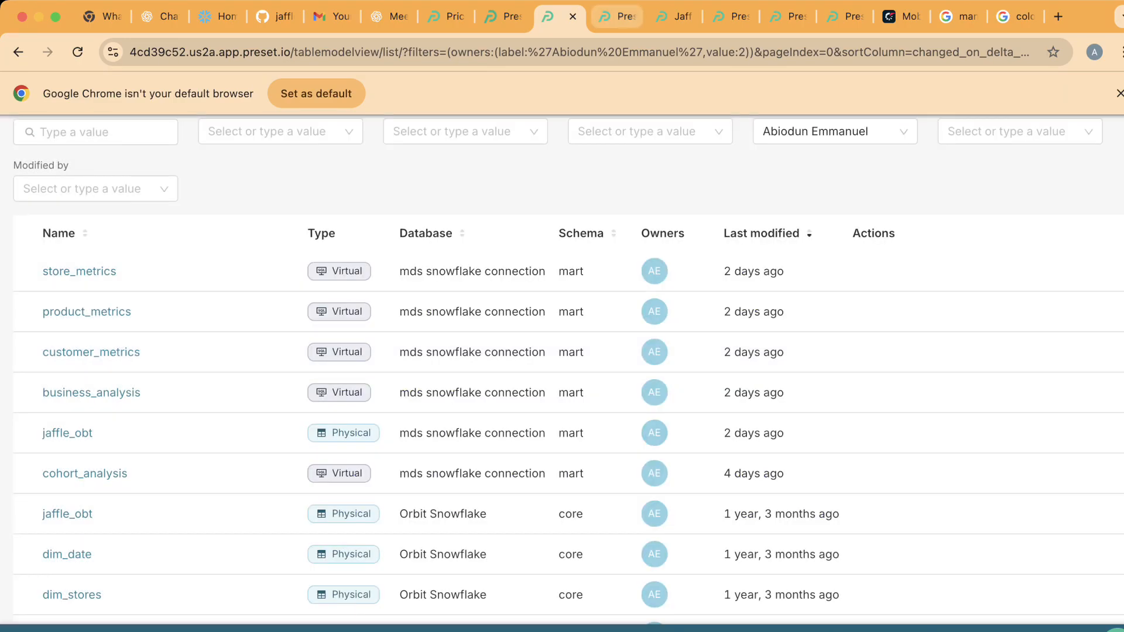
{"action": "left_click", "coordinate": [618, 17]}
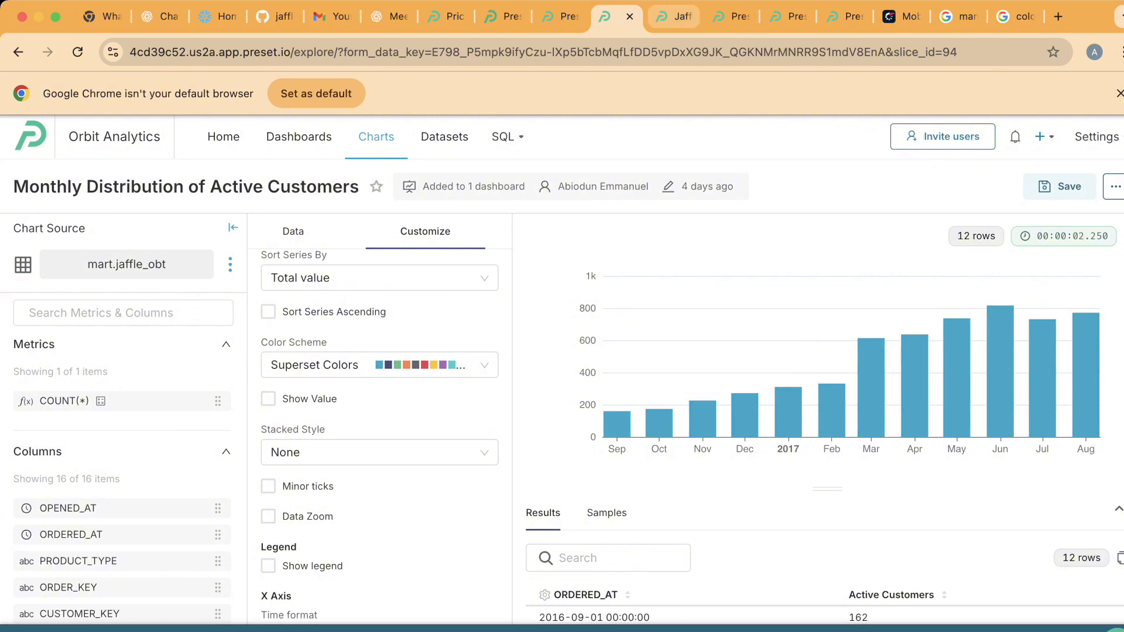
{"action": "left_click", "coordinate": [673, 16]}
Step: Examine the Cohort Analysis table in the dashboard's Customer Analysis section, briefly checking the datasets list
{"action": "scroll", "coordinate": [551, 252], "scroll_direction": "down", "scroll_amount": 5}
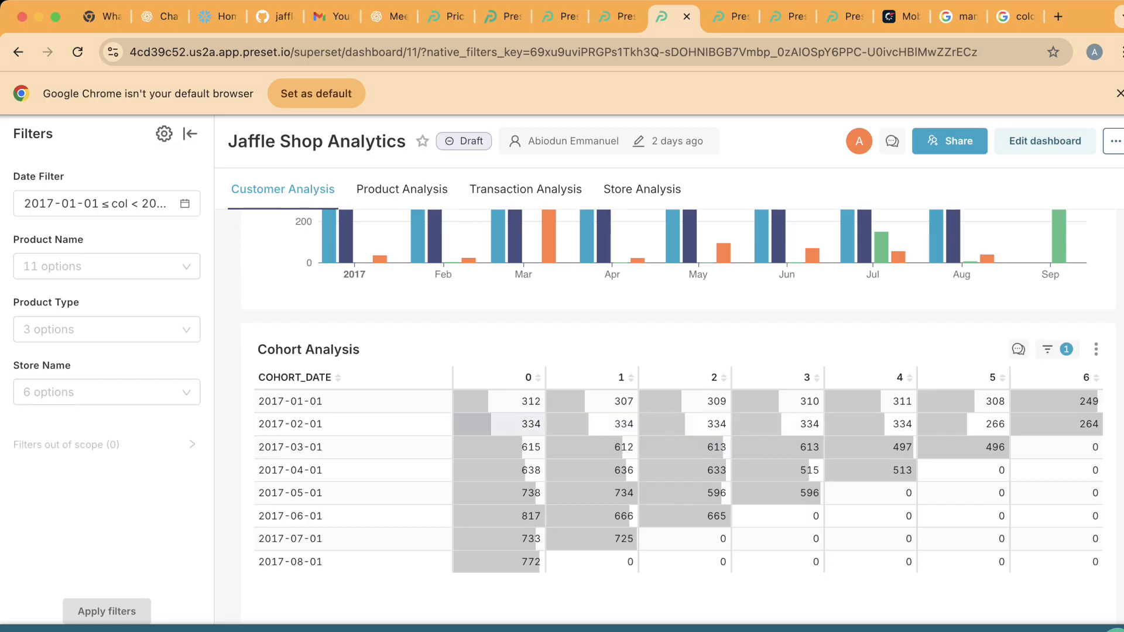
{"action": "scroll", "coordinate": [353, 447], "scroll_direction": "down", "scroll_amount": 1}
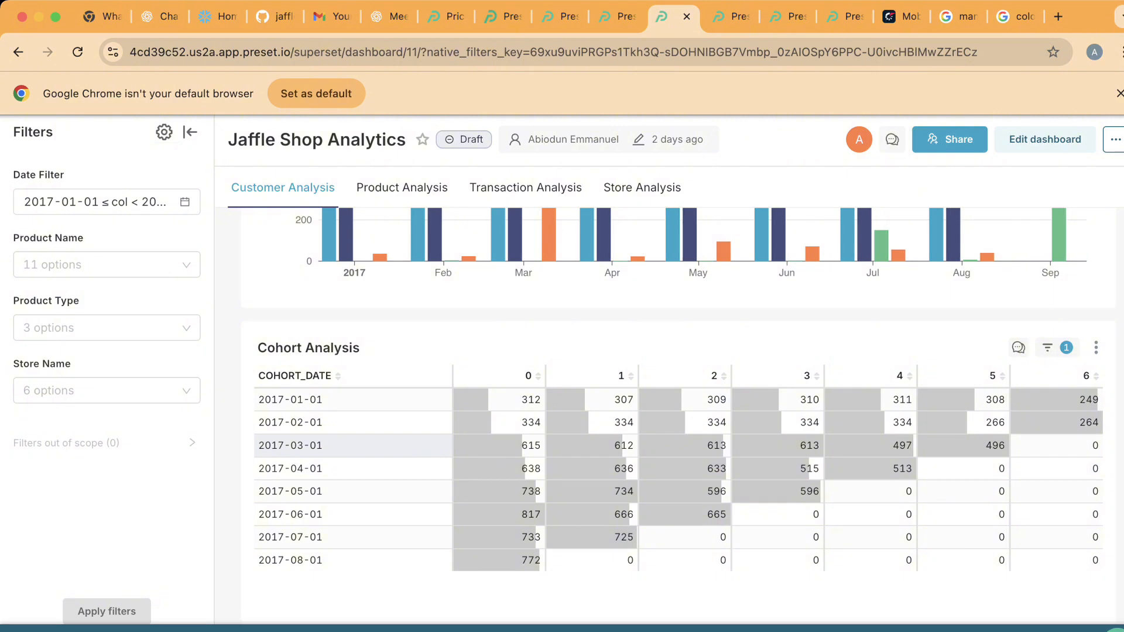
{"action": "scroll", "coordinate": [353, 447], "scroll_direction": "up", "scroll_amount": 1}
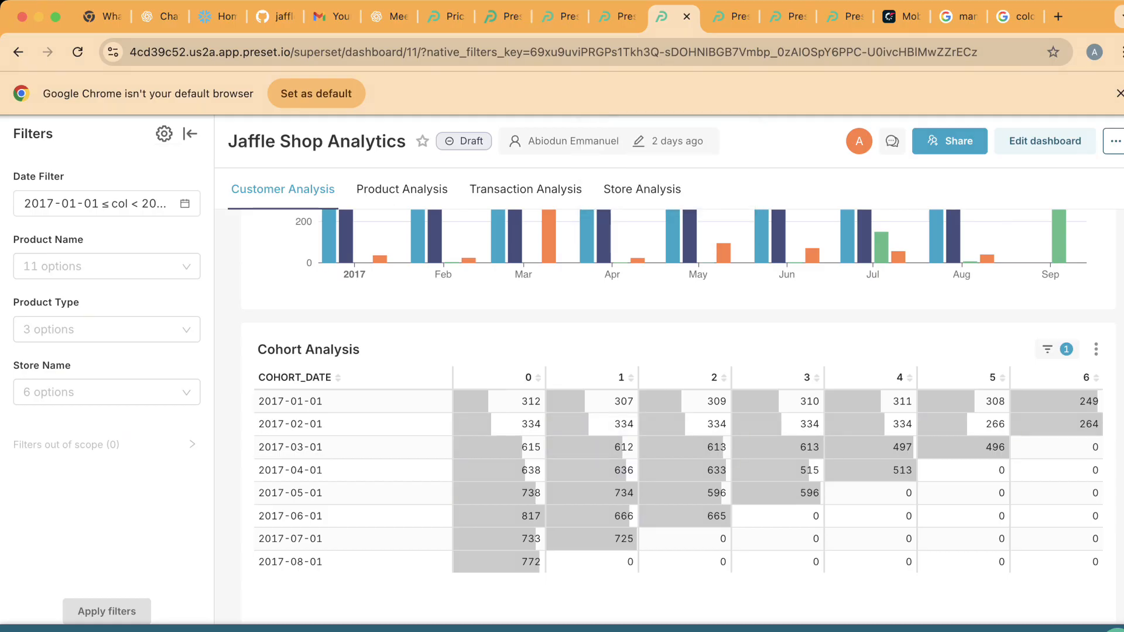
{"action": "left_click", "coordinate": [560, 17]}
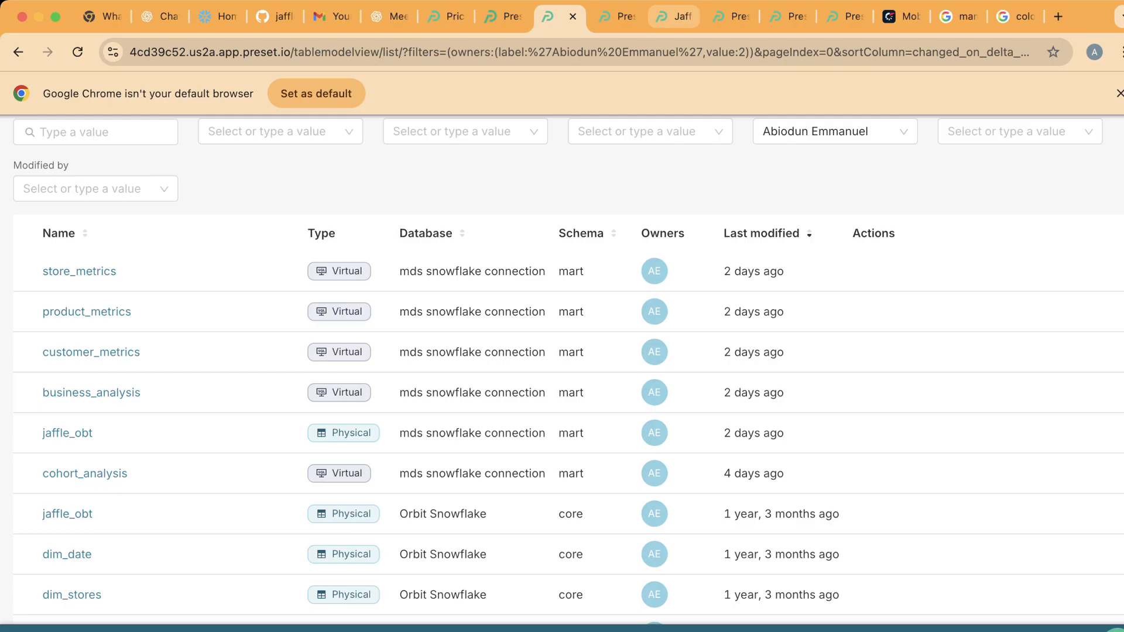
{"action": "left_click", "coordinate": [673, 17]}
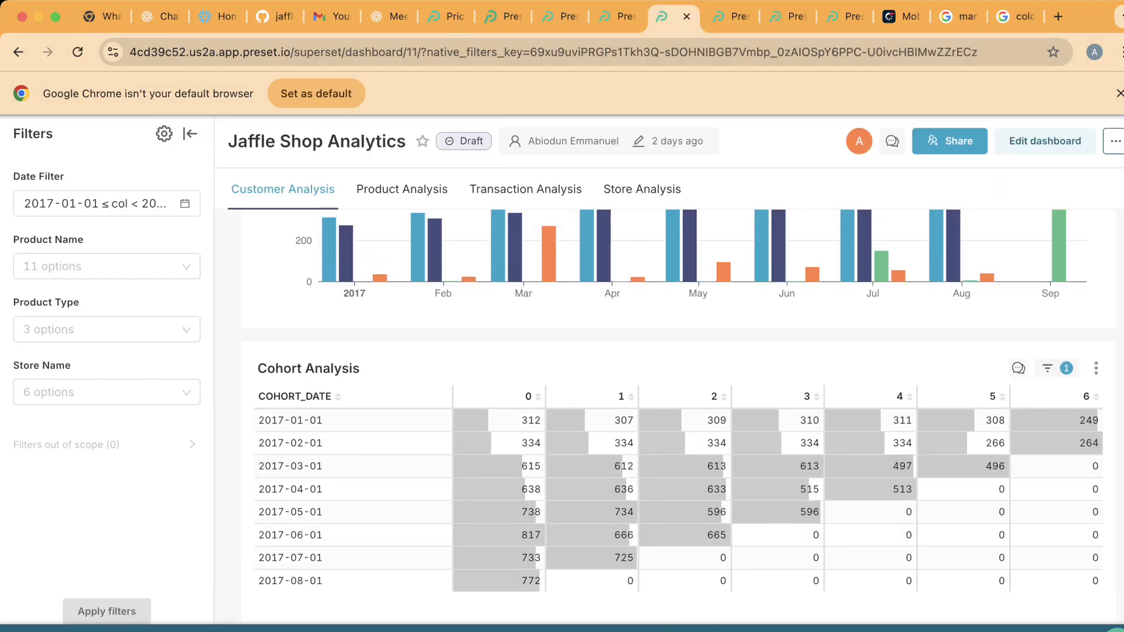
Step: Open the dashboard's Product Analysis section and examine the Top 10 Products charts by value, volume and profit
{"action": "scroll", "coordinate": [679, 417], "scroll_direction": "up", "scroll_amount": 2}
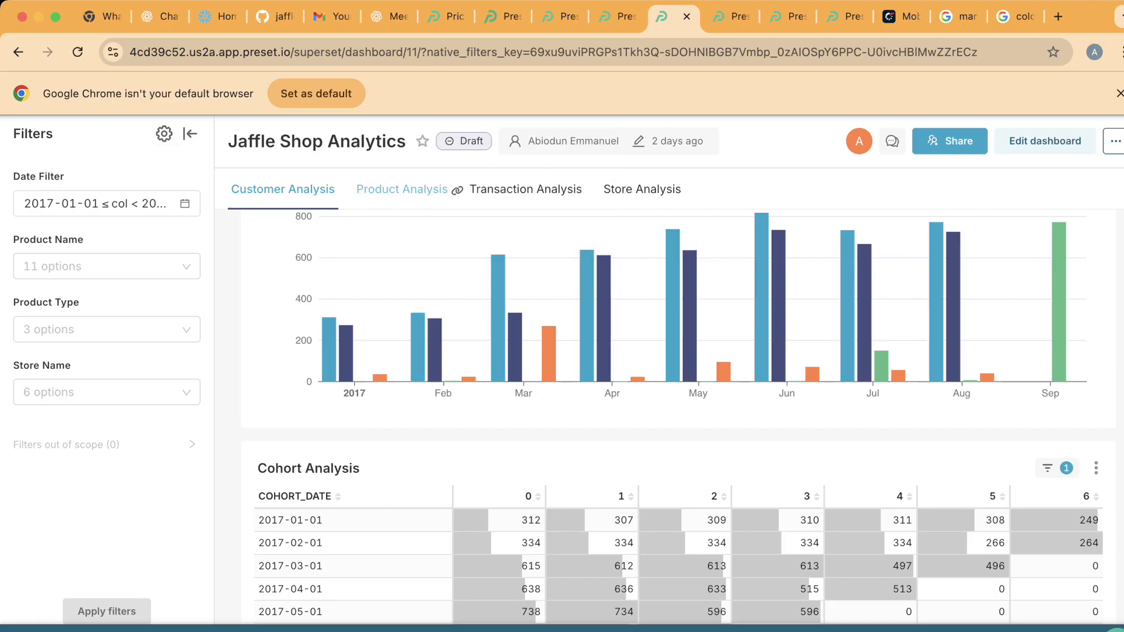
{"action": "left_click", "coordinate": [402, 189]}
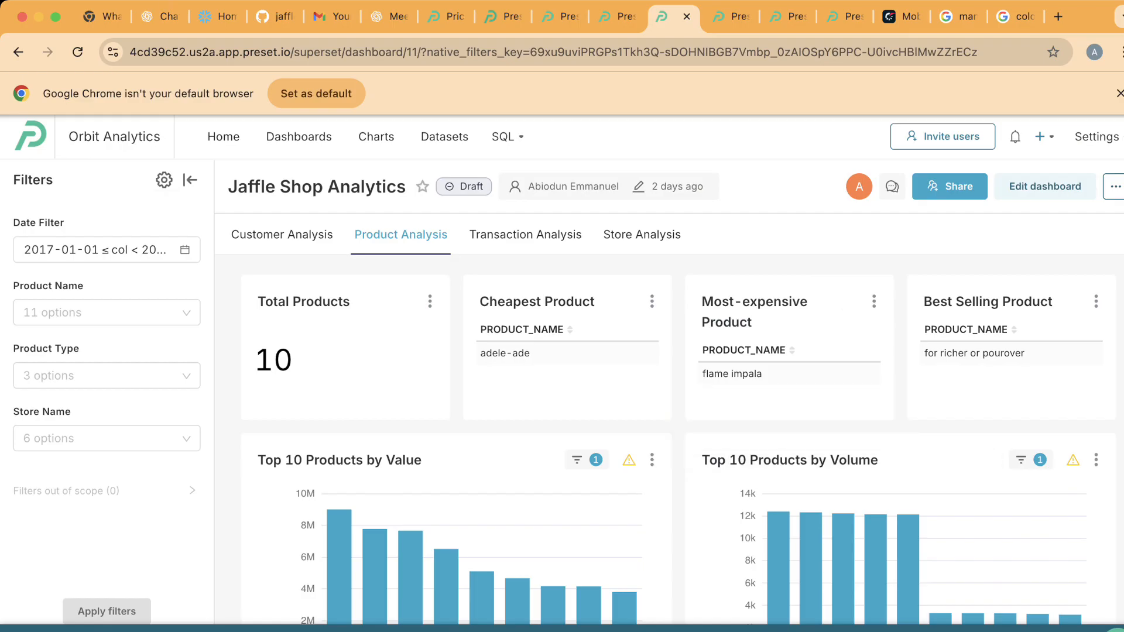
{"action": "scroll", "coordinate": [402, 410], "scroll_direction": "down", "scroll_amount": 2}
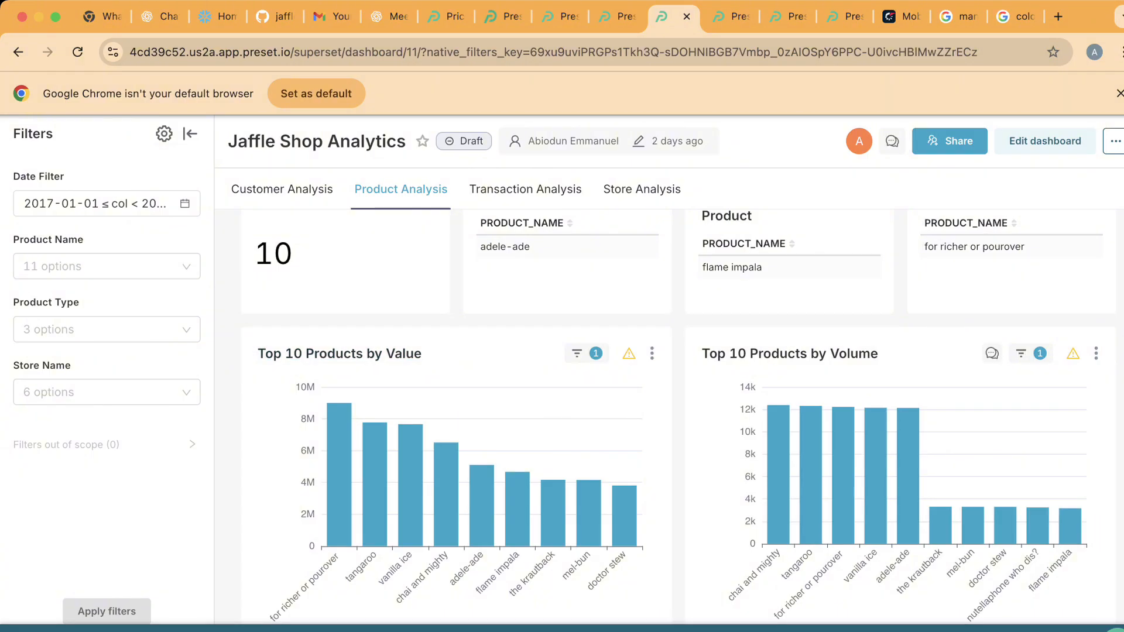
{"action": "scroll", "coordinate": [811, 351], "scroll_direction": "down", "scroll_amount": 2}
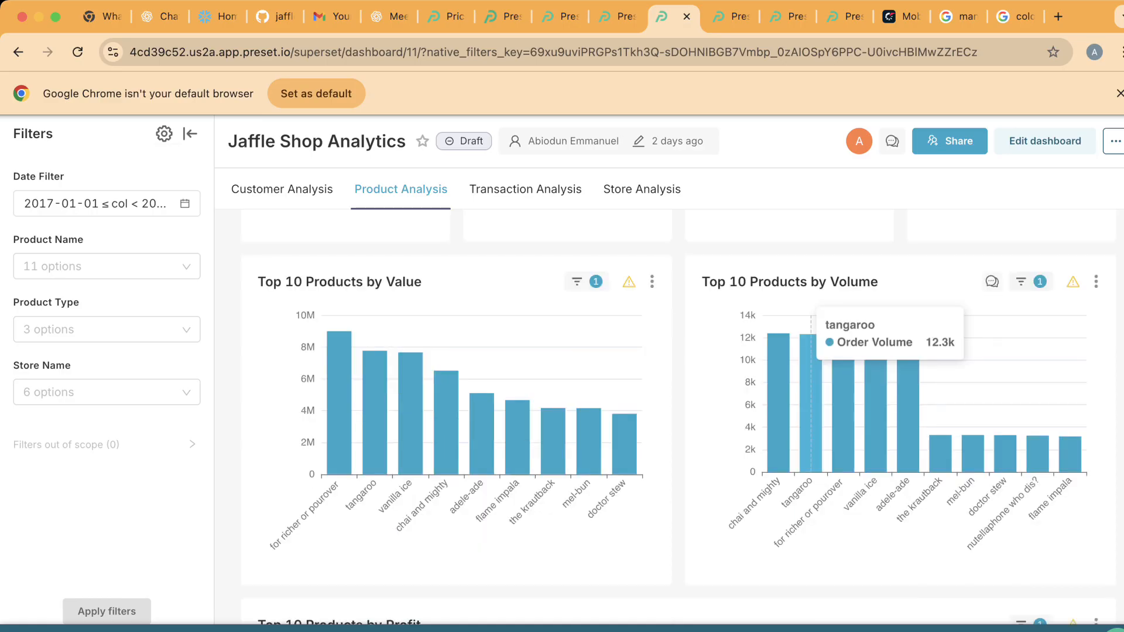
{"action": "scroll", "coordinate": [811, 351], "scroll_direction": "down", "scroll_amount": 8}
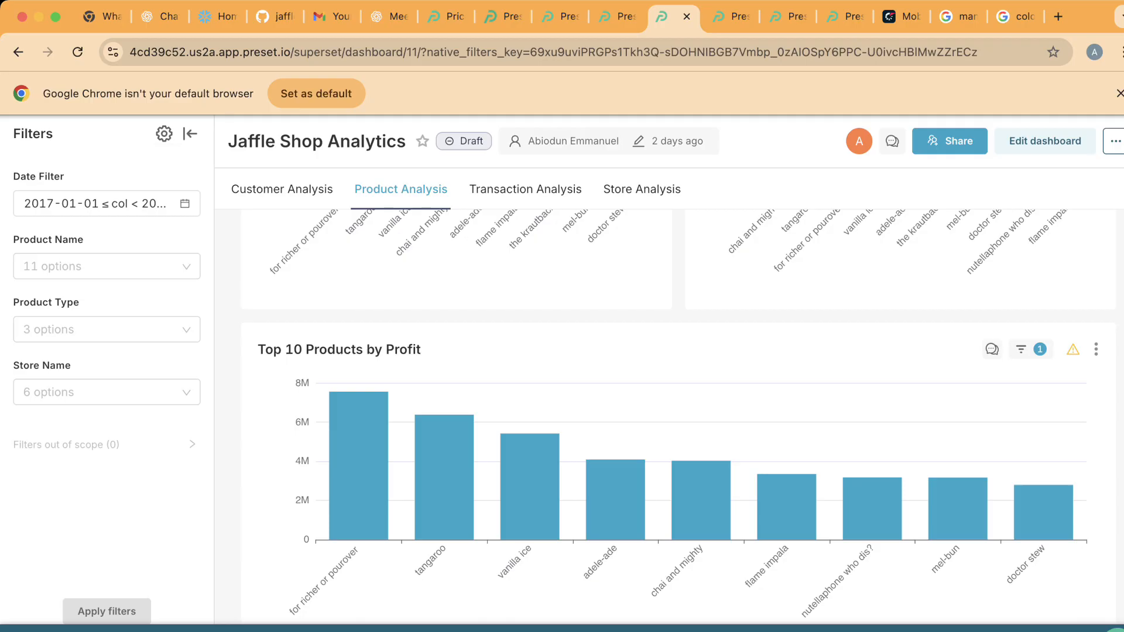
Step: Examine the tangaroo and for richer or pourover bars in the Top 10 Products by Profit chart
{"action": "mouse_move", "coordinate": [417, 395]}
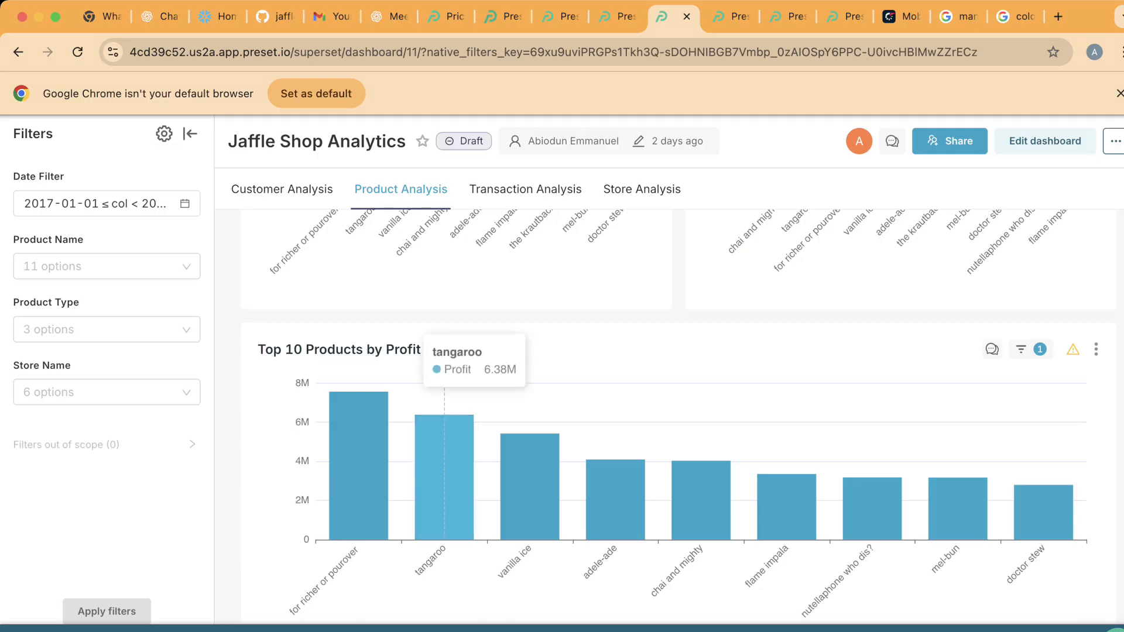
{"action": "mouse_move", "coordinate": [358, 422]}
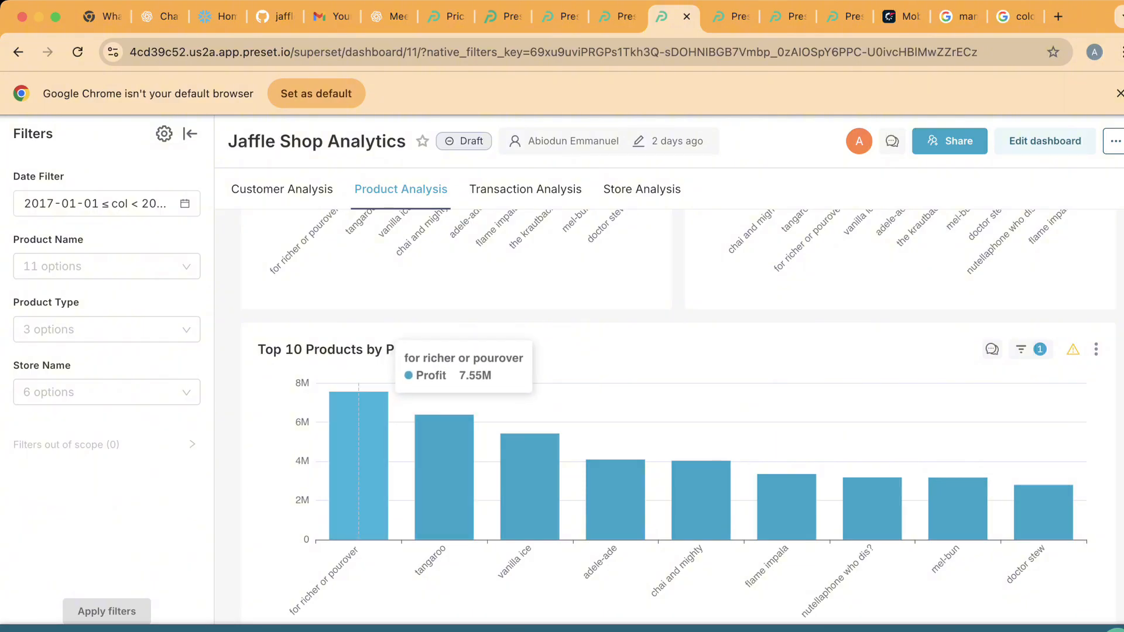
{"action": "scroll", "coordinate": [359, 399], "scroll_direction": "up", "scroll_amount": 10}
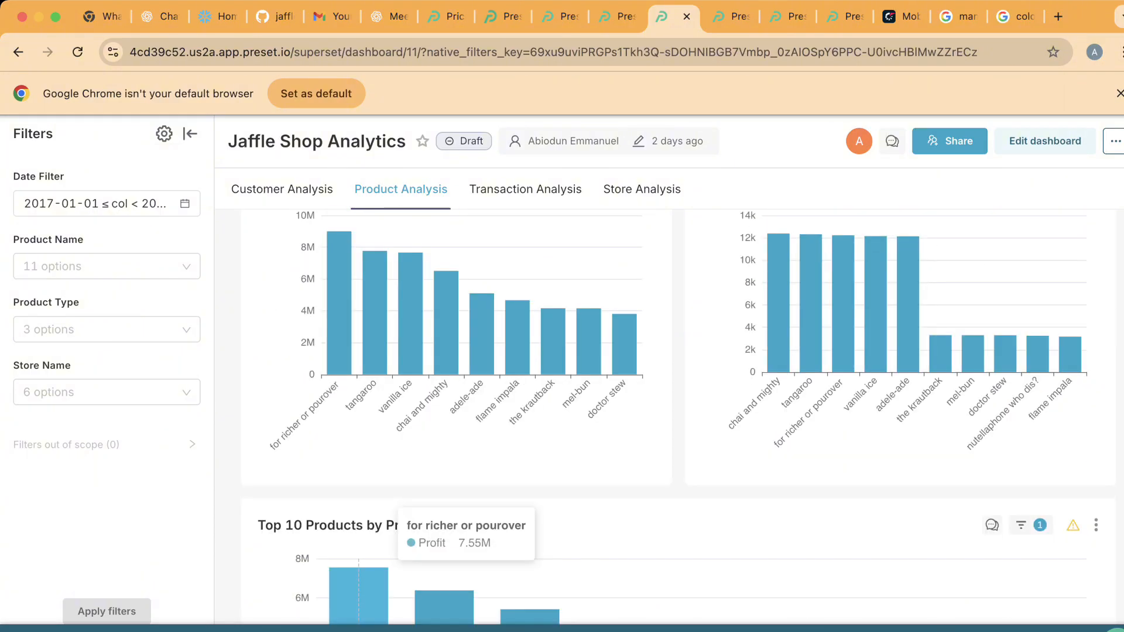
{"action": "scroll", "coordinate": [527, 234], "scroll_direction": "up", "scroll_amount": 2}
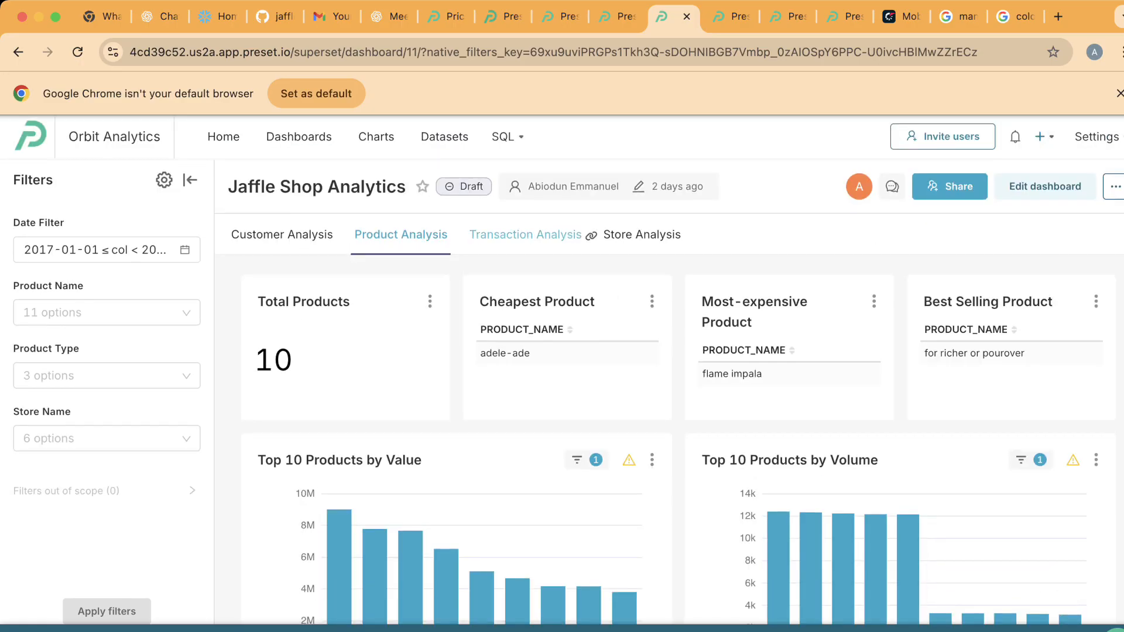
Step: Open the dashboard's Transaction Analysis section and examine the Monthly Distribution of Order Value and Order Volume charts
{"action": "left_click", "coordinate": [526, 234]}
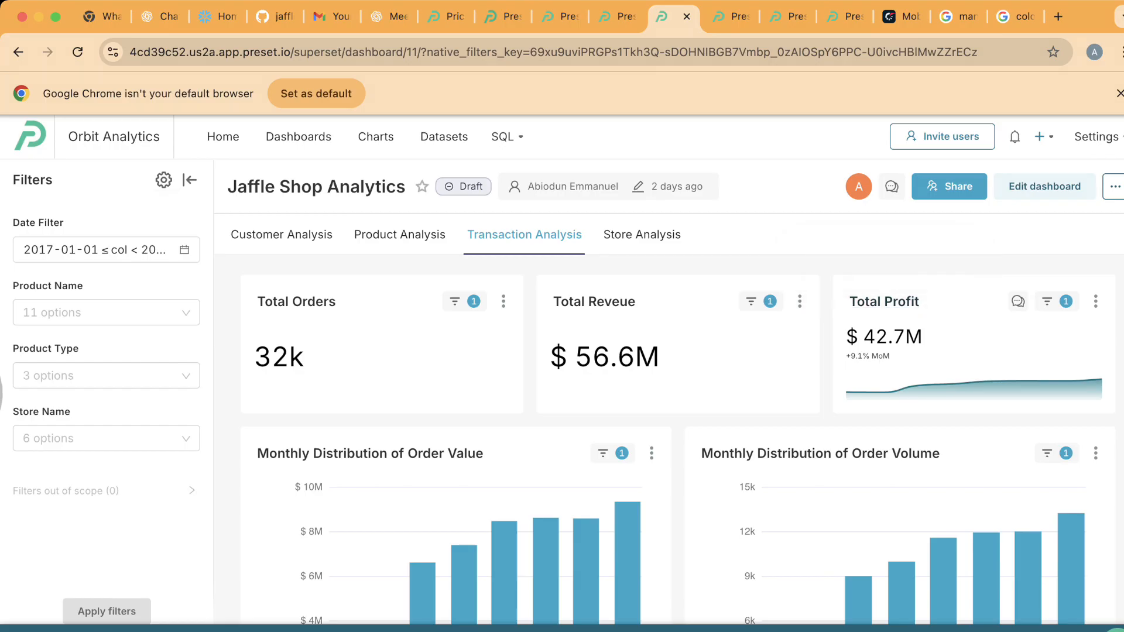
{"action": "scroll", "coordinate": [505, 468], "scroll_direction": "down", "scroll_amount": 2}
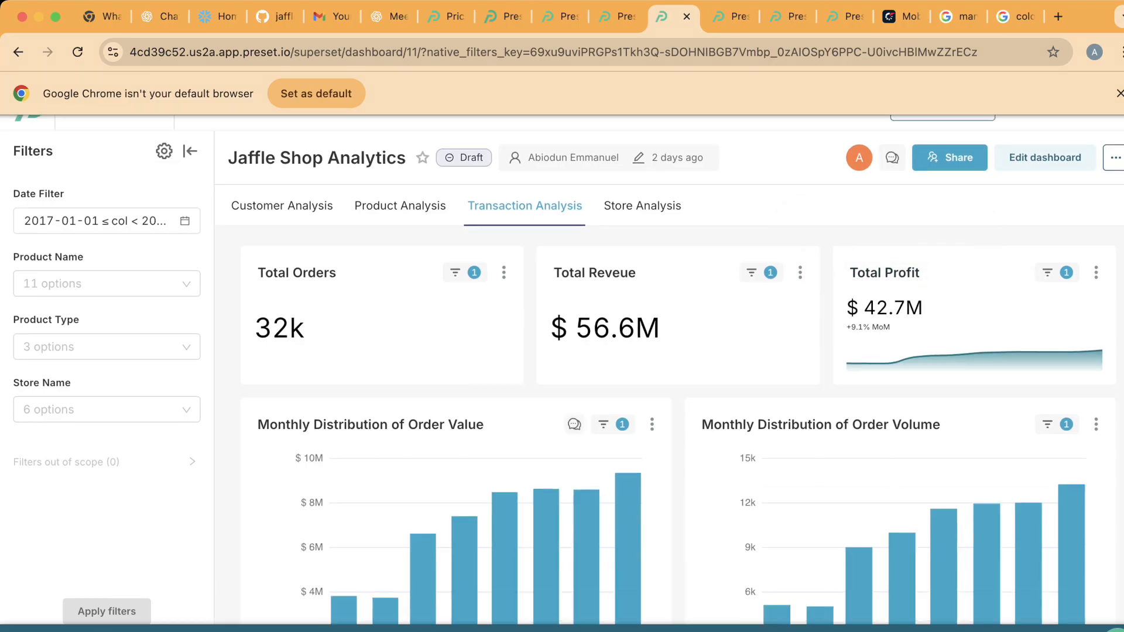
{"action": "scroll", "coordinate": [505, 469], "scroll_direction": "down", "scroll_amount": 1}
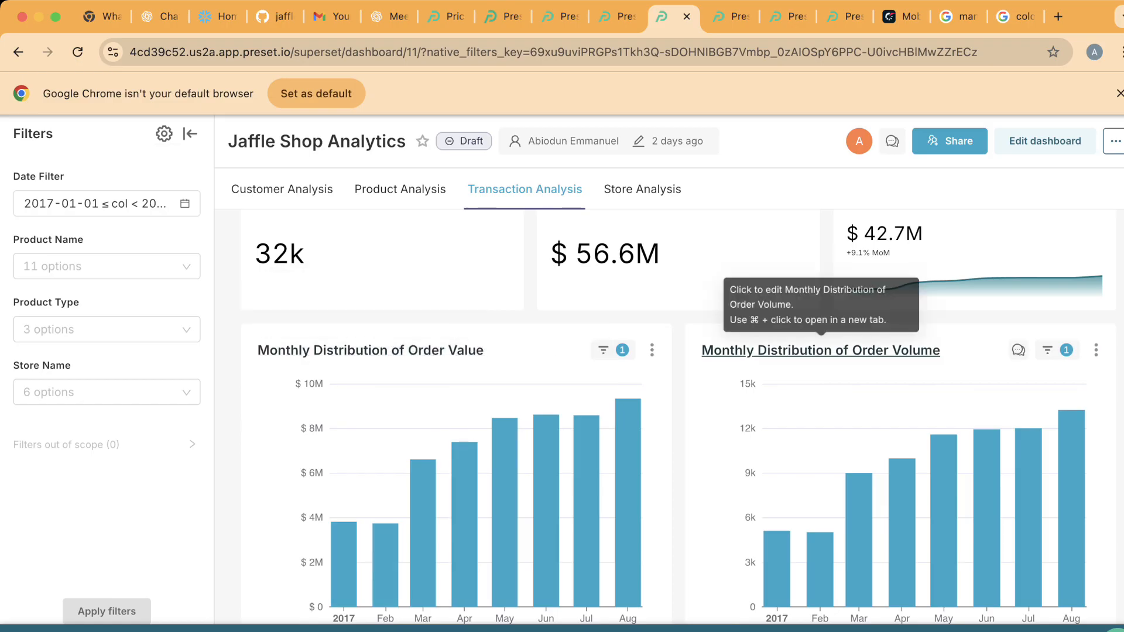
{"action": "mouse_move", "coordinate": [369, 460]}
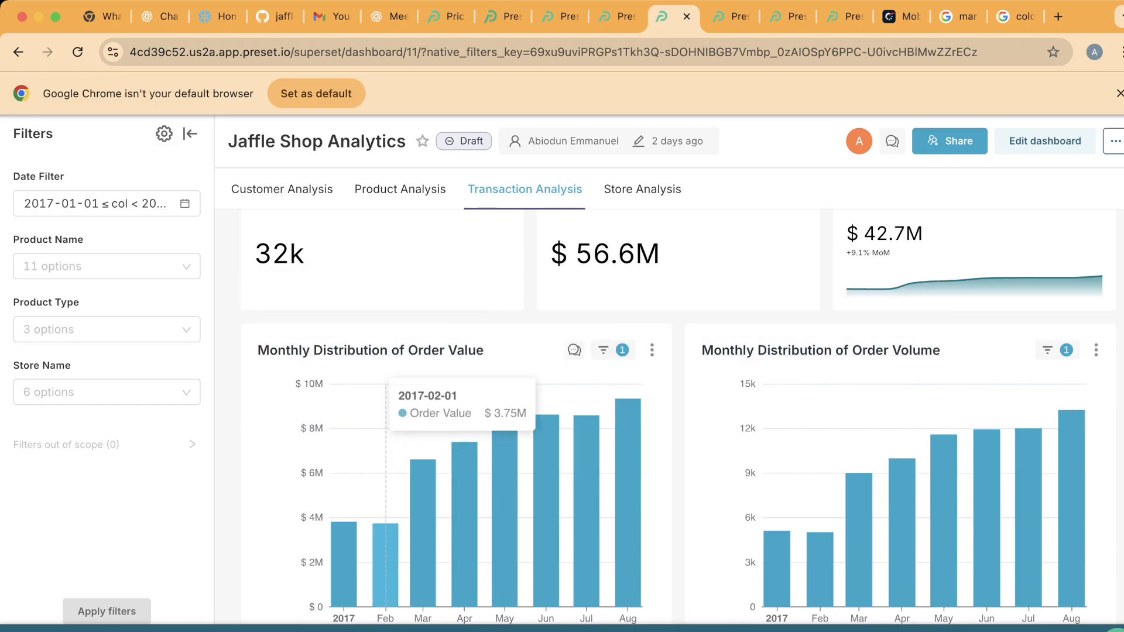
{"action": "scroll", "coordinate": [404, 463], "scroll_direction": "down", "scroll_amount": 3}
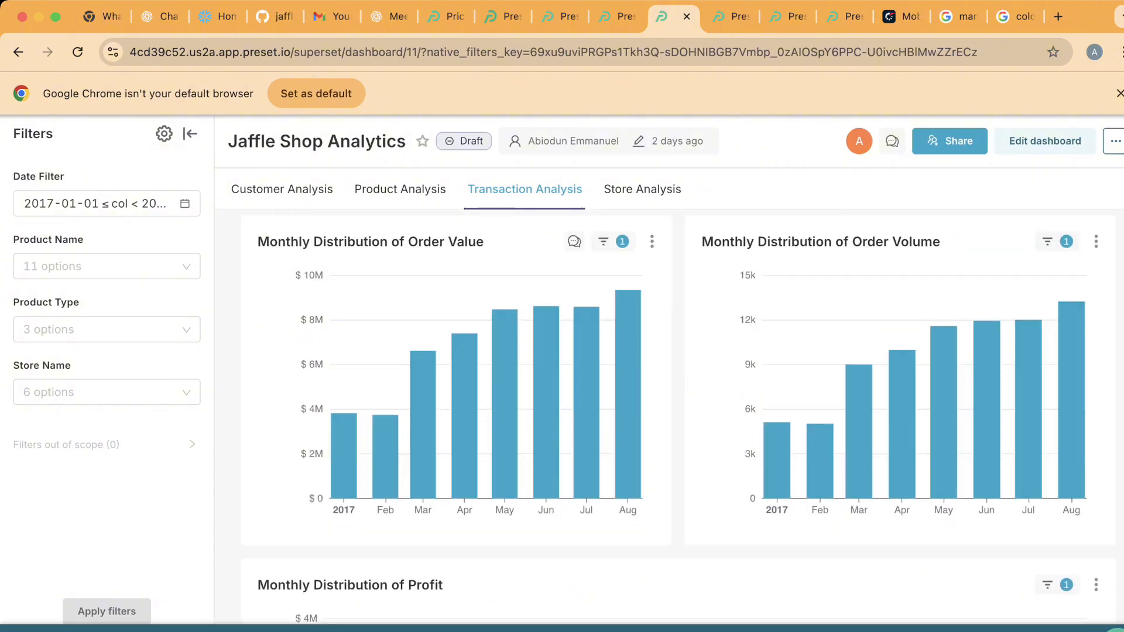
{"action": "mouse_move", "coordinate": [463, 257]}
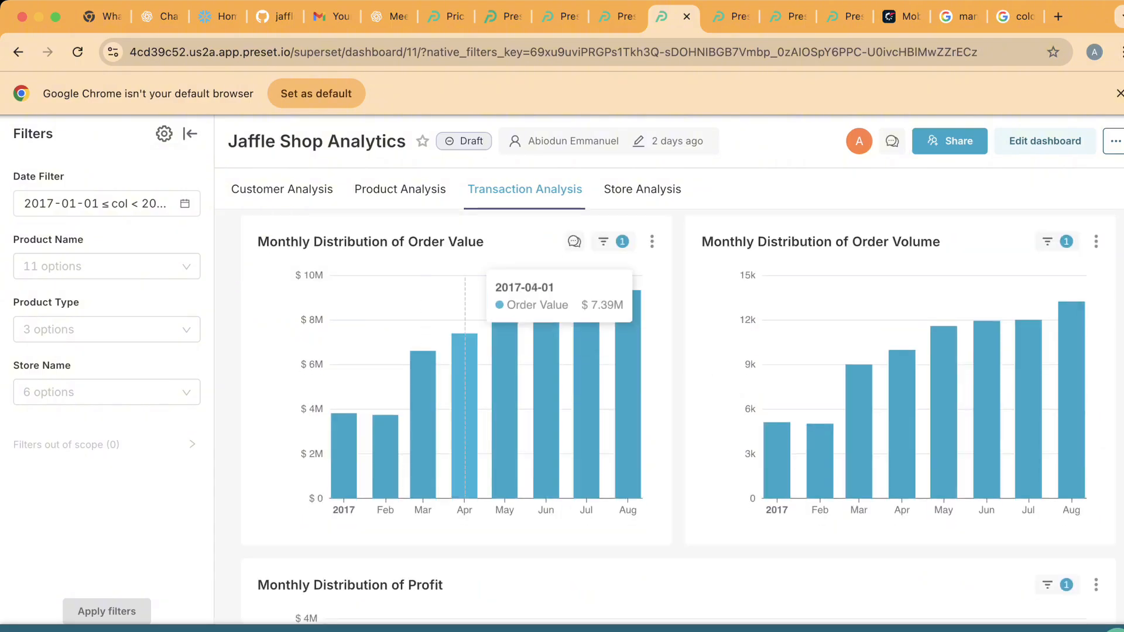
{"action": "mouse_move", "coordinate": [860, 286]}
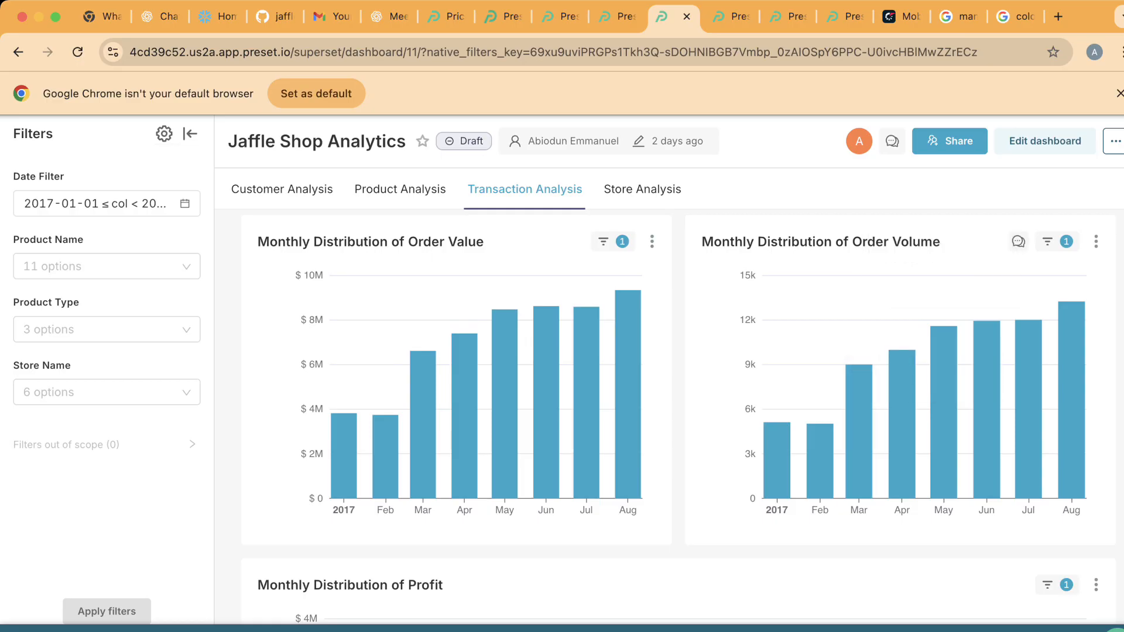
Step: Examine the Monthly Distribution of Profit chart, including its April 2017 bar
{"action": "scroll", "coordinate": [510, 364], "scroll_direction": "down", "scroll_amount": 2}
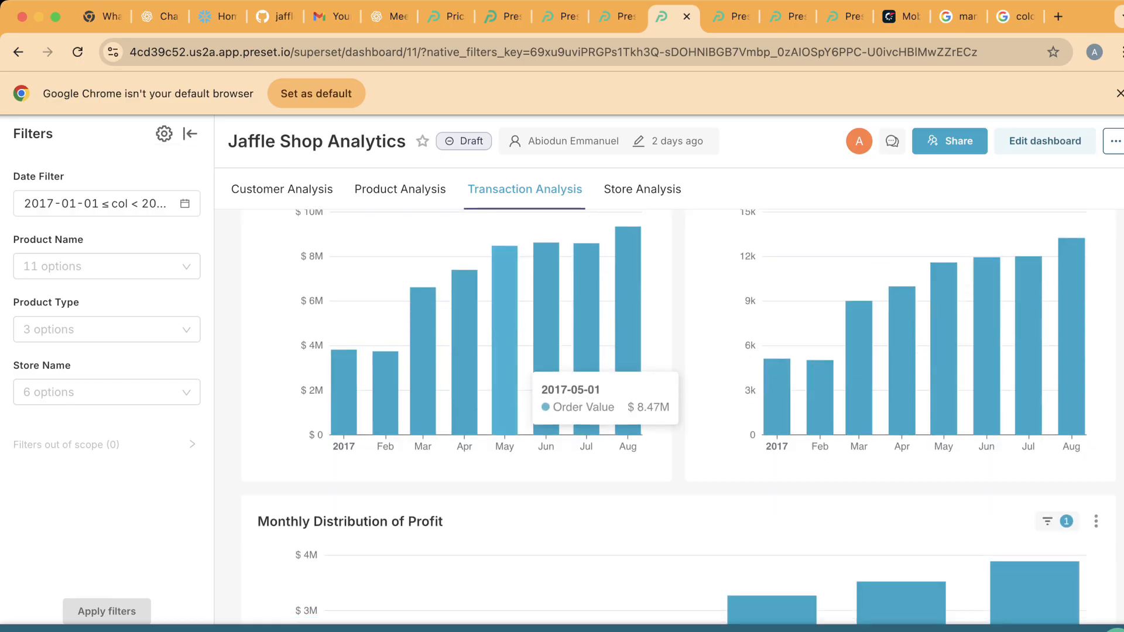
{"action": "scroll", "coordinate": [509, 374], "scroll_direction": "down", "scroll_amount": 2}
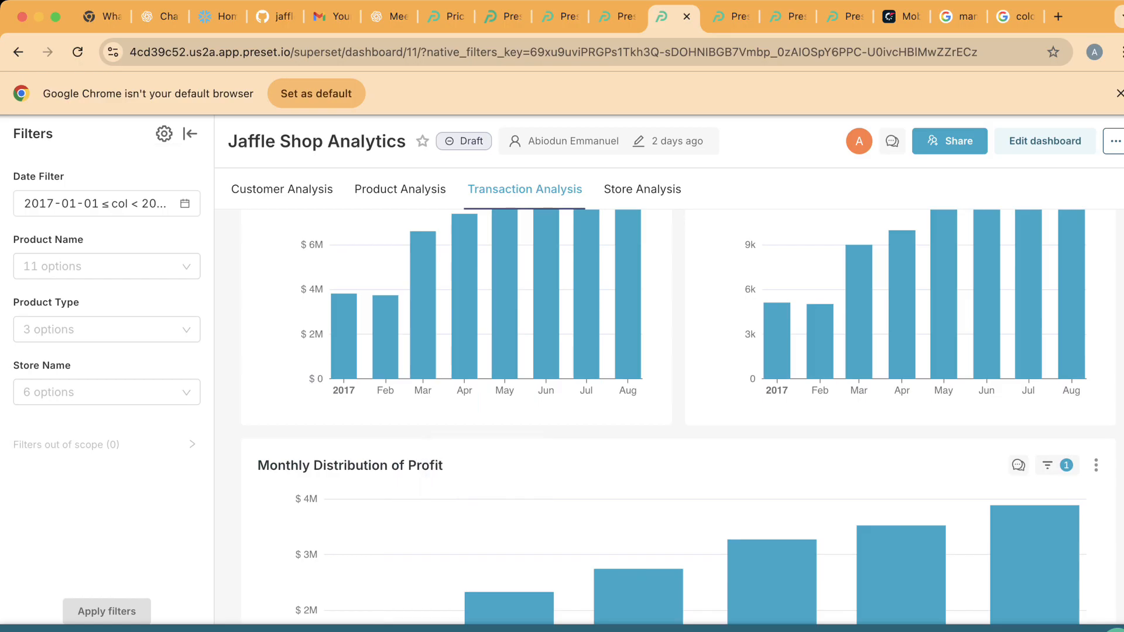
{"action": "scroll", "coordinate": [508, 481], "scroll_direction": "down", "scroll_amount": 2}
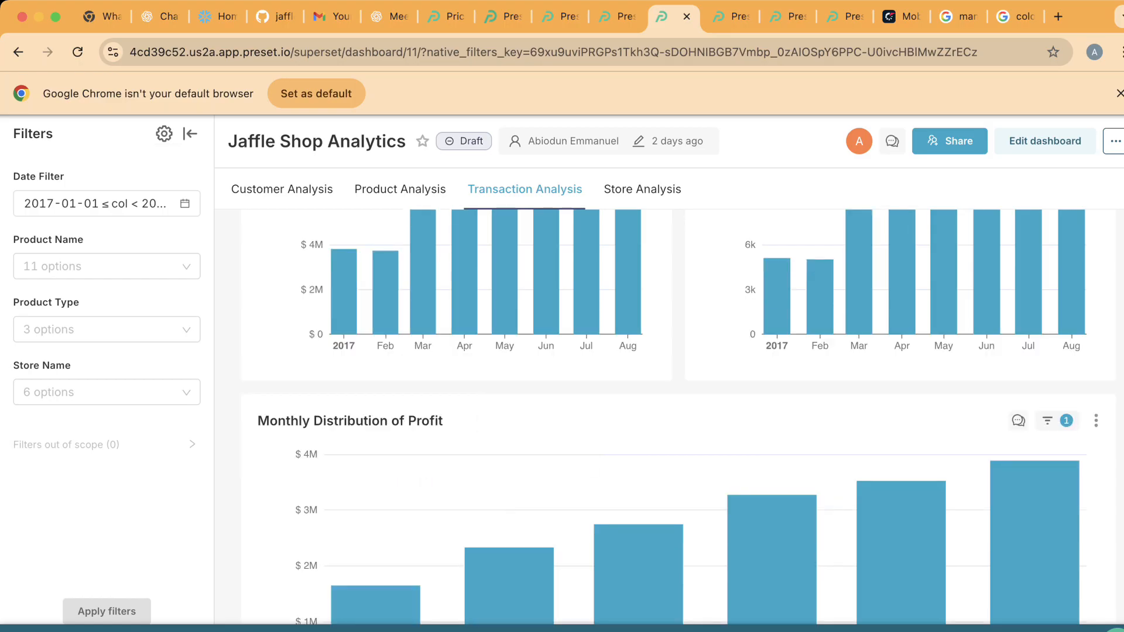
{"action": "scroll", "coordinate": [678, 417], "scroll_direction": "down", "scroll_amount": 2}
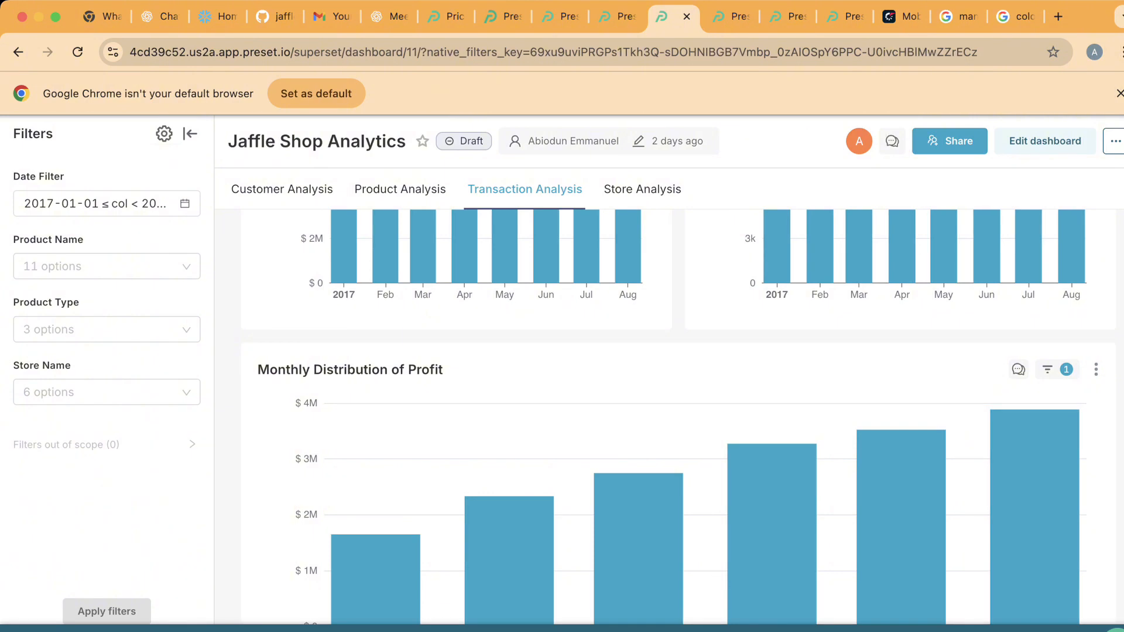
{"action": "scroll", "coordinate": [509, 433], "scroll_direction": "down", "scroll_amount": 1}
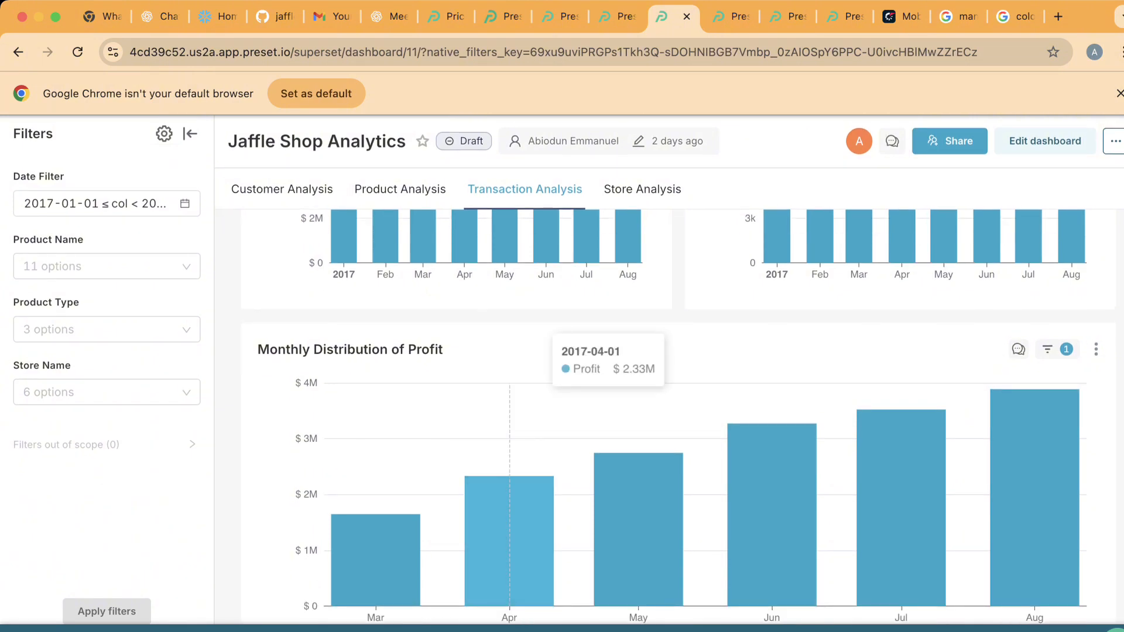
{"action": "mouse_move", "coordinate": [525, 429]}
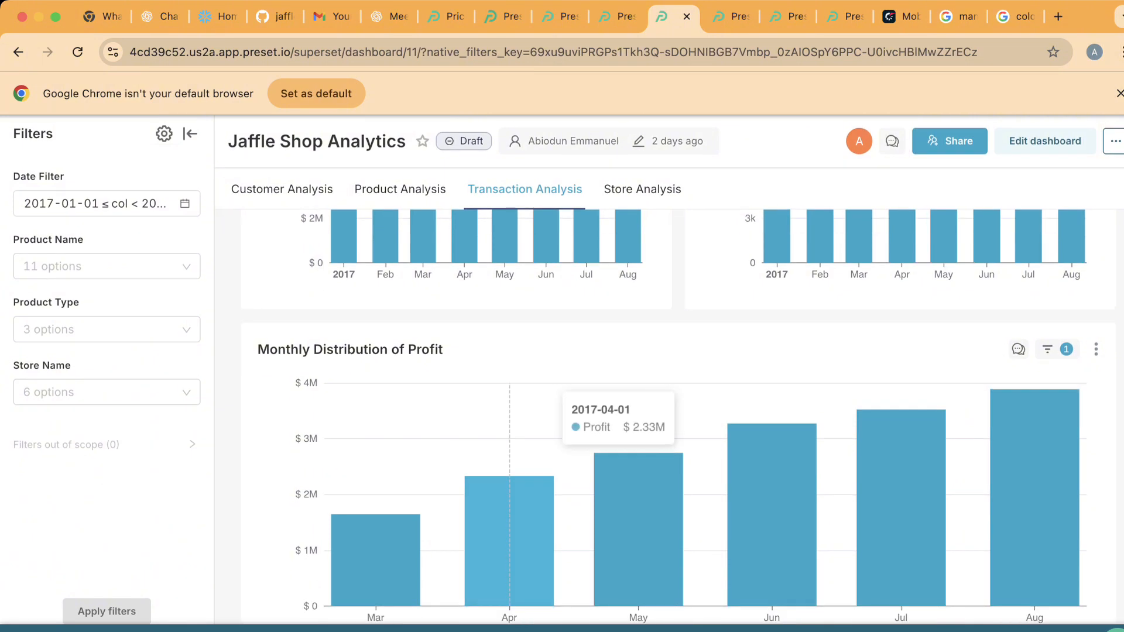
Step: Highlight the Total Profit figure and its month-over-month change, comparing them with the July and August bars of the monthly profit chart
{"action": "scroll", "coordinate": [510, 433], "scroll_direction": "up", "scroll_amount": 5}
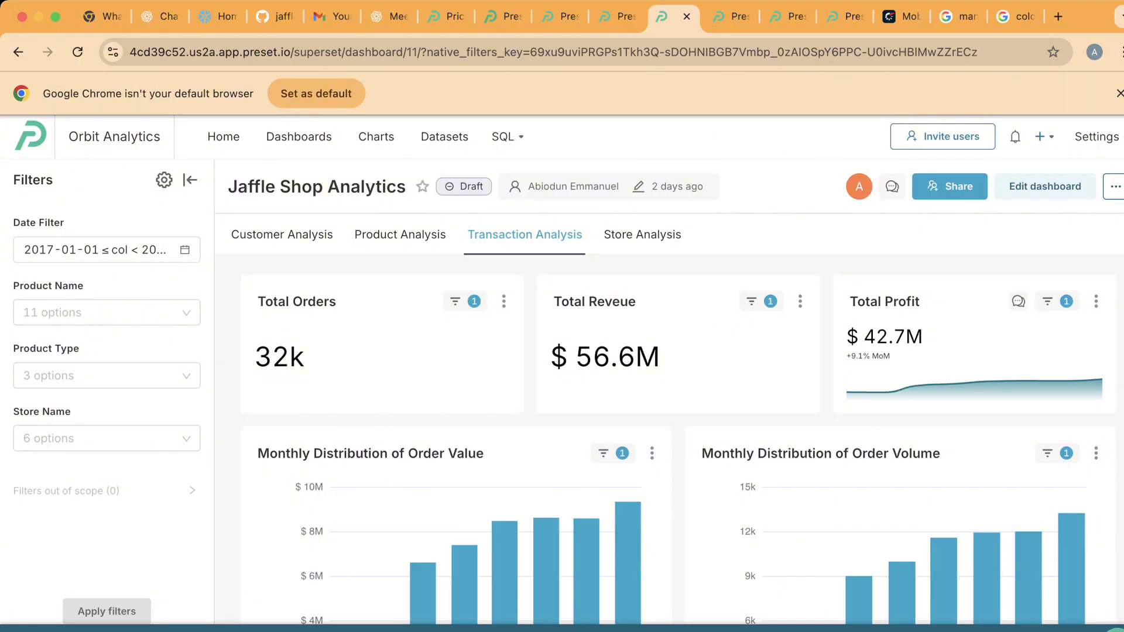
{"action": "left_click_drag", "start_coordinate": [924, 337], "coordinate": [847, 337]}
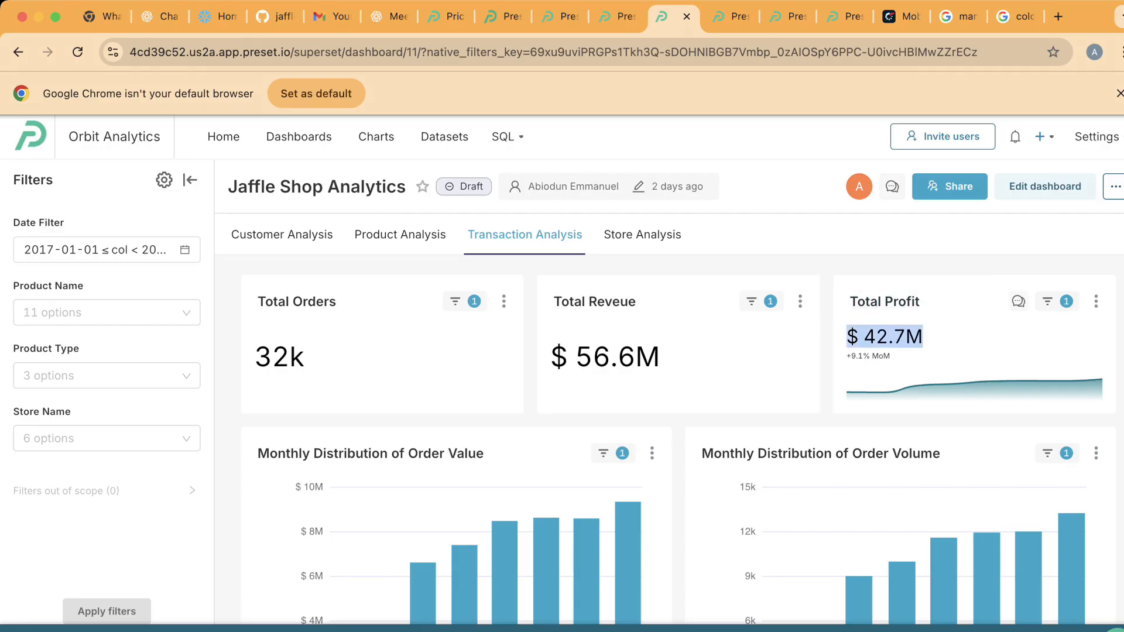
{"action": "left_click_drag", "start_coordinate": [891, 356], "coordinate": [846, 356]}
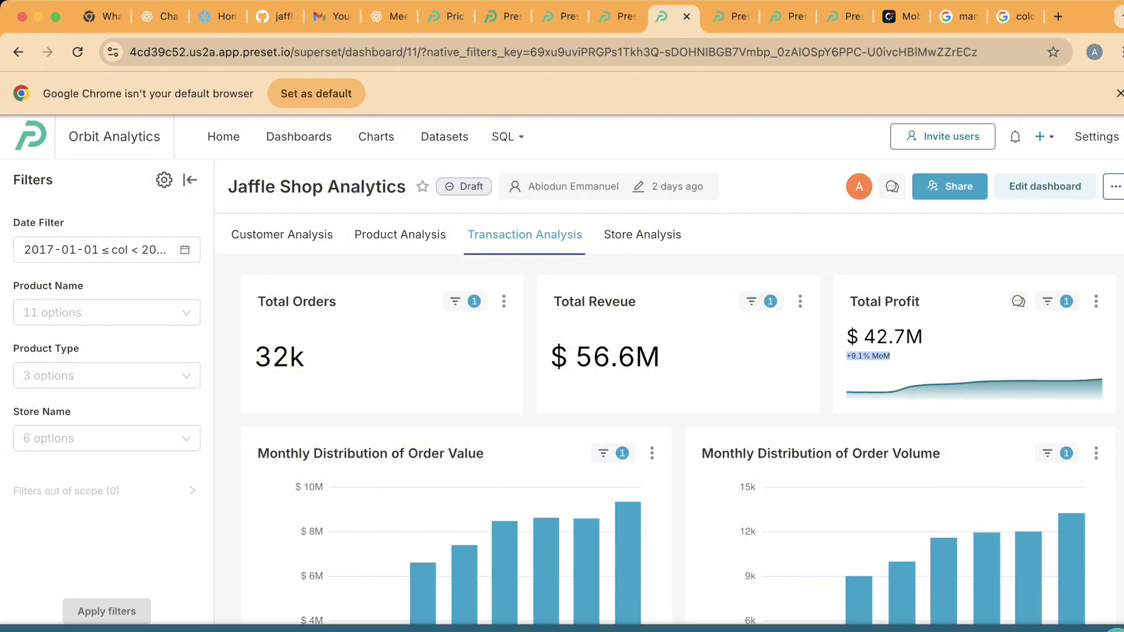
{"action": "scroll", "coordinate": [878, 351], "scroll_direction": "down", "scroll_amount": 10}
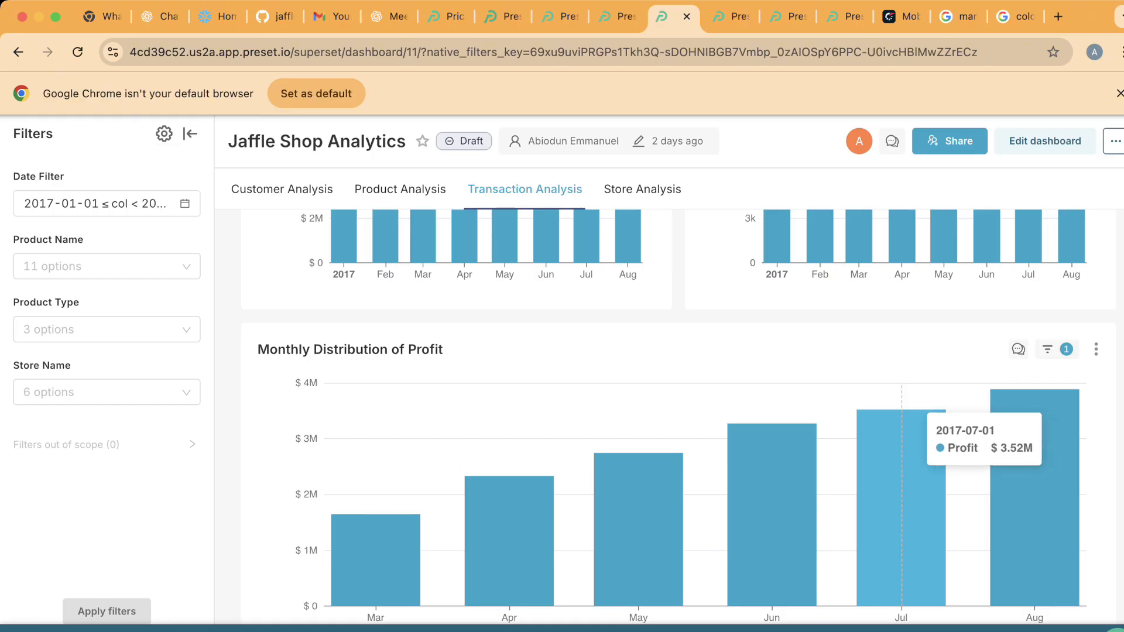
{"action": "scroll", "coordinate": [902, 433], "scroll_direction": "up", "scroll_amount": 10}
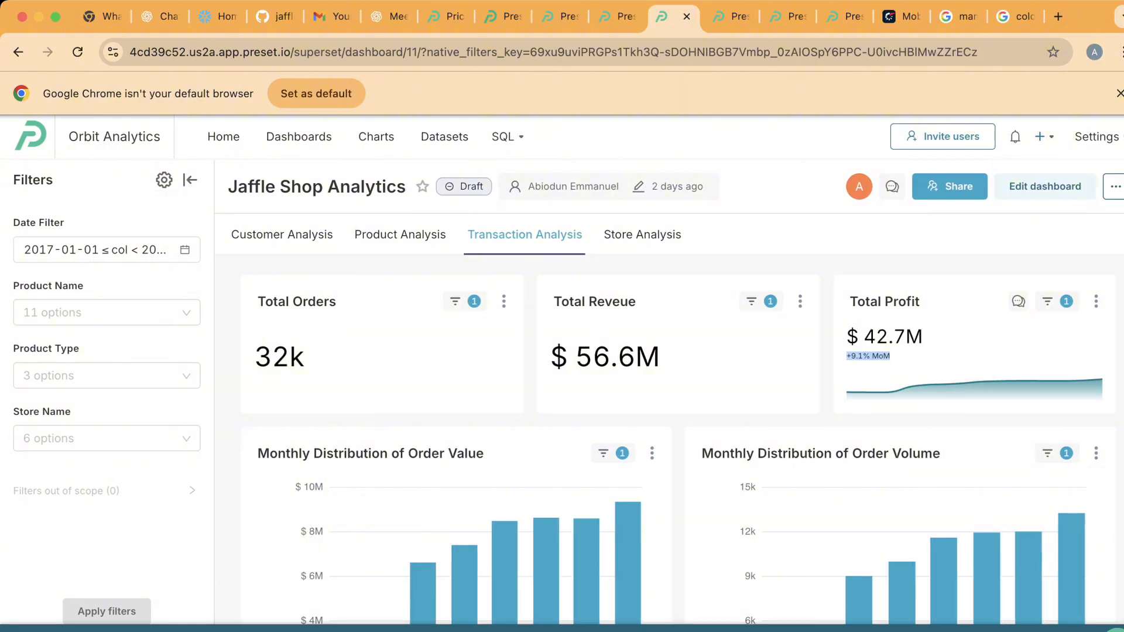
{"action": "scroll", "coordinate": [902, 410], "scroll_direction": "down", "scroll_amount": 8}
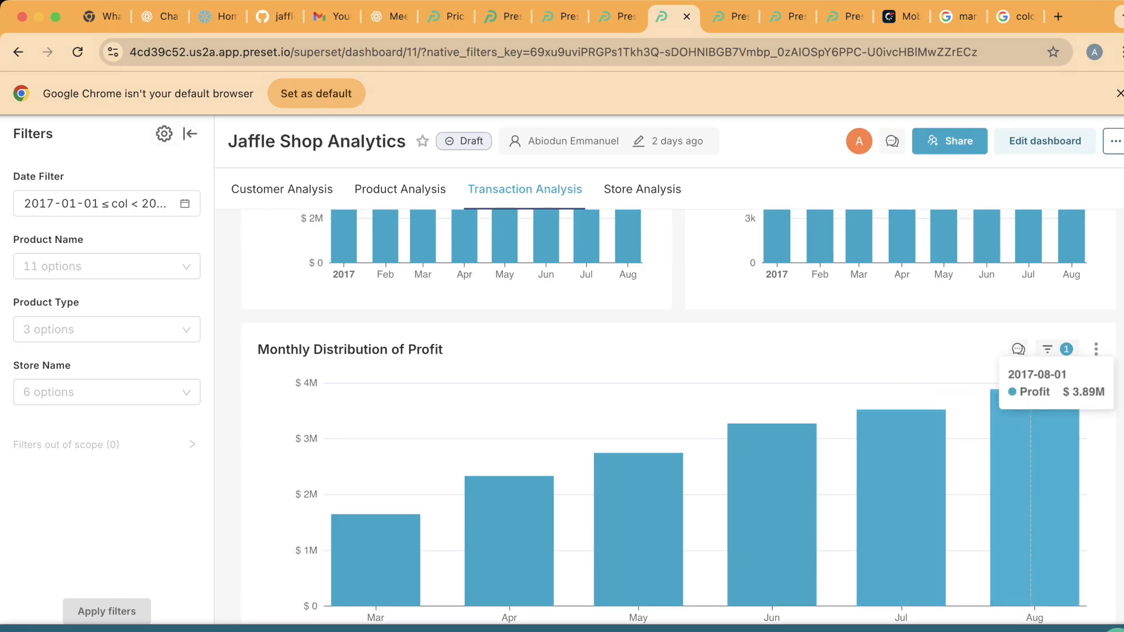
{"action": "scroll", "coordinate": [1031, 410], "scroll_direction": "up", "scroll_amount": 10}
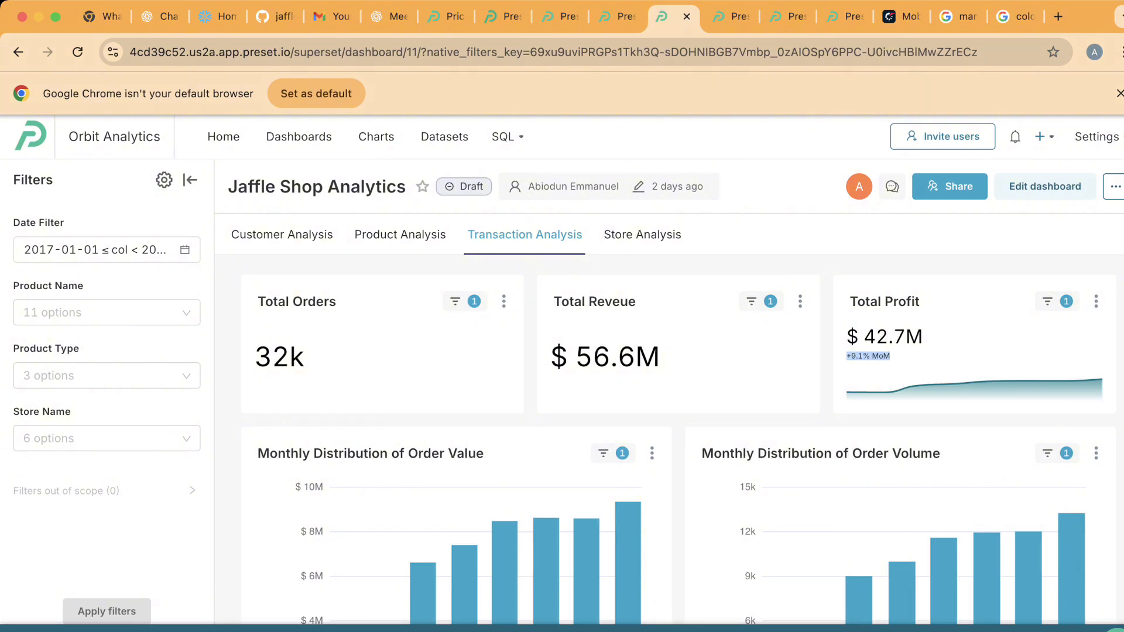
Step: Switch to the Monthly Distribution of Active Customers chart's browser tab and open the full charts list from there
{"action": "left_click", "coordinate": [618, 16]}
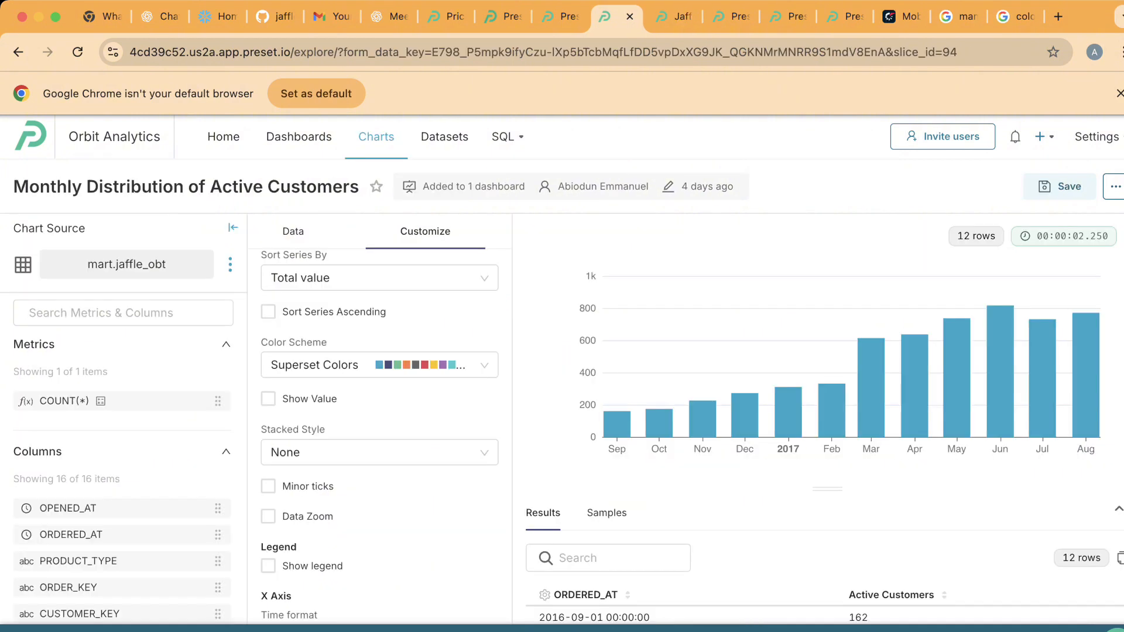
{"action": "left_click", "coordinate": [679, 16]}
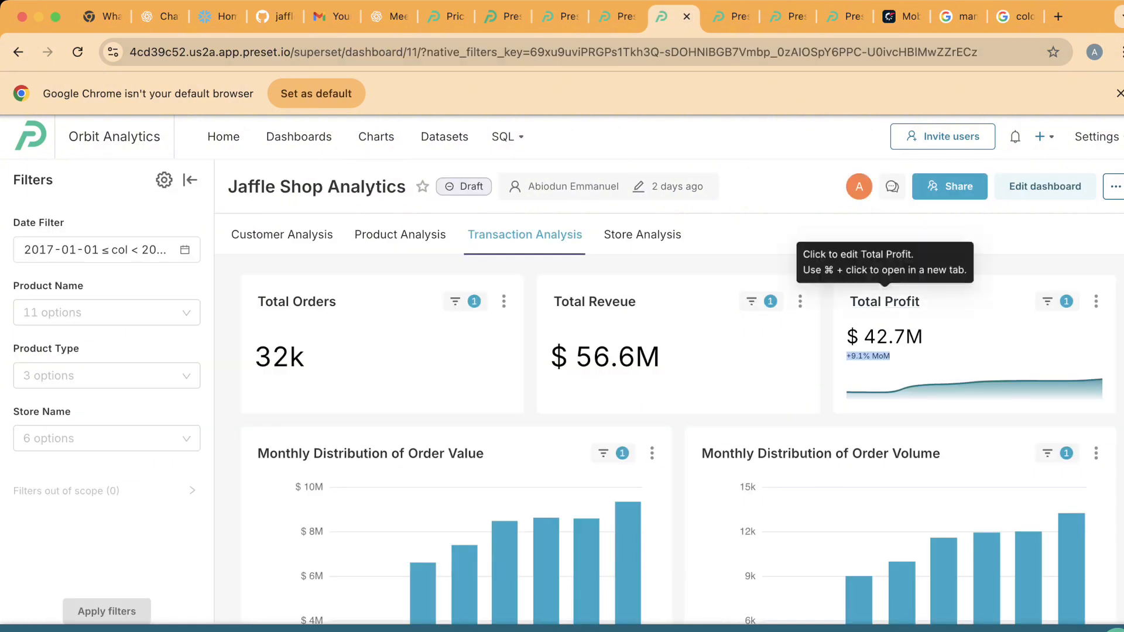
{"action": "left_click", "coordinate": [617, 17]}
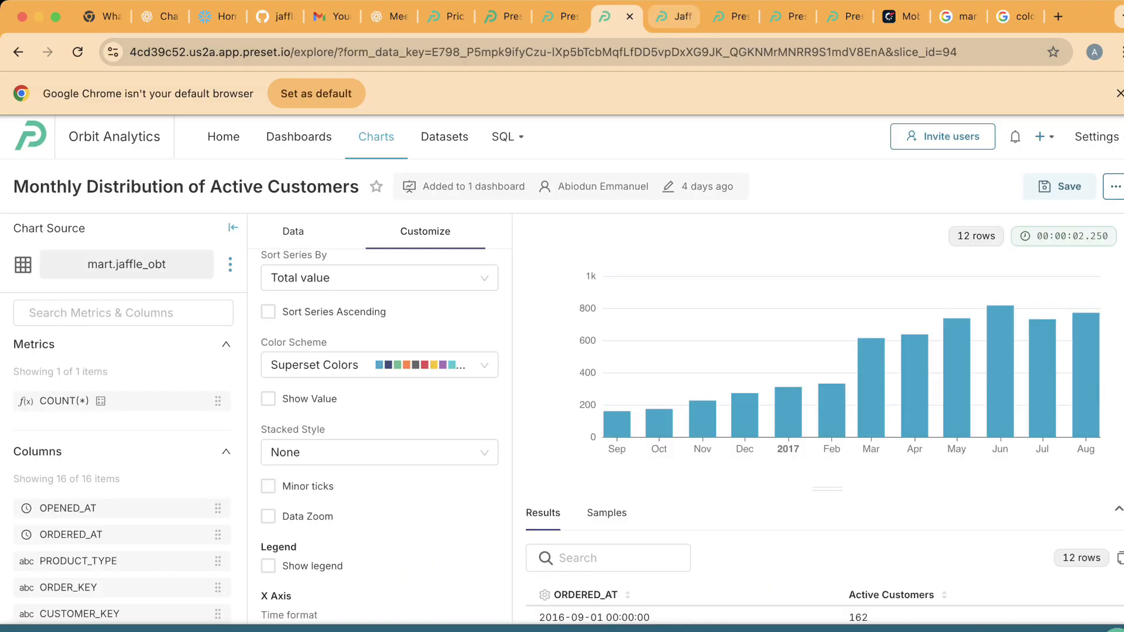
{"action": "left_click", "coordinate": [676, 17]}
{"action": "left_click", "coordinate": [609, 16]}
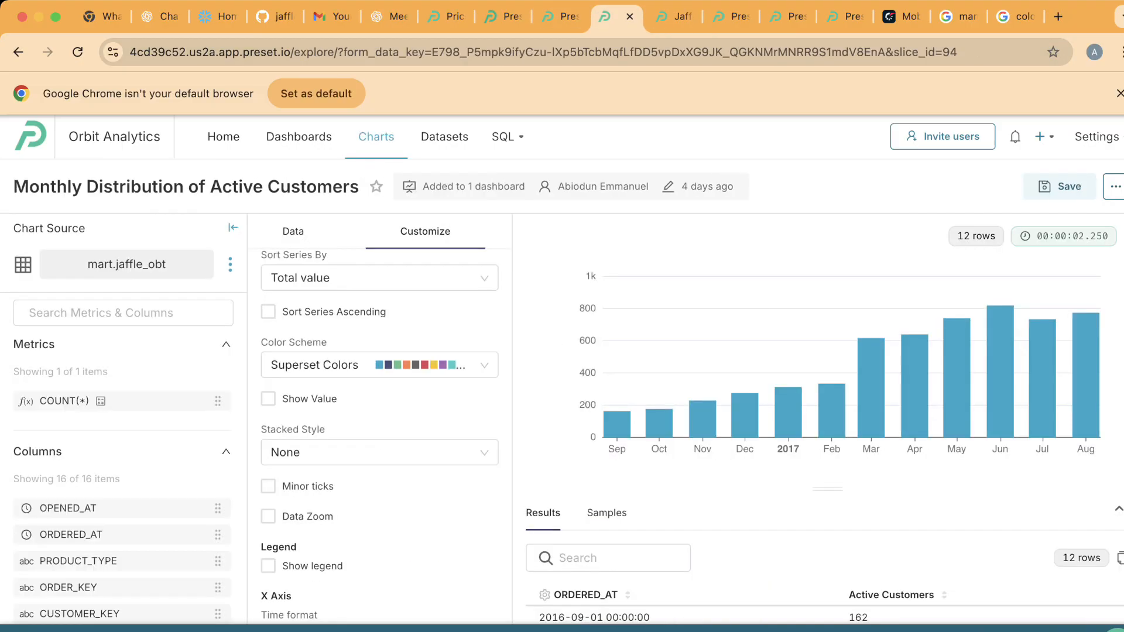
{"action": "left_click", "coordinate": [376, 137]}
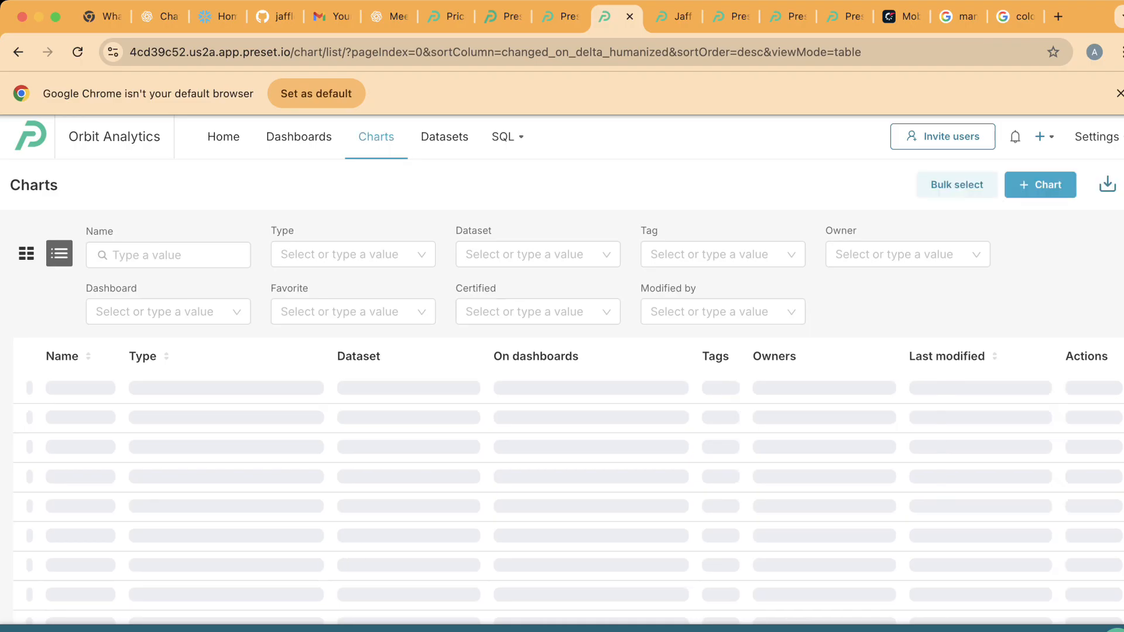
Step: Filter the charts list by the dashboard author as owner and locate the Total Profit chart
{"action": "left_click", "coordinate": [907, 254]}
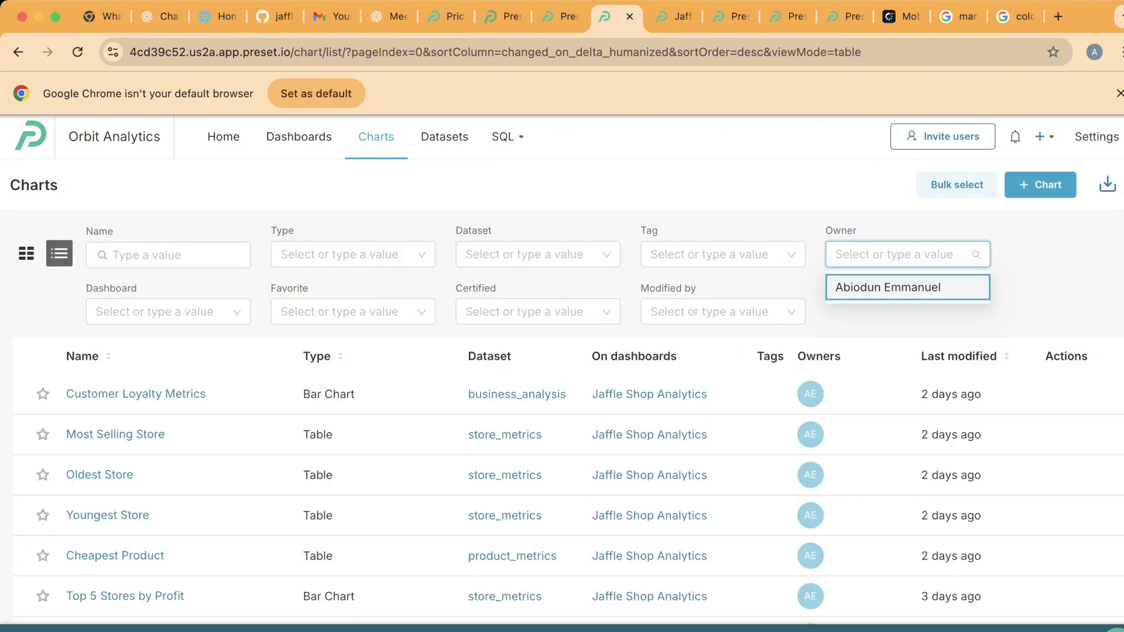
{"action": "left_click", "coordinate": [907, 288]}
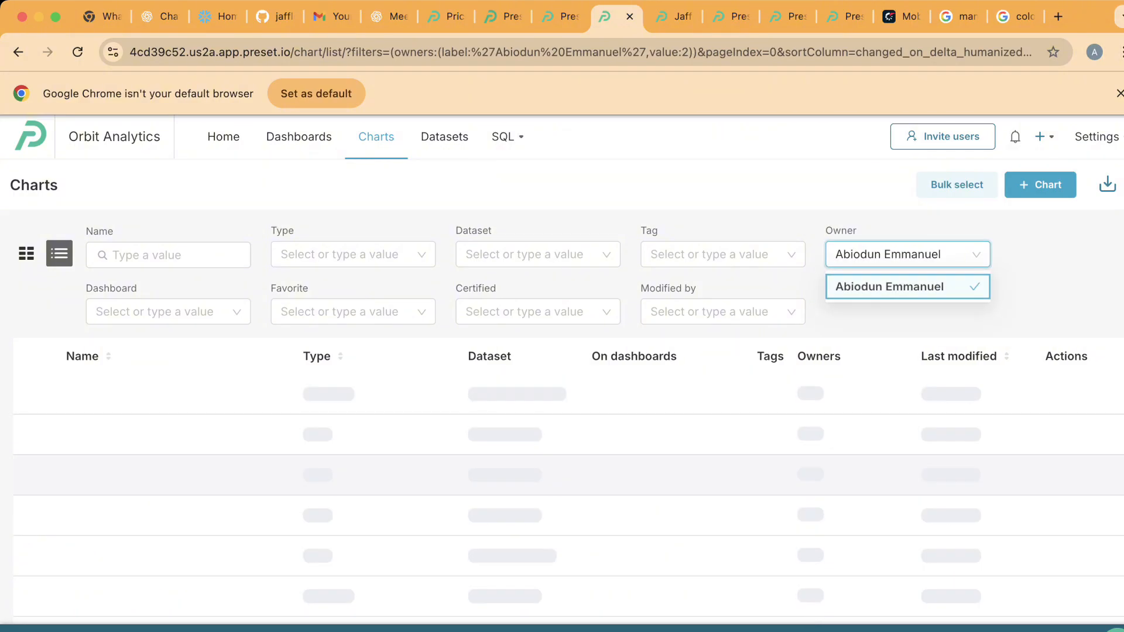
{"action": "scroll", "coordinate": [562, 369], "scroll_direction": "down", "scroll_amount": 5}
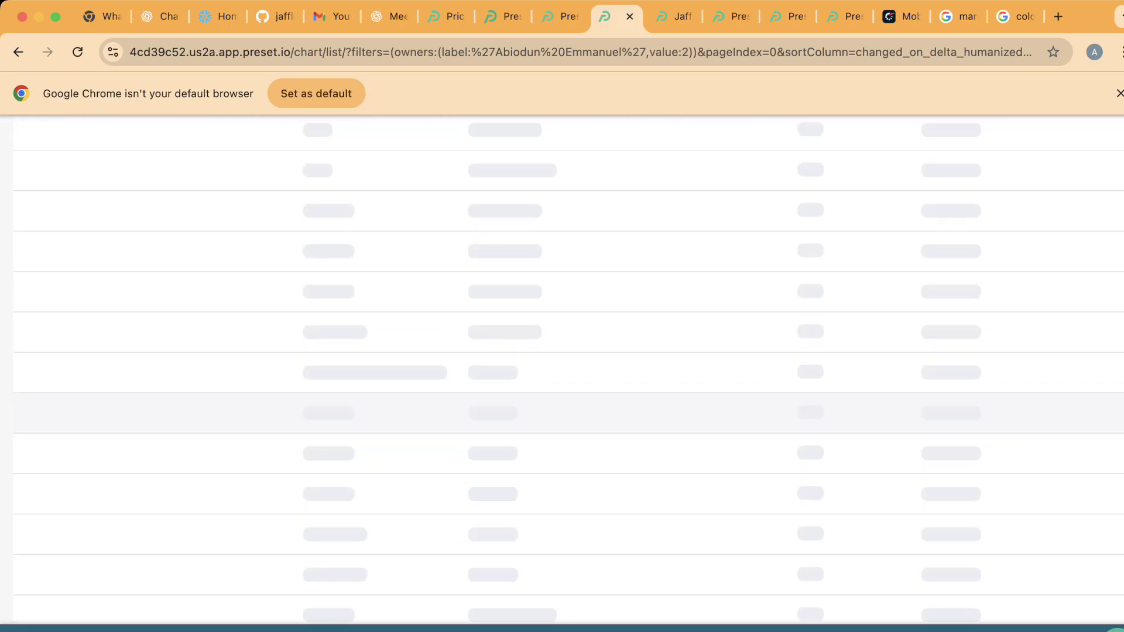
{"action": "scroll", "coordinate": [176, 481], "scroll_direction": "down", "scroll_amount": 4}
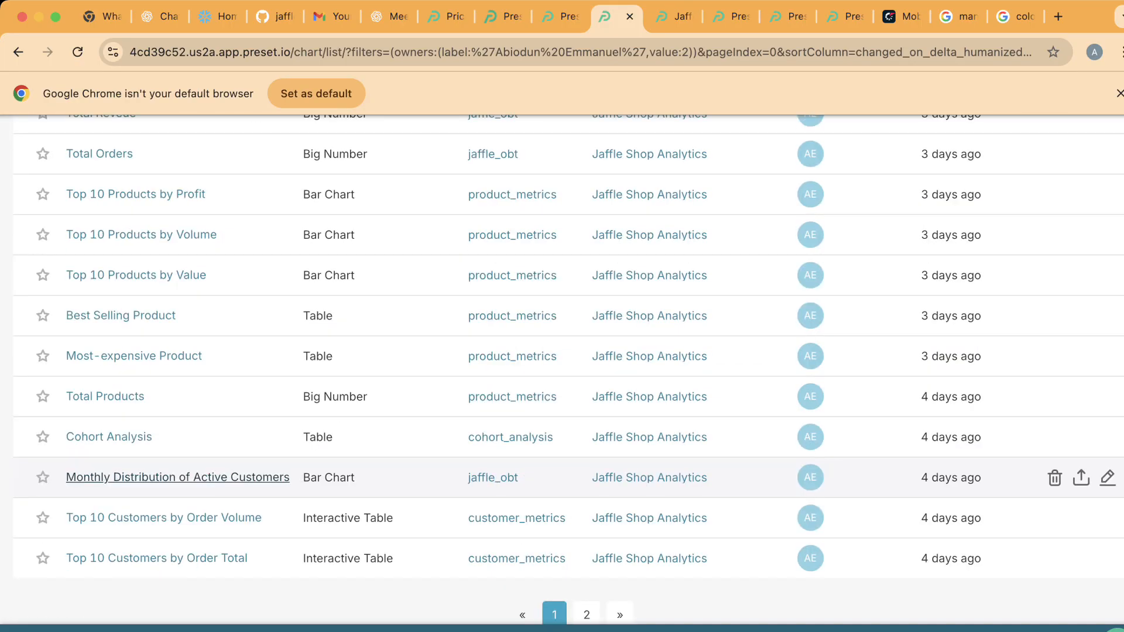
{"action": "scroll", "coordinate": [176, 480], "scroll_direction": "up", "scroll_amount": 5}
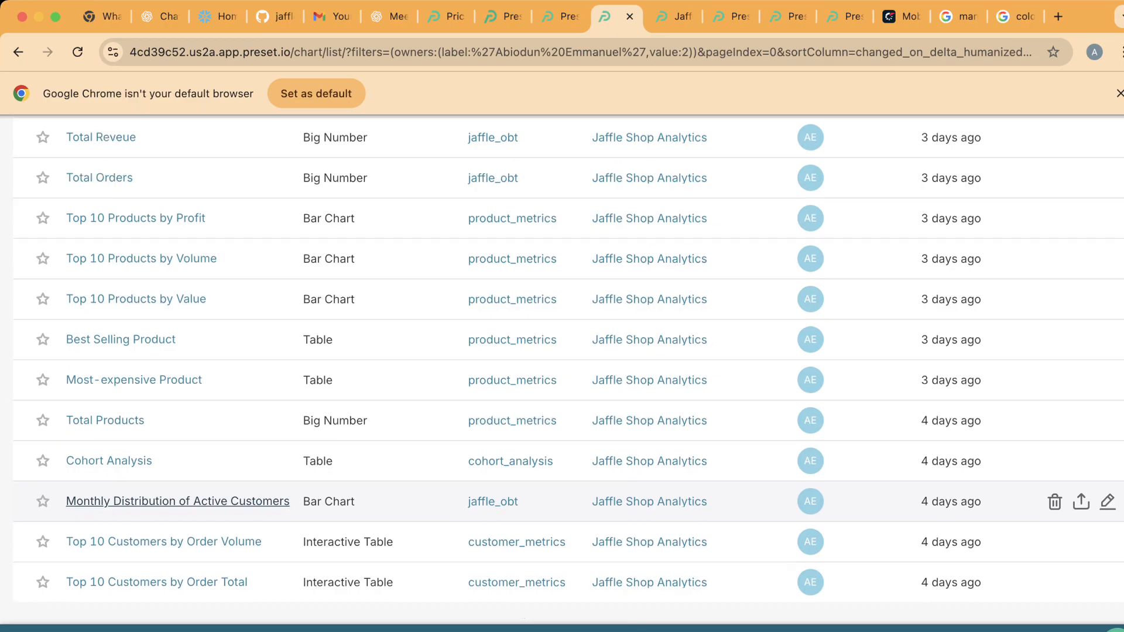
{"action": "scroll", "coordinate": [96, 354], "scroll_direction": "up", "scroll_amount": 2}
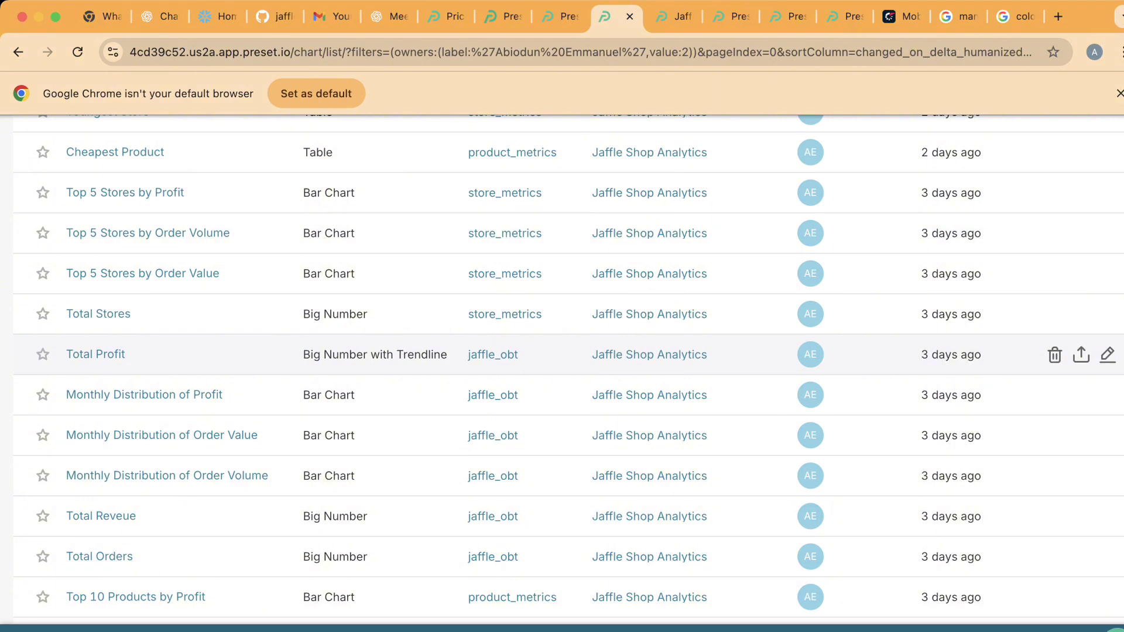
Step: Open the Total Profit chart and examine its query settings and comparison options, including the period lag and comparison suffix
{"action": "left_click", "coordinate": [95, 355]}
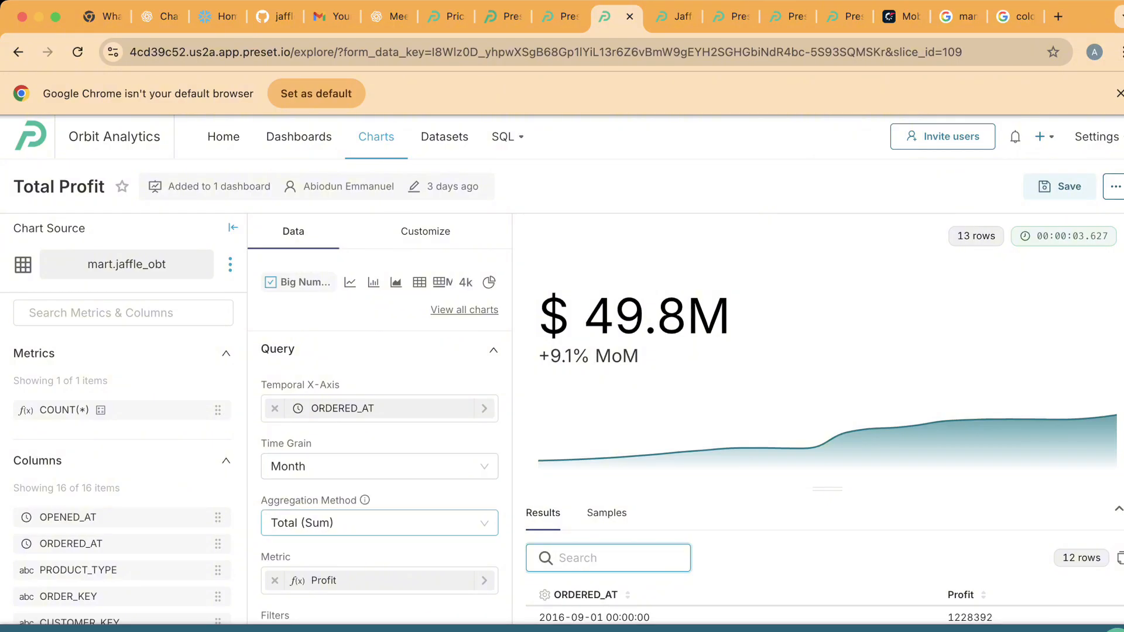
{"action": "scroll", "coordinate": [380, 466], "scroll_direction": "down", "scroll_amount": 1}
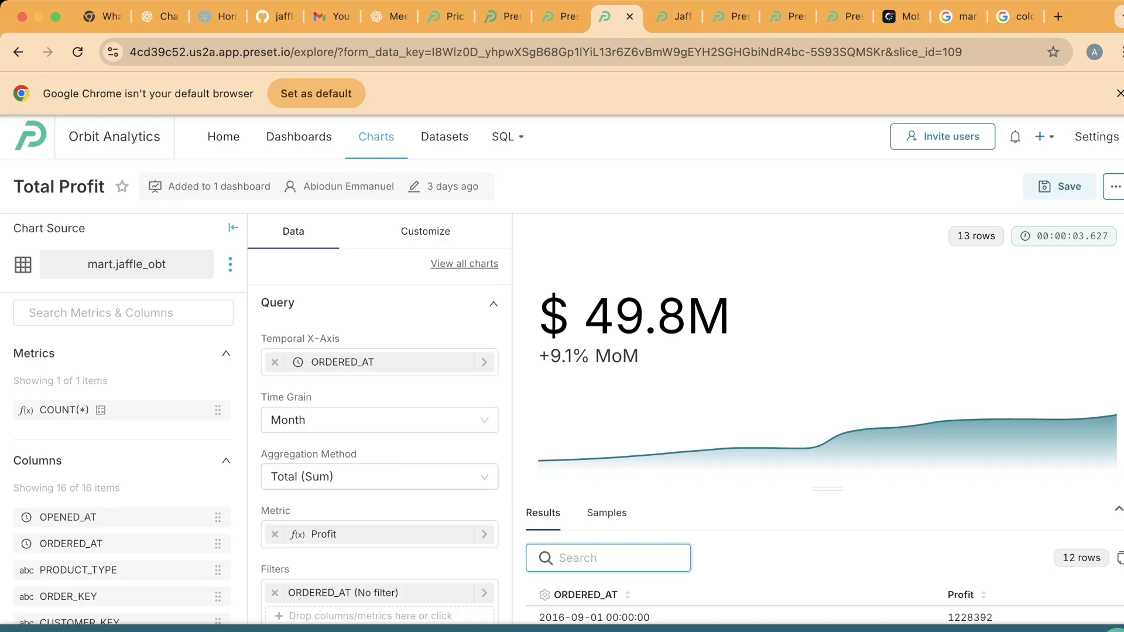
{"action": "scroll", "coordinate": [379, 467], "scroll_direction": "down", "scroll_amount": 1}
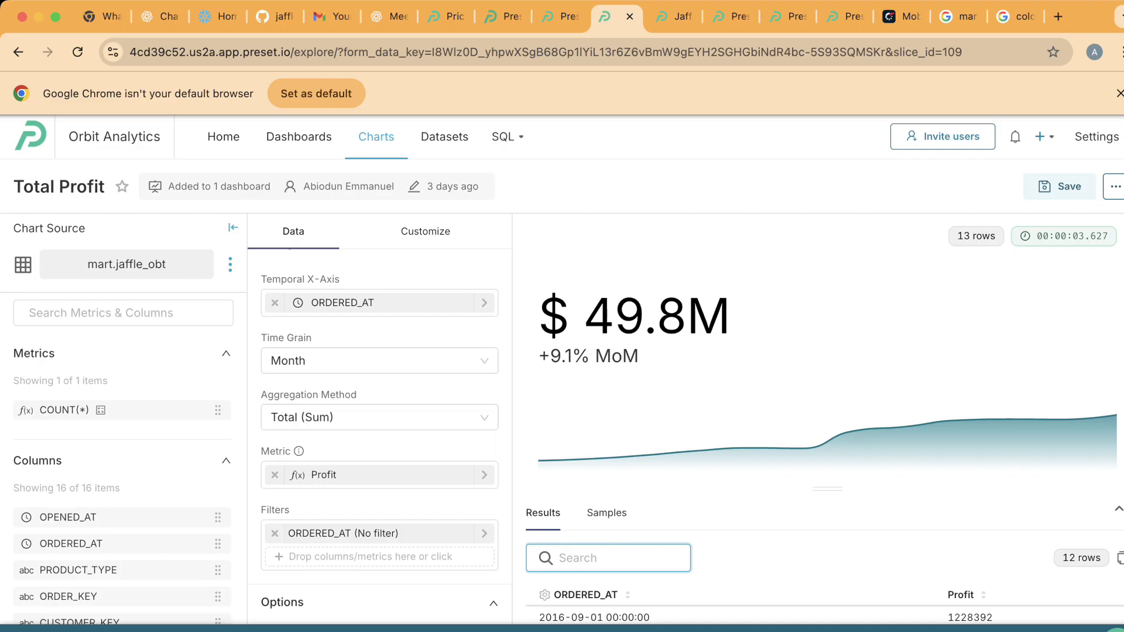
{"action": "scroll", "coordinate": [379, 428], "scroll_direction": "down", "scroll_amount": 4}
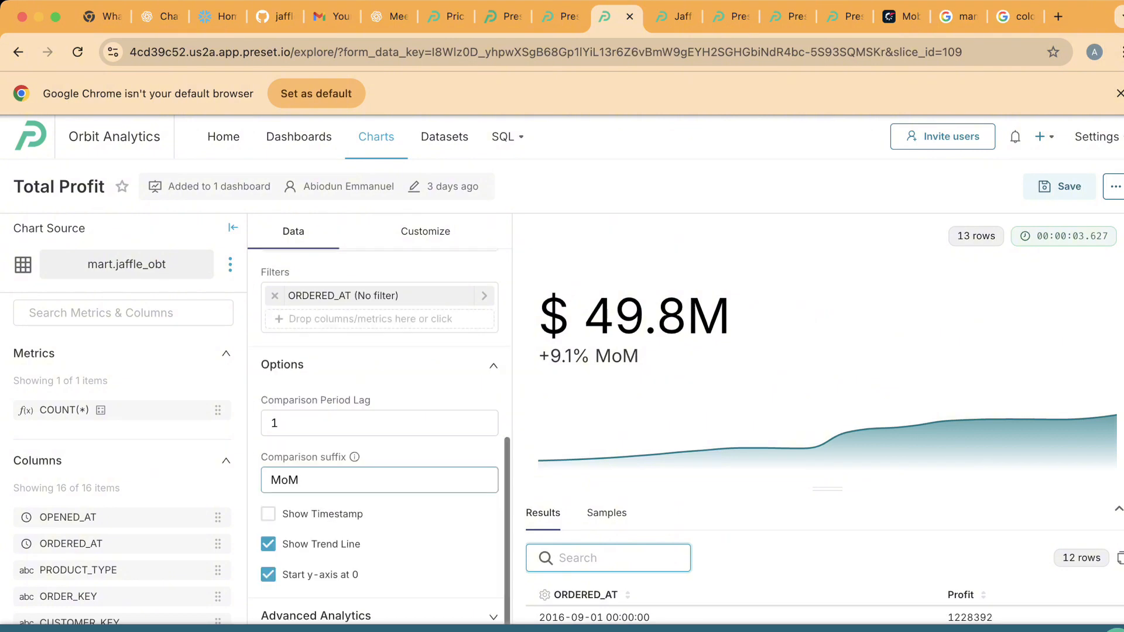
{"action": "scroll", "coordinate": [380, 431], "scroll_direction": "down", "scroll_amount": 1}
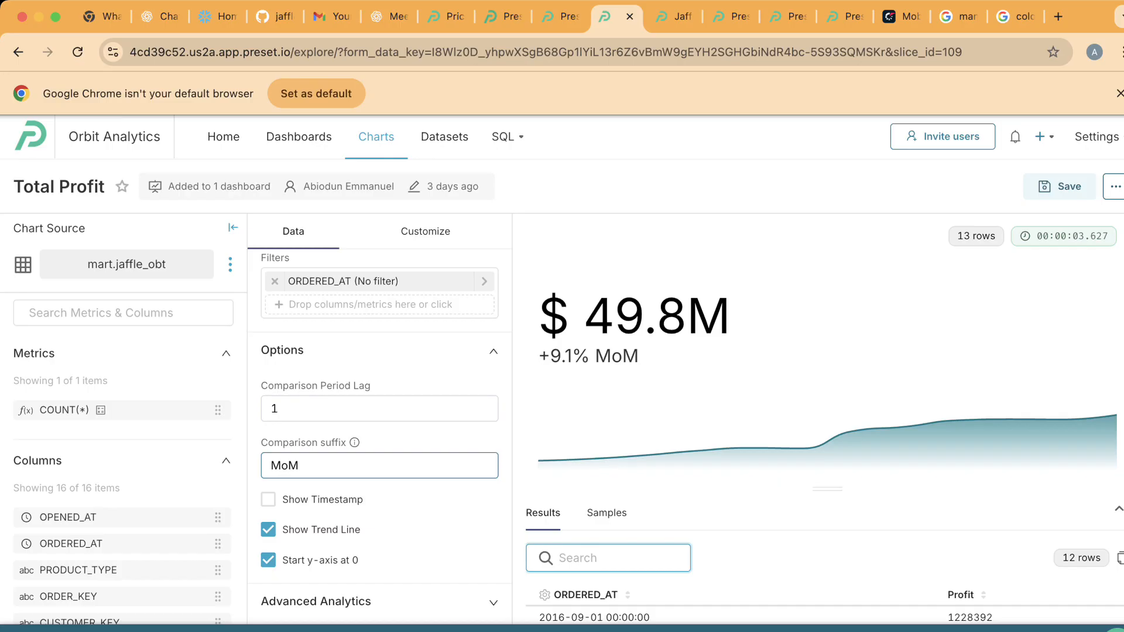
{"action": "left_click", "coordinate": [316, 466]}
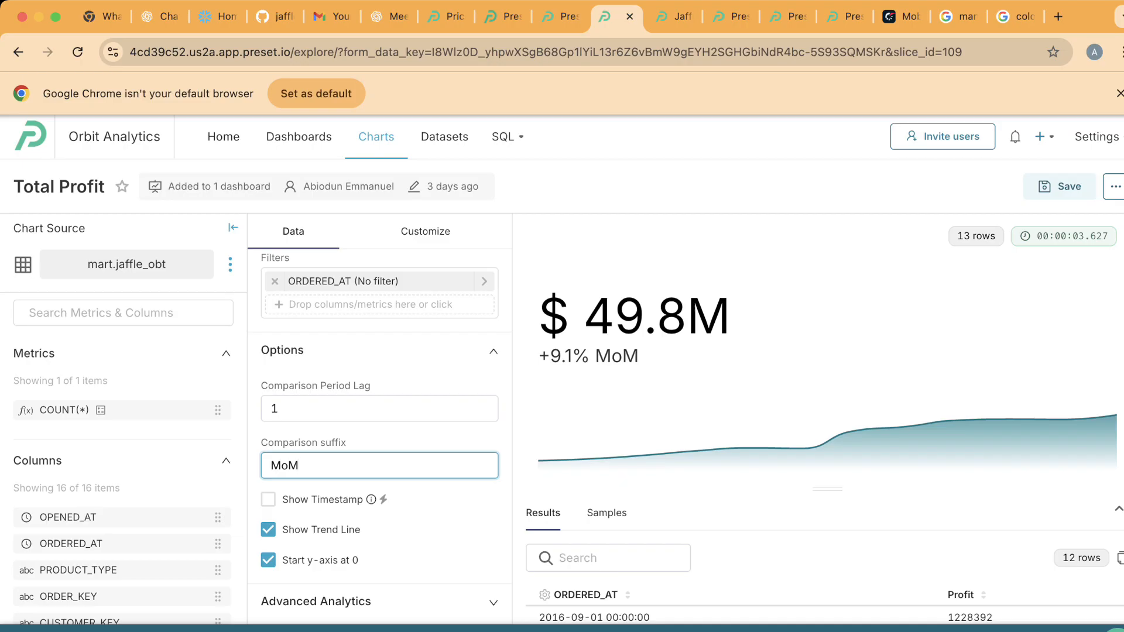
{"action": "scroll", "coordinate": [379, 436], "scroll_direction": "up", "scroll_amount": 3}
{"action": "scroll", "coordinate": [379, 437], "scroll_direction": "up", "scroll_amount": 5}
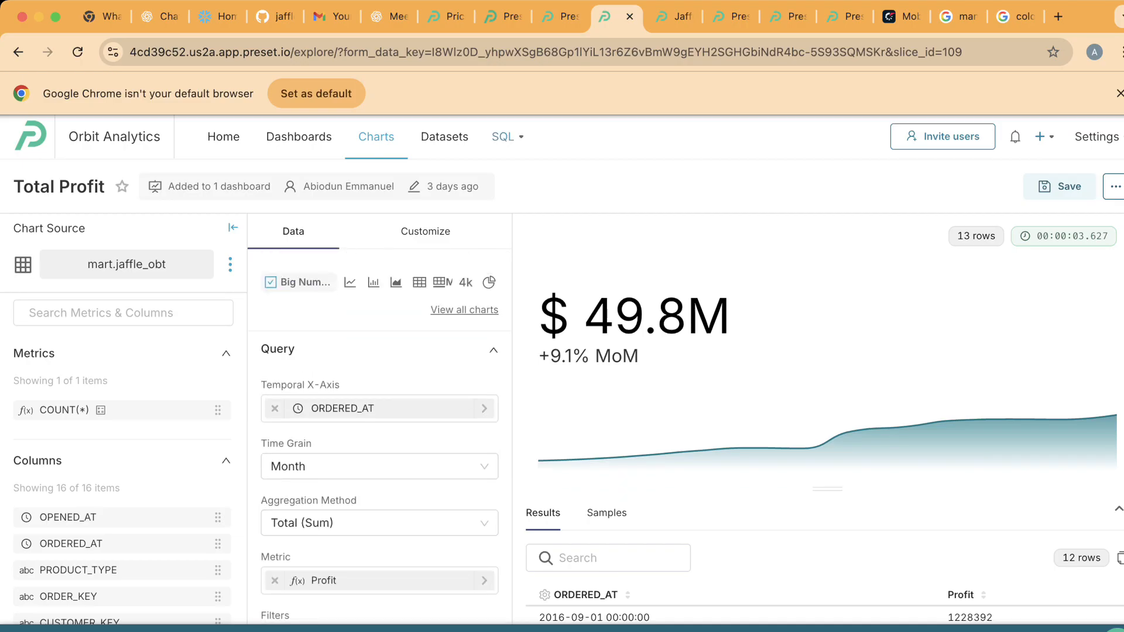
Step: Return to the Jaffle Shop Analytics dashboard and examine the Store Analysis charts for top stores by order value, order volume and profit
{"action": "left_click", "coordinate": [677, 16]}
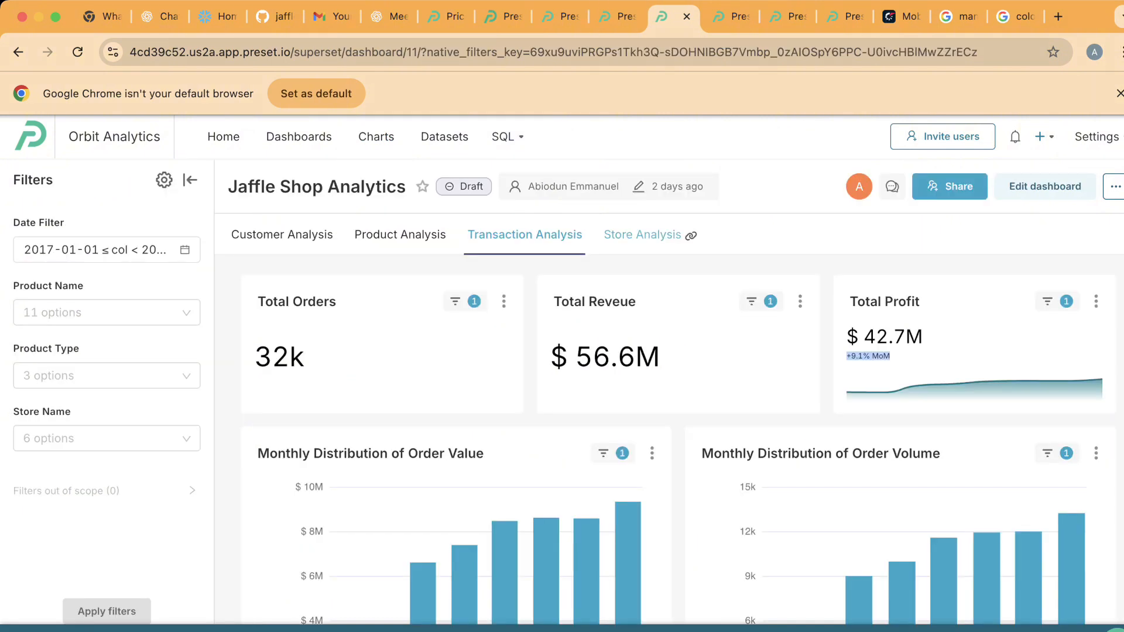
{"action": "left_click", "coordinate": [642, 235]}
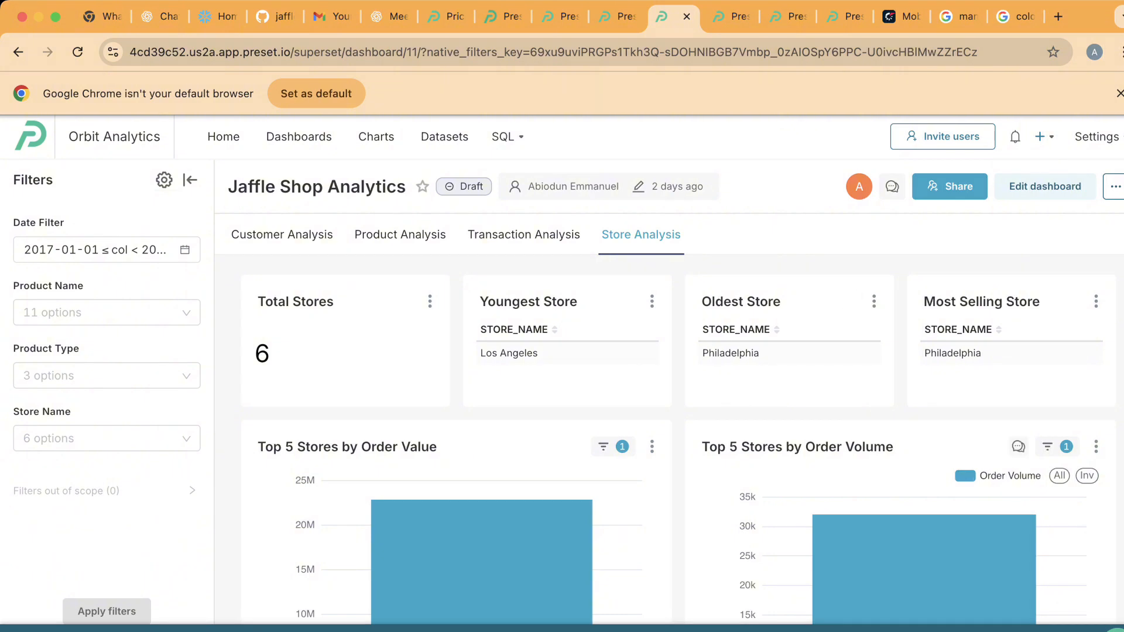
{"action": "scroll", "coordinate": [445, 469], "scroll_direction": "down", "scroll_amount": 3}
{"action": "mouse_move", "coordinate": [509, 414]}
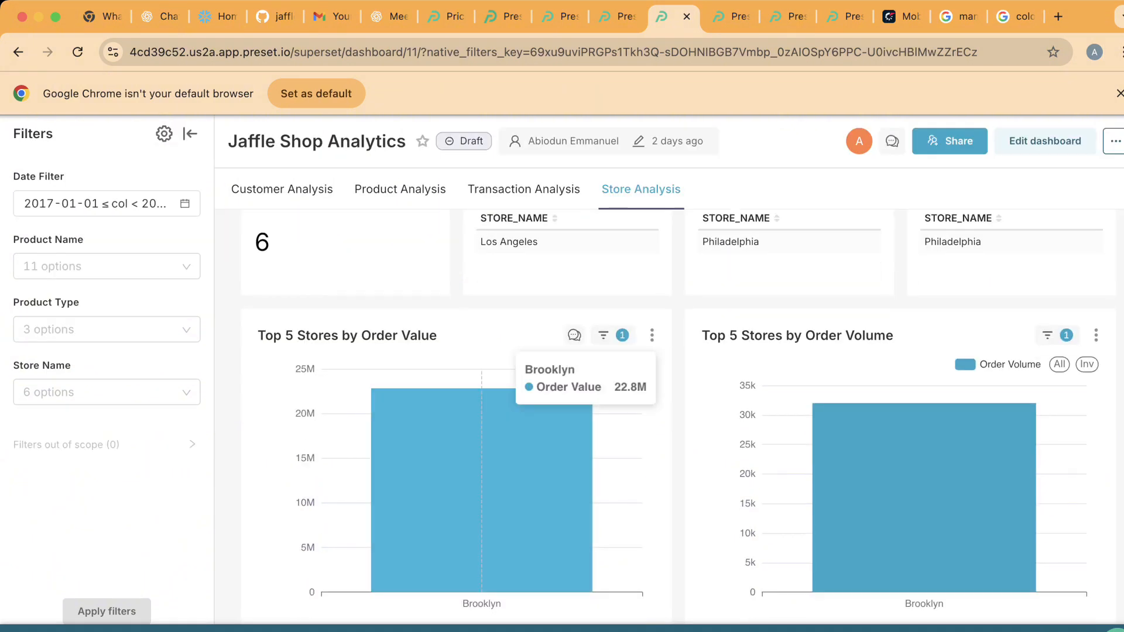
{"action": "mouse_move", "coordinate": [937, 445]}
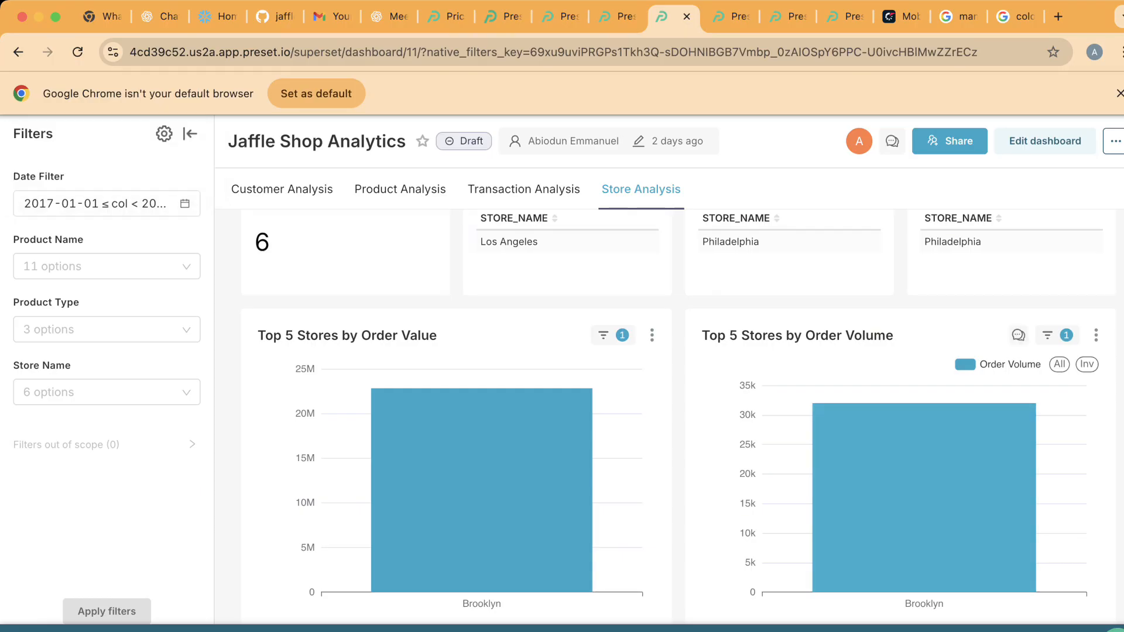
{"action": "scroll", "coordinate": [937, 316], "scroll_direction": "down", "scroll_amount": 4}
{"action": "scroll", "coordinate": [703, 410], "scroll_direction": "down", "scroll_amount": 2}
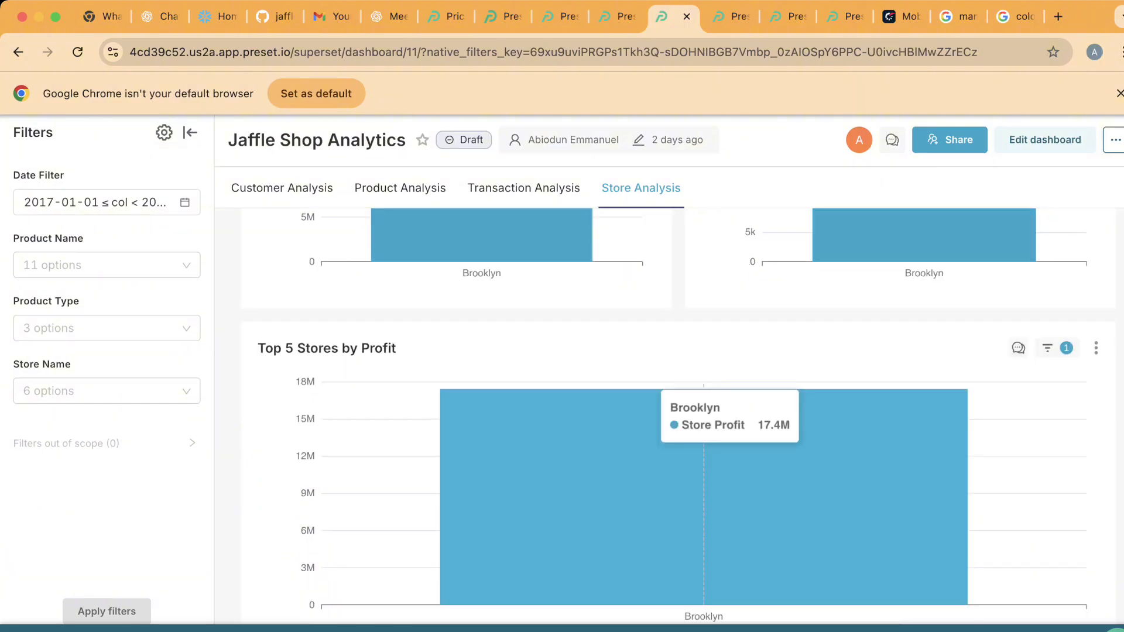
{"action": "scroll", "coordinate": [703, 504], "scroll_direction": "up", "scroll_amount": 1}
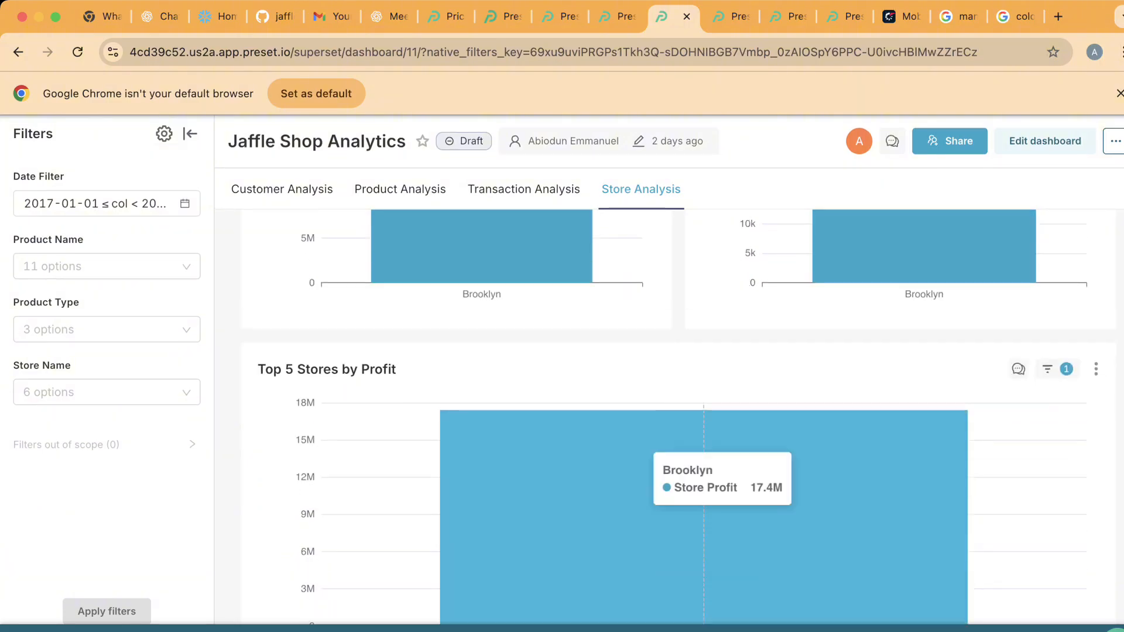
{"action": "scroll", "coordinate": [704, 486], "scroll_direction": "up", "scroll_amount": 3}
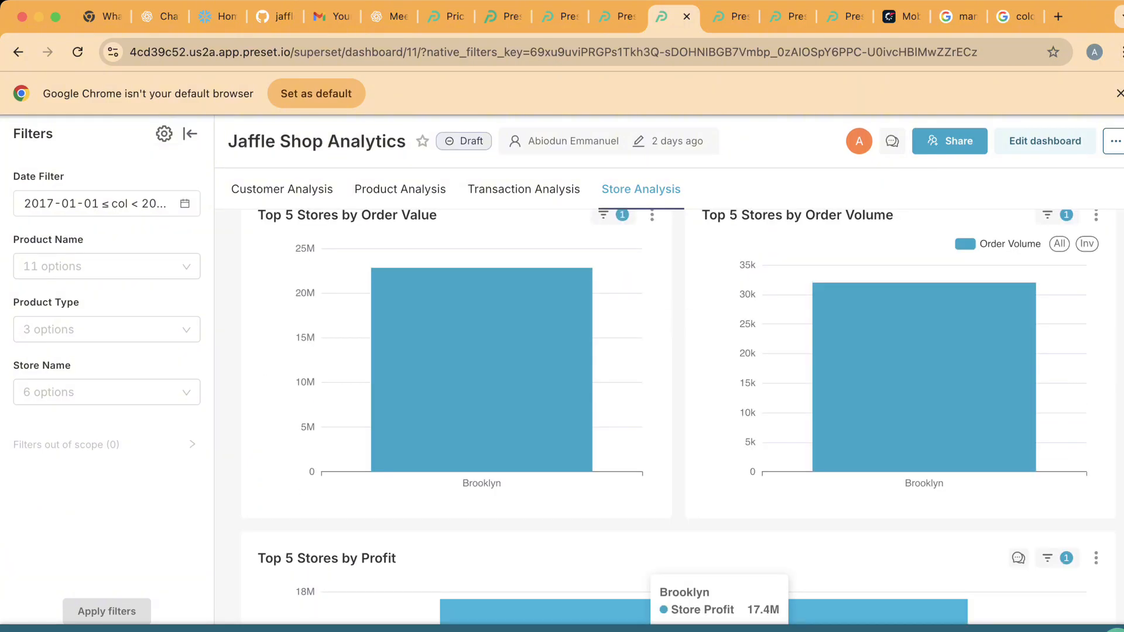
{"action": "scroll", "coordinate": [703, 504], "scroll_direction": "up", "scroll_amount": 1}
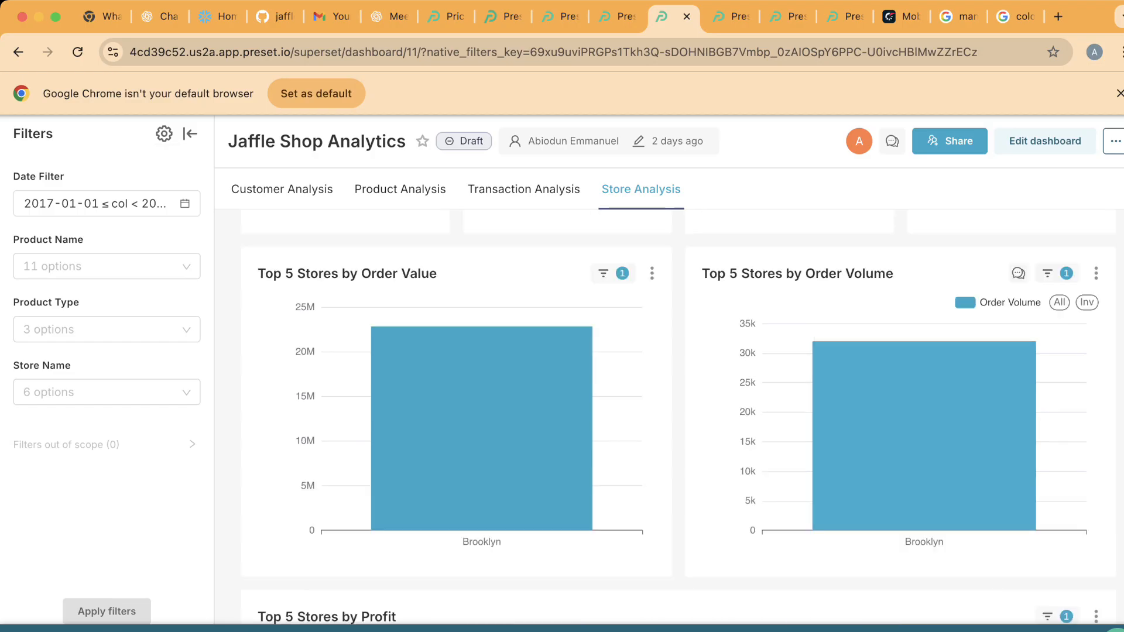
Step: Hide the legend of the Top 5 Stores by Order Volume chart and save it, overwriting the existing chart
{"action": "left_click", "coordinate": [797, 274]}
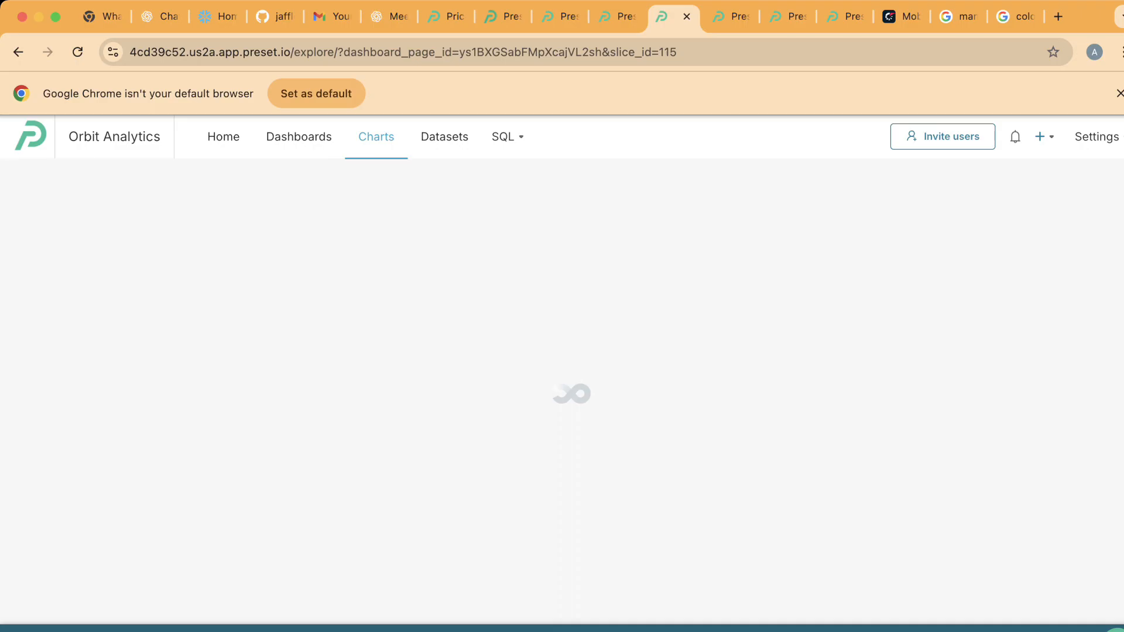
{"action": "left_click", "coordinate": [425, 231]}
{"action": "scroll", "coordinate": [379, 433], "scroll_direction": "down", "scroll_amount": 5}
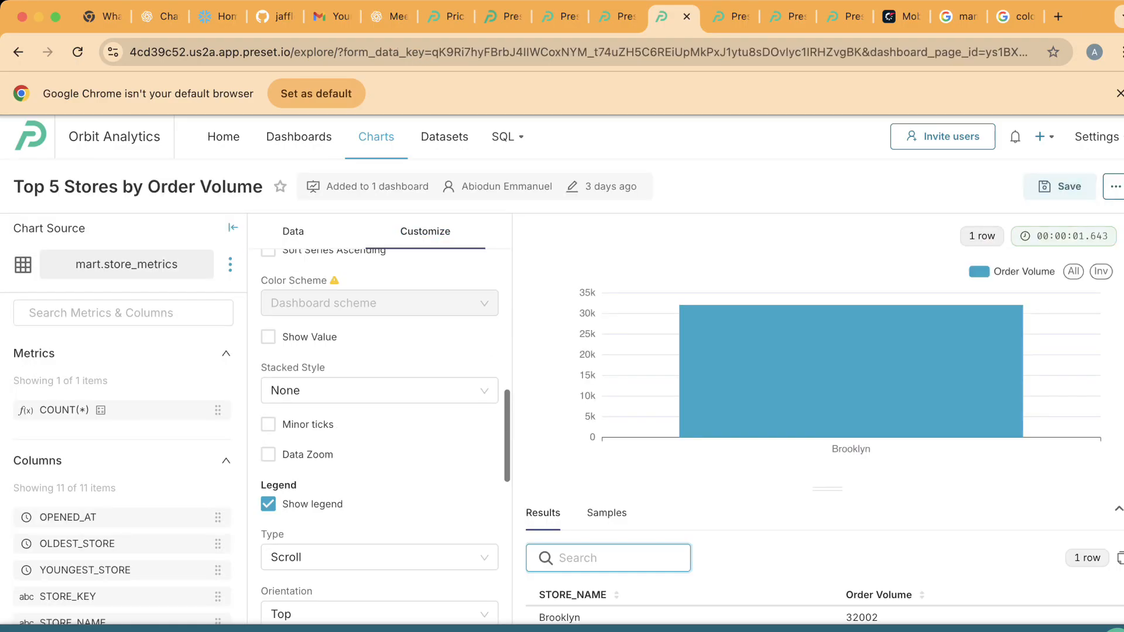
{"action": "scroll", "coordinate": [268, 494], "scroll_direction": "down", "scroll_amount": 1}
{"action": "left_click", "coordinate": [269, 493]}
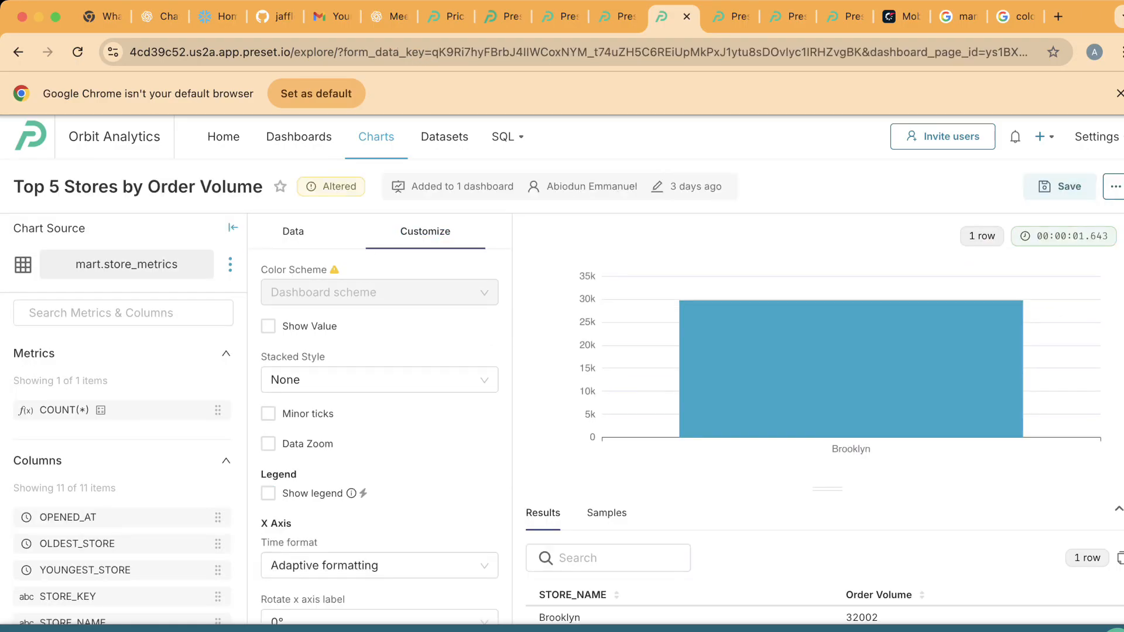
{"action": "left_click", "coordinate": [1060, 186]}
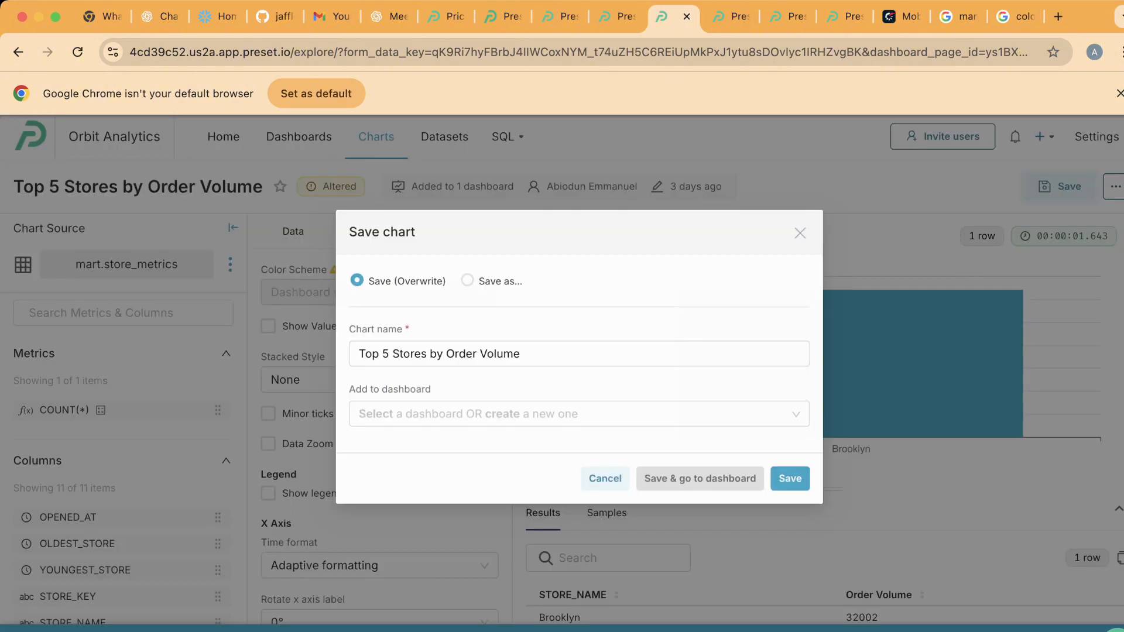
{"action": "left_click", "coordinate": [790, 479]}
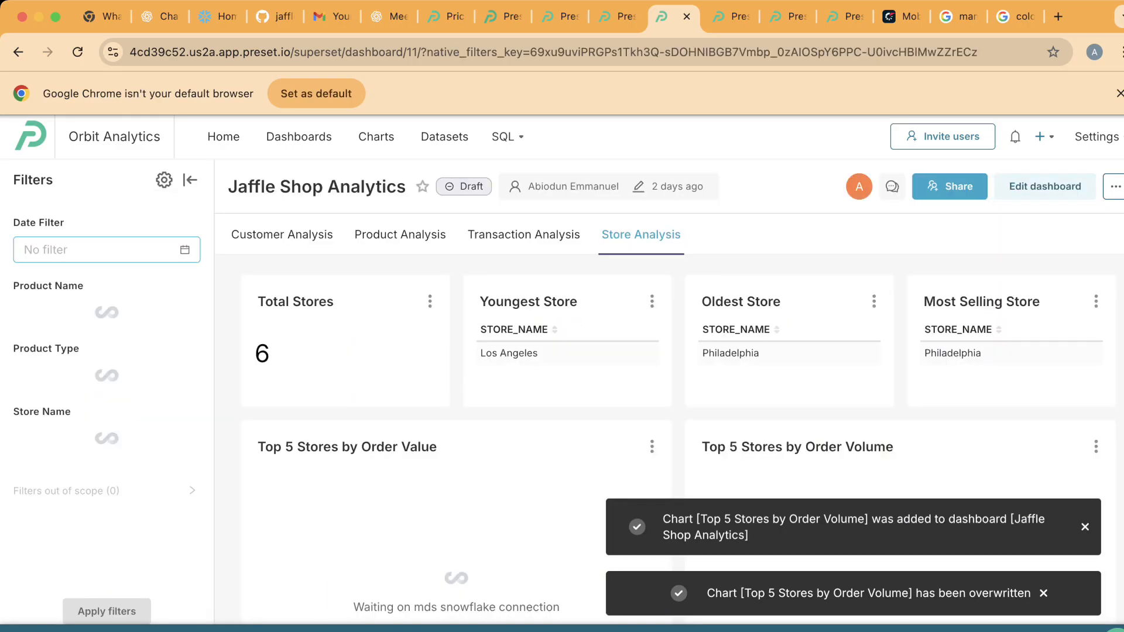
Step: Open the dashboard's filter configuration and review the settings of the Date Filter and Product Name filters
{"action": "left_click", "coordinate": [190, 180]}
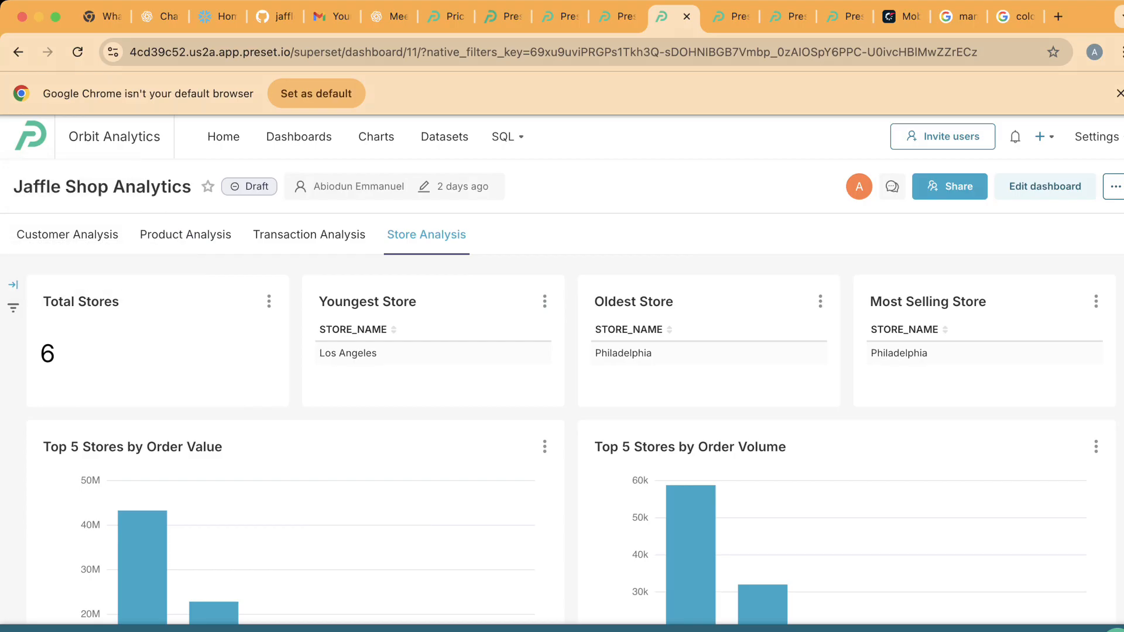
{"action": "left_click", "coordinate": [13, 285]}
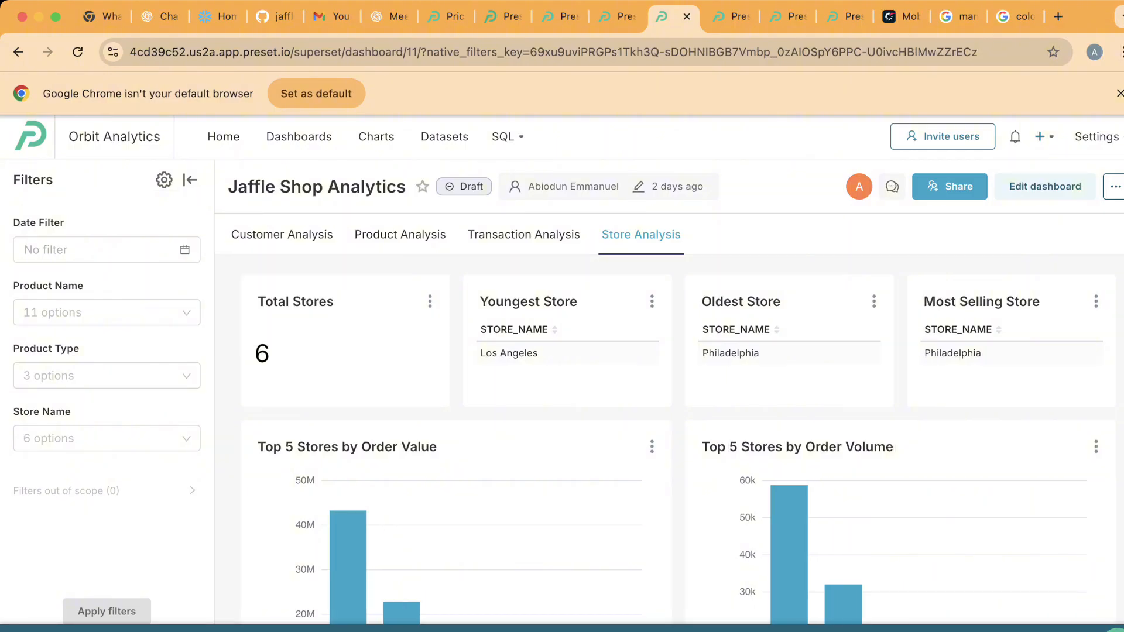
{"action": "left_click", "coordinate": [164, 180]}
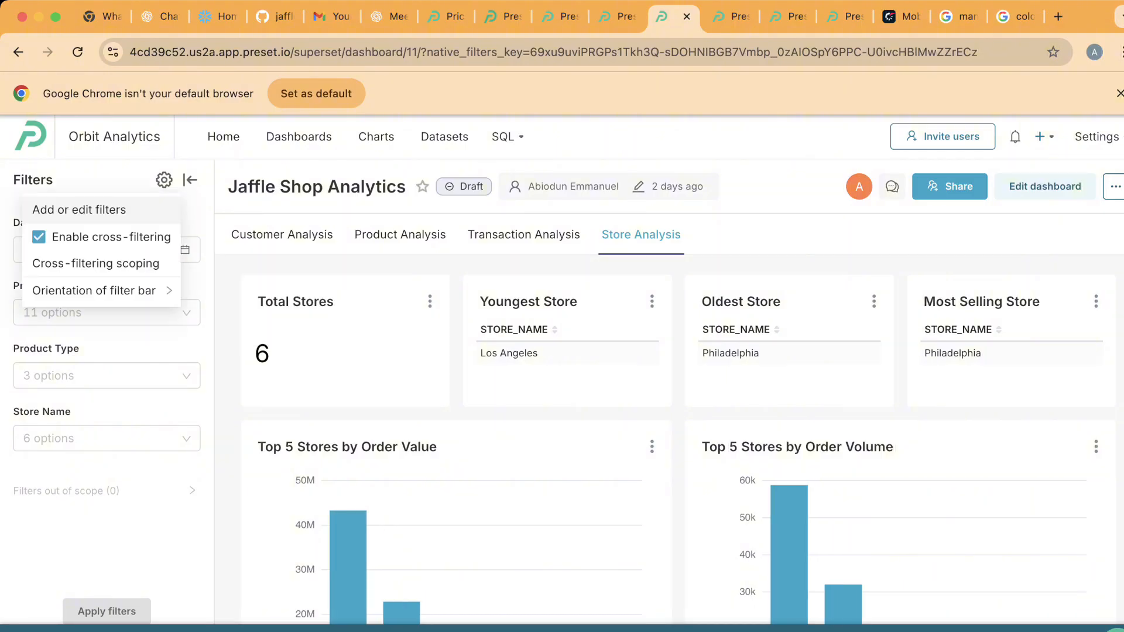
{"action": "left_click", "coordinate": [79, 210]}
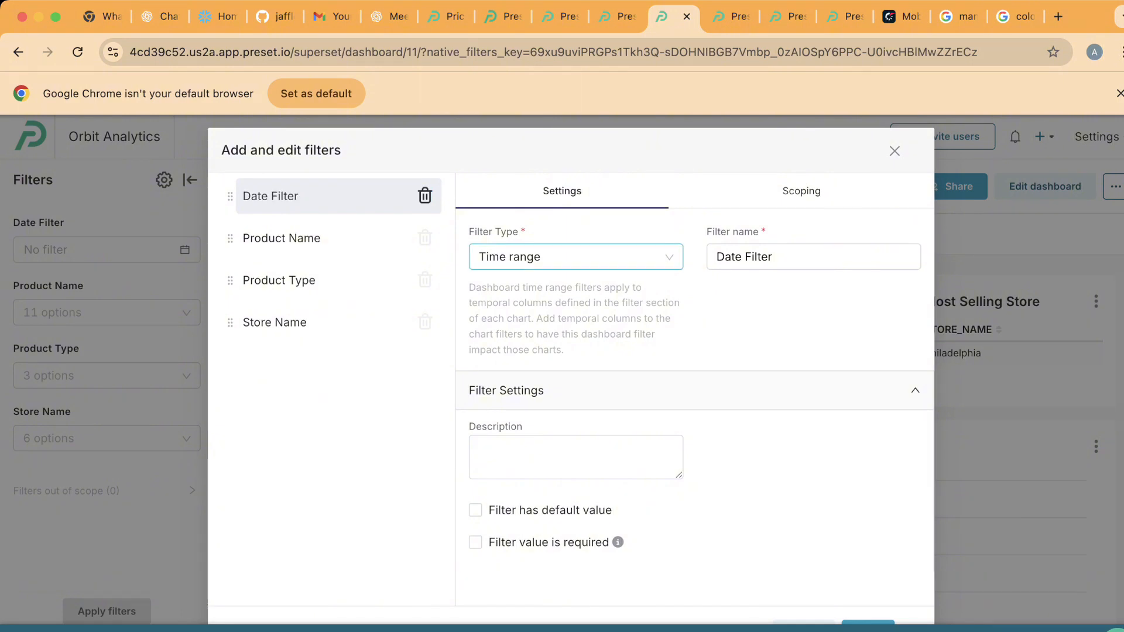
{"action": "left_click", "coordinate": [752, 257]}
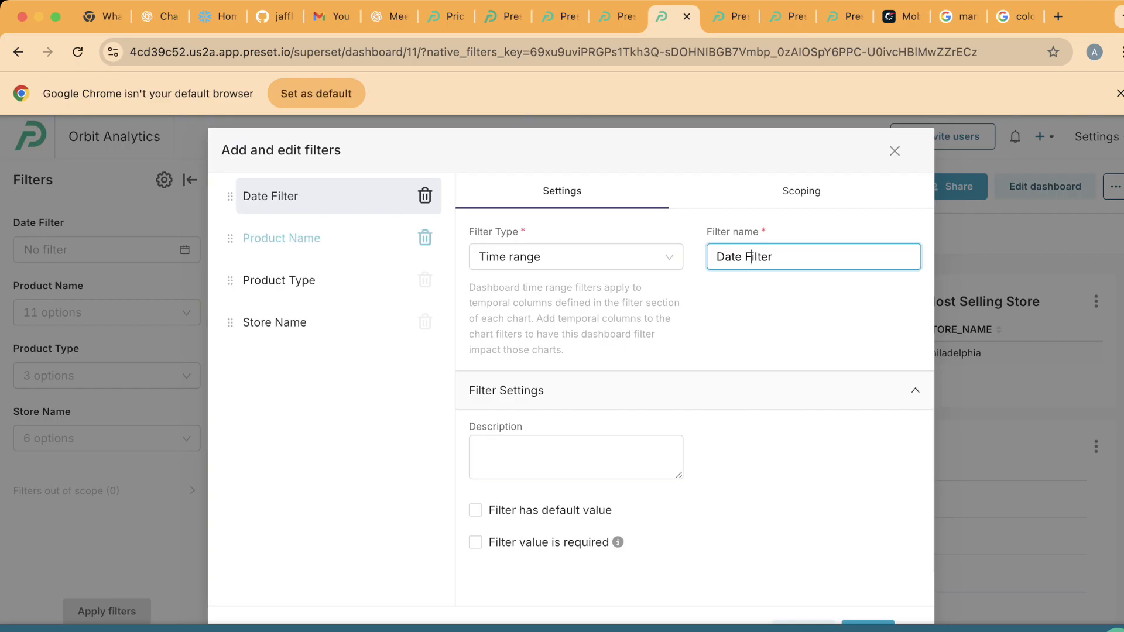
{"action": "left_click", "coordinate": [281, 238]}
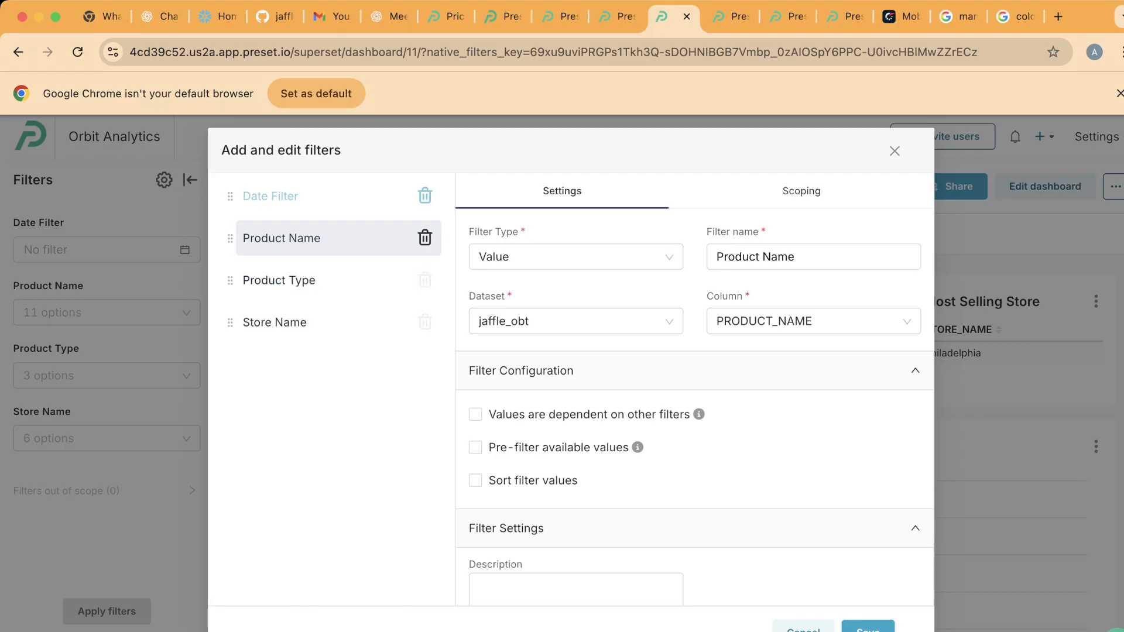
{"action": "left_click", "coordinate": [271, 196]}
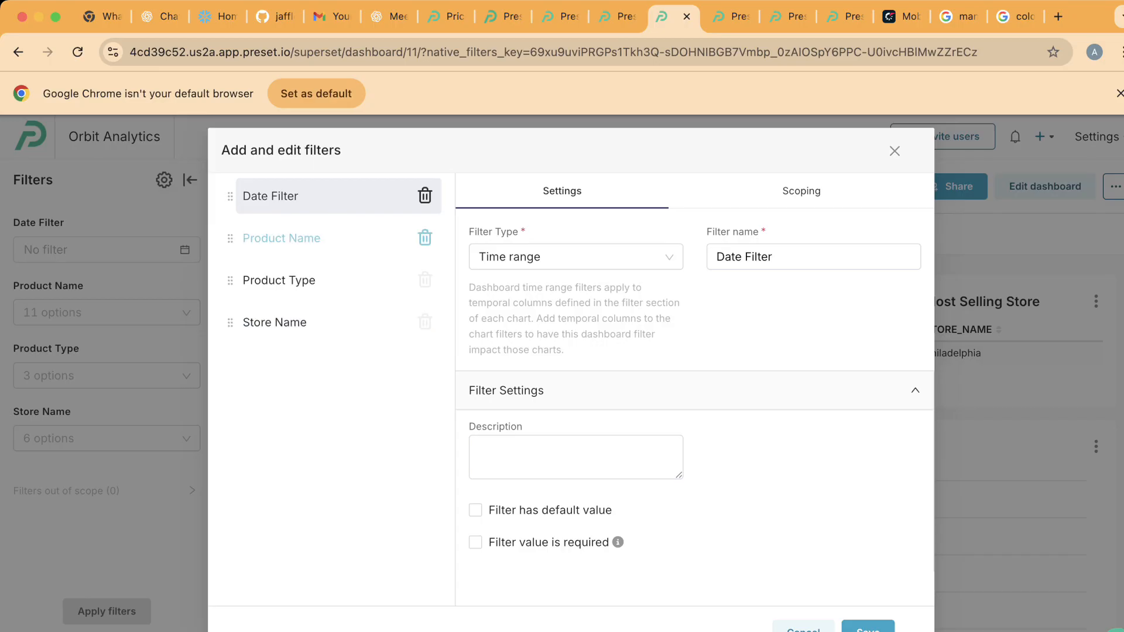
{"action": "left_click", "coordinate": [281, 238]}
{"action": "scroll", "coordinate": [282, 238], "scroll_direction": "down", "scroll_amount": 5}
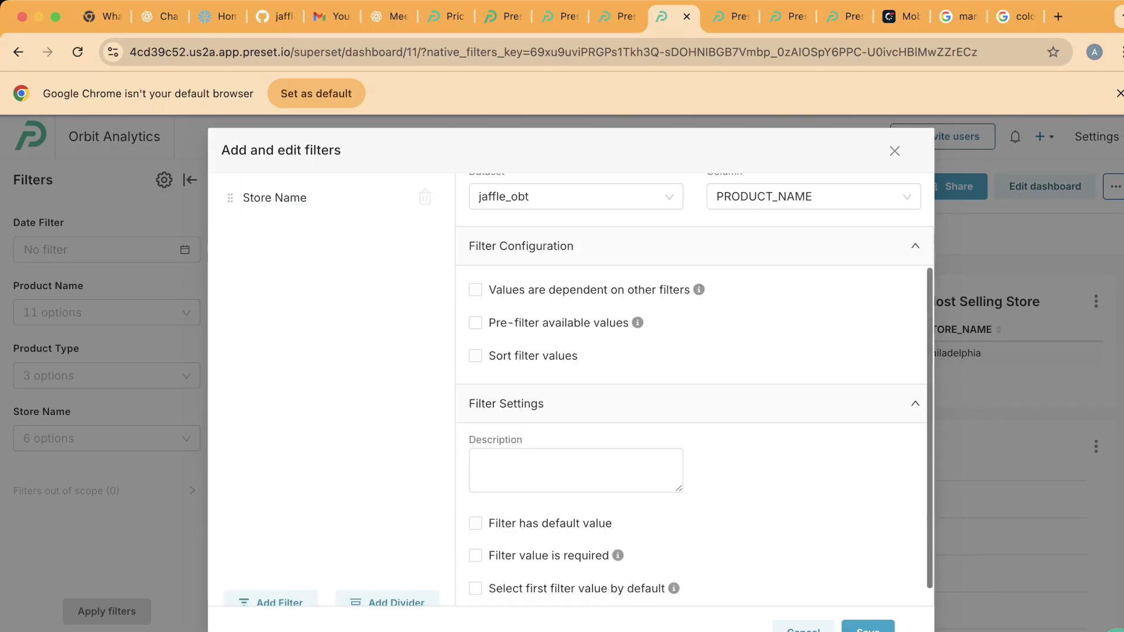
{"action": "scroll", "coordinate": [571, 375], "scroll_direction": "down", "scroll_amount": 1}
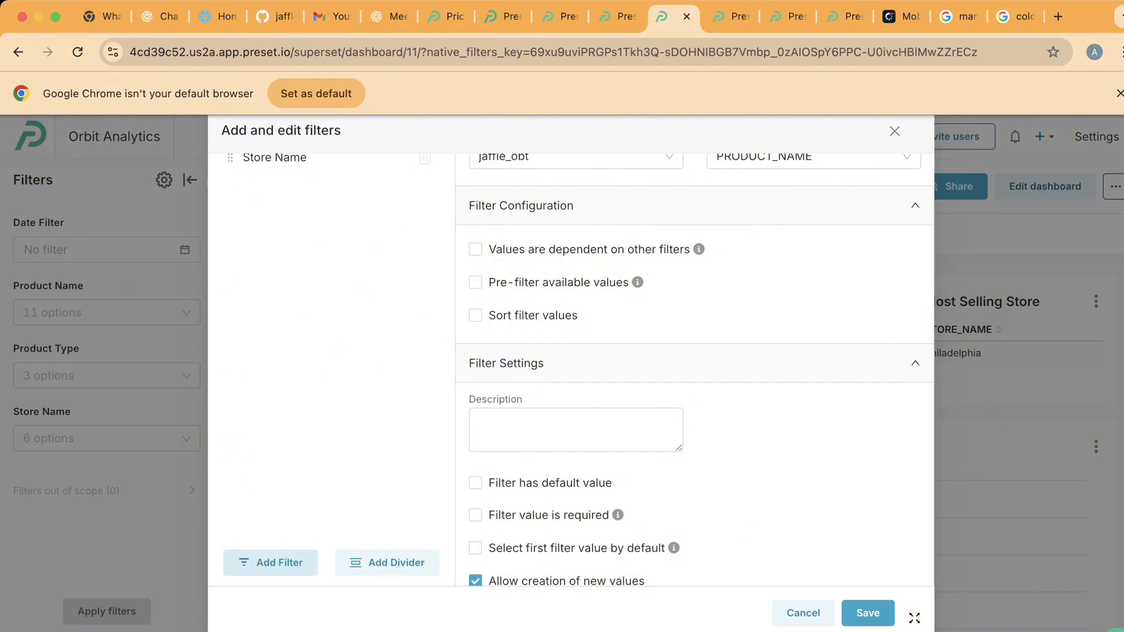
Step: Add a new dashboard filter, try the Time range filter type, and set the type back to Value
{"action": "left_click", "coordinate": [270, 563]}
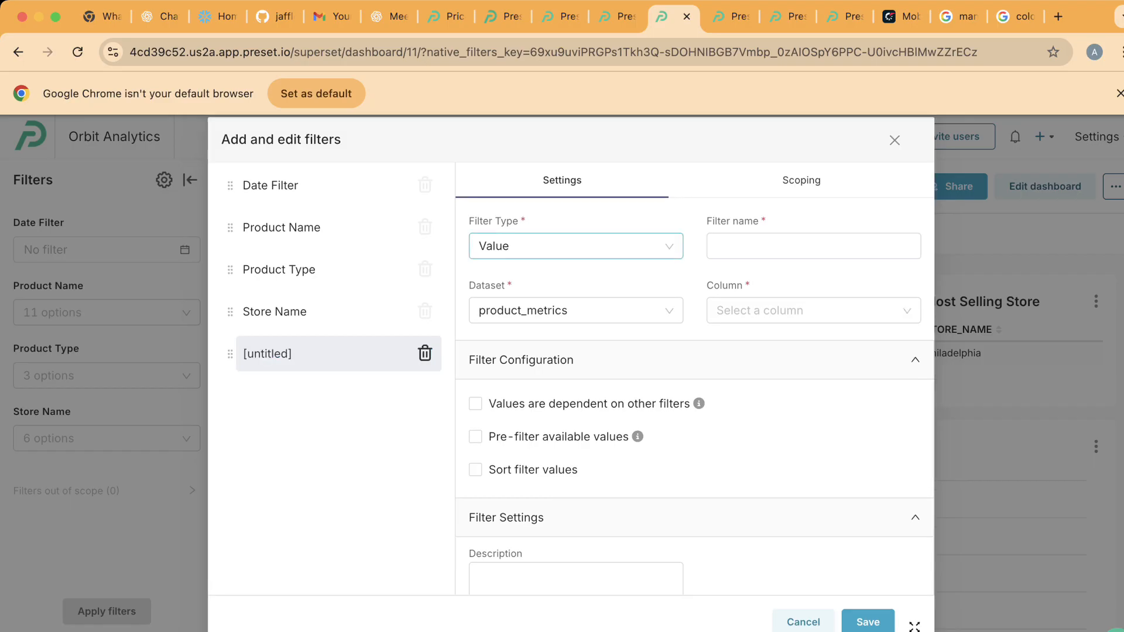
{"action": "left_click", "coordinate": [577, 246]}
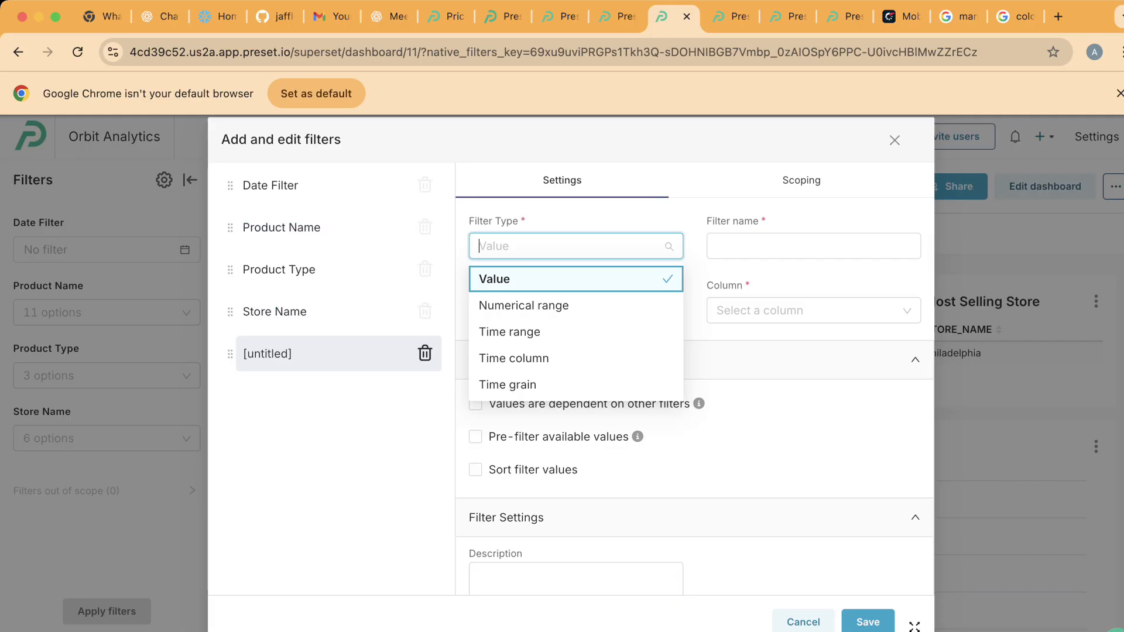
{"action": "scroll", "coordinate": [576, 325], "scroll_direction": "down", "scroll_amount": 1}
{"action": "key", "text": "Down"}
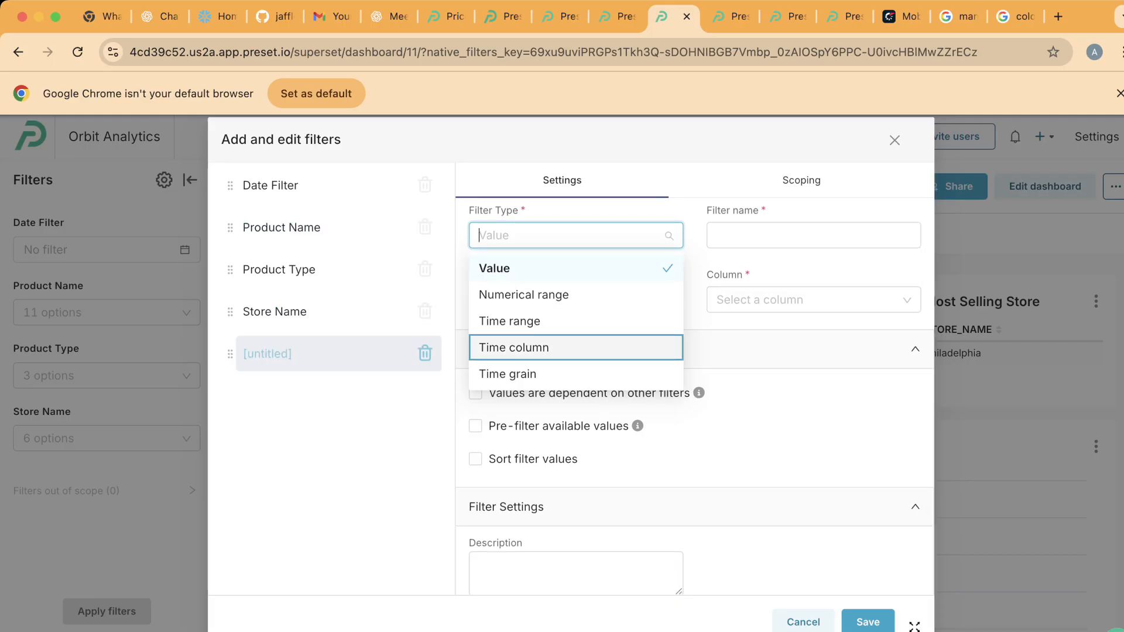
{"action": "left_click", "coordinate": [576, 321]}
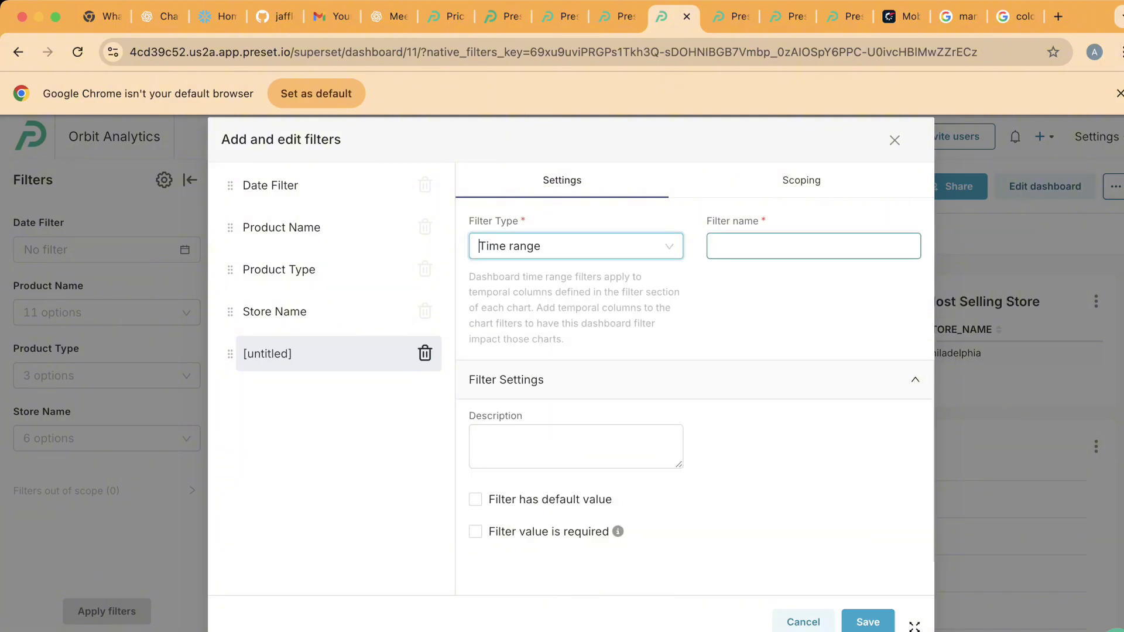
{"action": "left_click", "coordinate": [814, 246]}
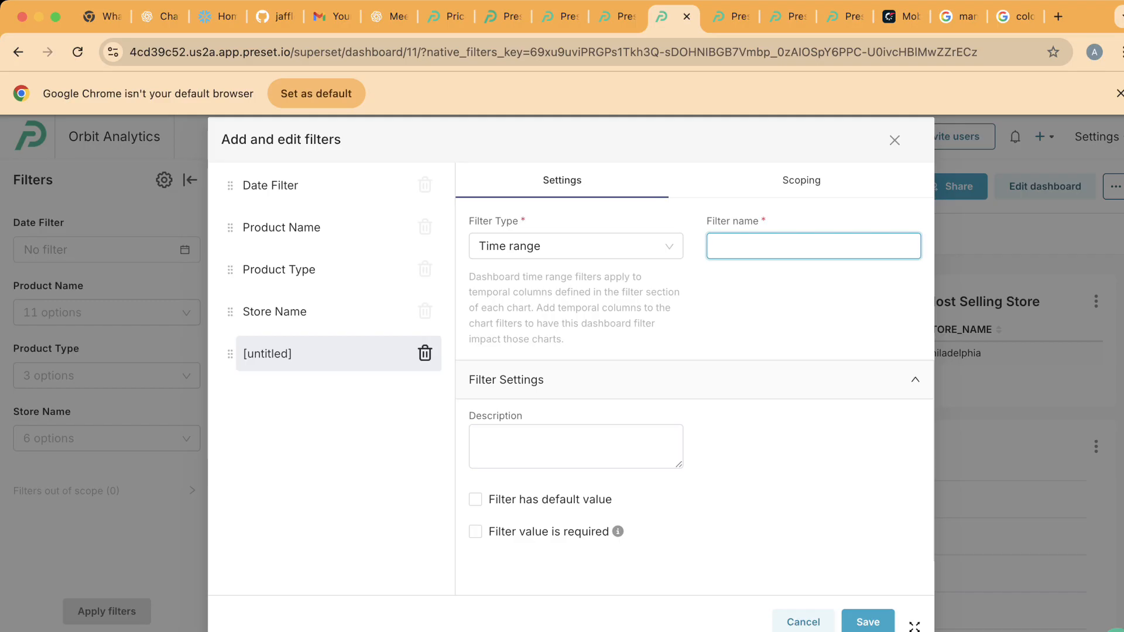
{"action": "left_click", "coordinate": [576, 246]}
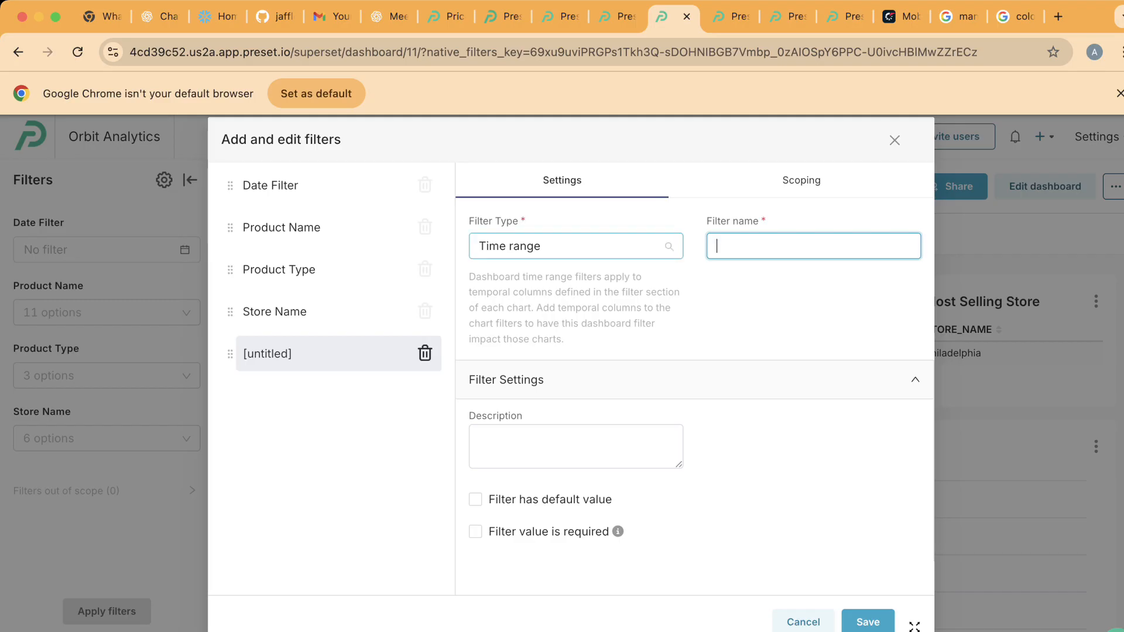
{"action": "left_click", "coordinate": [527, 305]}
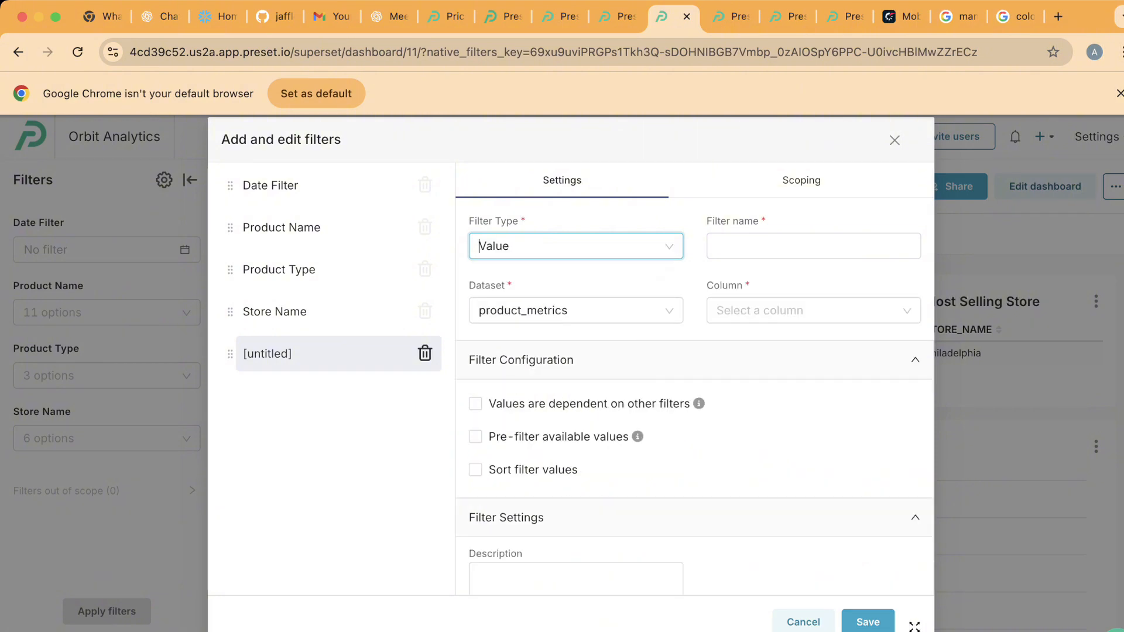
Step: Examine the untitled filter's product_metrics dataset, column choices and configuration options, and remove the filter
{"action": "left_click", "coordinate": [813, 246]}
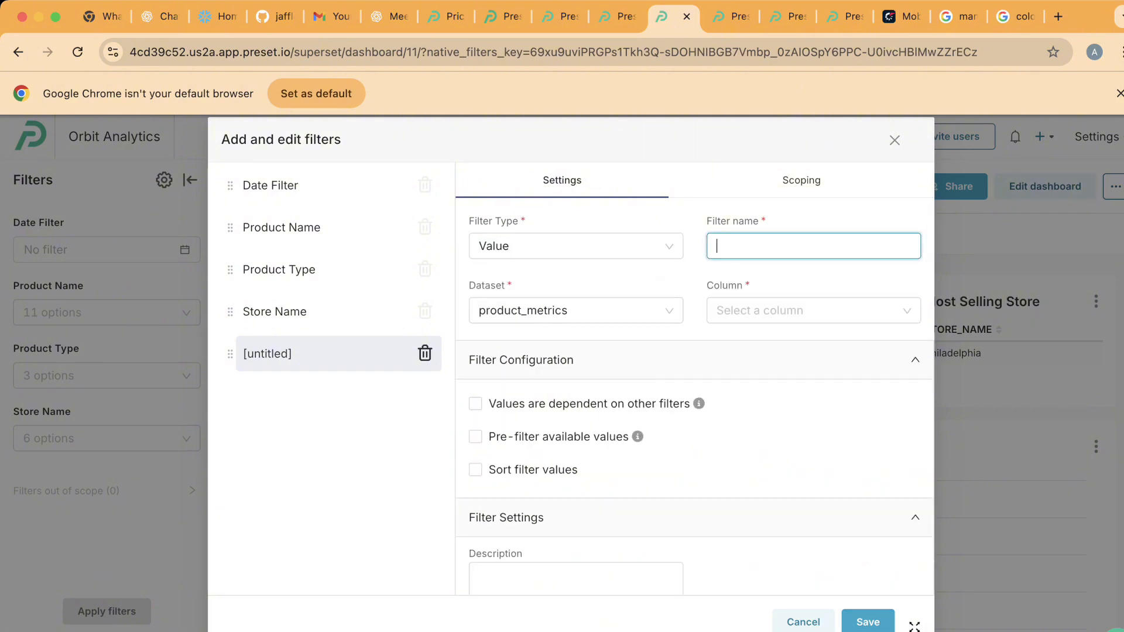
{"action": "left_click", "coordinate": [813, 310]}
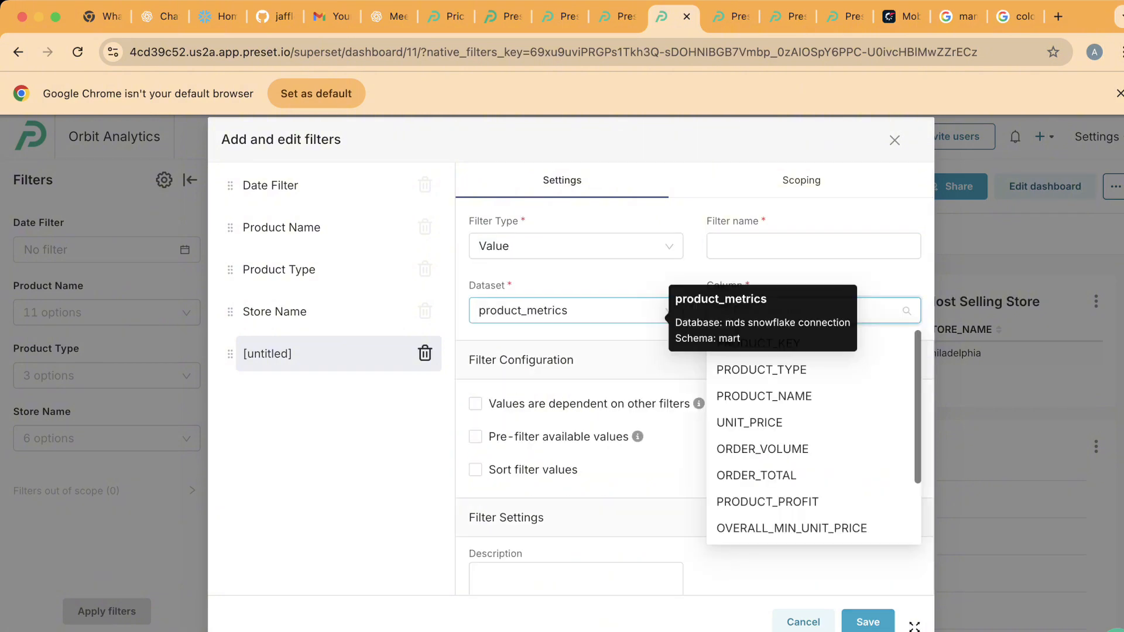
{"action": "left_click", "coordinate": [653, 279]}
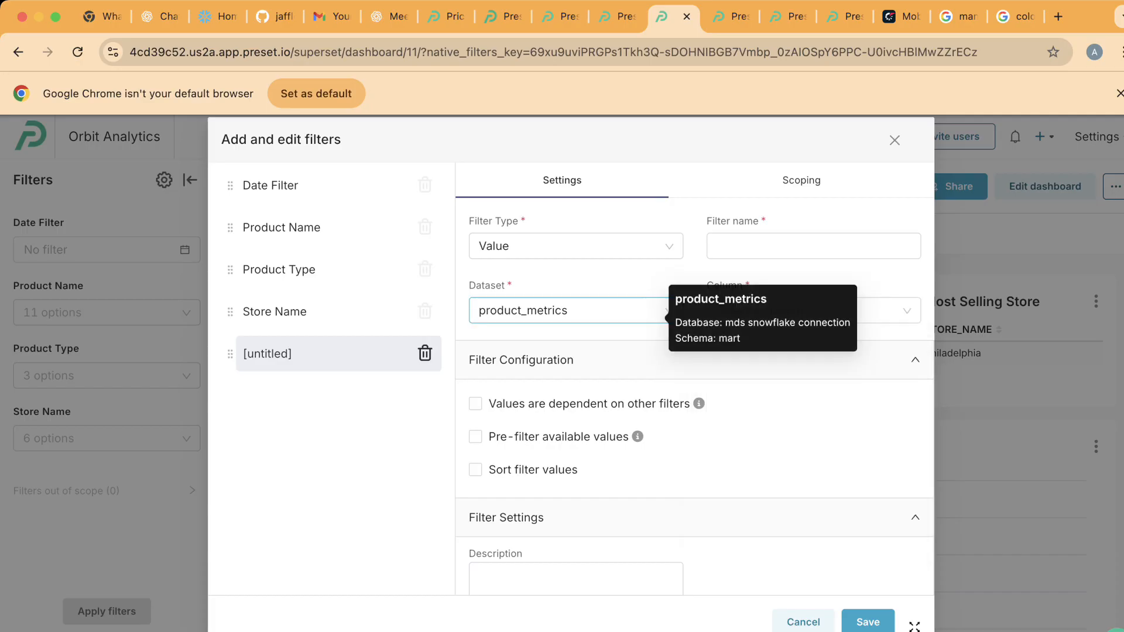
{"action": "left_click", "coordinate": [577, 311]}
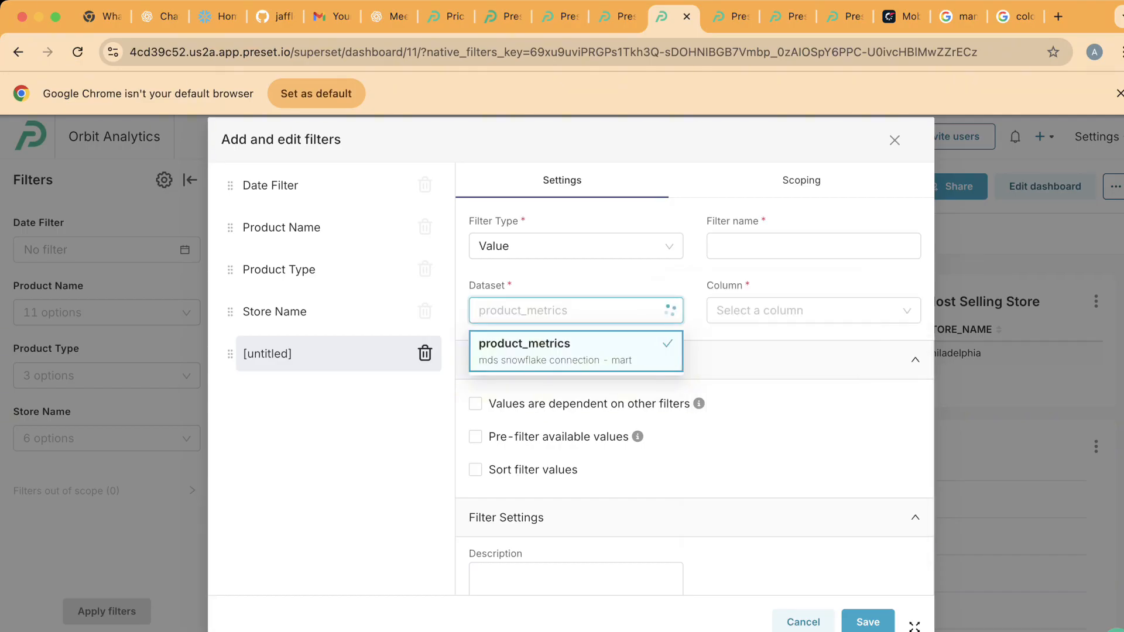
{"action": "left_click", "coordinate": [555, 351]}
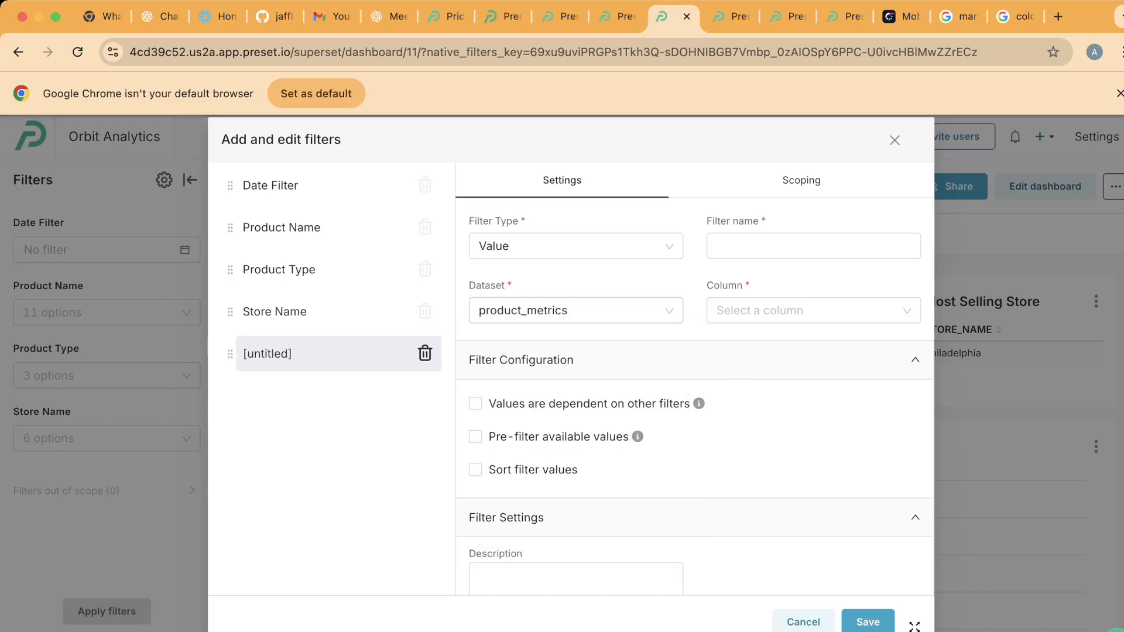
{"action": "left_click", "coordinate": [814, 311]}
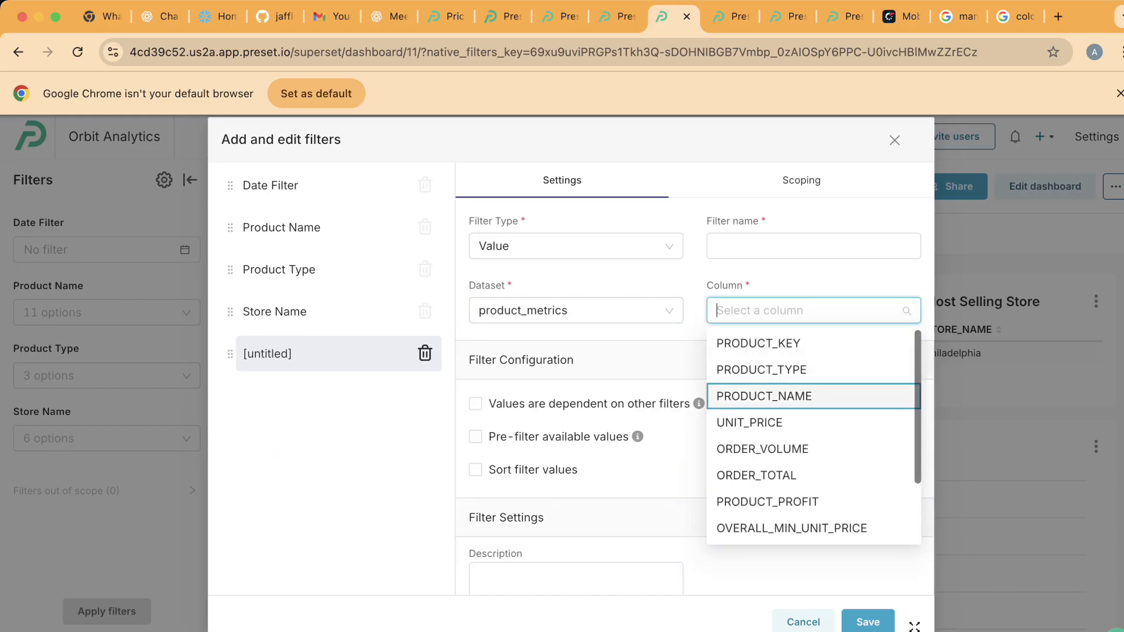
{"action": "left_click", "coordinate": [585, 275]}
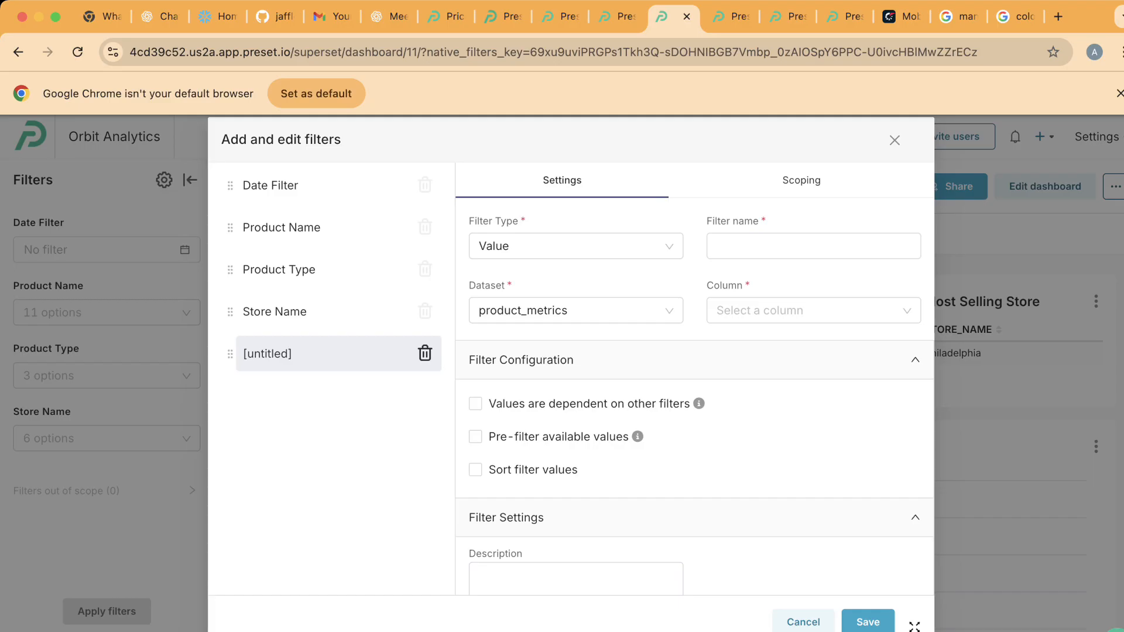
{"action": "scroll", "coordinate": [696, 396], "scroll_direction": "down", "scroll_amount": 3}
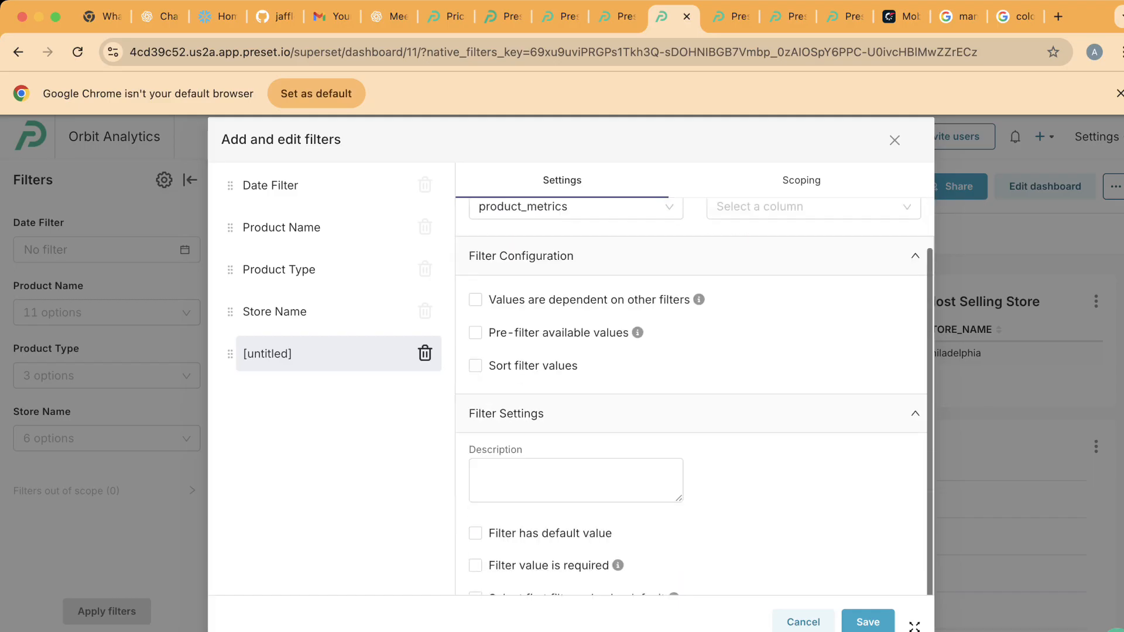
{"action": "scroll", "coordinate": [576, 445], "scroll_direction": "down", "scroll_amount": 1}
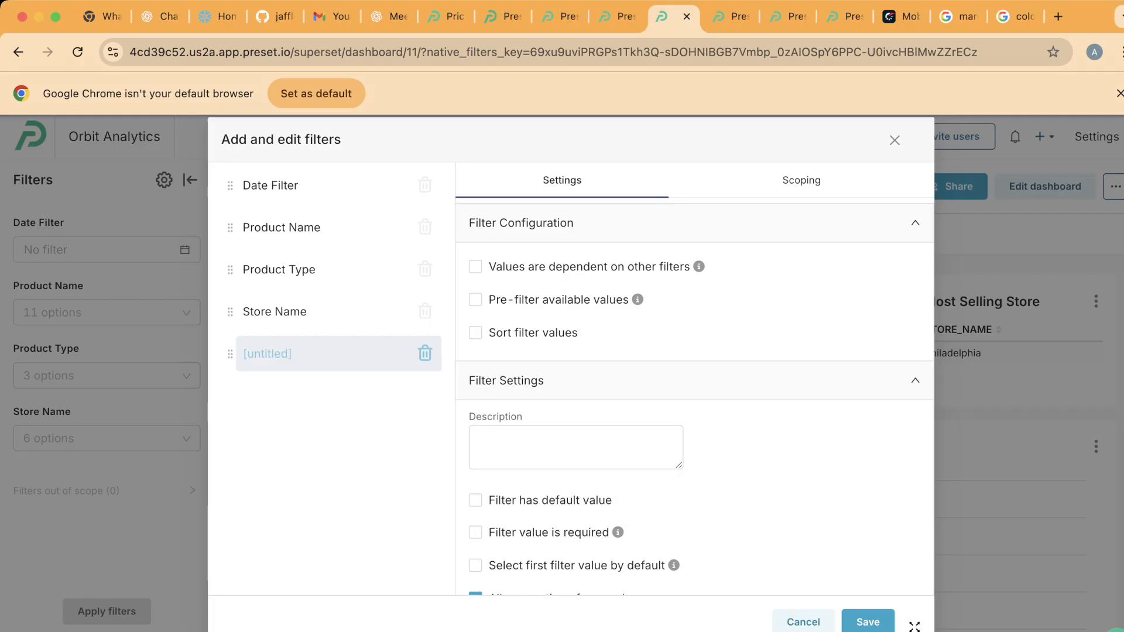
{"action": "left_click", "coordinate": [425, 353]}
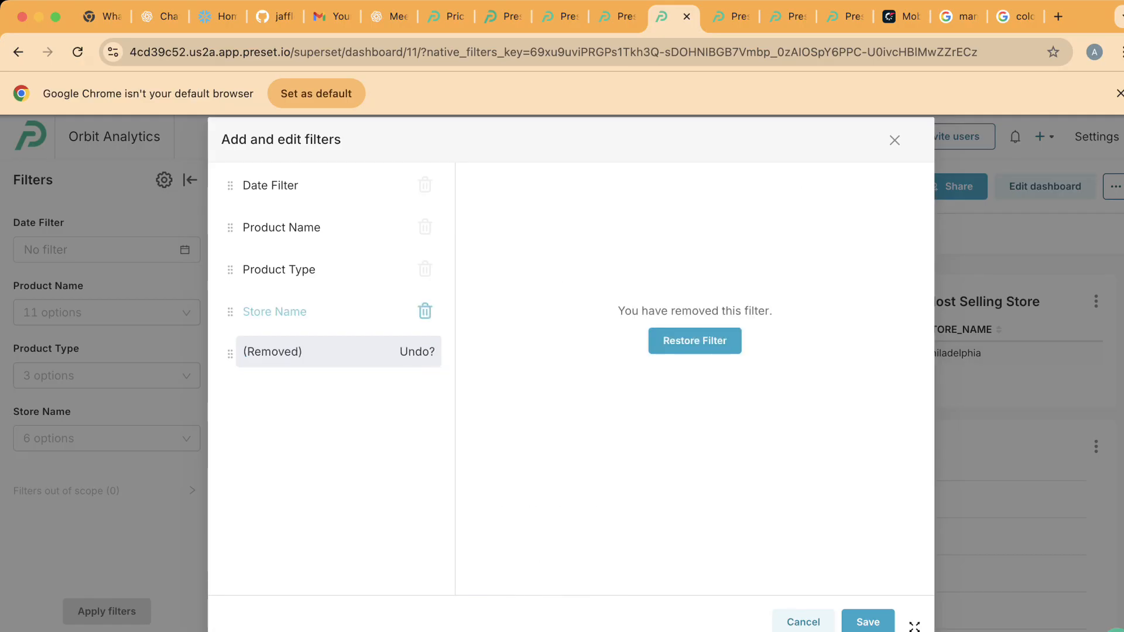
Step: Review the Store Name, Product Type and Product Name filter settings and discard the unsaved filter changes
{"action": "left_click", "coordinate": [275, 312]}
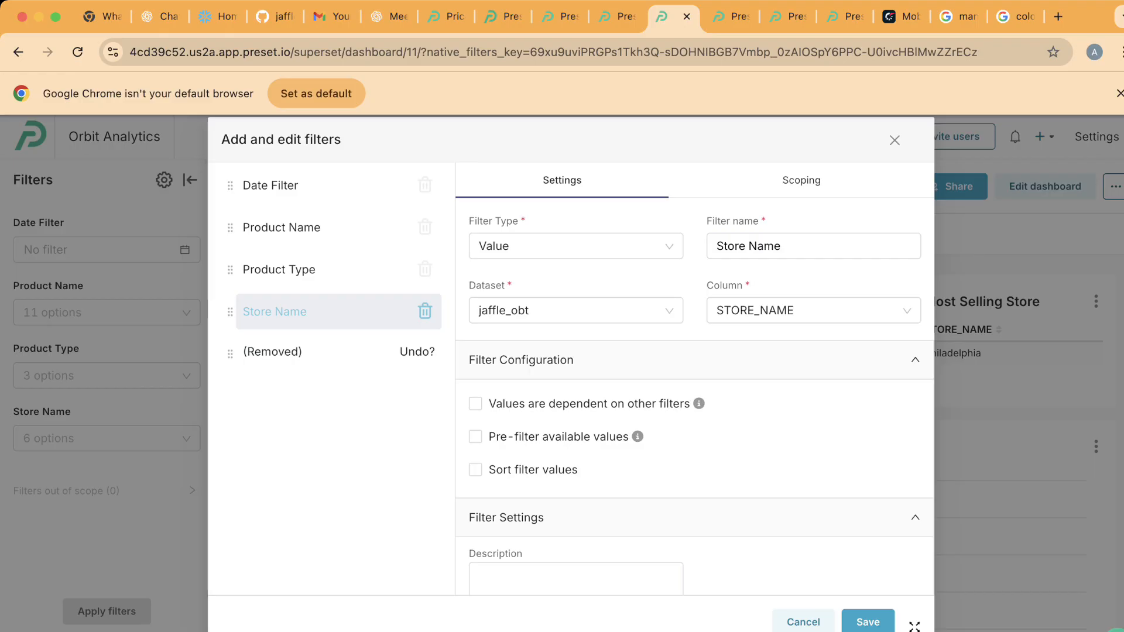
{"action": "left_click", "coordinate": [279, 270]}
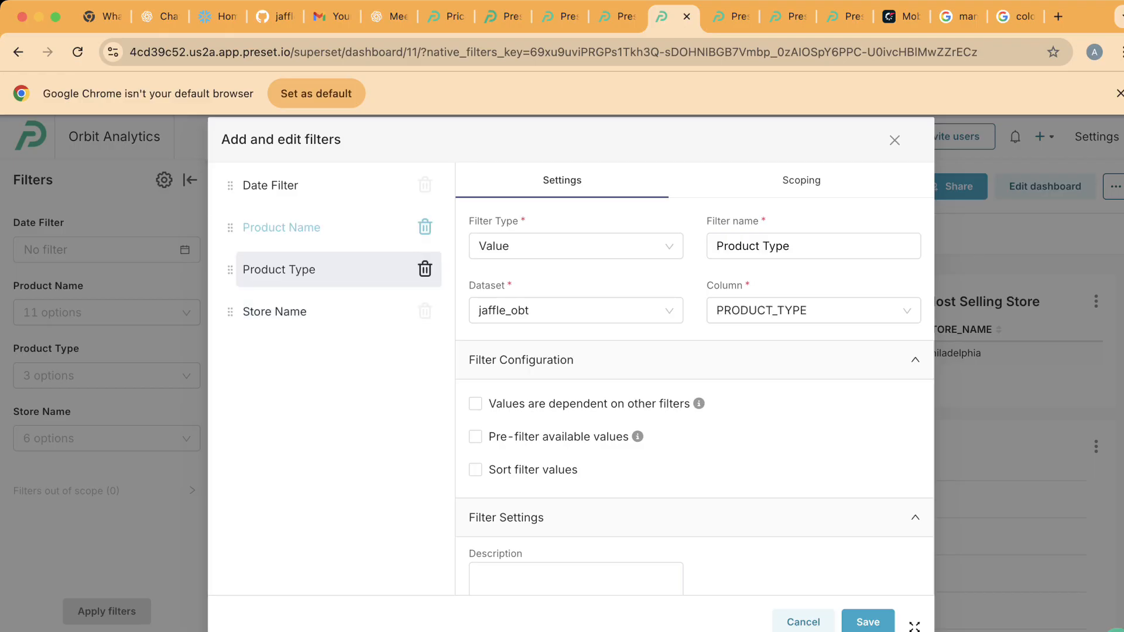
{"action": "left_click", "coordinate": [282, 228]}
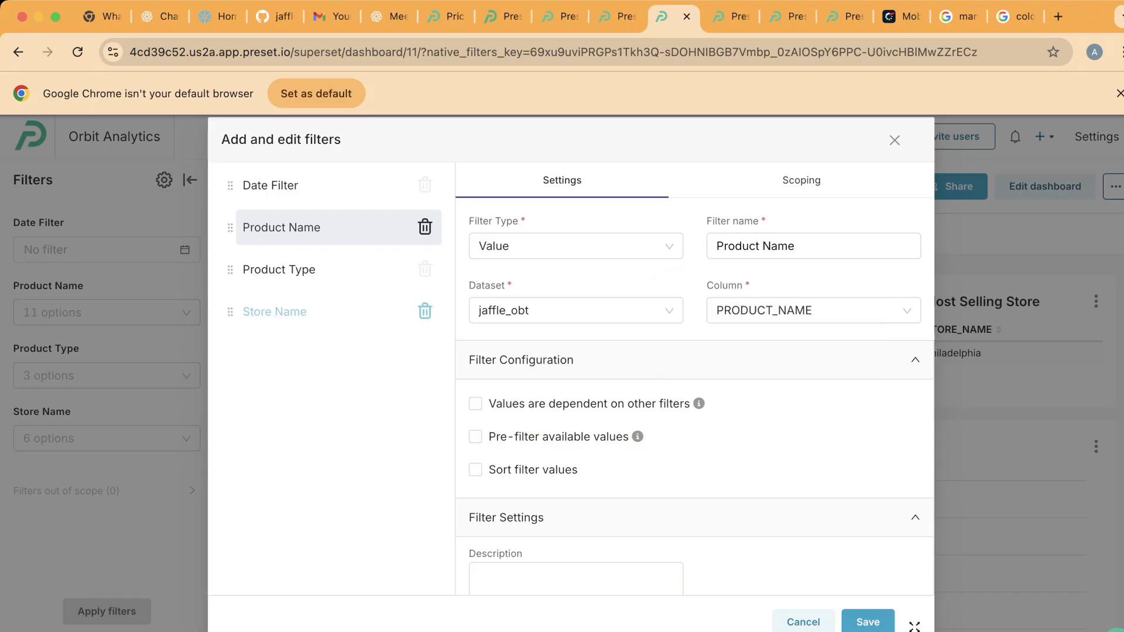
{"action": "left_click", "coordinate": [275, 312]}
{"action": "left_click", "coordinate": [804, 622]}
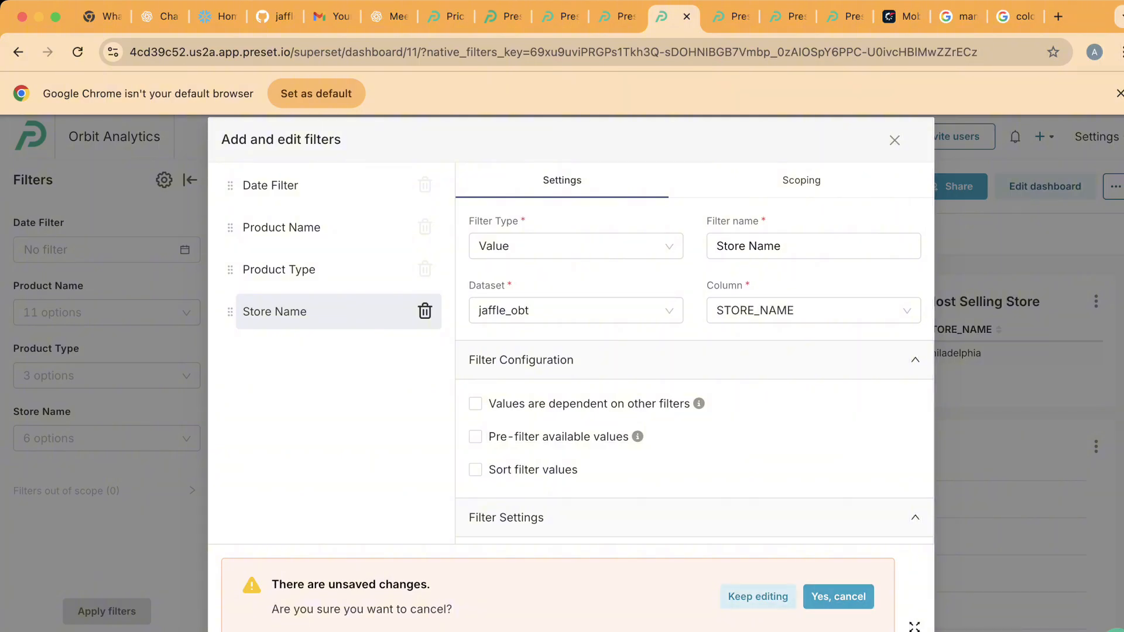
{"action": "left_click", "coordinate": [838, 597]}
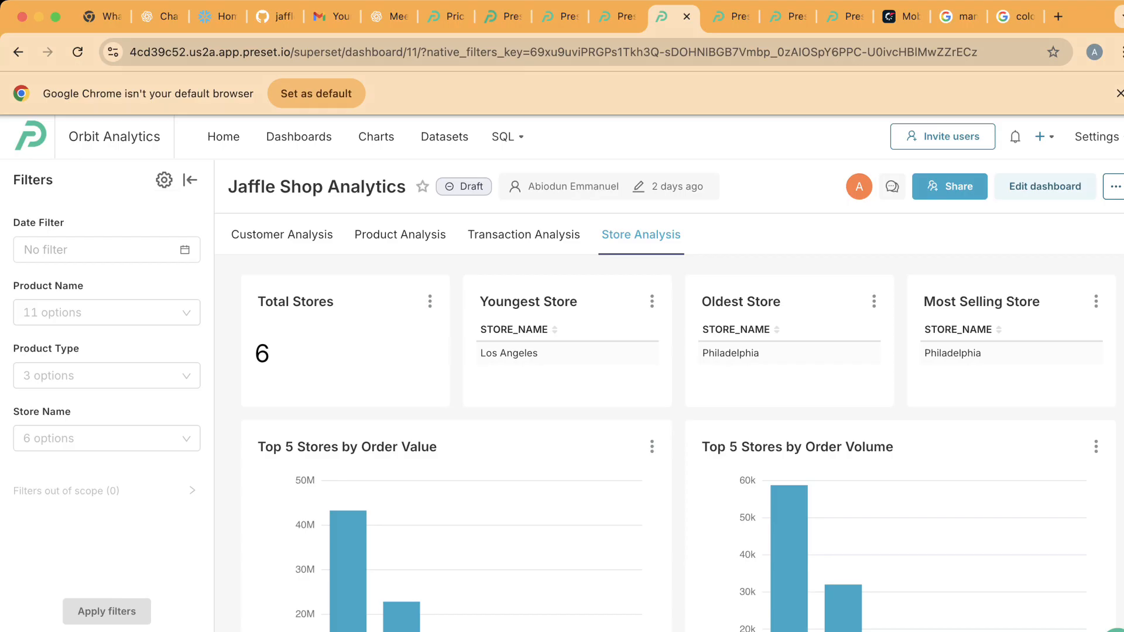
Step: Reopen the filter configuration, examine which Customer Analysis and Transaction Analysis charts the Date Filter is scoped to, and close it without saving
{"action": "left_click", "coordinate": [164, 180]}
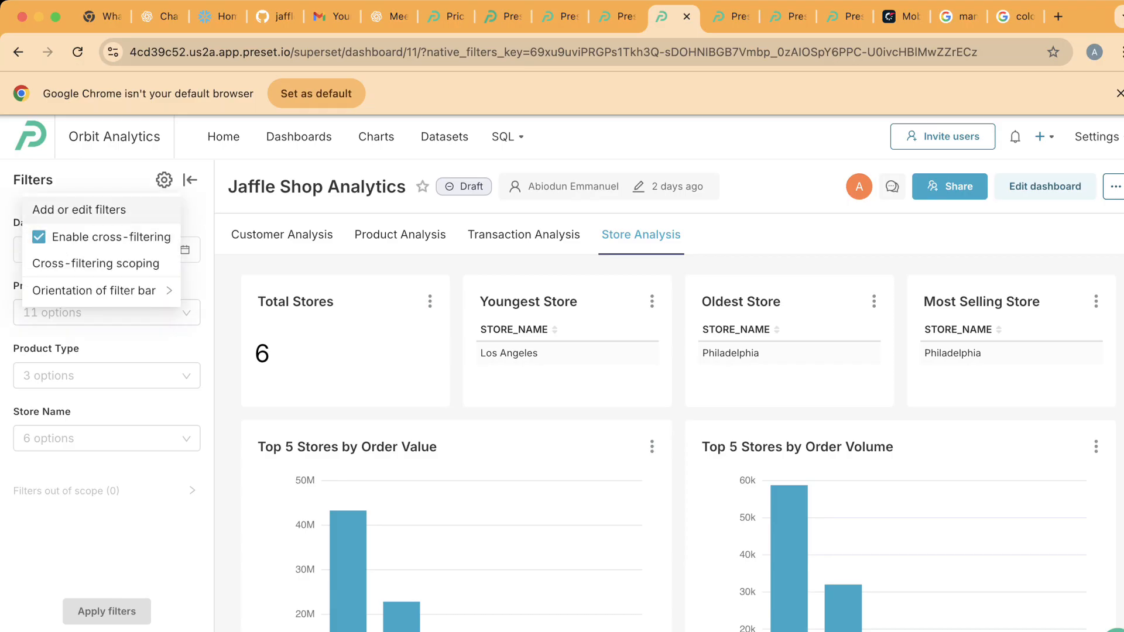
{"action": "left_click", "coordinate": [80, 209]}
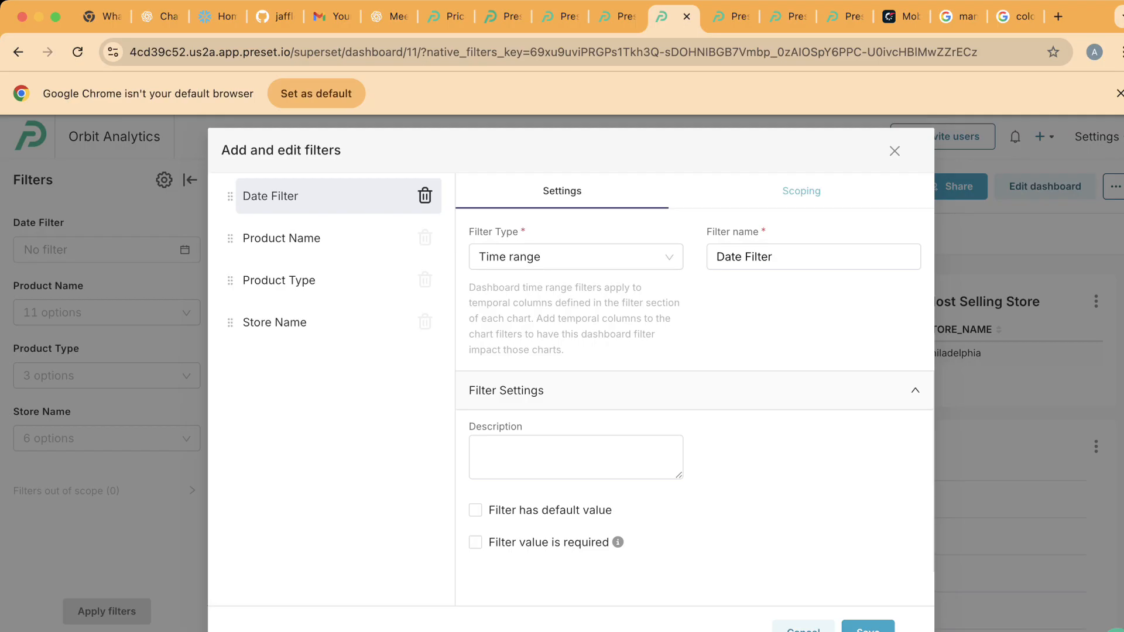
{"action": "left_click", "coordinate": [802, 191]}
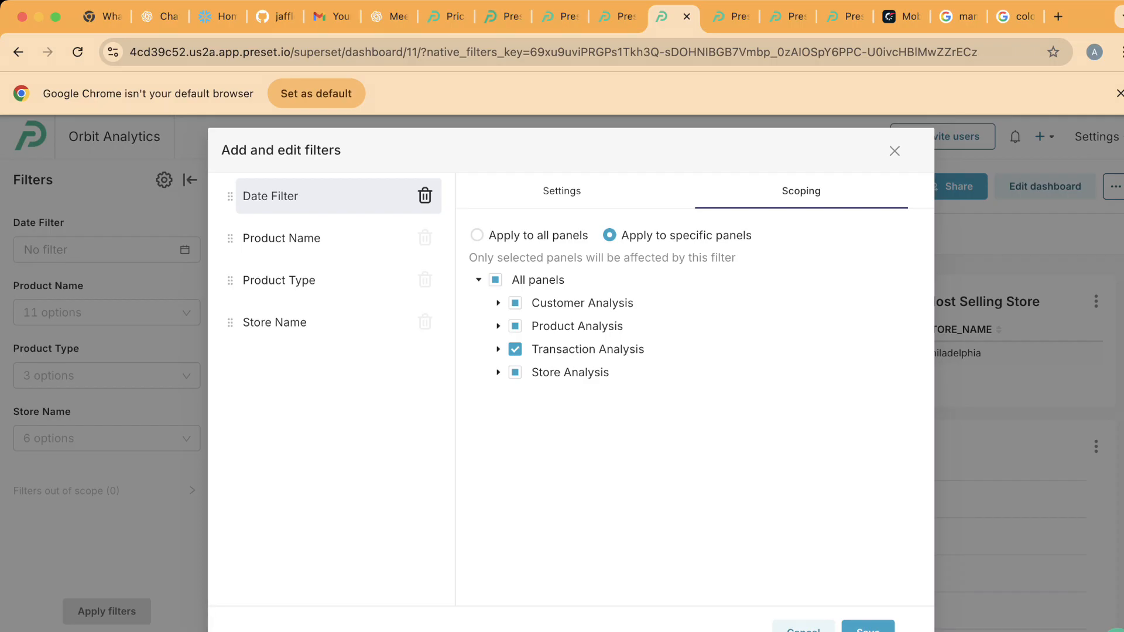
{"action": "left_click", "coordinate": [499, 304]}
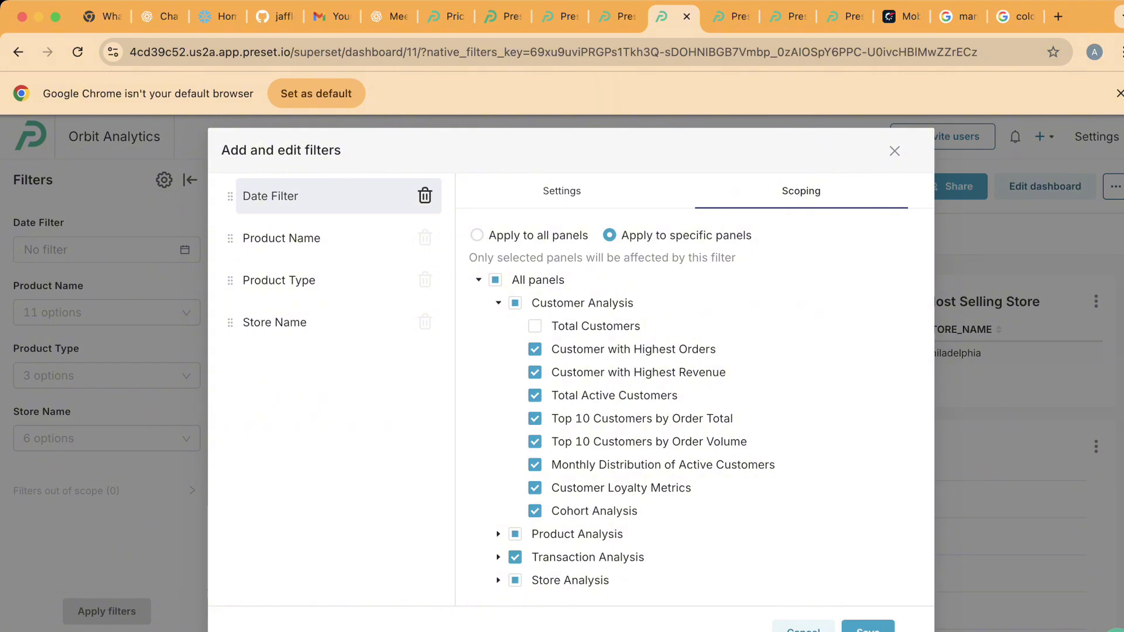
{"action": "left_click", "coordinate": [499, 303]}
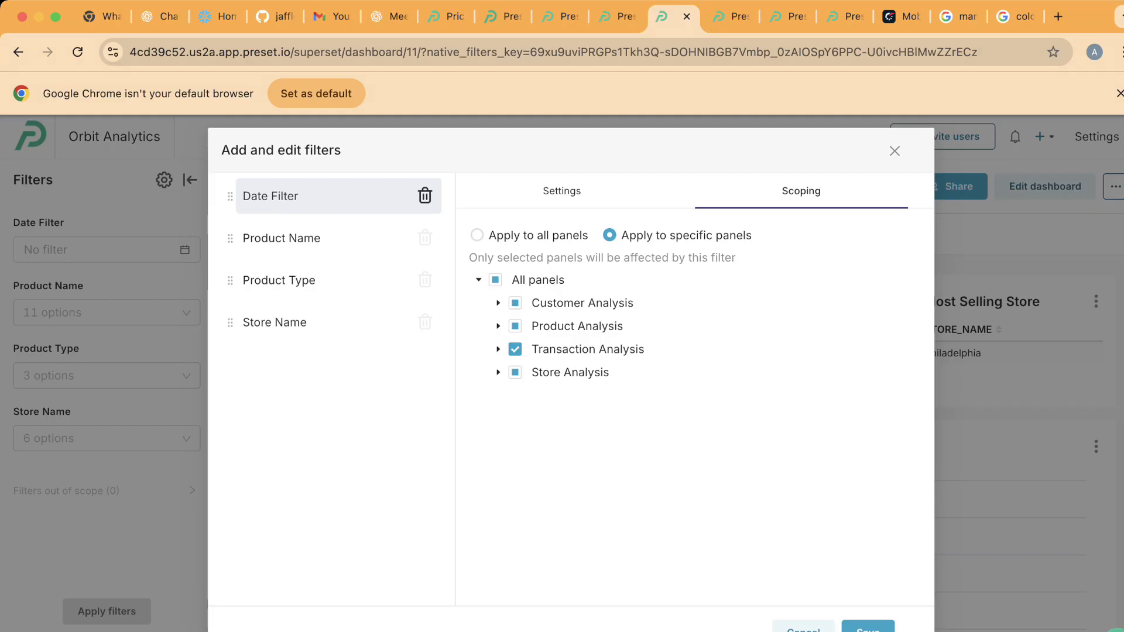
{"action": "left_click", "coordinate": [498, 349]}
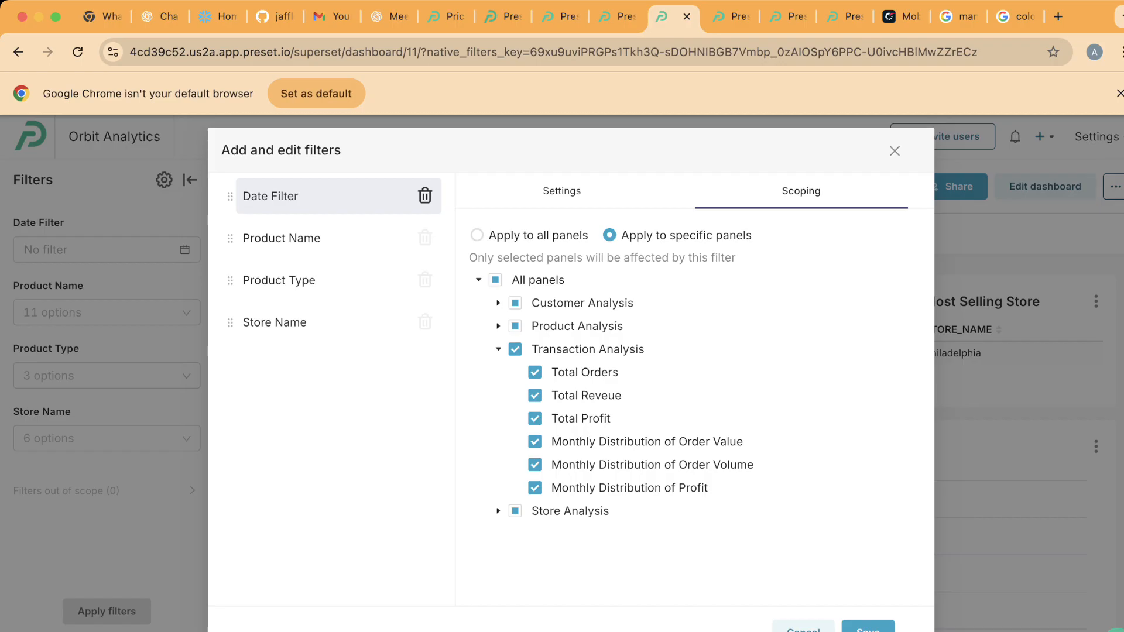
{"action": "left_click", "coordinate": [498, 349]}
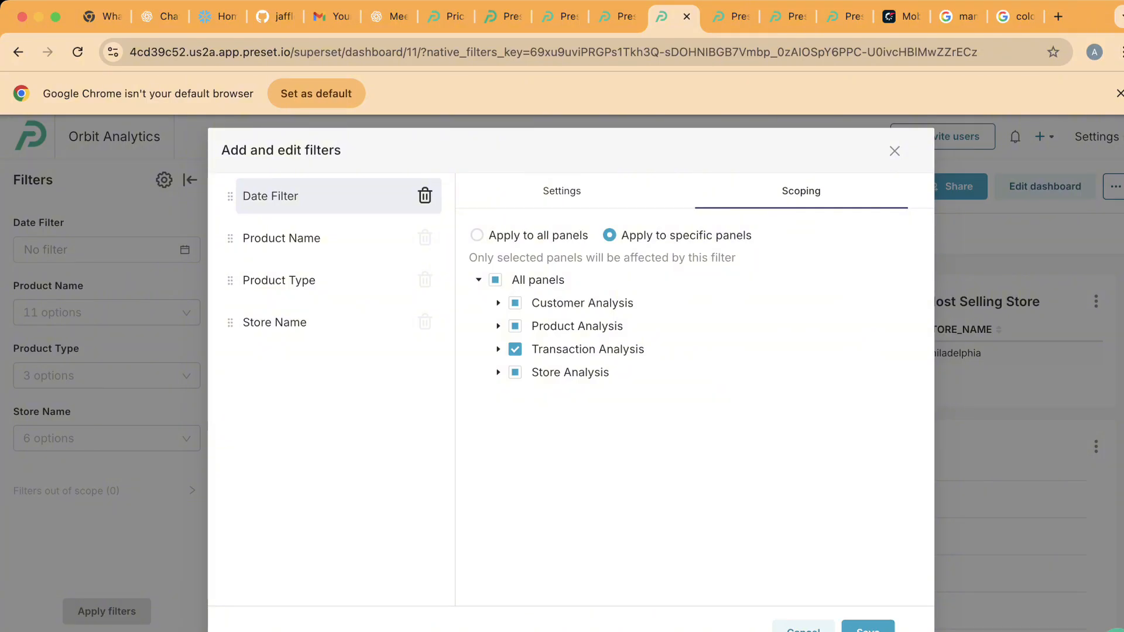
{"action": "left_click", "coordinate": [803, 628]}
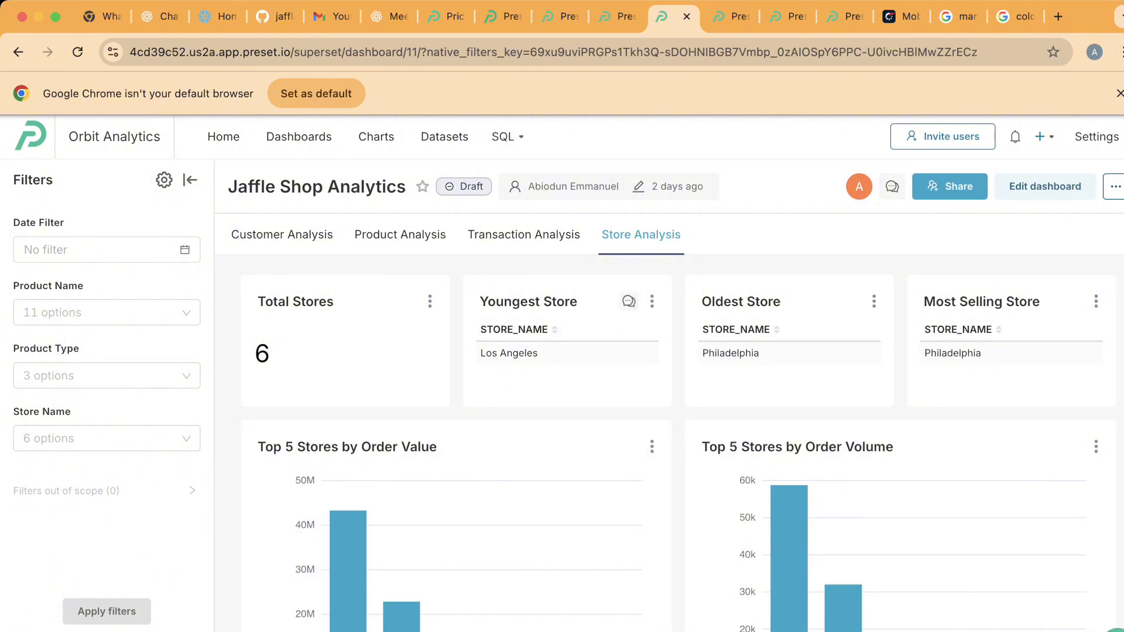
Step: Put the dashboard's Customer Analysis view into edit mode and open the live CSS editor
{"action": "left_click", "coordinate": [283, 235]}
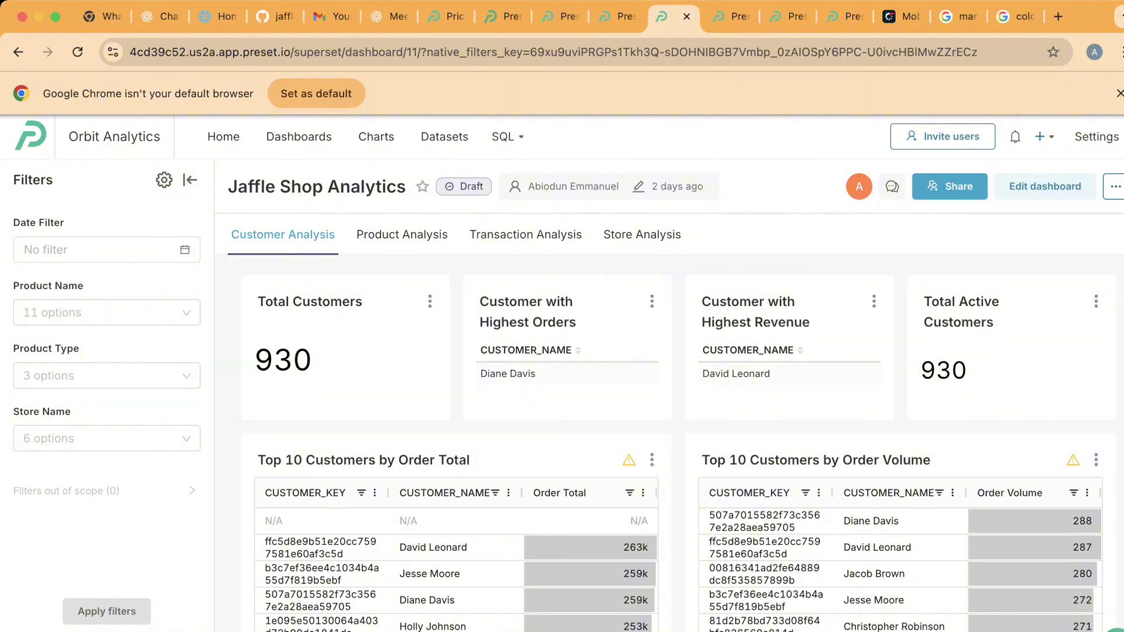
{"action": "left_click", "coordinate": [1045, 186]}
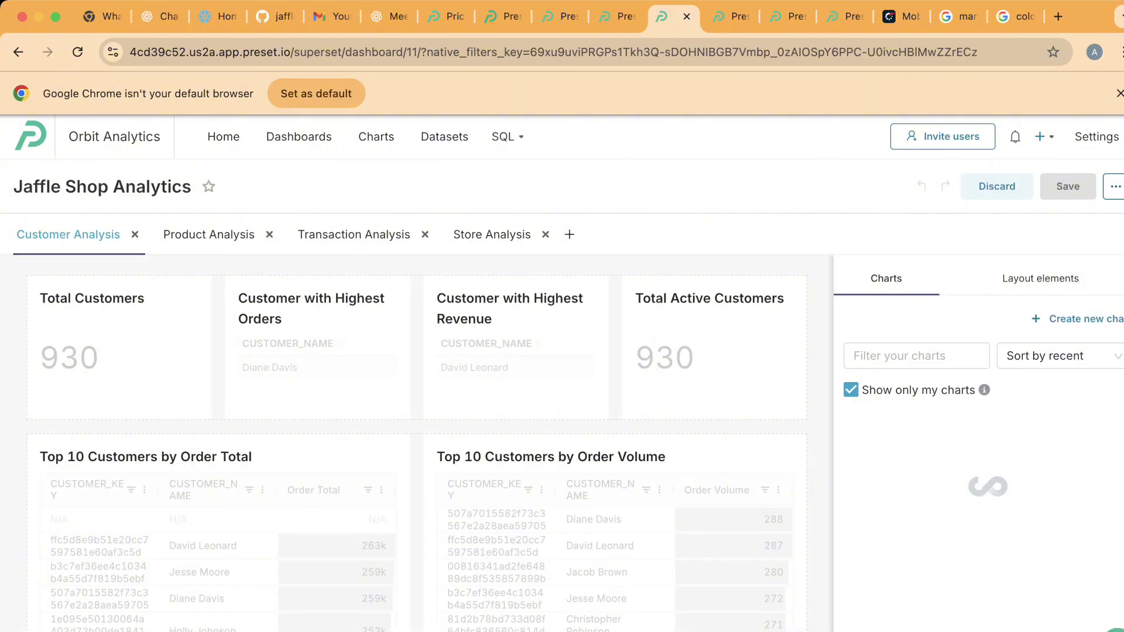
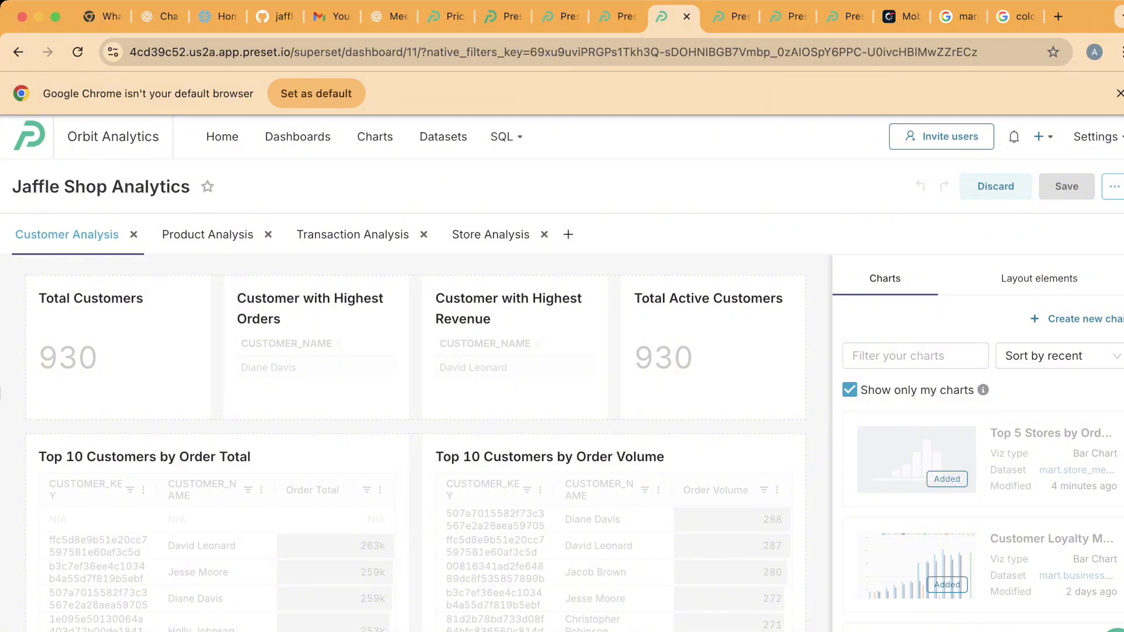
{"action": "left_click", "coordinate": [1114, 186]}
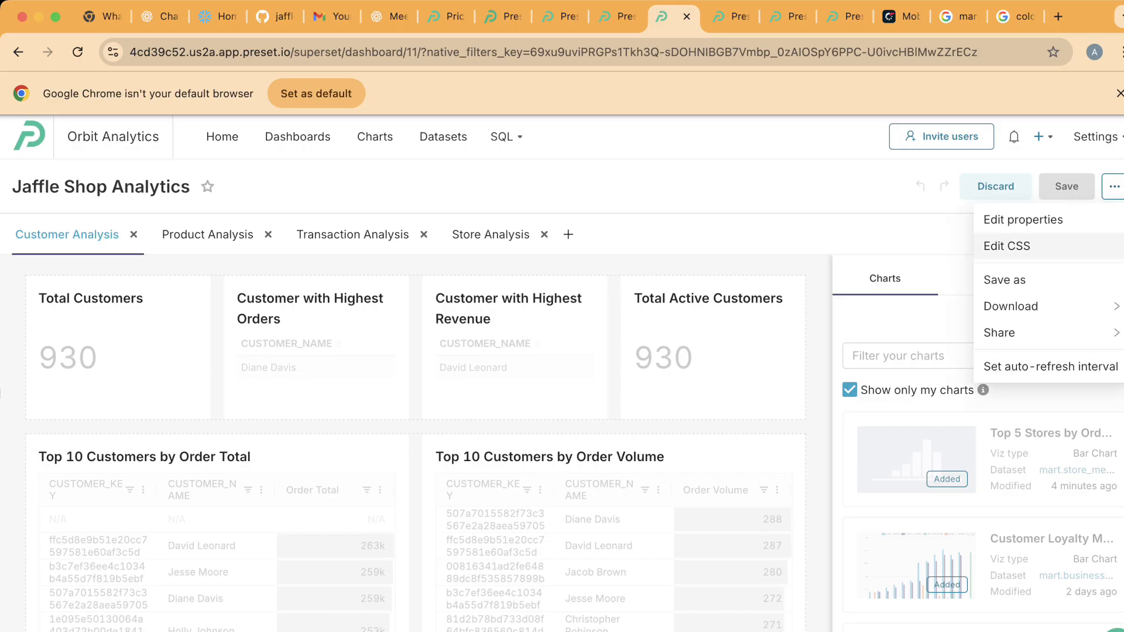
{"action": "left_click", "coordinate": [1007, 246]}
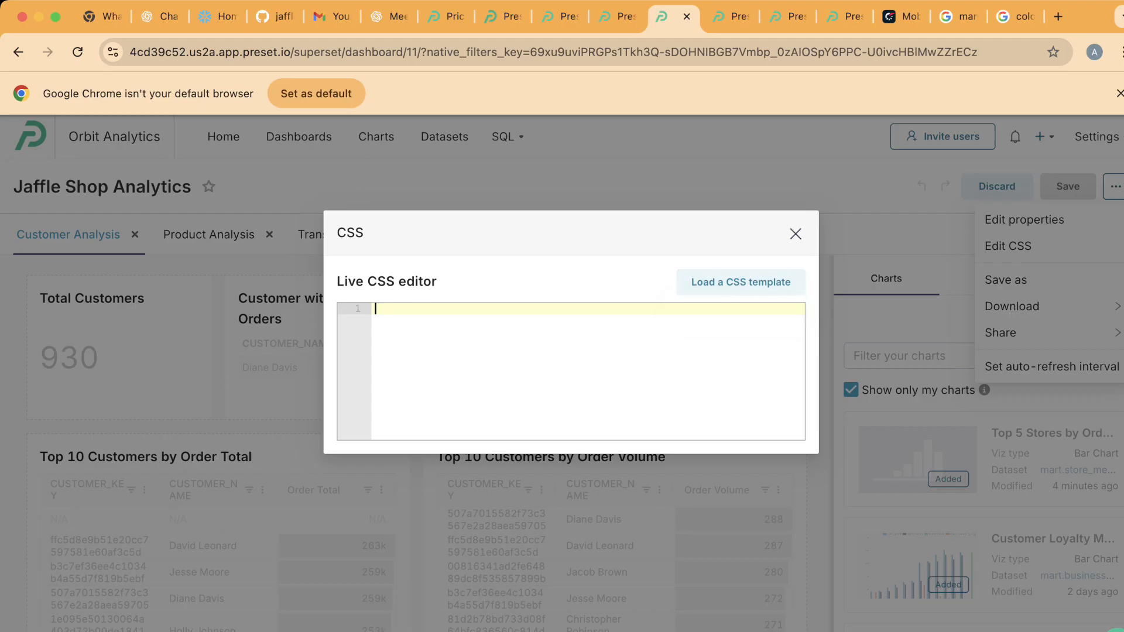
Step: Close the live CSS editor and open the Orbit Group team's Members & invites page to examine the invite form and the member's permission
{"action": "left_click", "coordinate": [796, 234]}
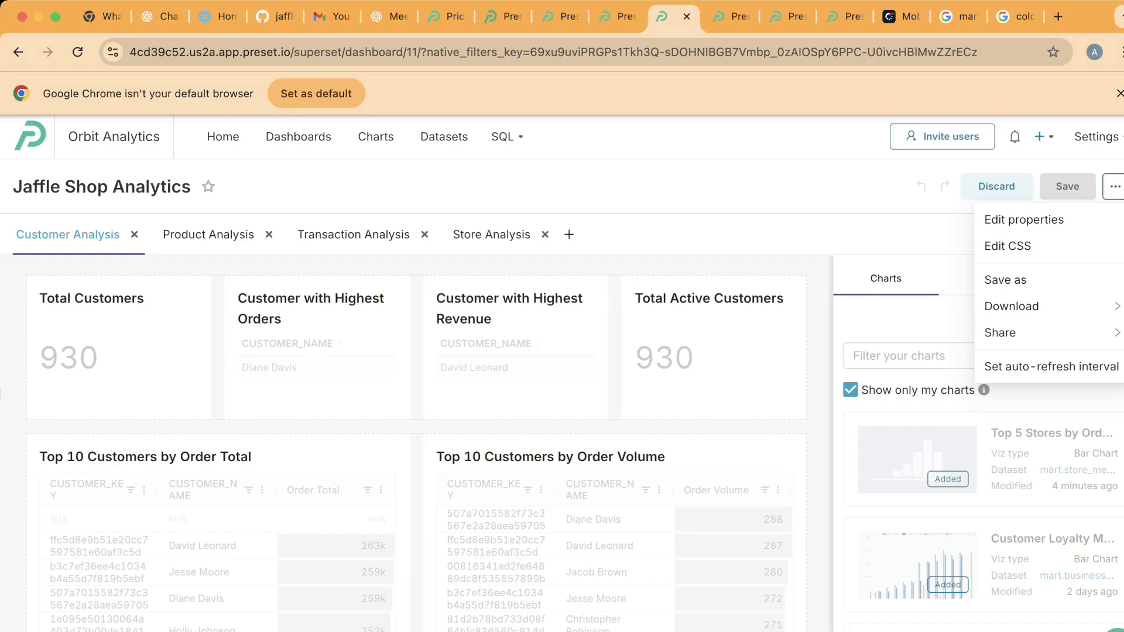
{"action": "key", "text": "super+r"}
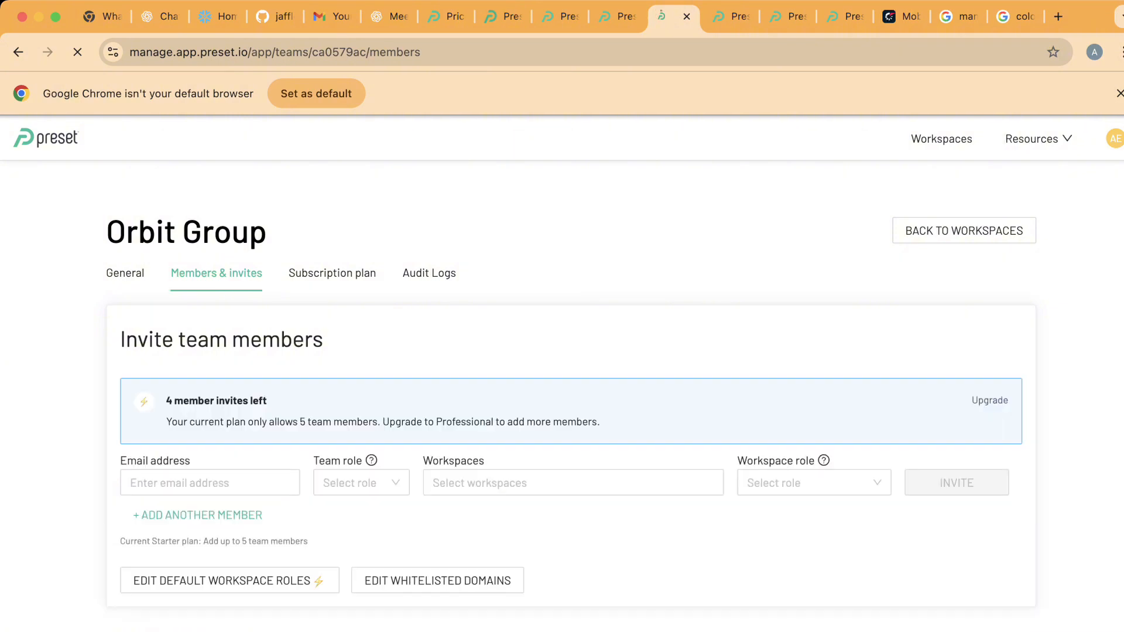
{"action": "scroll", "coordinate": [571, 375], "scroll_direction": "down", "scroll_amount": 1}
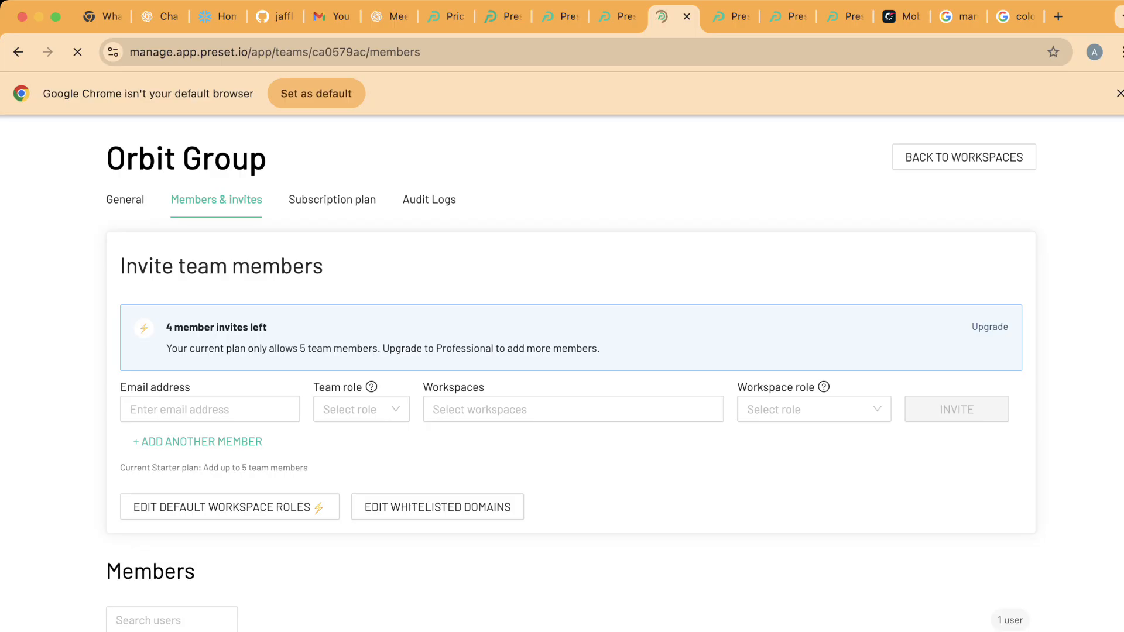
{"action": "scroll", "coordinate": [562, 374], "scroll_direction": "down", "scroll_amount": 5}
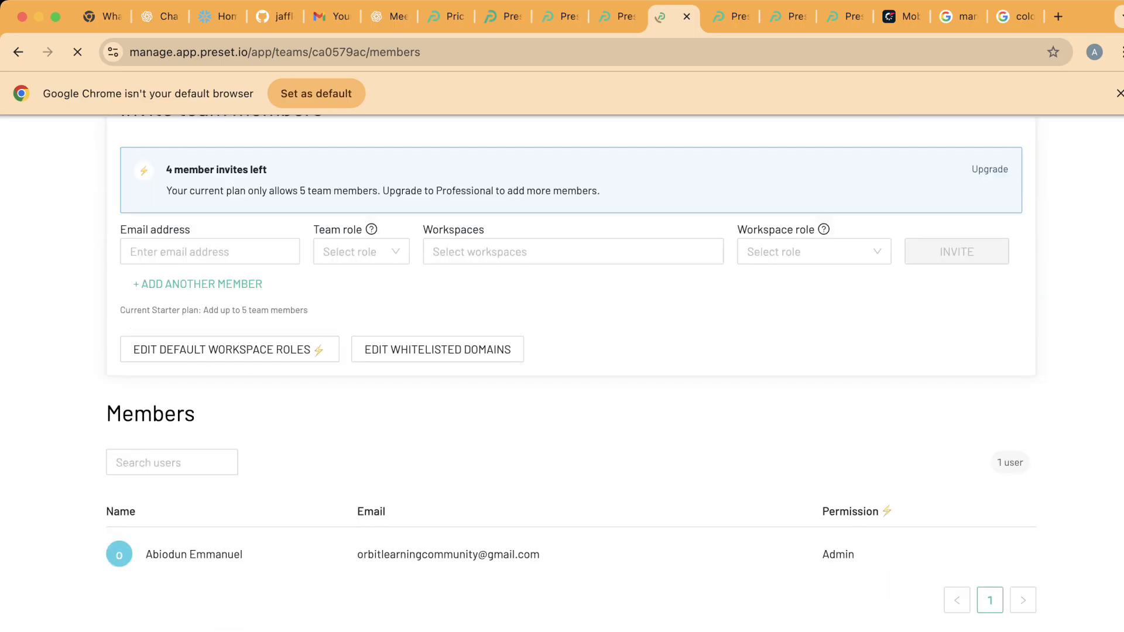
{"action": "scroll", "coordinate": [562, 375], "scroll_direction": "down", "scroll_amount": 2}
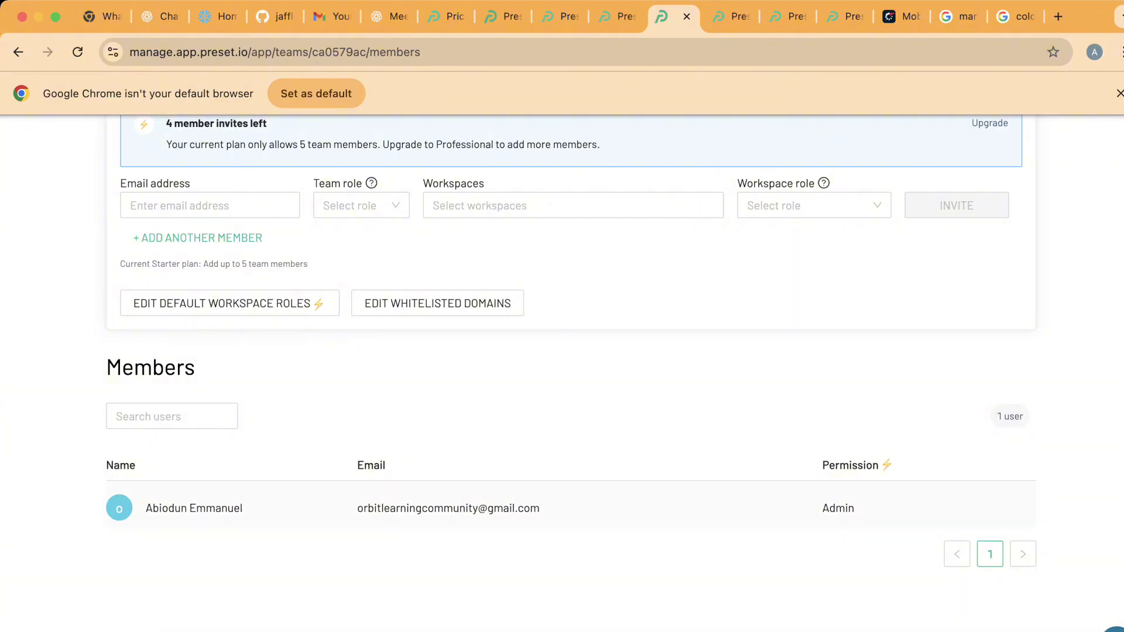
{"action": "left_click_drag", "start_coordinate": [856, 509], "coordinate": [823, 509]}
{"action": "left_click", "coordinate": [830, 509]}
{"action": "double_click", "coordinate": [838, 509]}
{"action": "scroll", "coordinate": [562, 351], "scroll_direction": "up", "scroll_amount": 5}
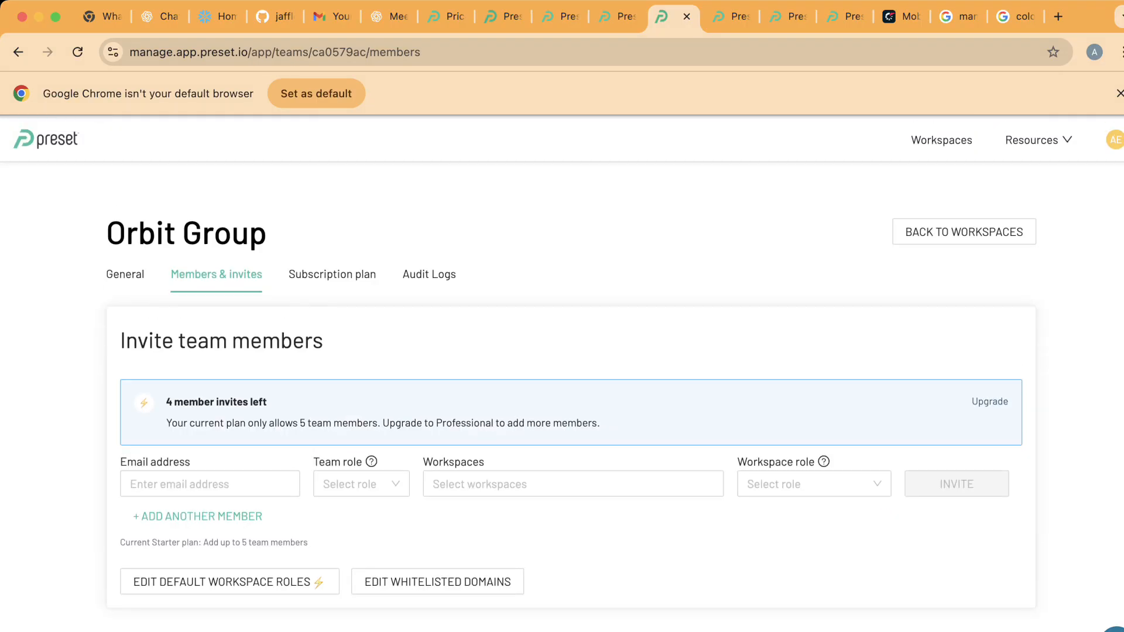
Step: Return to the Jaffle Shop Analytics dashboard, review its sharing options, and cancel without sharing
{"action": "left_click", "coordinate": [18, 52]}
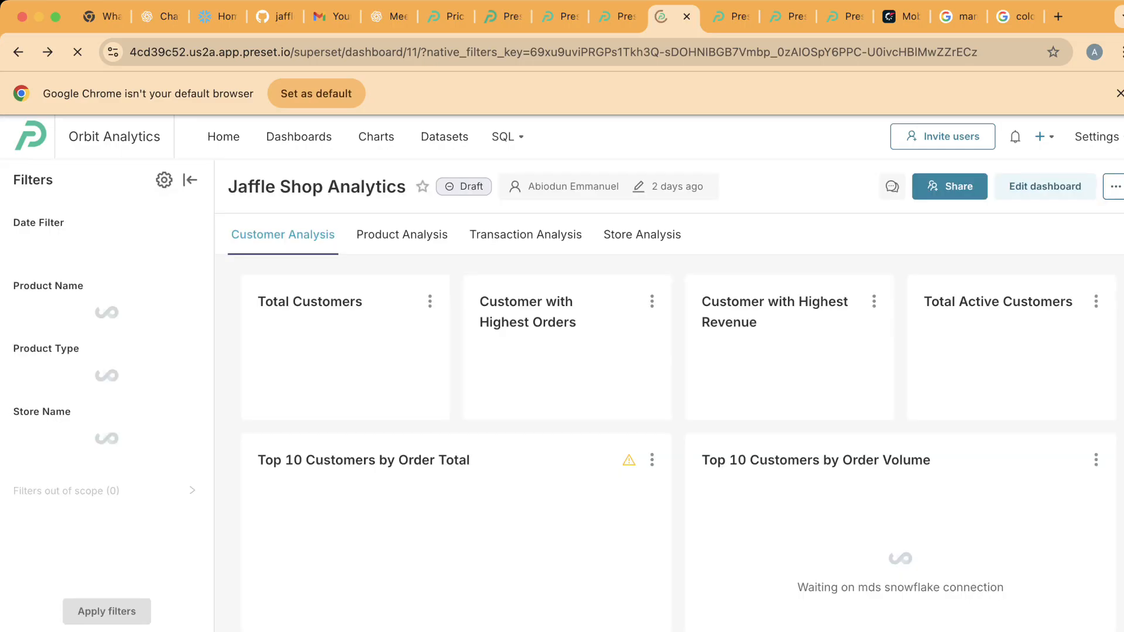
{"action": "left_click", "coordinate": [950, 186]}
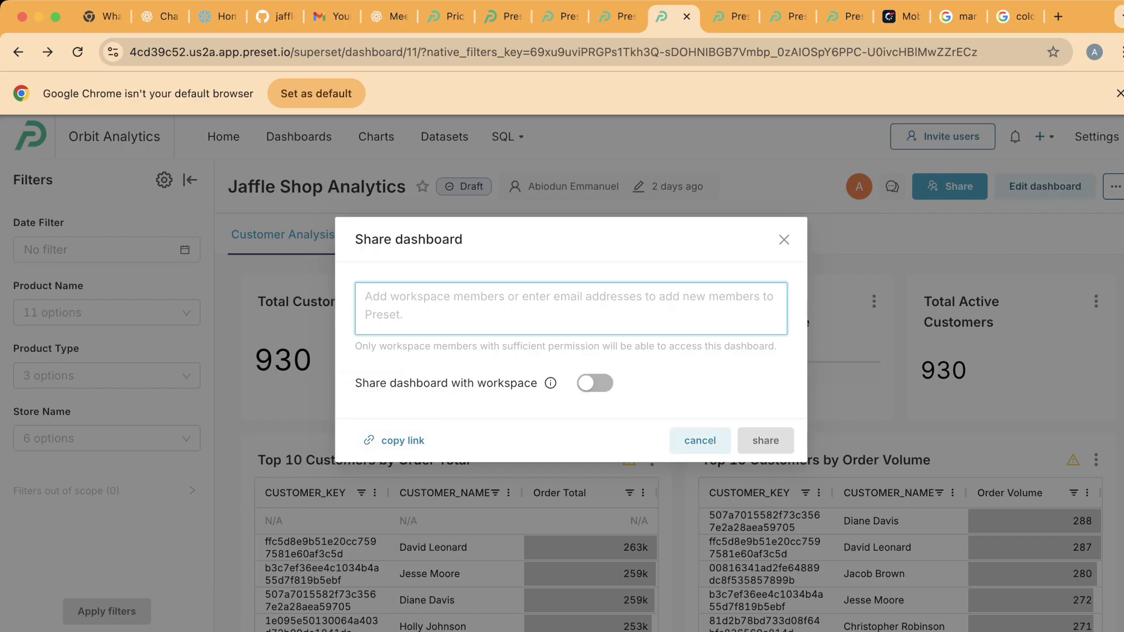
{"action": "left_click", "coordinate": [699, 440]}
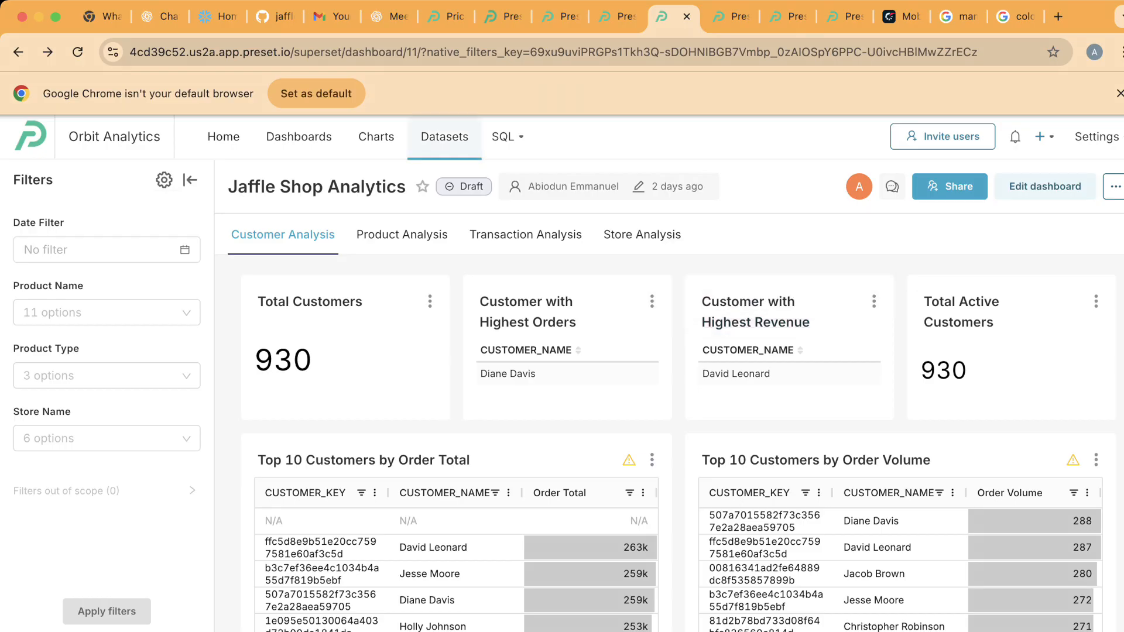
Step: Open the workspace's dataset list, filter it by the dataset owner, and look through the owner's virtual and physical datasets
{"action": "left_click", "coordinate": [445, 136]}
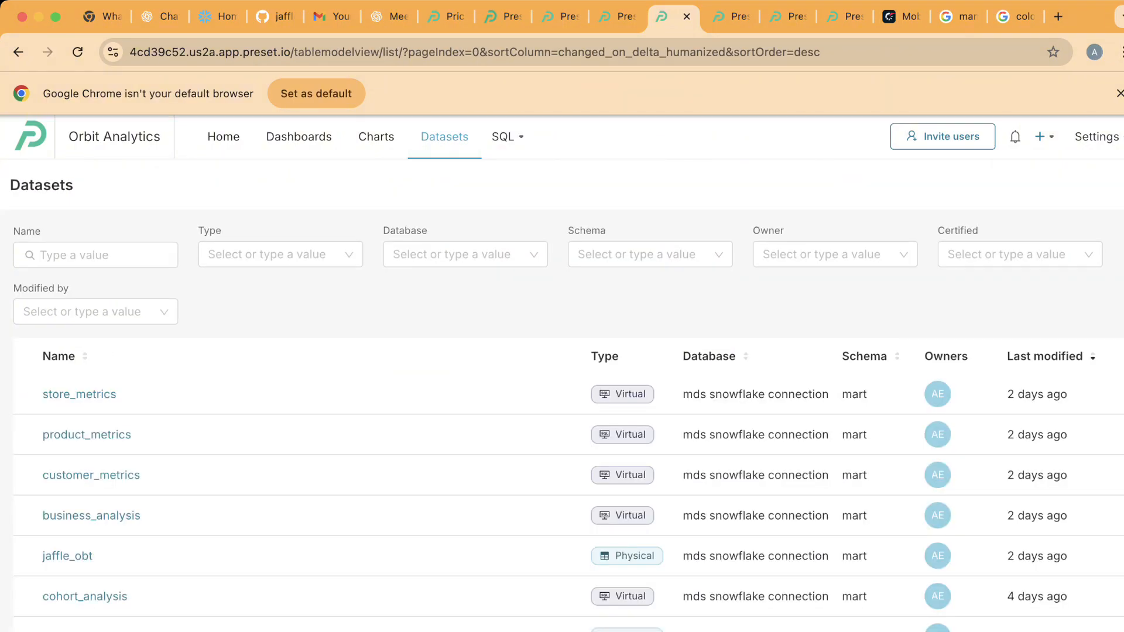
{"action": "left_click", "coordinate": [835, 255]}
{"action": "left_click", "coordinate": [835, 288]}
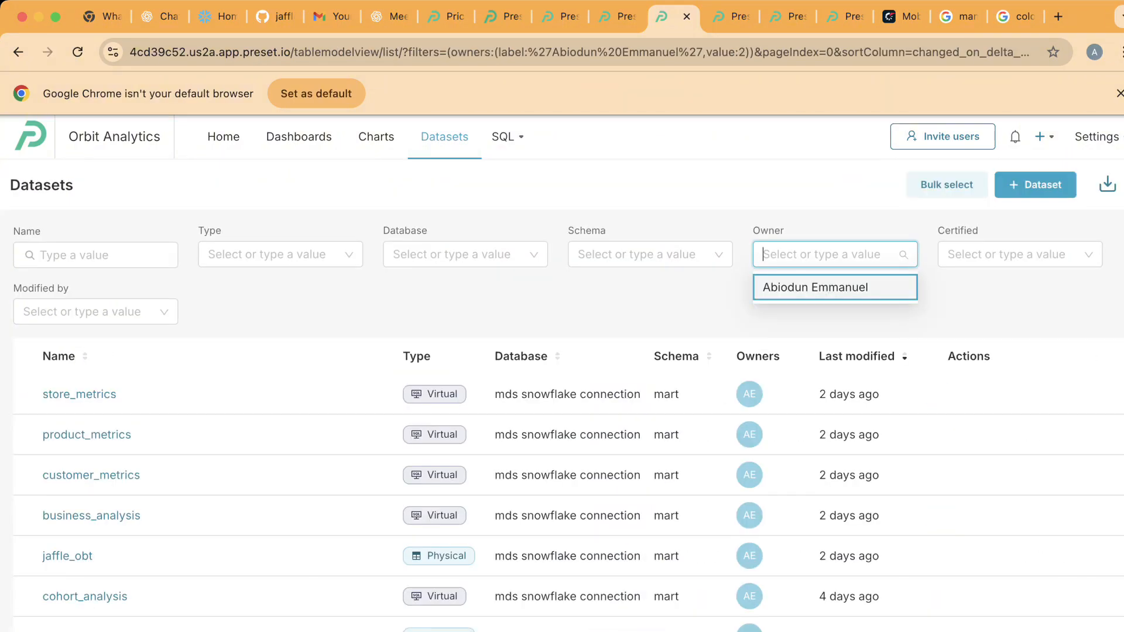
{"action": "scroll", "coordinate": [562, 339], "scroll_direction": "down", "scroll_amount": 5}
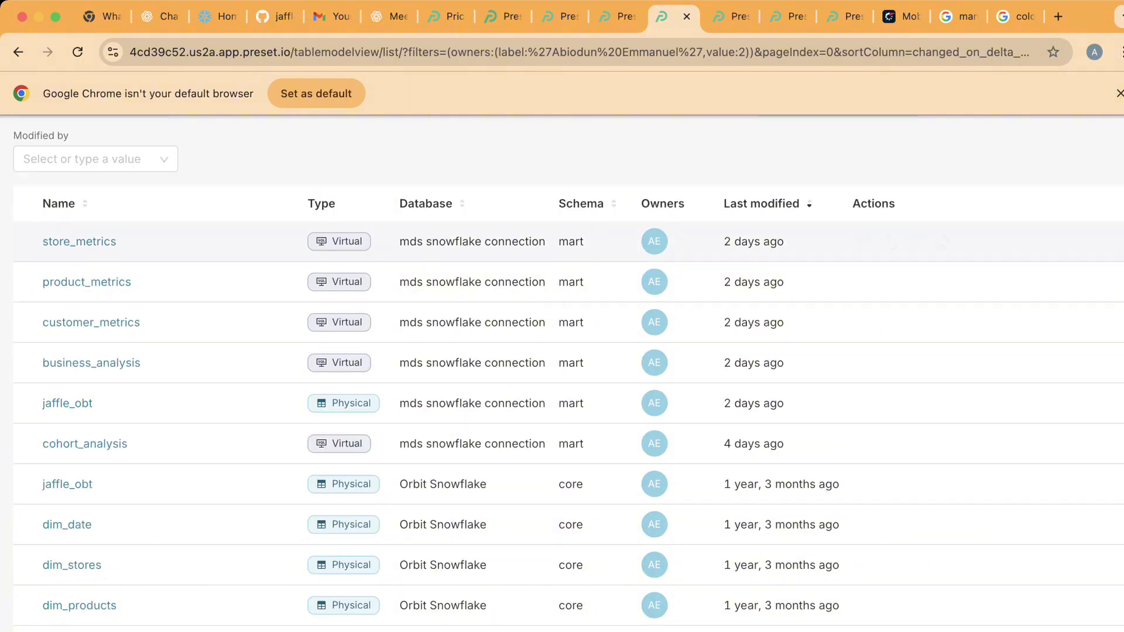
{"action": "scroll", "coordinate": [562, 258], "scroll_direction": "up", "scroll_amount": 3}
{"action": "scroll", "coordinate": [562, 374], "scroll_direction": "up", "scroll_amount": 2}
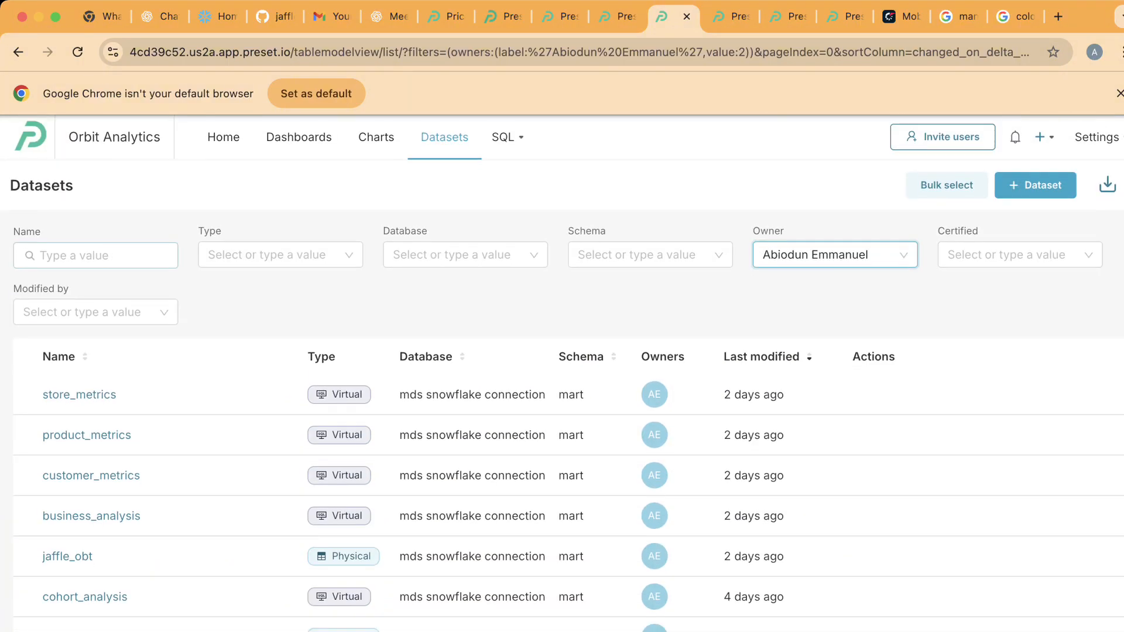